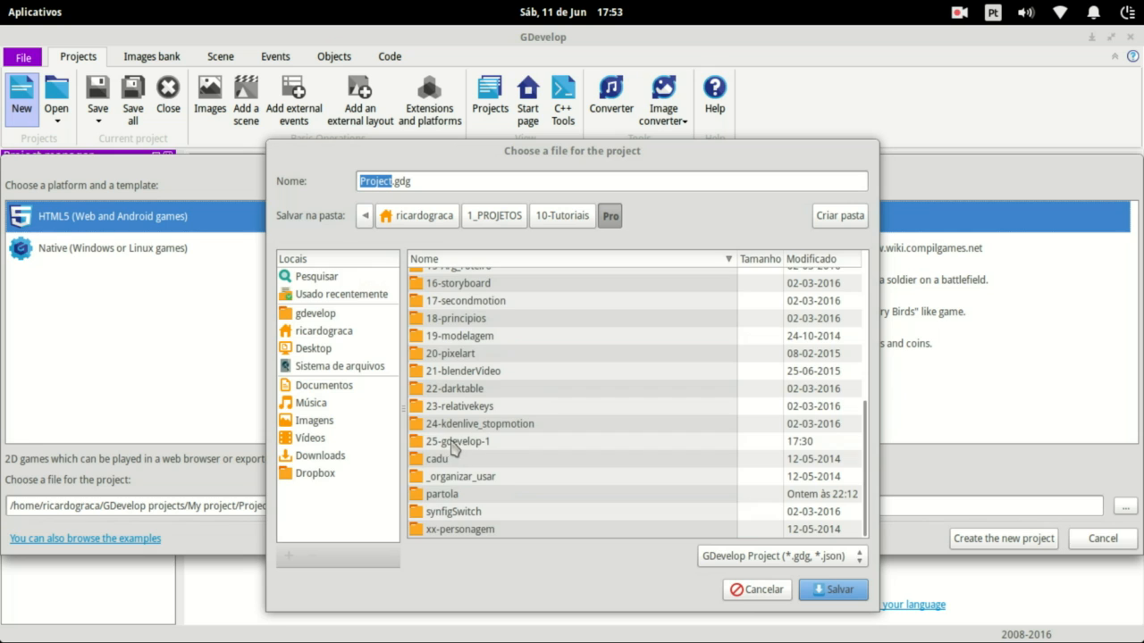
Save the project file as tutorial.gdg in the 25-gdevelop-1 folder and create the empty HTML5 project
double_click(450, 442)
click(387, 181)
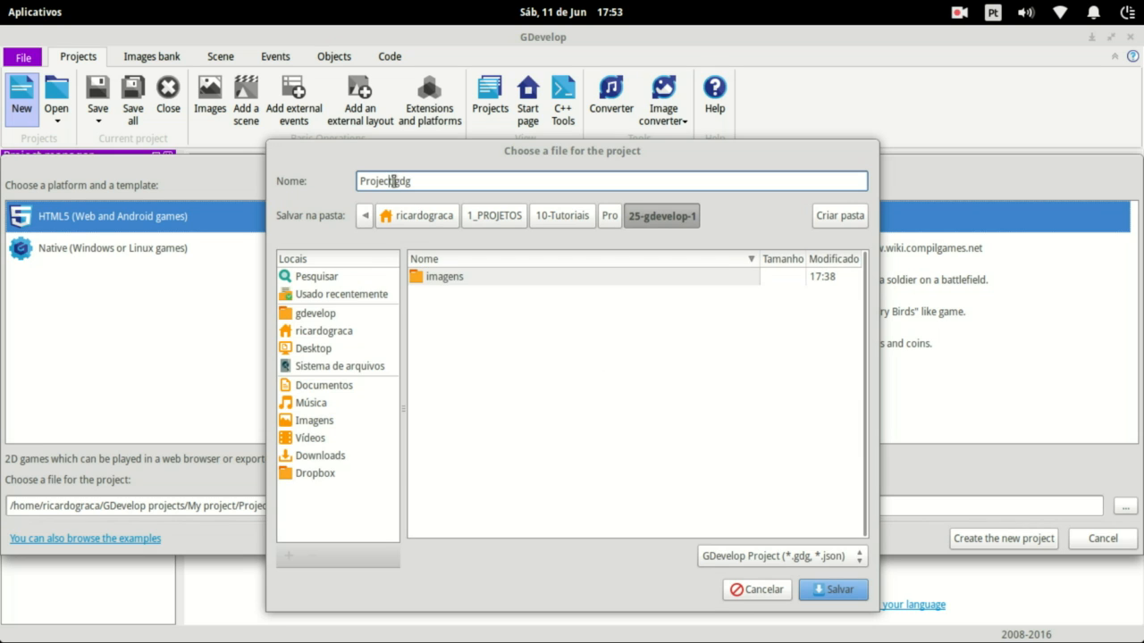
double_click(387, 181)
text(tutorial)
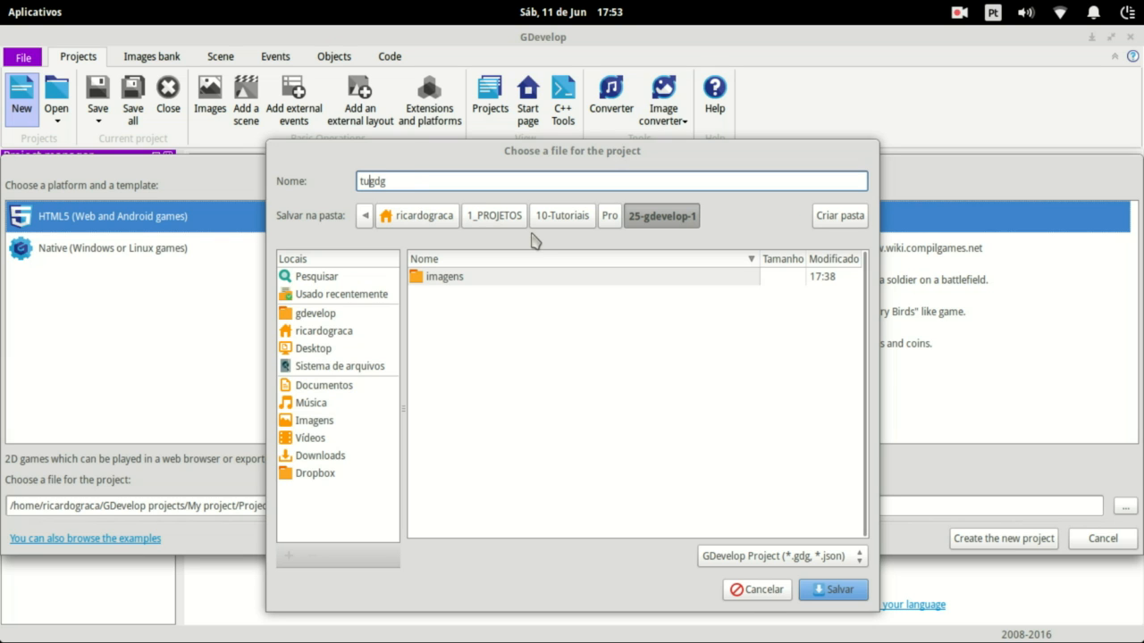
text(.)
click(839, 592)
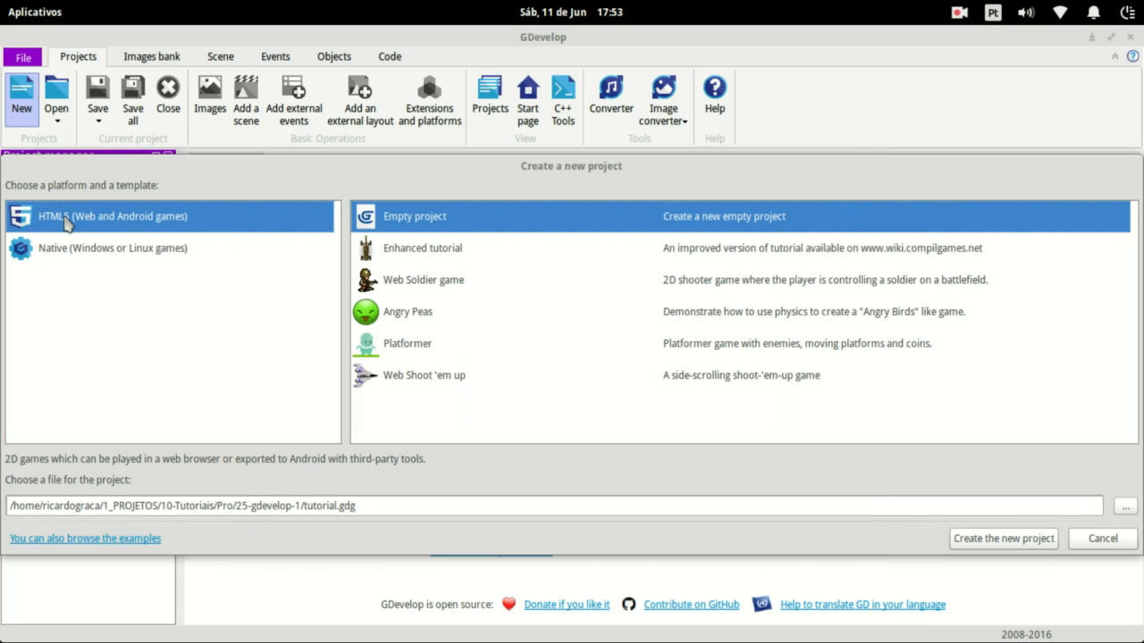
key(Return)
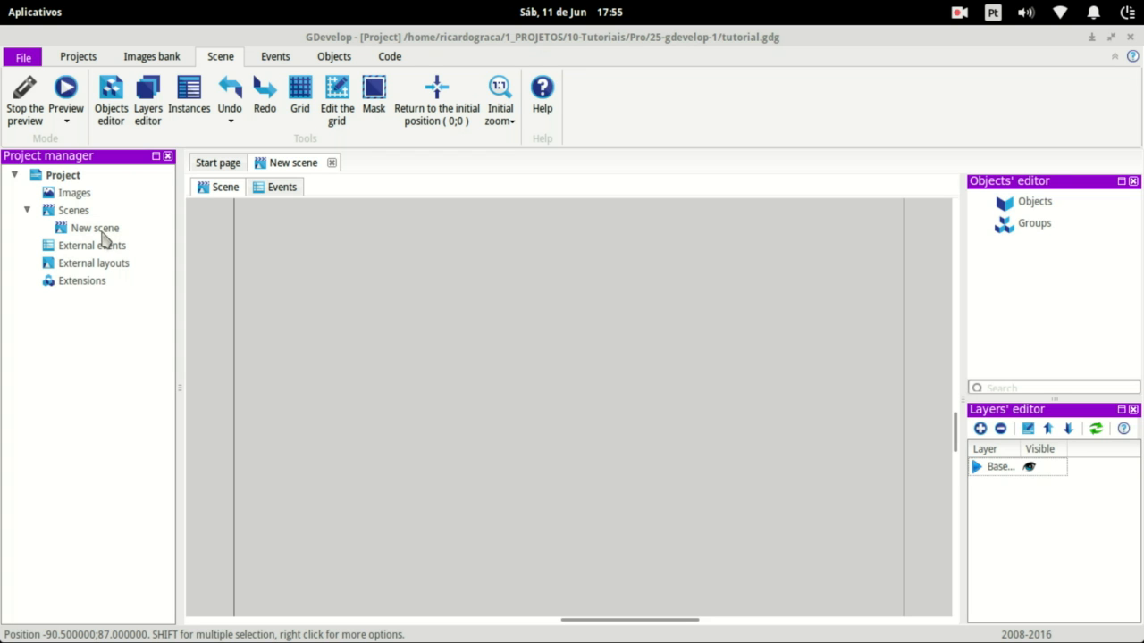
Rename the project's new scene to cena1
click(102, 231)
right_click(104, 233)
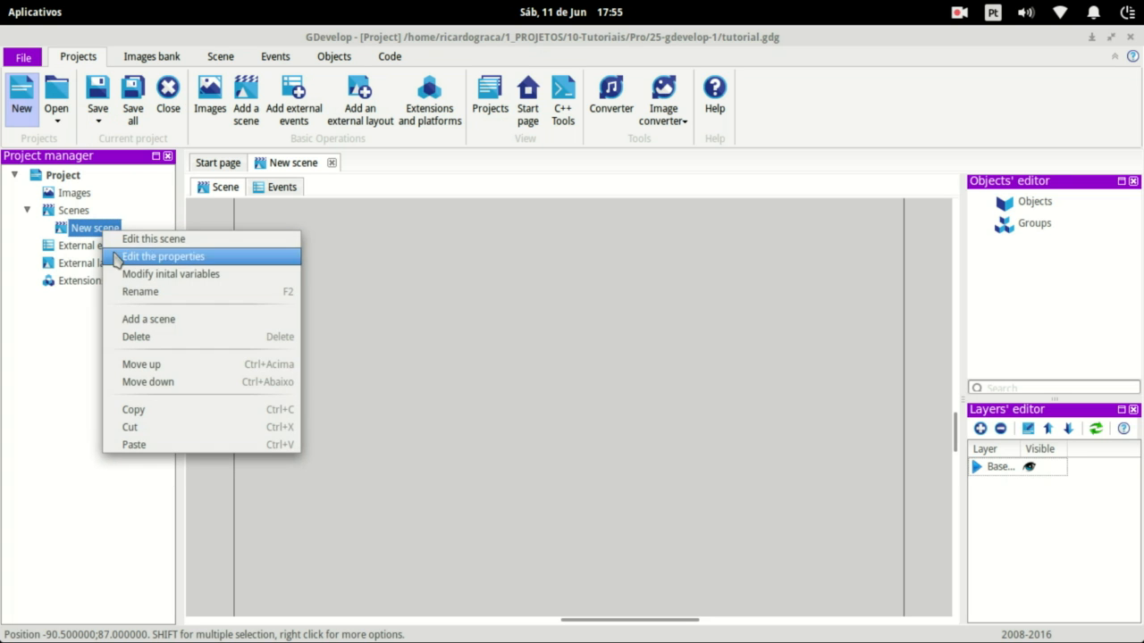
click(154, 293)
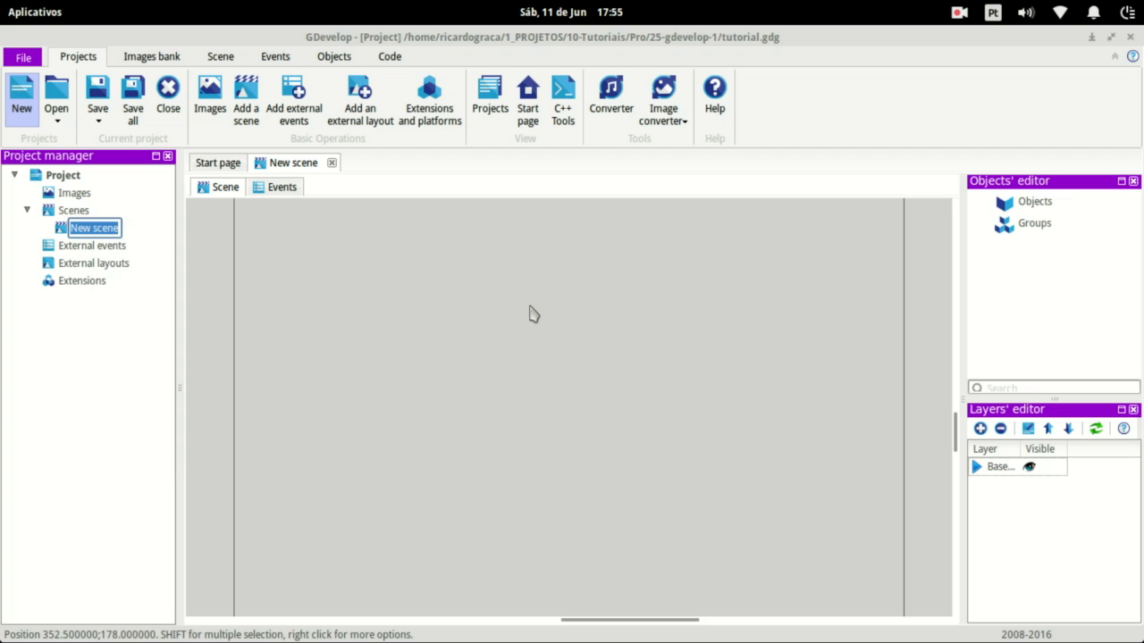
text(cena1)
key(Return)
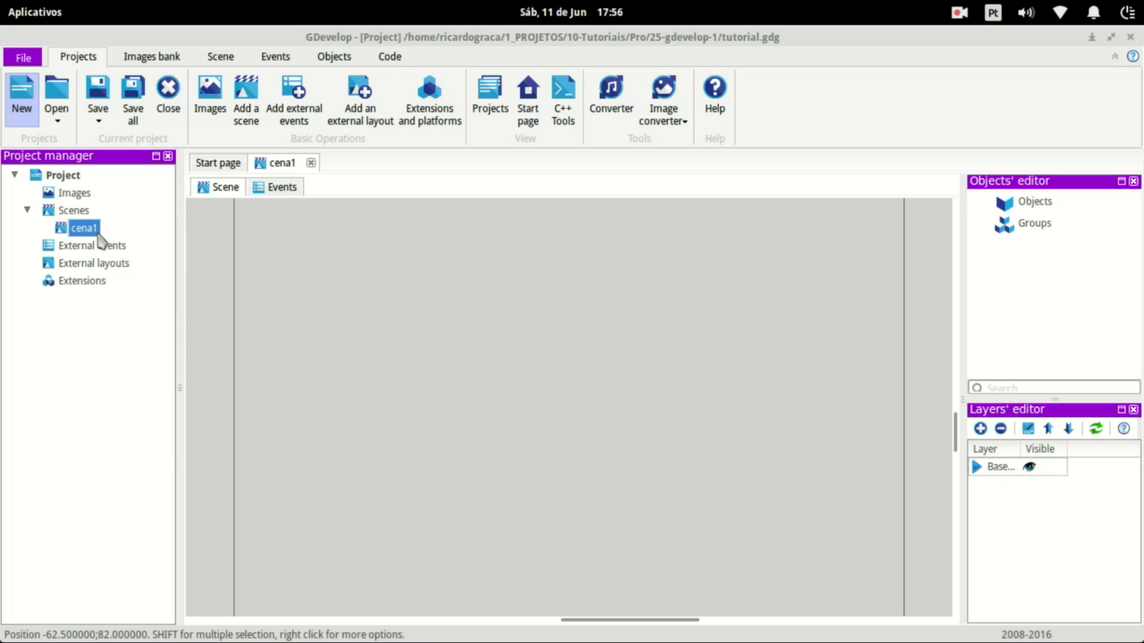
Give the cena1 scene the window title "Fase 1" and a black background colour
right_click(85, 230)
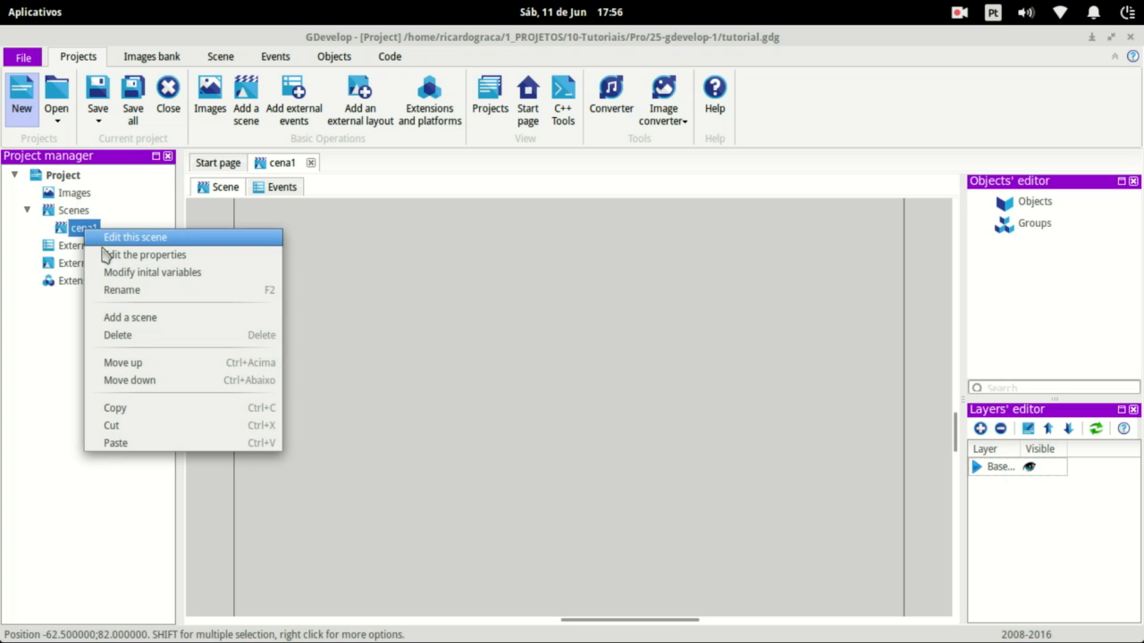
click(106, 255)
drag(188, 231, 522, 206)
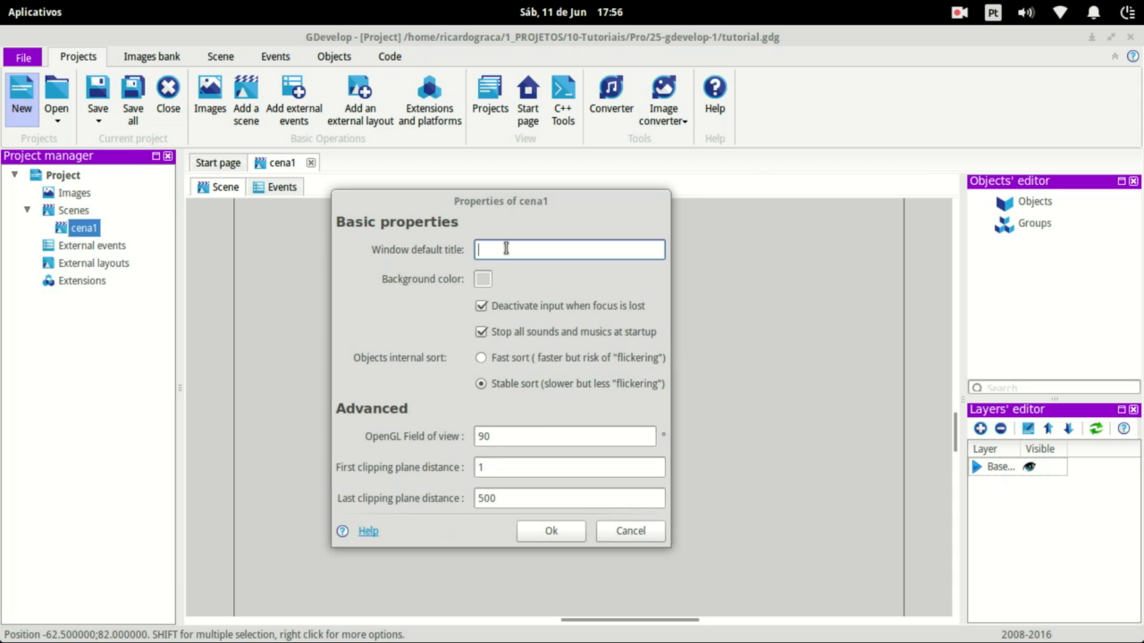
text(Fase 1)
click(483, 280)
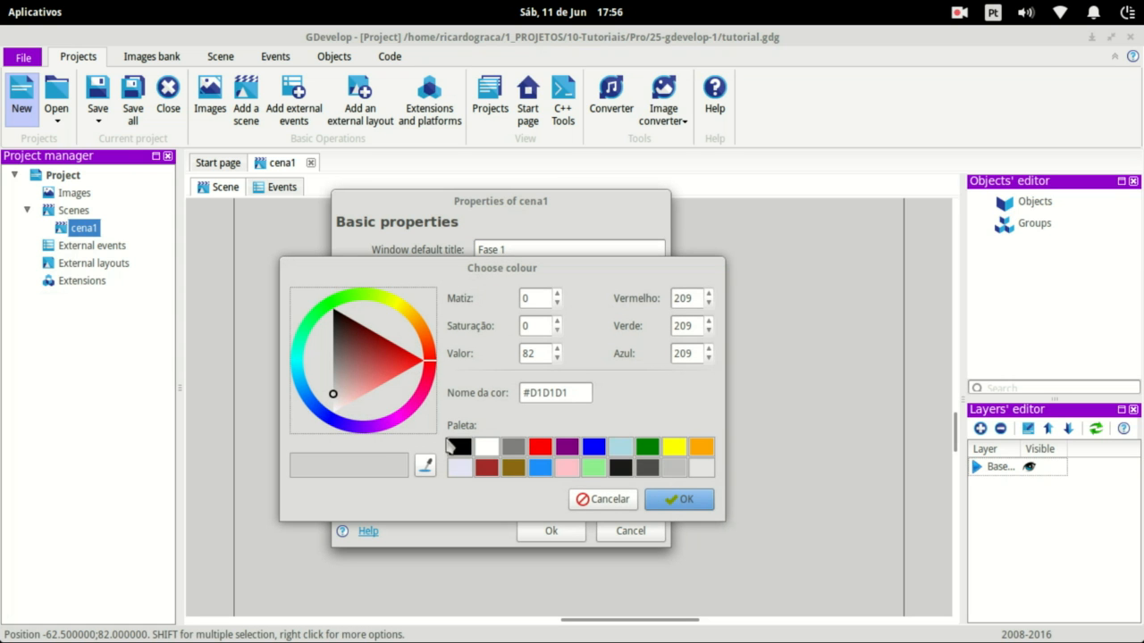
click(456, 447)
click(681, 499)
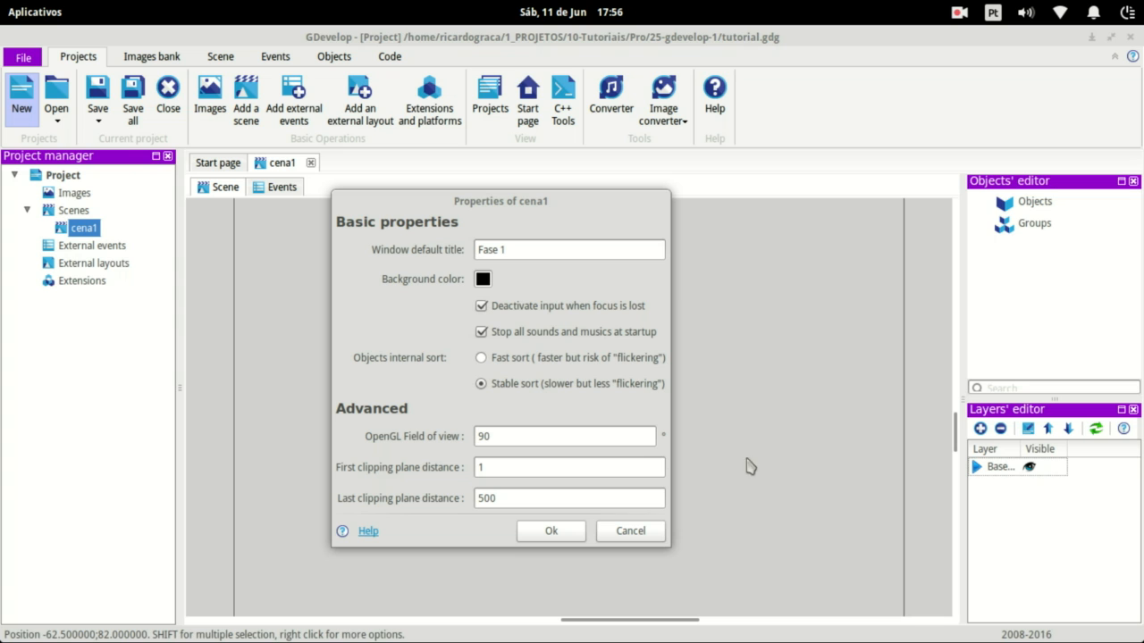
click(564, 533)
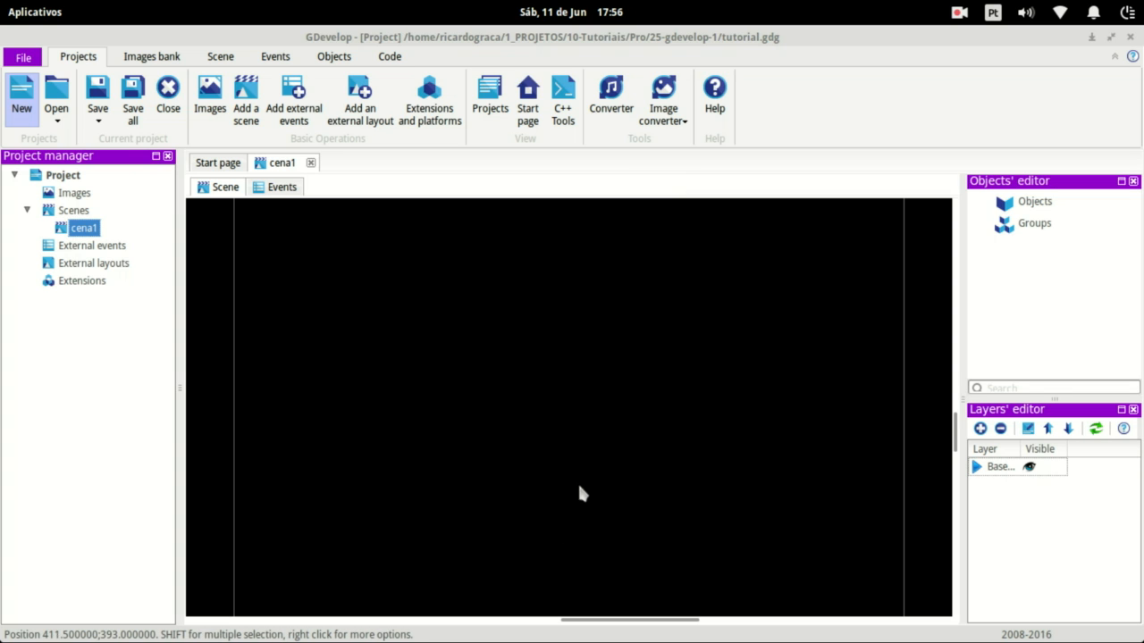
right_click(81, 230)
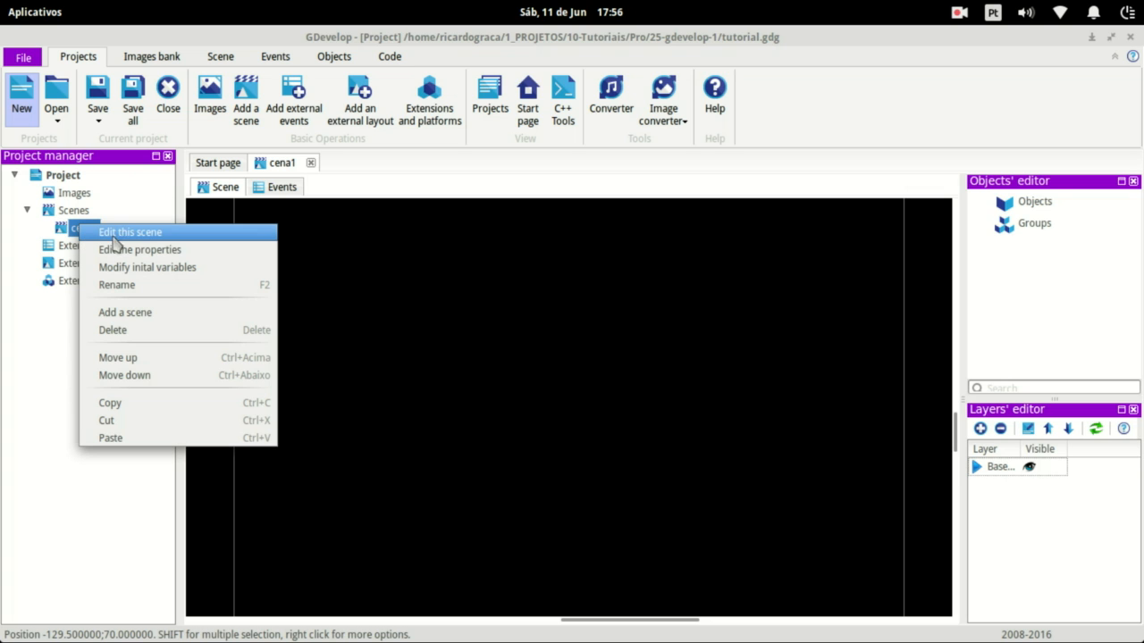
click(70, 220)
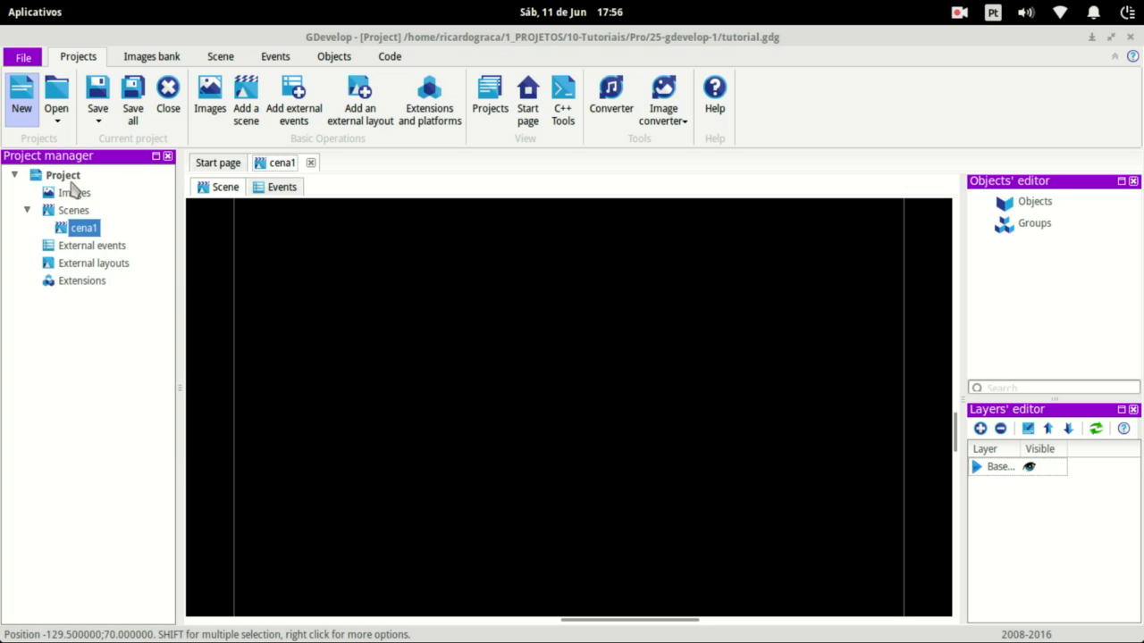
right_click(72, 177)
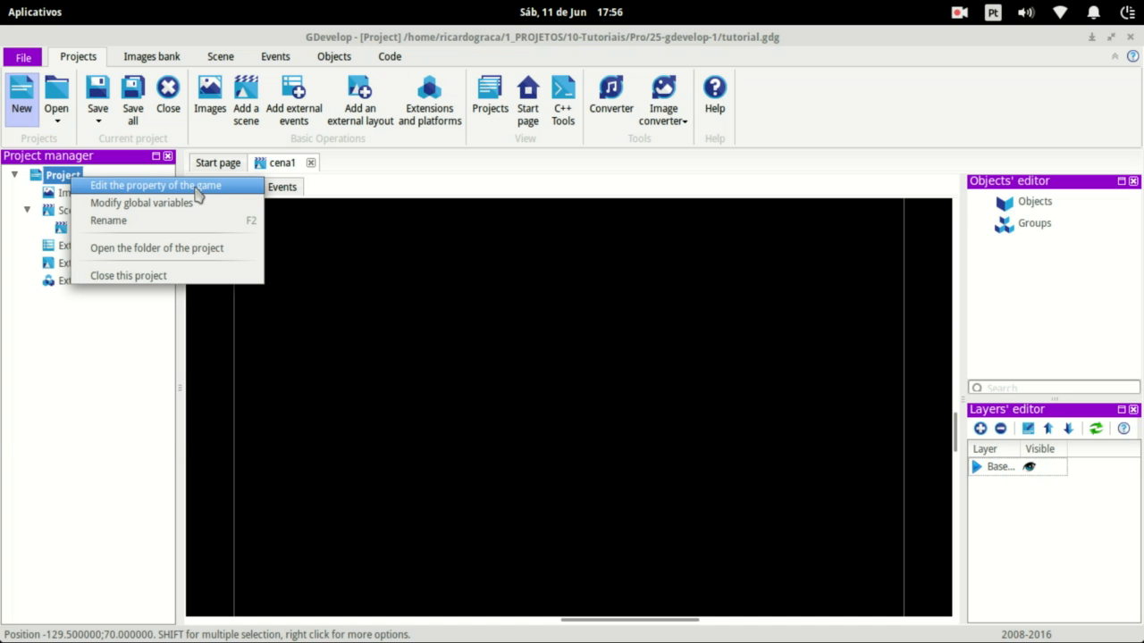
click(197, 189)
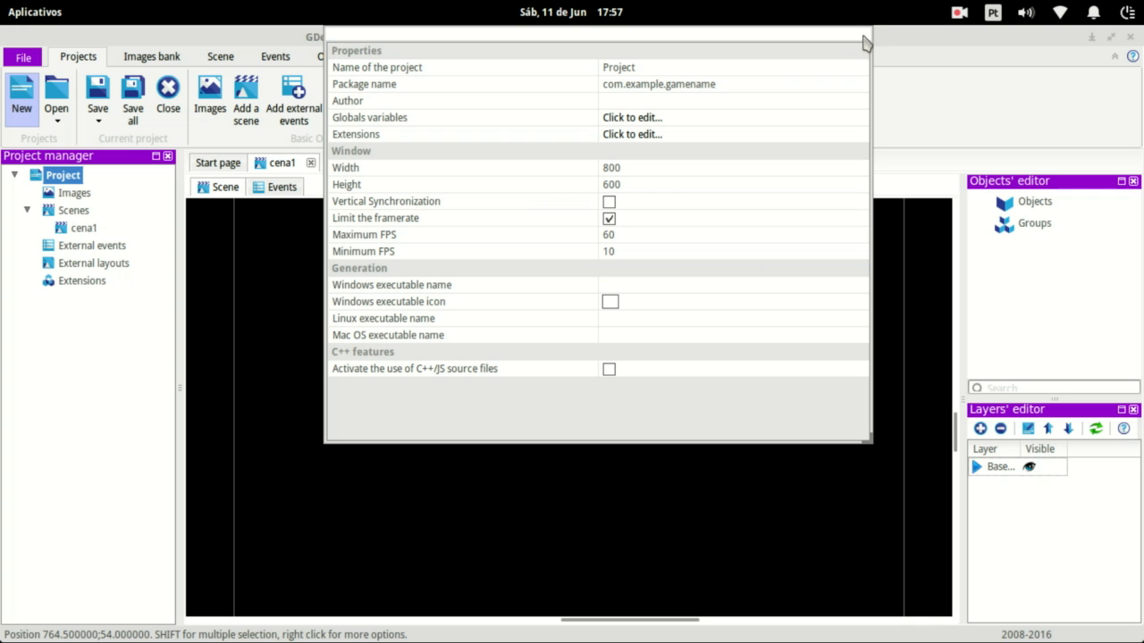
click(864, 35)
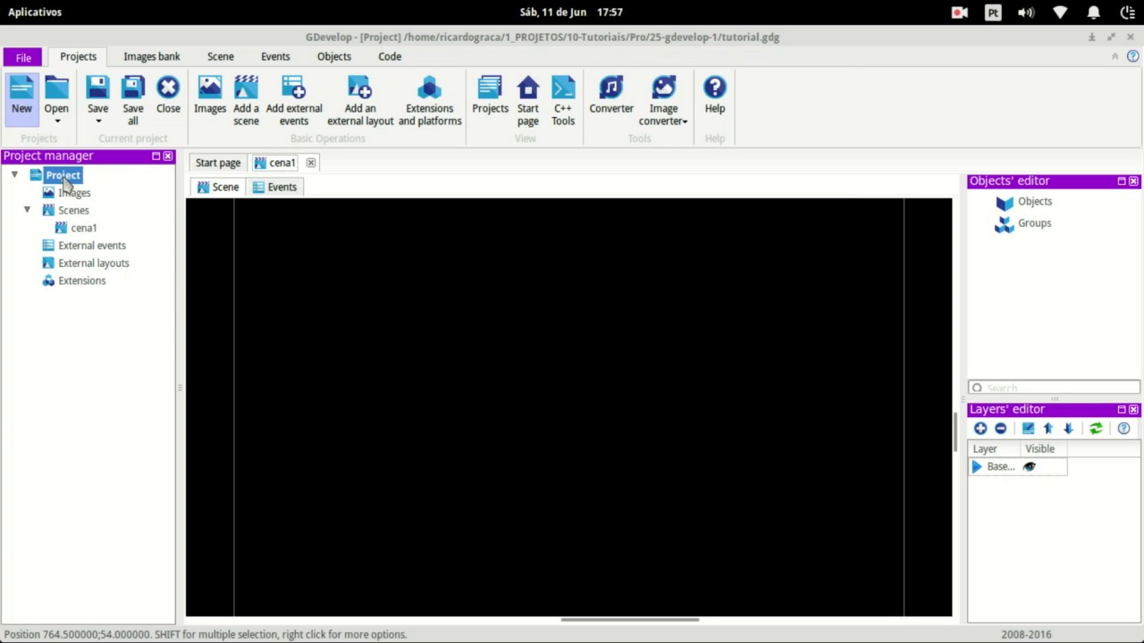
In the game properties, name the project "Jogo tutorial", set the package name to tutor.rizomatico.org and fill in the author's name
right_click(64, 179)
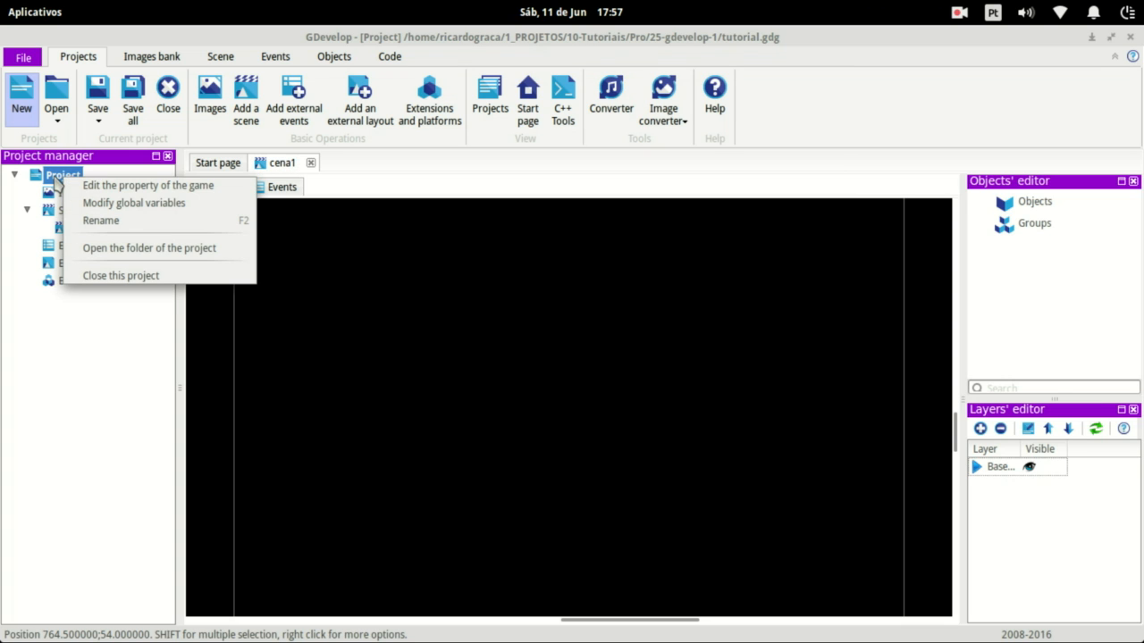
click(126, 186)
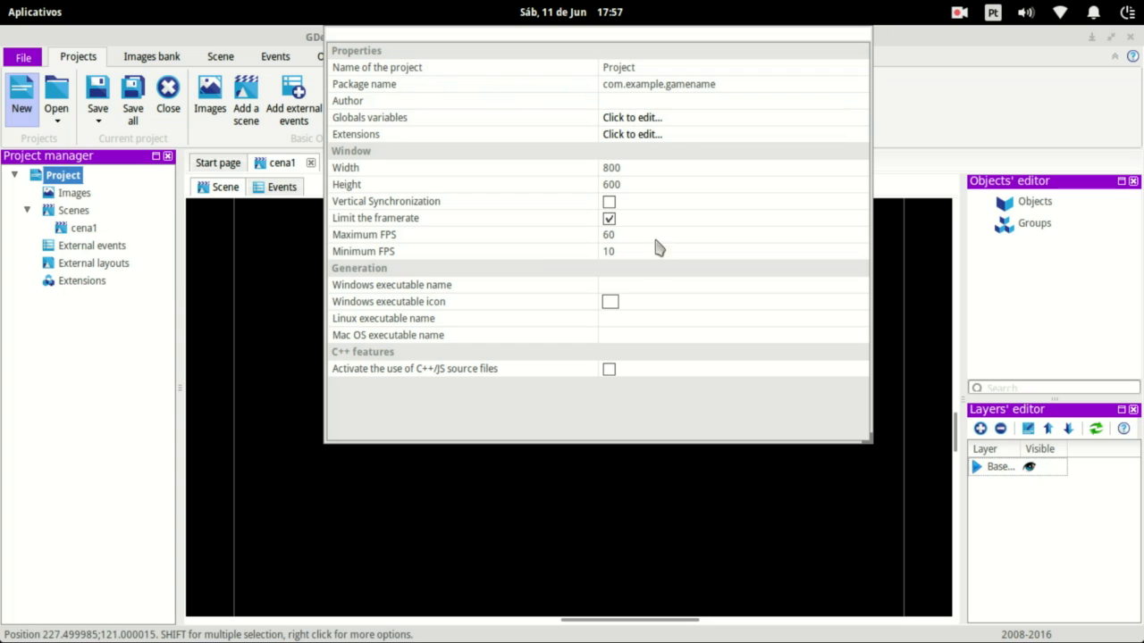
click(649, 73)
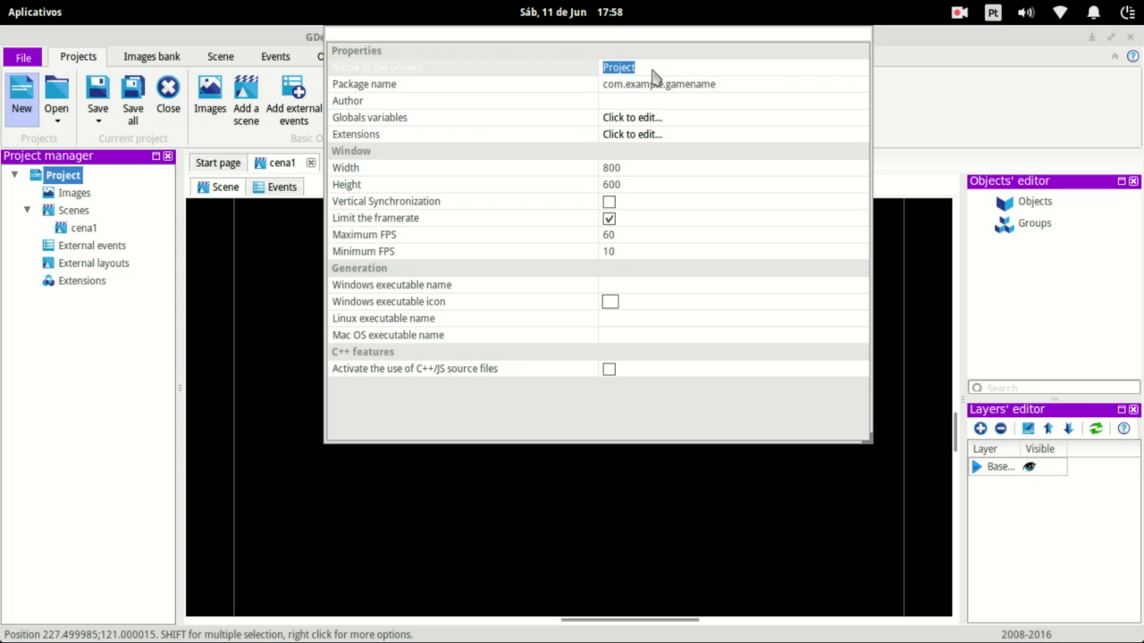
key(BackSpace)
click(608, 90)
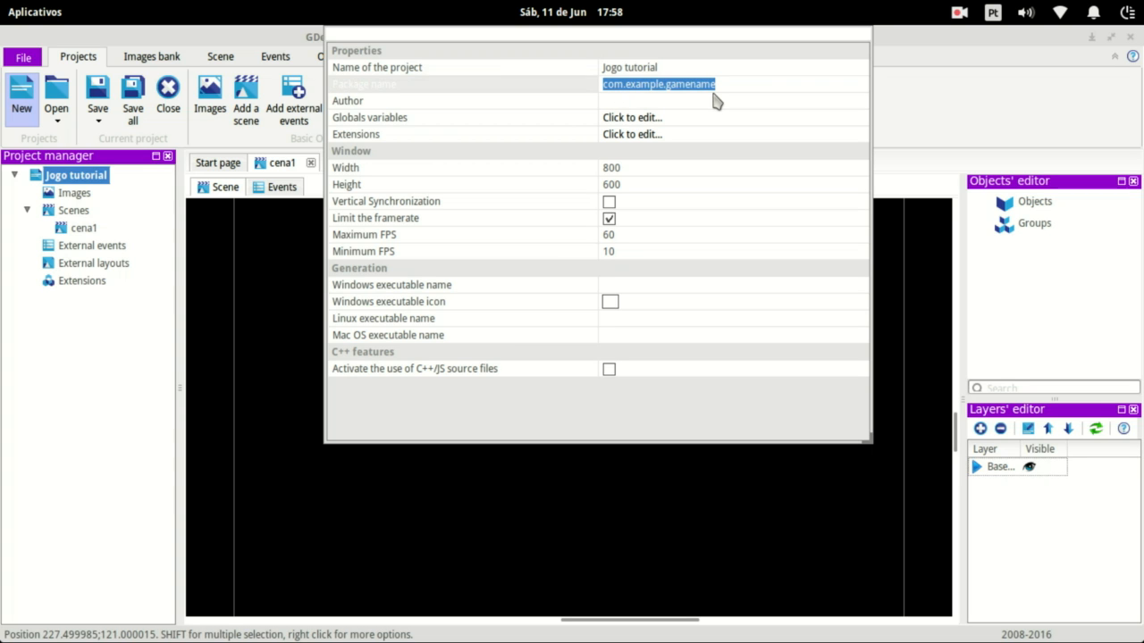
text(tutor.rizomatico.org)
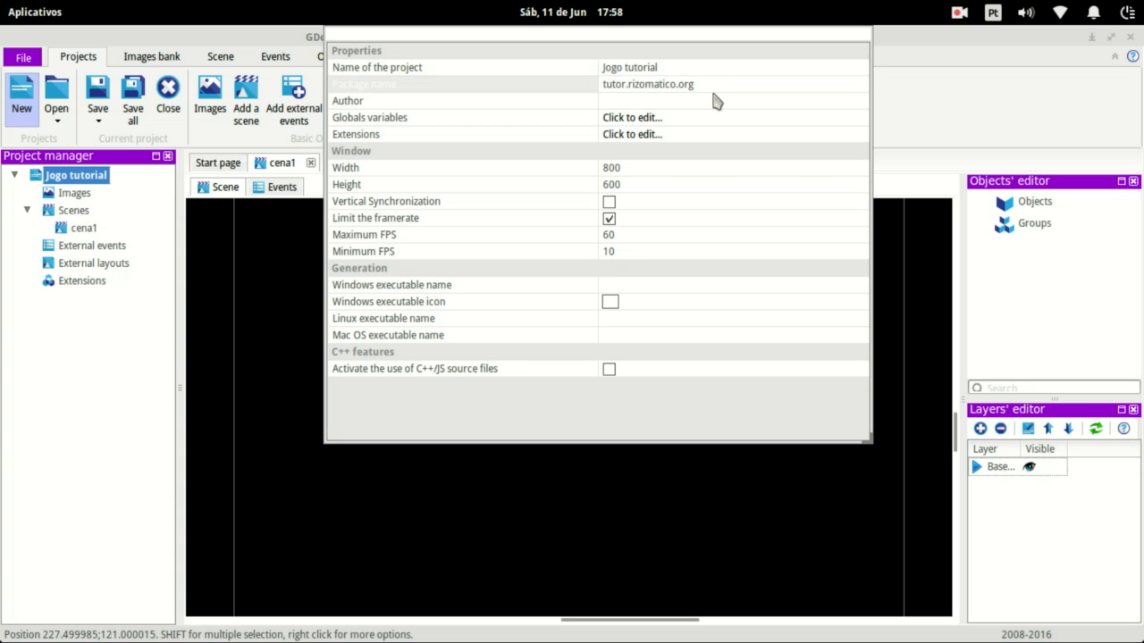
click(659, 102)
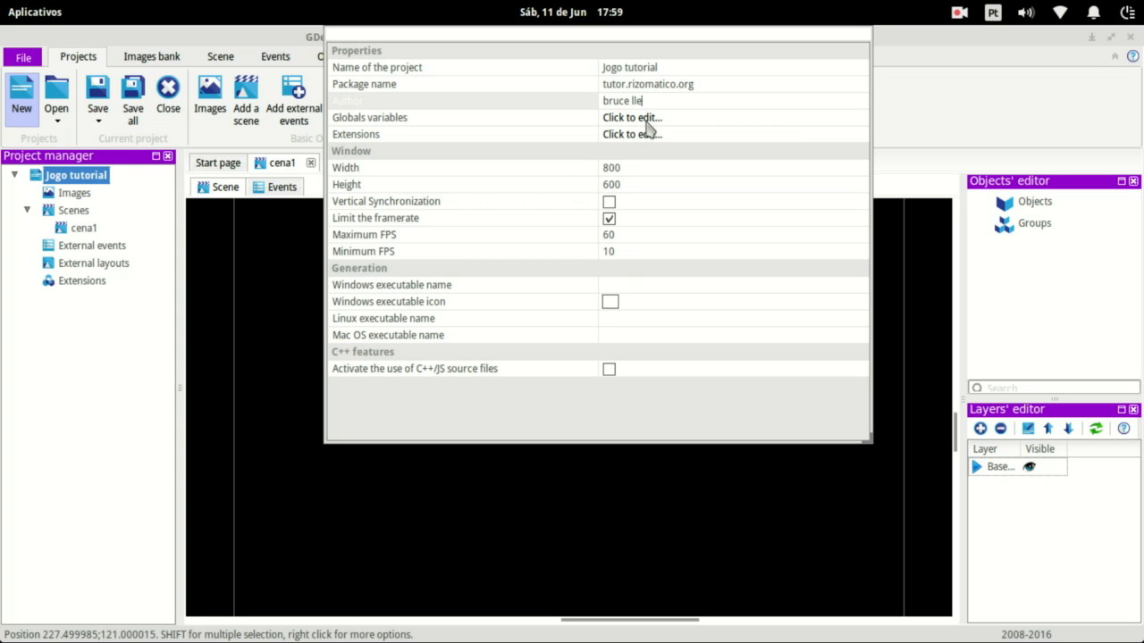
Set the game window to a width of 1280 and a height of 720, and close the game properties
click(614, 171)
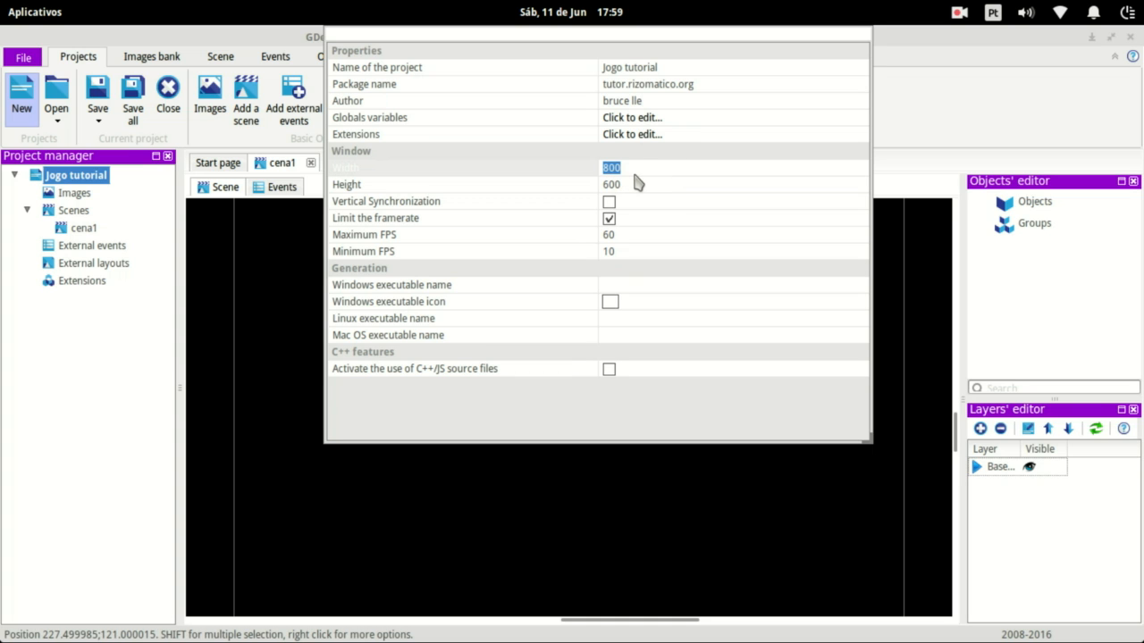
text(1280)
click(618, 185)
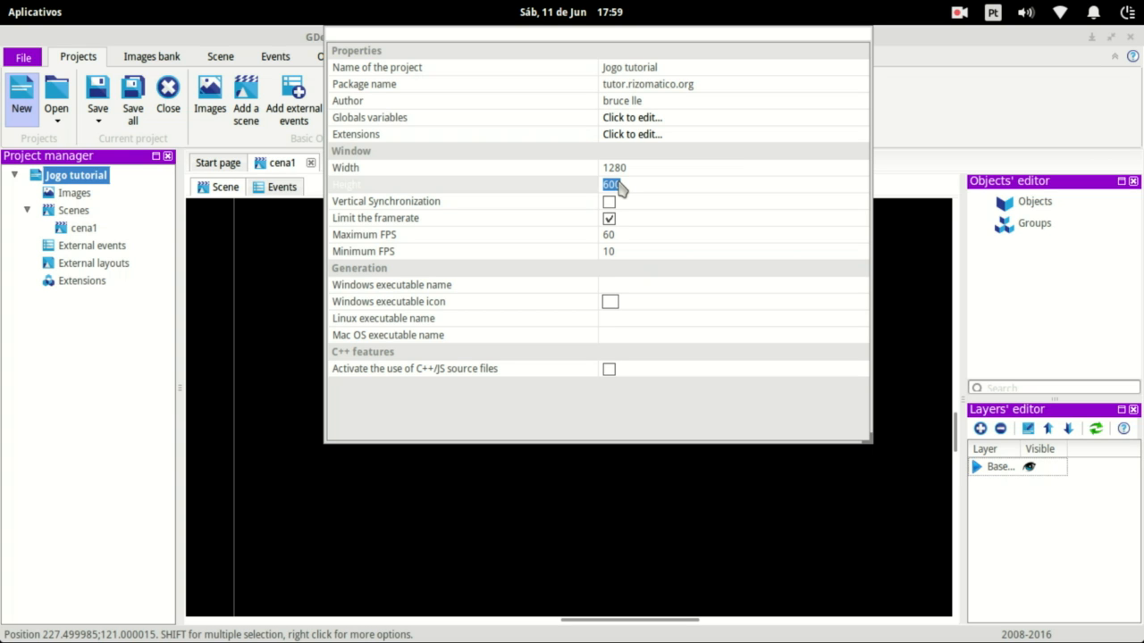
text(720)
click(869, 38)
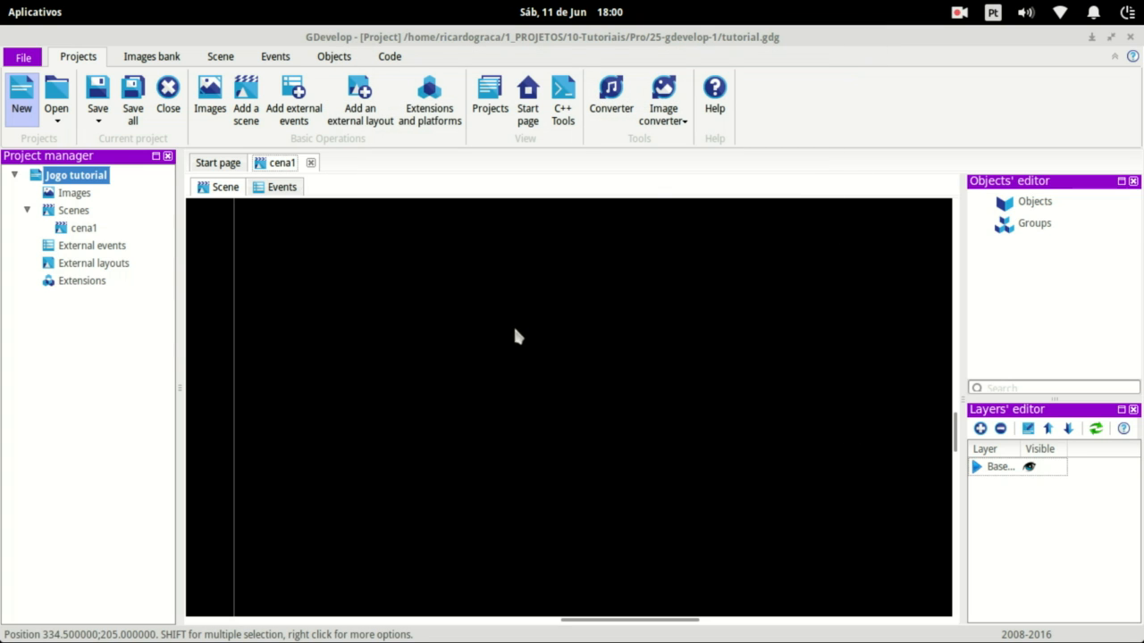
Set the scene zoom to 50% and centre the whole game window frame in the editing area
click(401, 223)
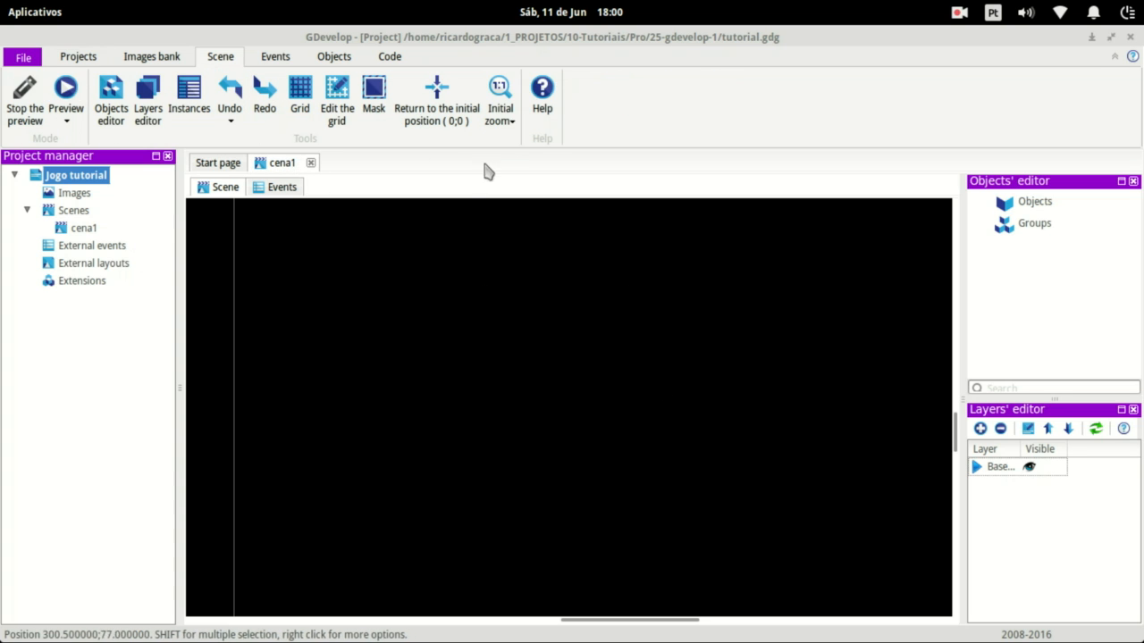
click(511, 121)
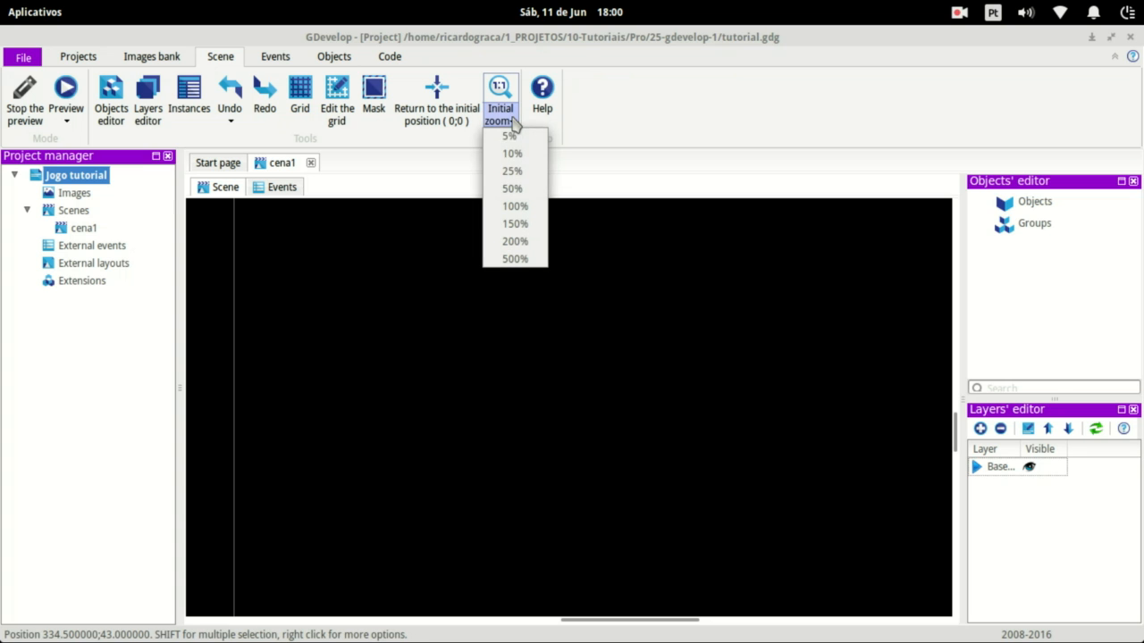
click(514, 188)
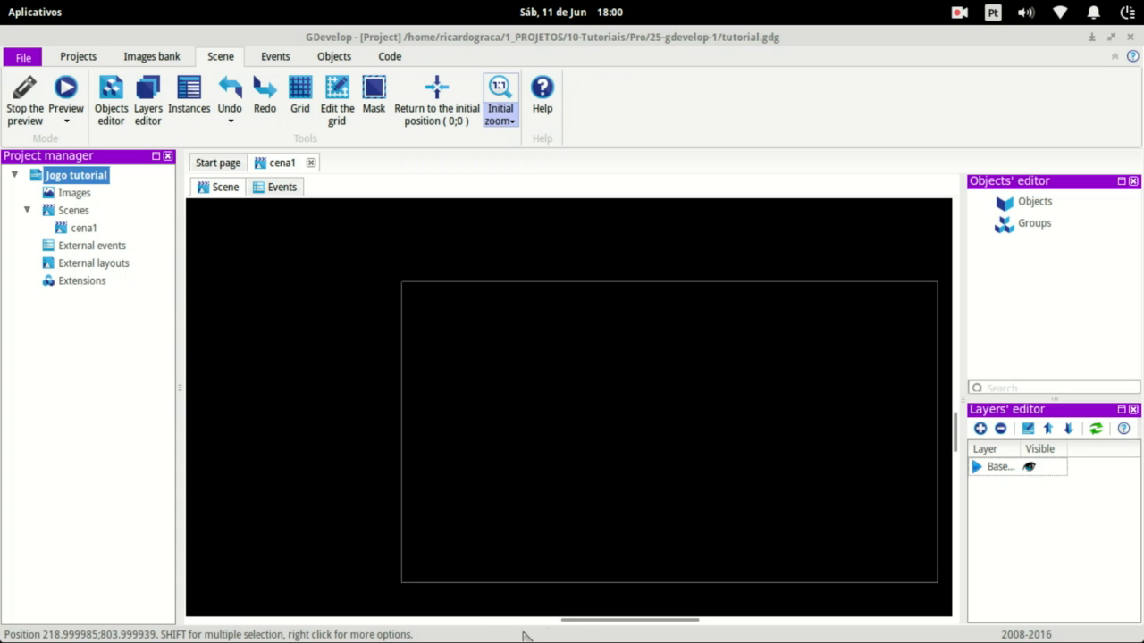
drag(582, 626, 635, 625)
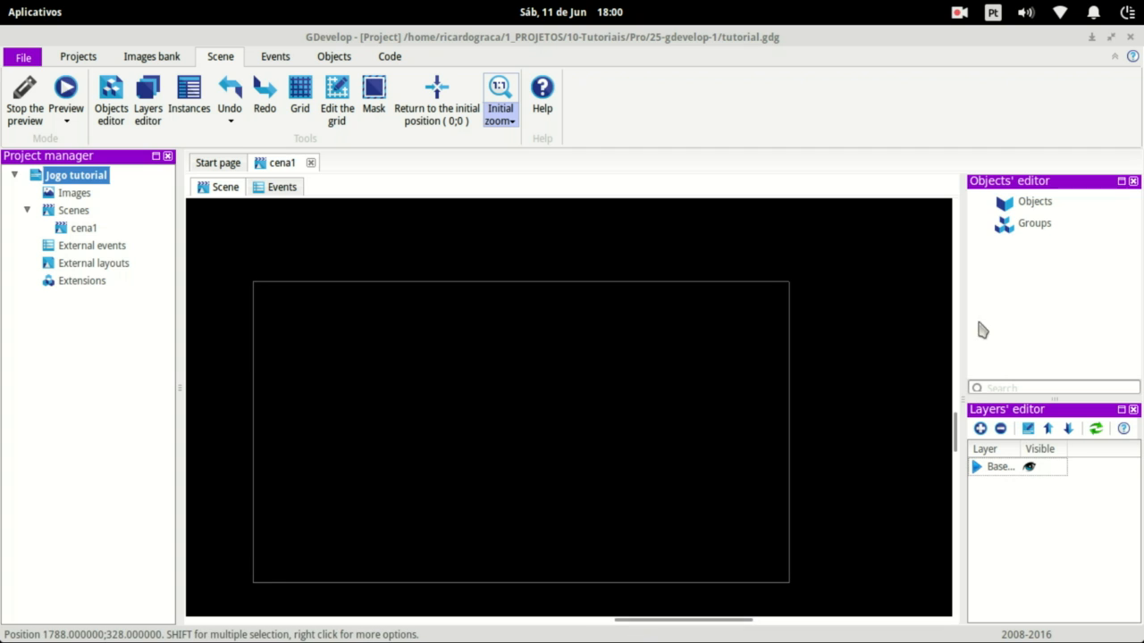
drag(956, 428, 957, 435)
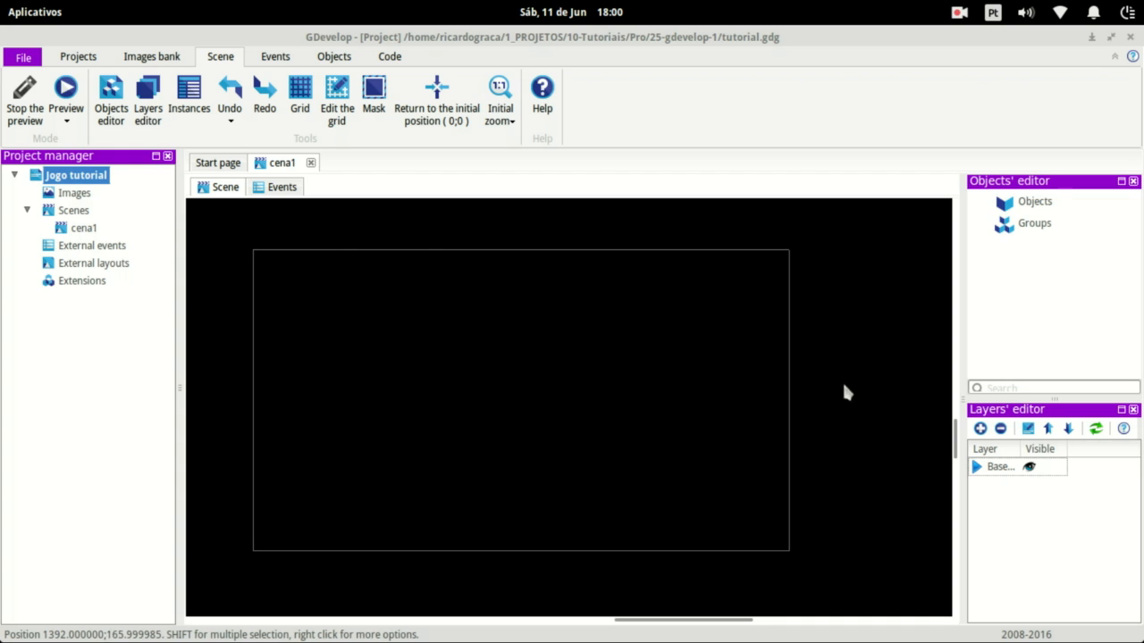
Add a second scene to the project and name it fimjogo
click(66, 230)
right_click(66, 230)
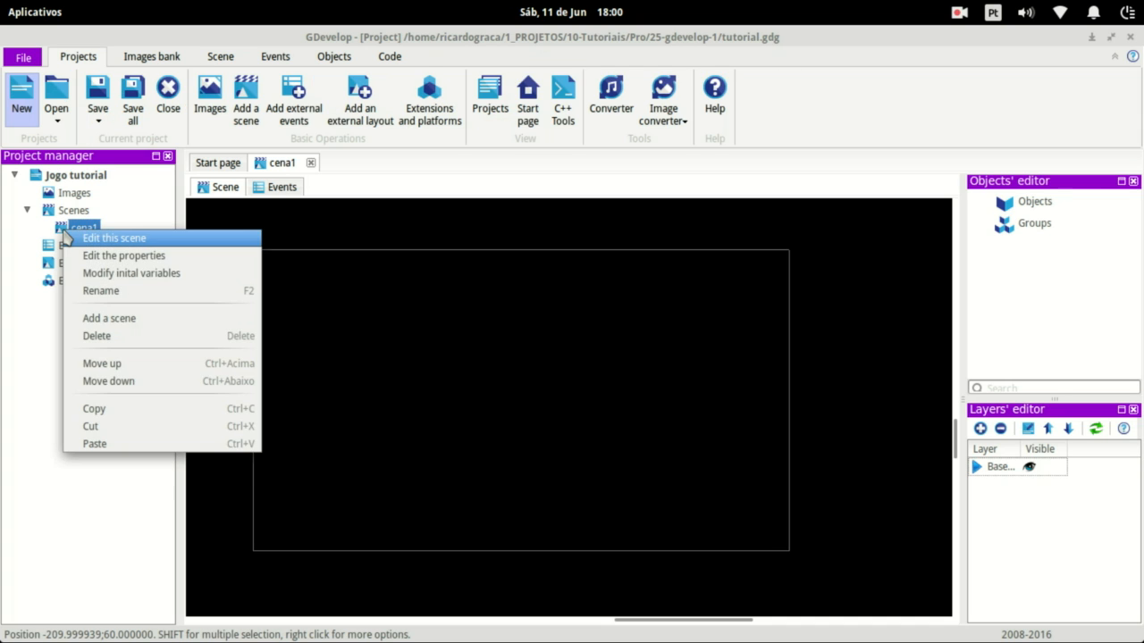
click(117, 318)
click(98, 246)
right_click(103, 248)
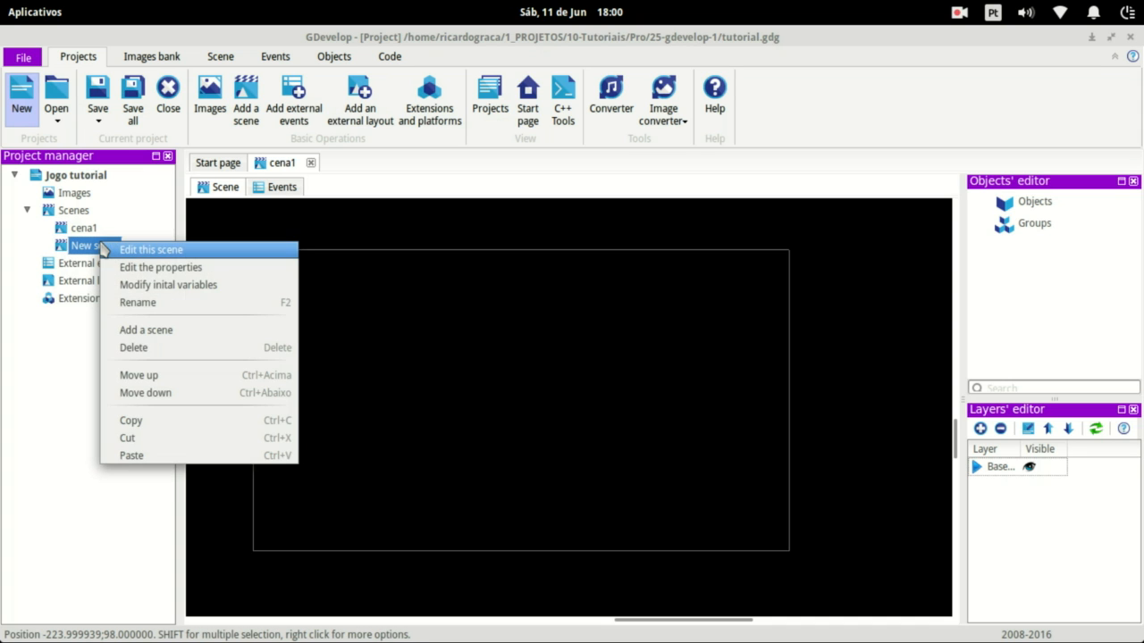
click(210, 303)
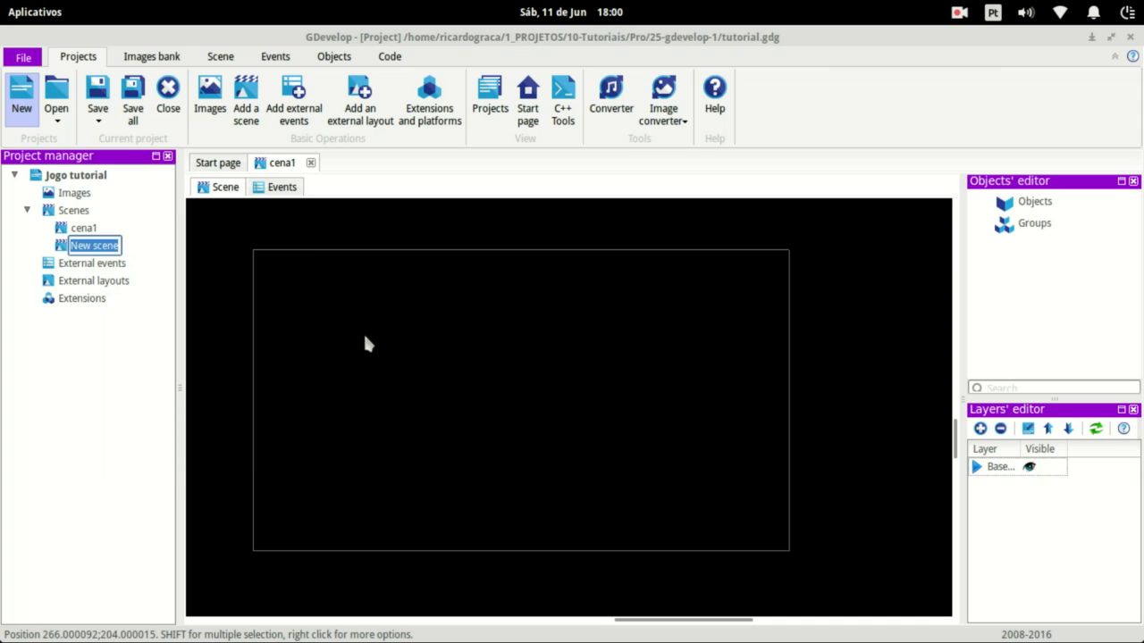
text(fimjogo)
key(Return)
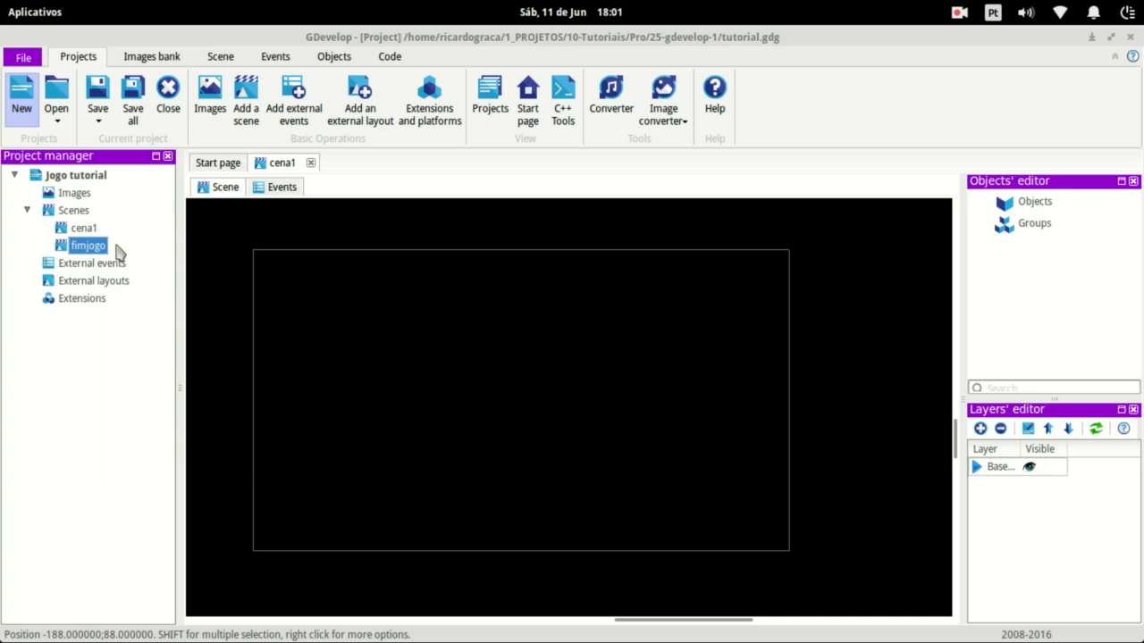
click(84, 229)
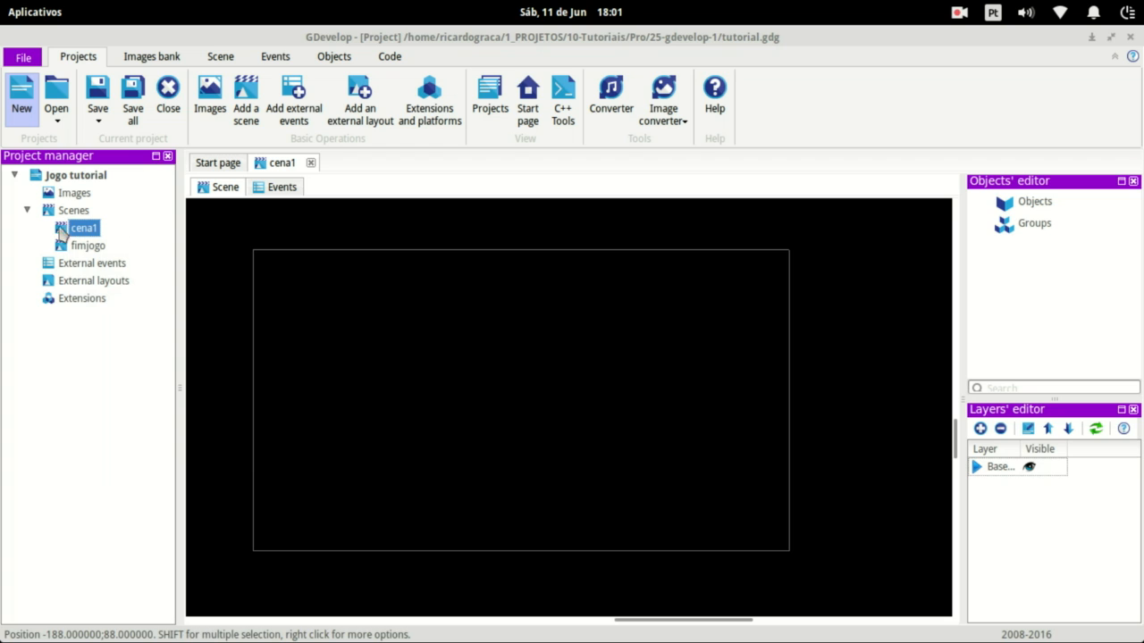
click(87, 246)
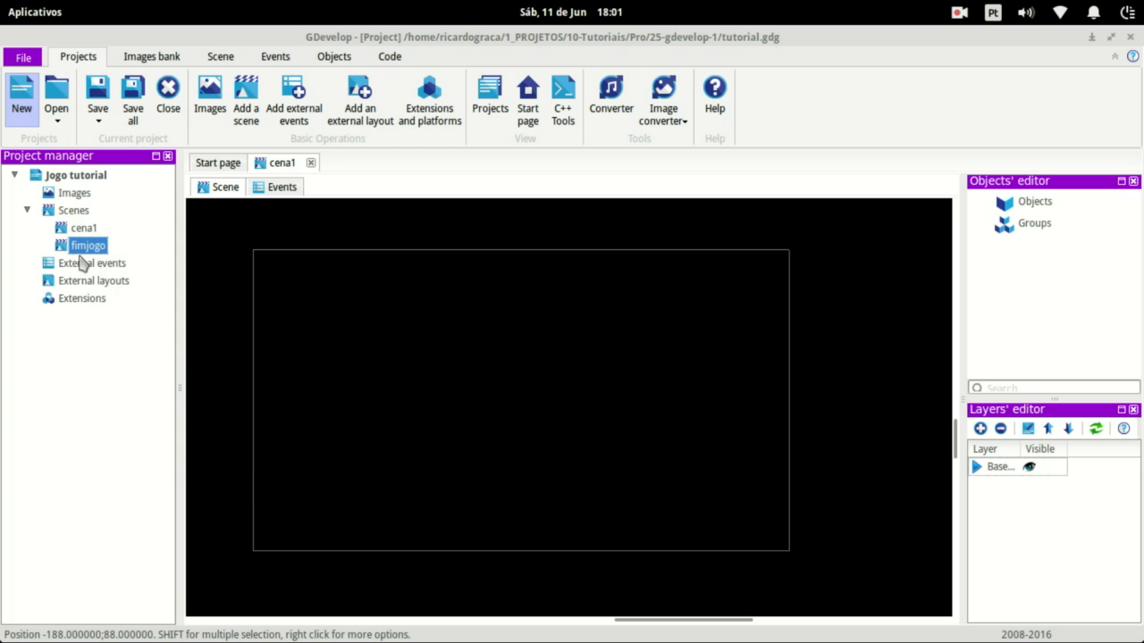
click(85, 228)
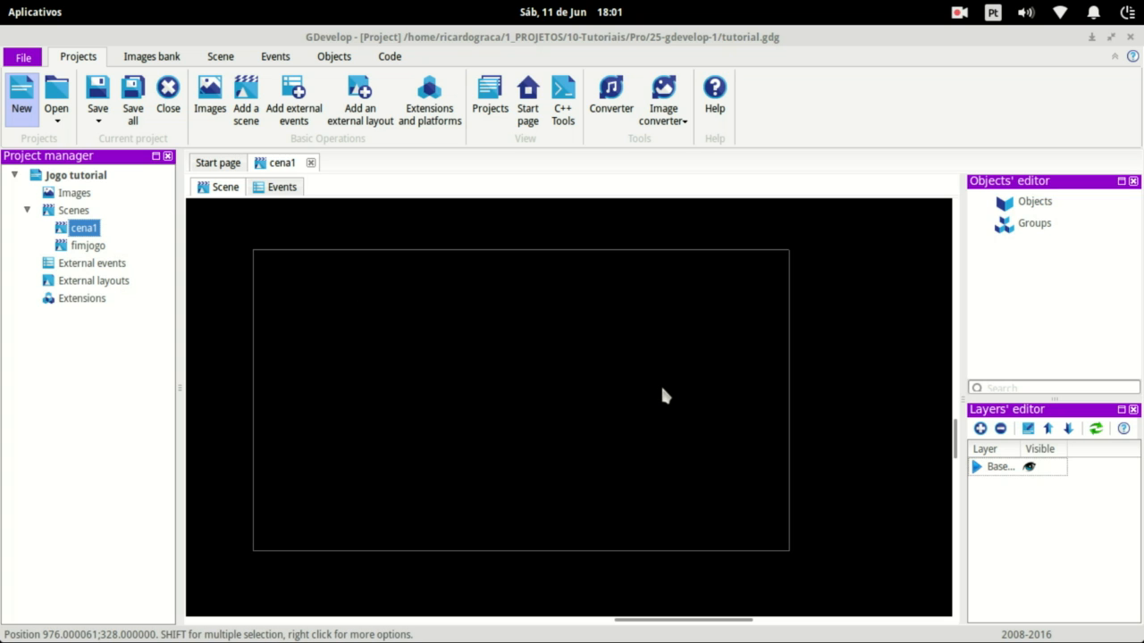
Examine the object types offered for a new object in cena1, from Sprite to Panel Sprite, and close the selection without adding one
click(1034, 202)
right_click(1036, 207)
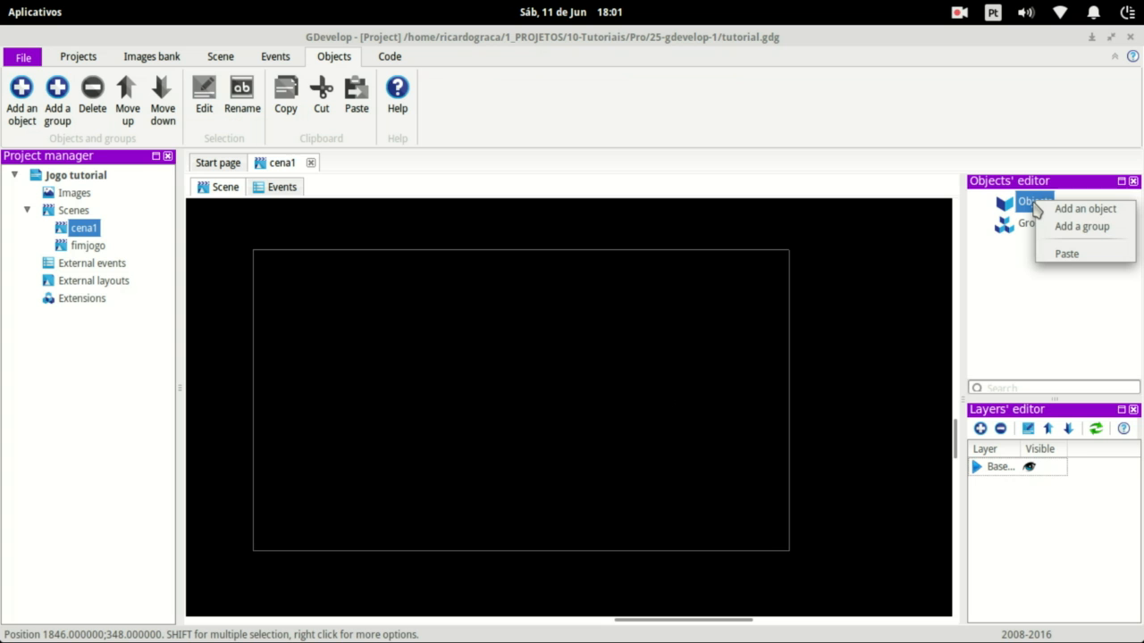
click(1085, 211)
click(473, 302)
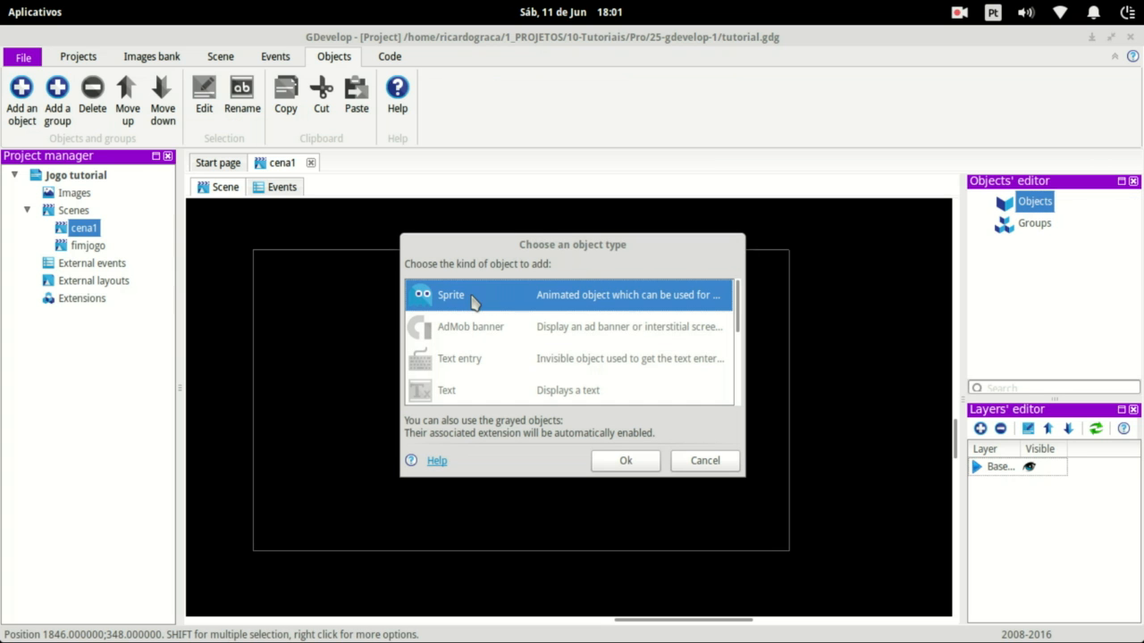
mouse_move(739, 323)
mouse_down()
mouse_move(747, 429)
mouse_move(742, 290)
mouse_up()
click(470, 329)
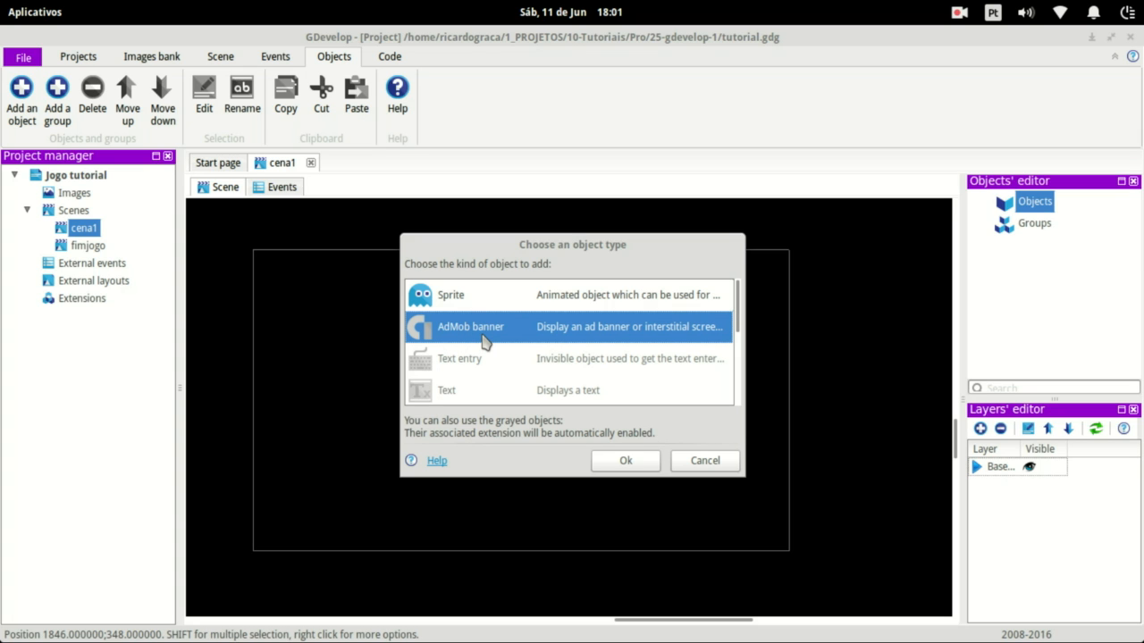
click(459, 364)
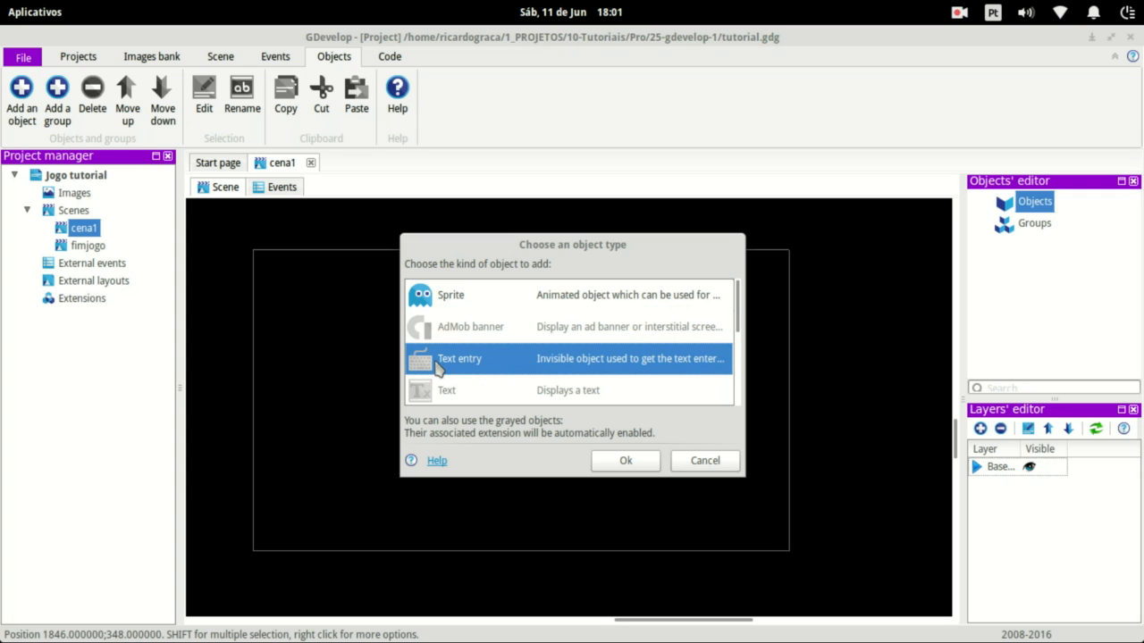
click(456, 393)
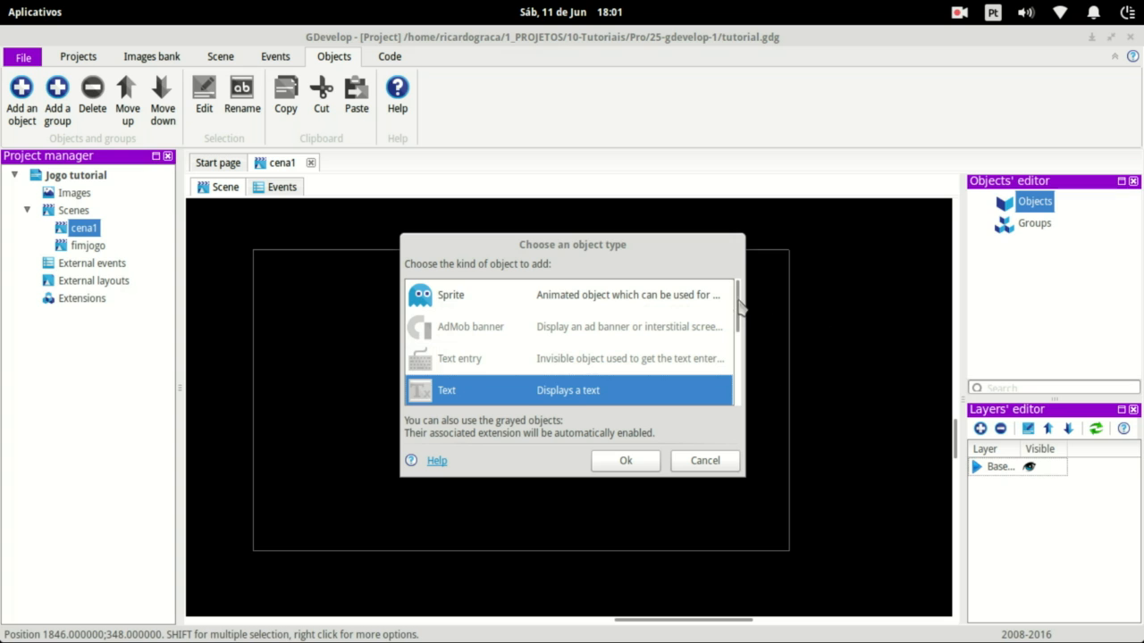
drag(738, 312, 740, 362)
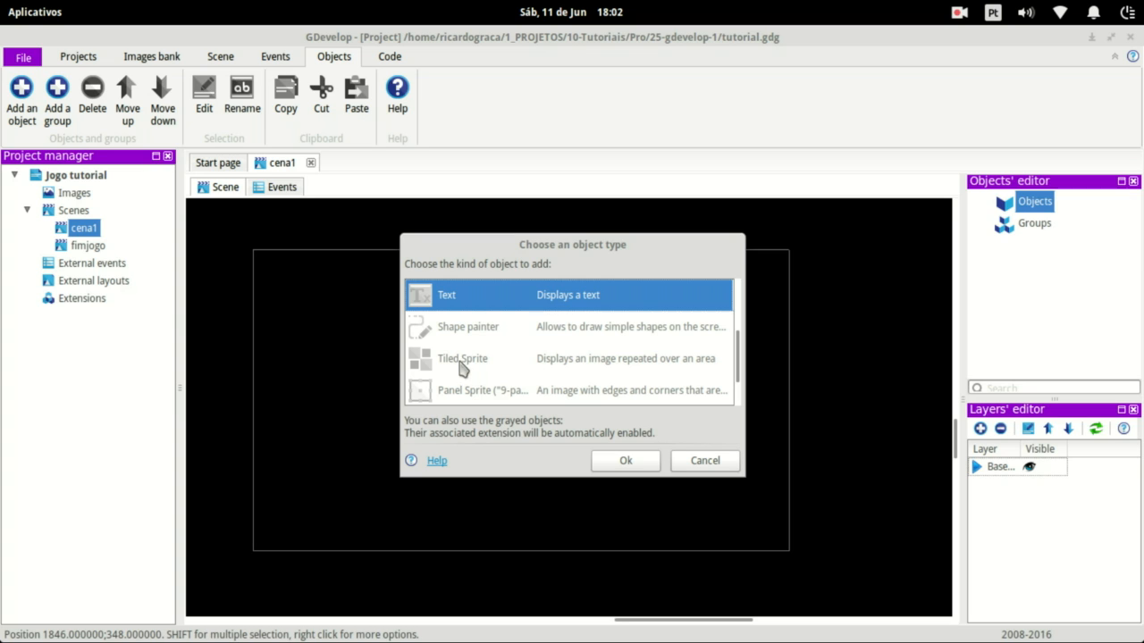
scroll(742, 380, down, 1)
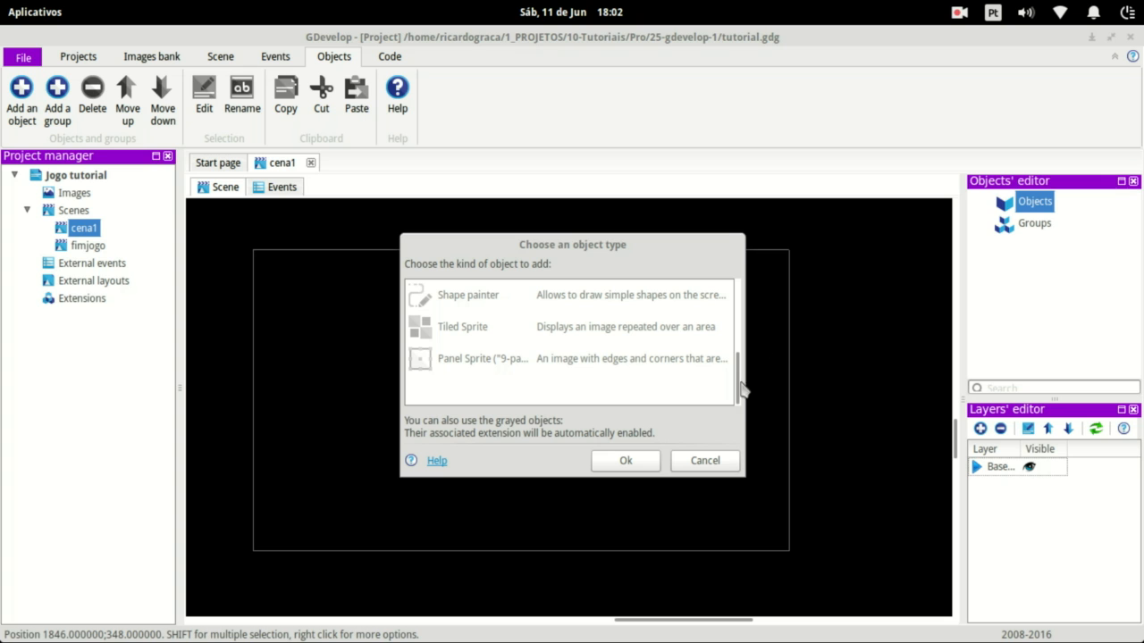
drag(741, 389, 744, 288)
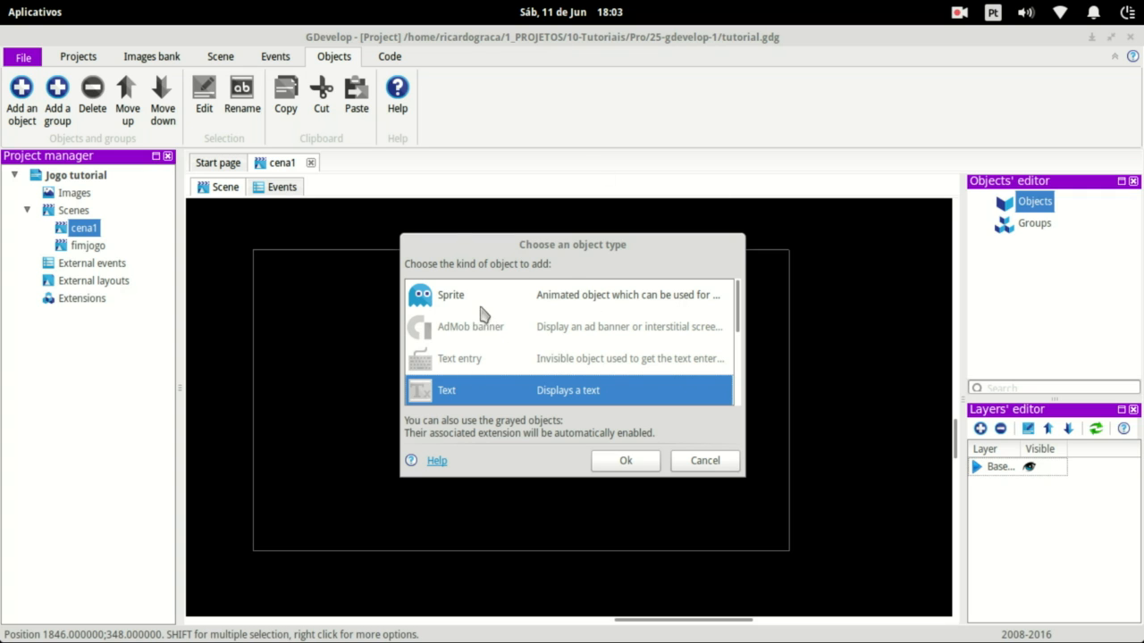
click(711, 462)
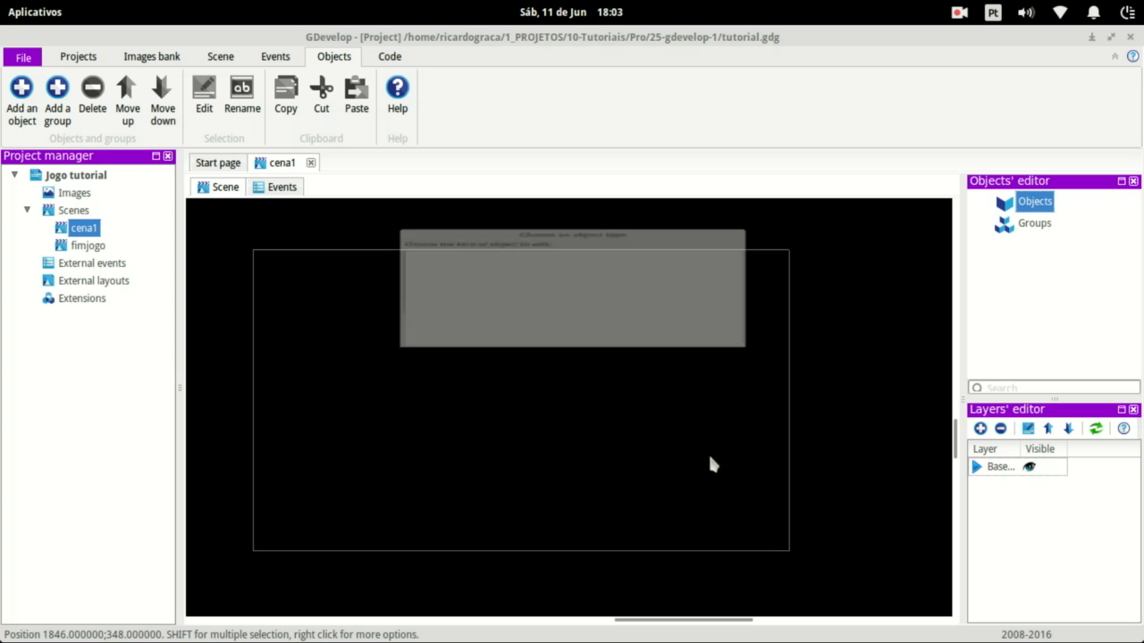
Compare the project extensions available for the HTML5 and Native platforms, and enable the Text object extension for HTML5
click(81, 302)
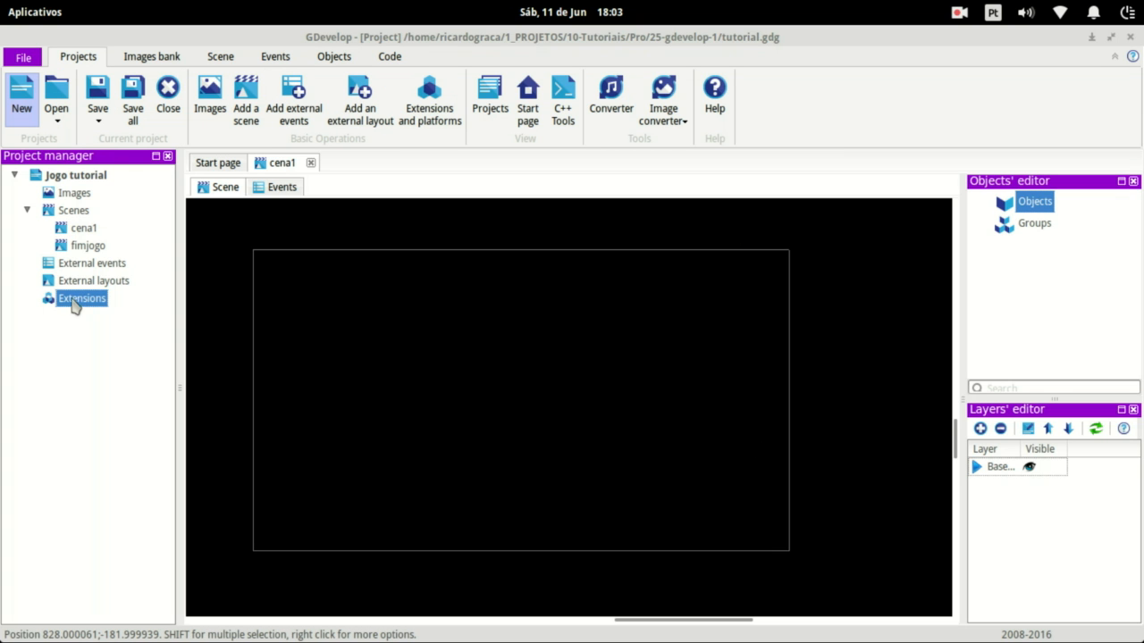
double_click(66, 304)
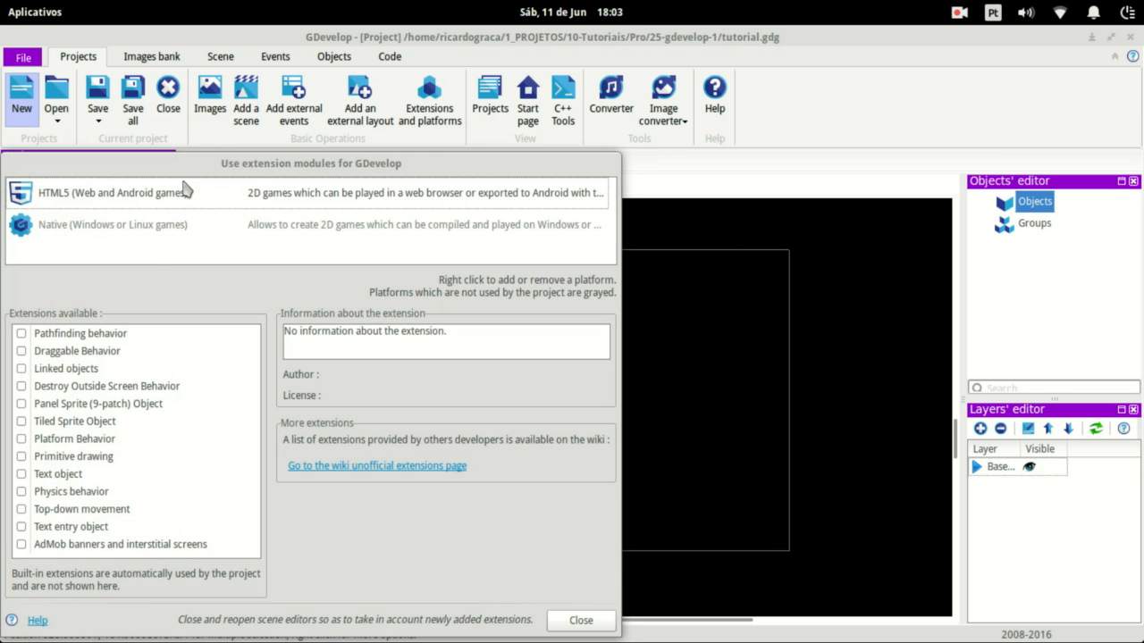
drag(187, 163, 247, 161)
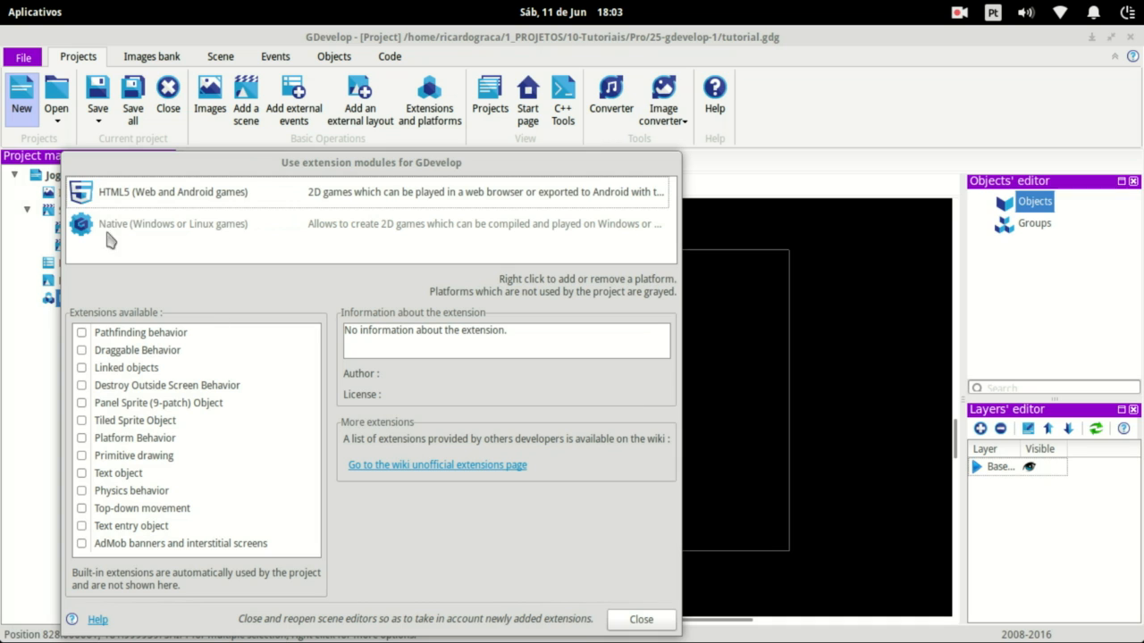
click(98, 198)
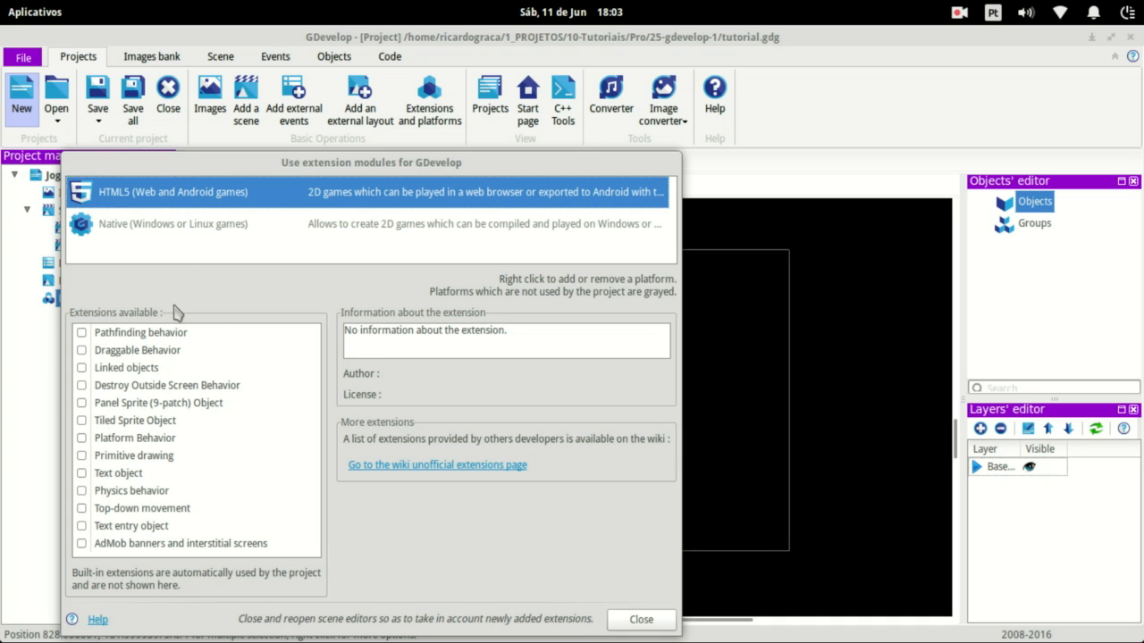
click(118, 225)
click(128, 195)
click(125, 229)
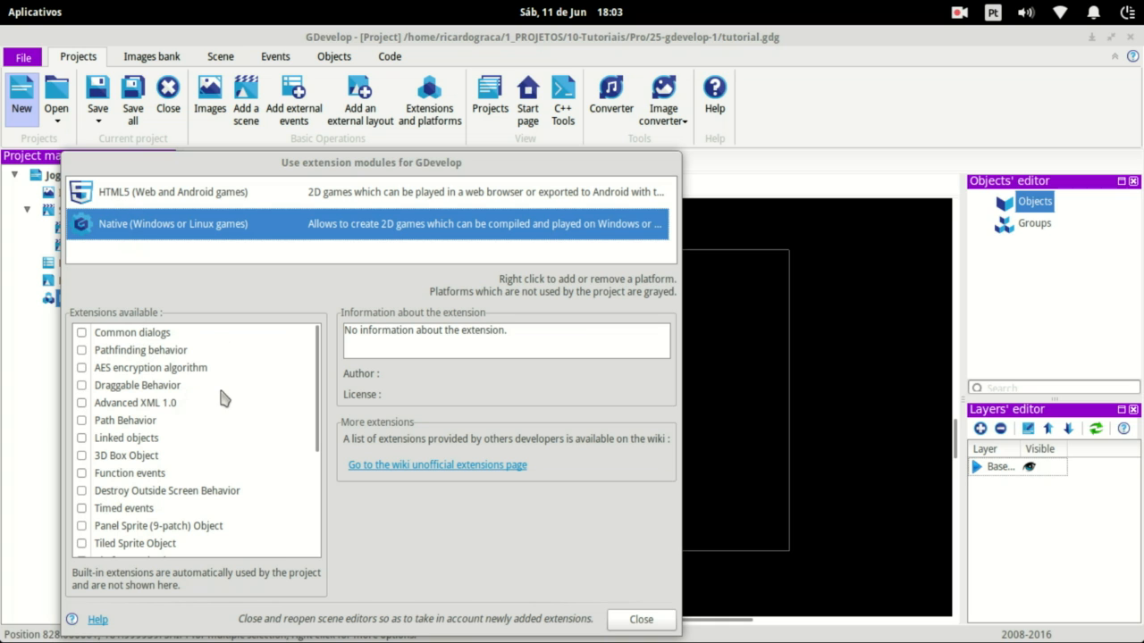
click(125, 198)
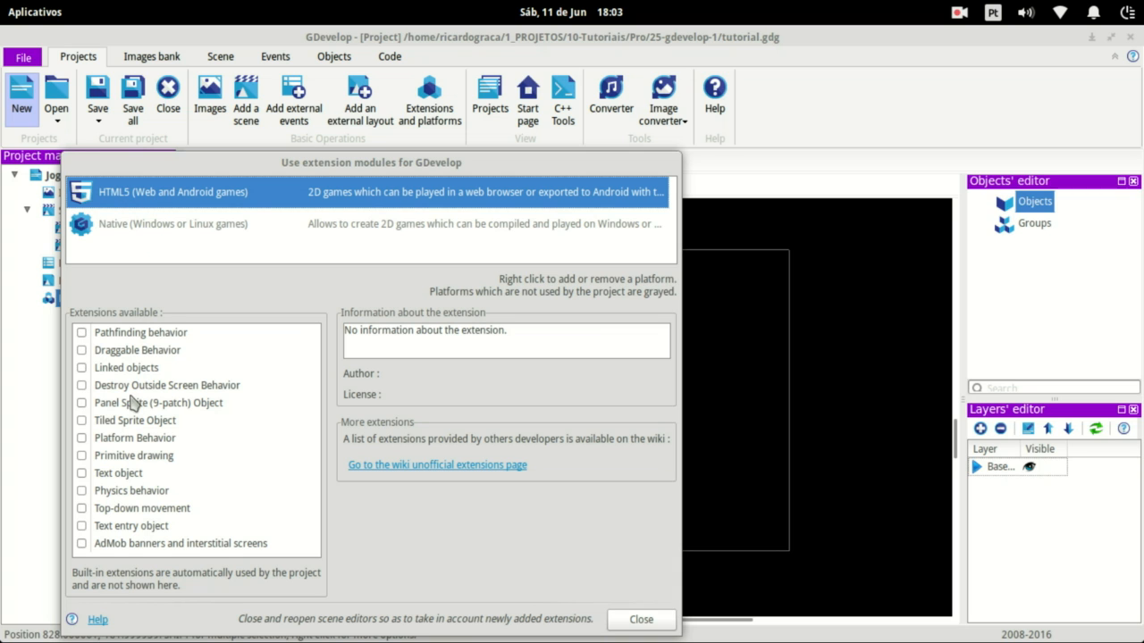
click(82, 475)
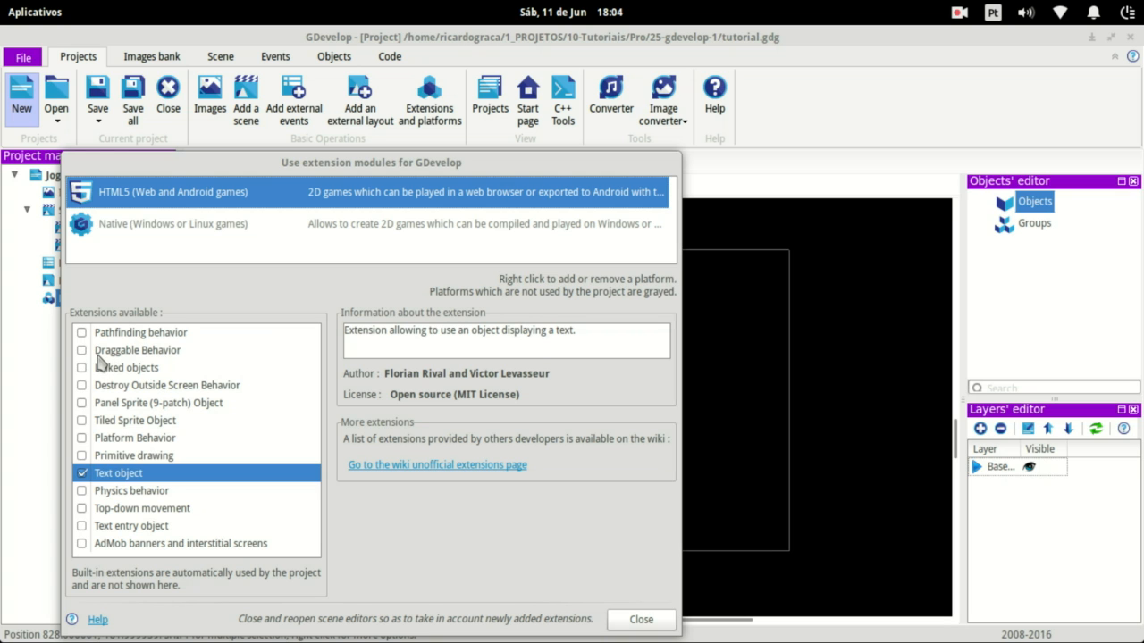
Read the descriptions of the Destroy Outside Screen, Panel Sprite, Tiled Sprite, Platform, Text entry and AdMob extensions, and close the extensions window
click(164, 387)
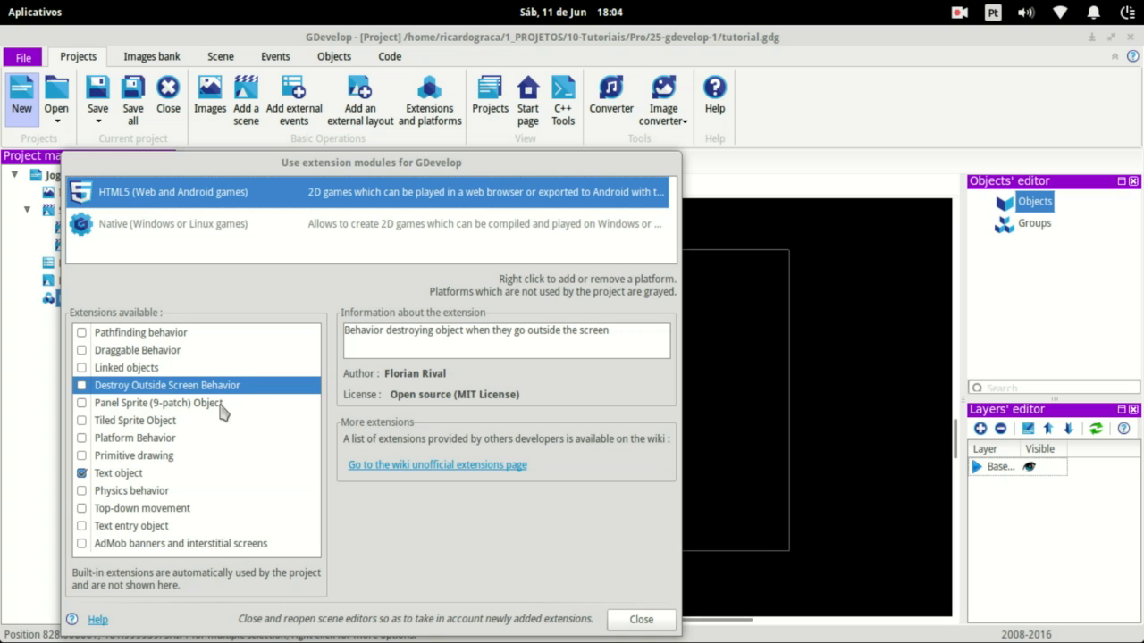
click(163, 407)
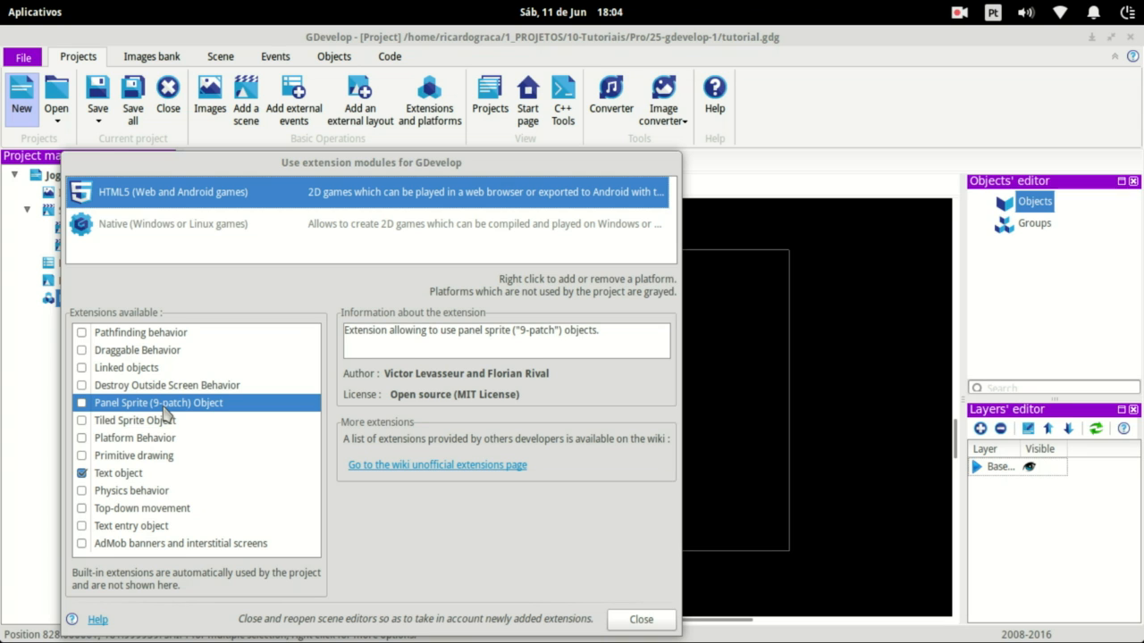
click(140, 420)
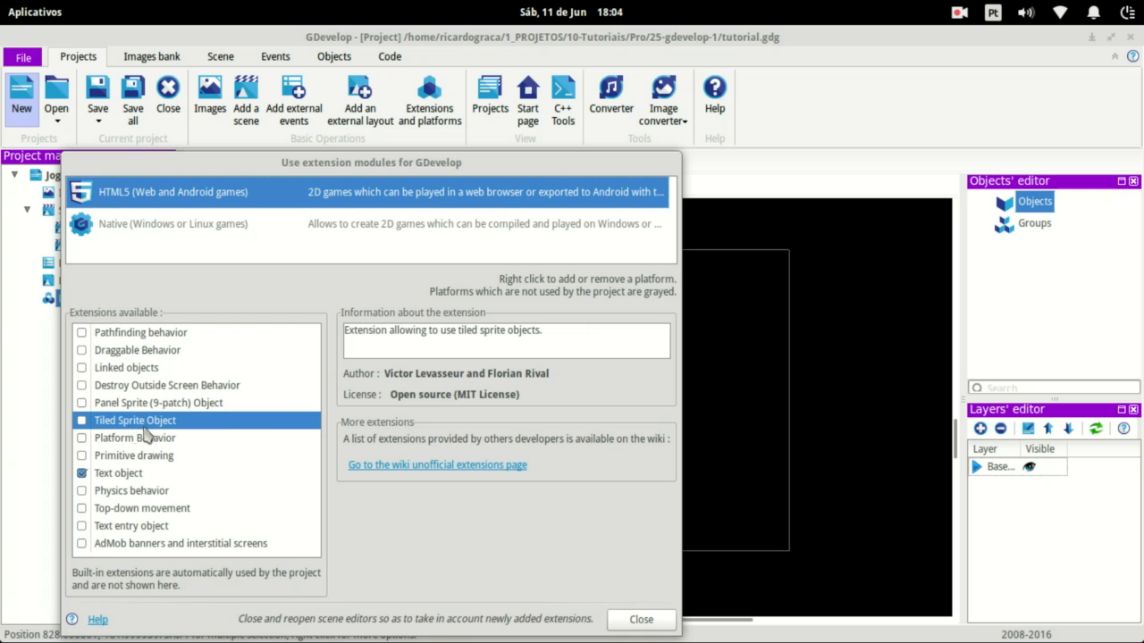
click(114, 438)
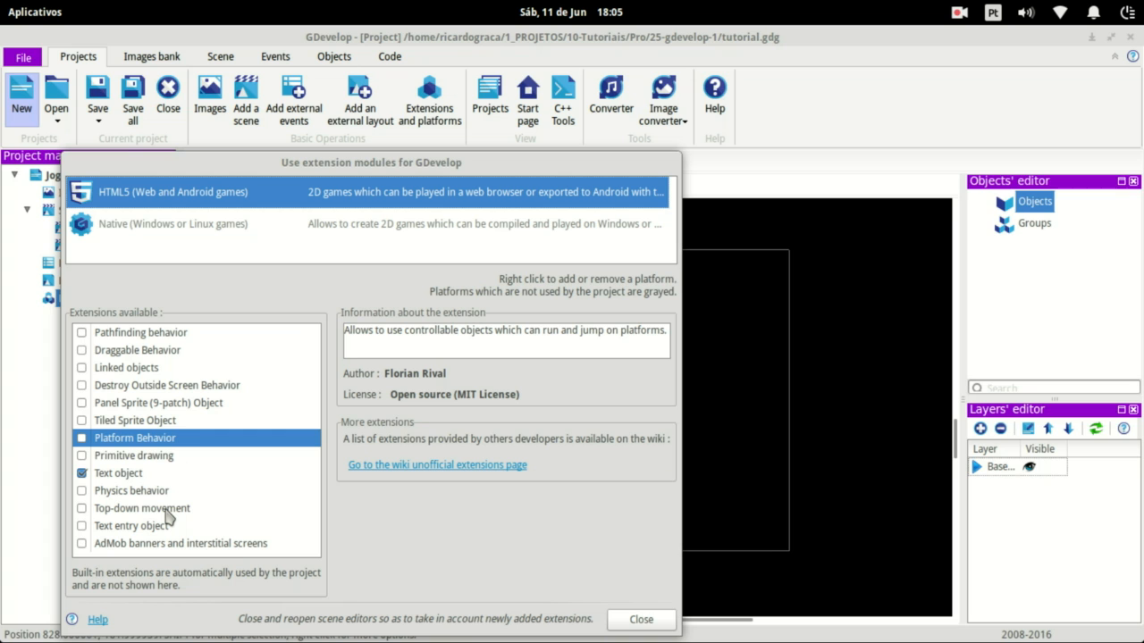
click(143, 527)
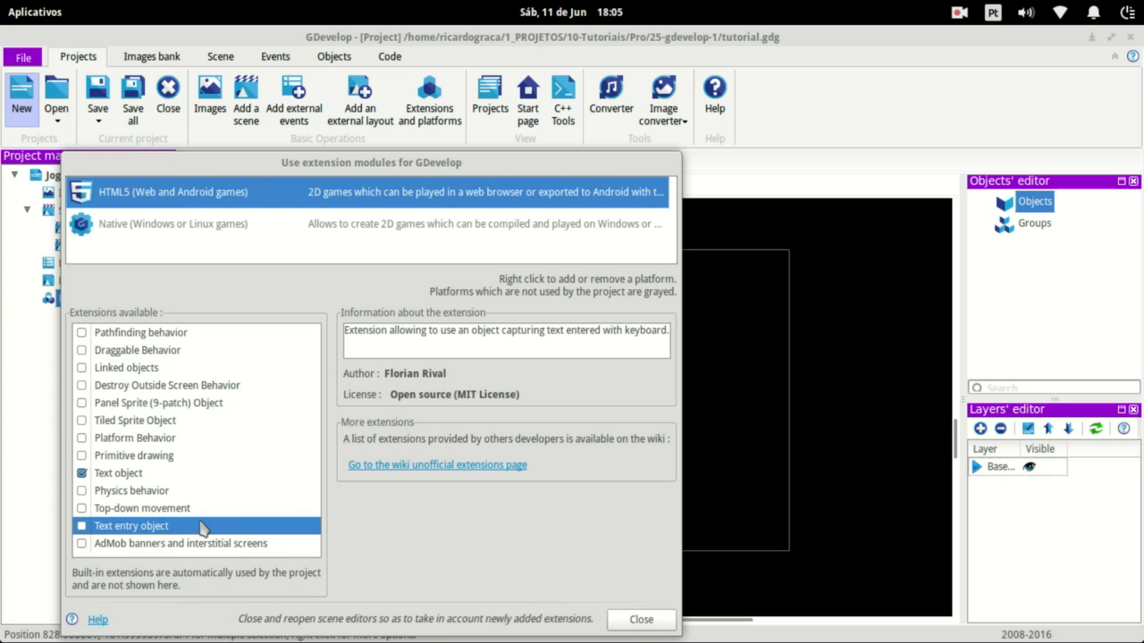
click(164, 545)
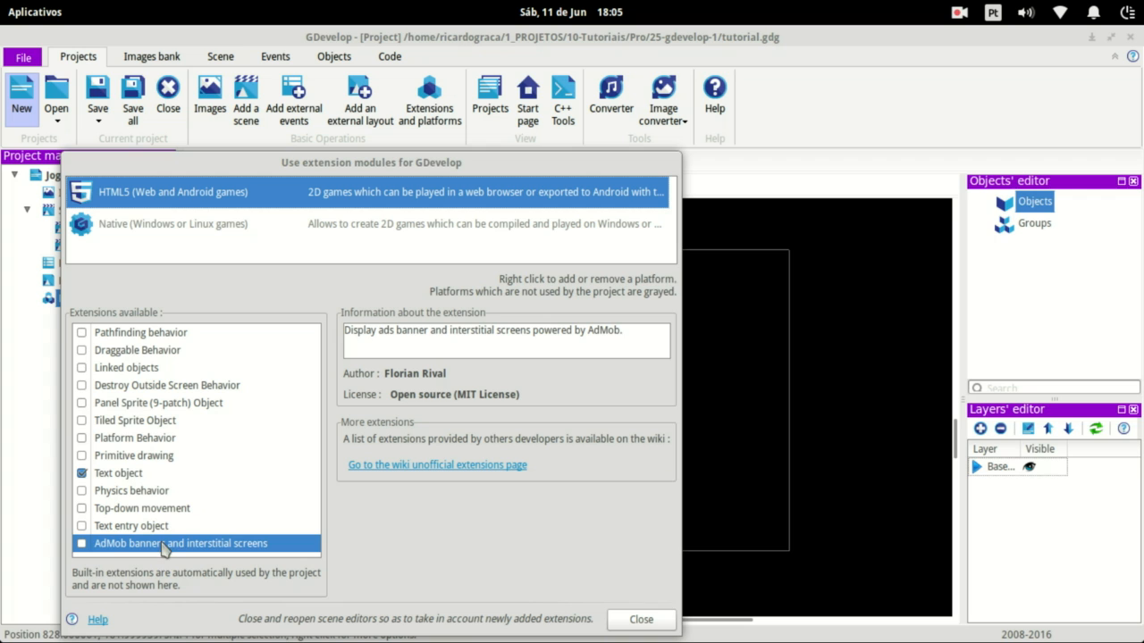
click(132, 480)
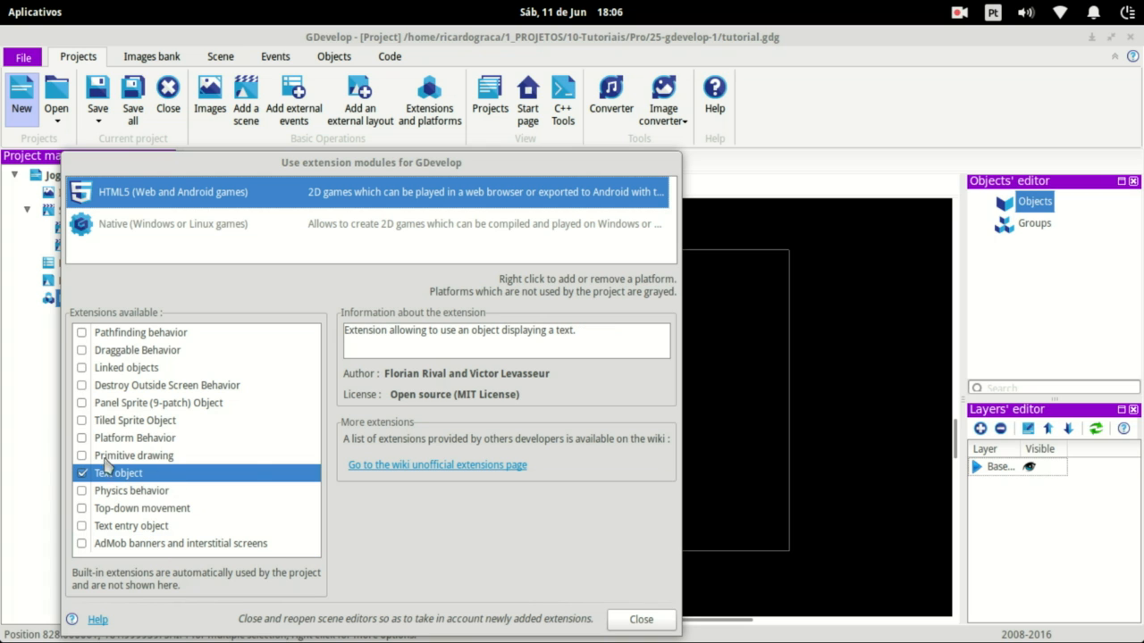
click(641, 620)
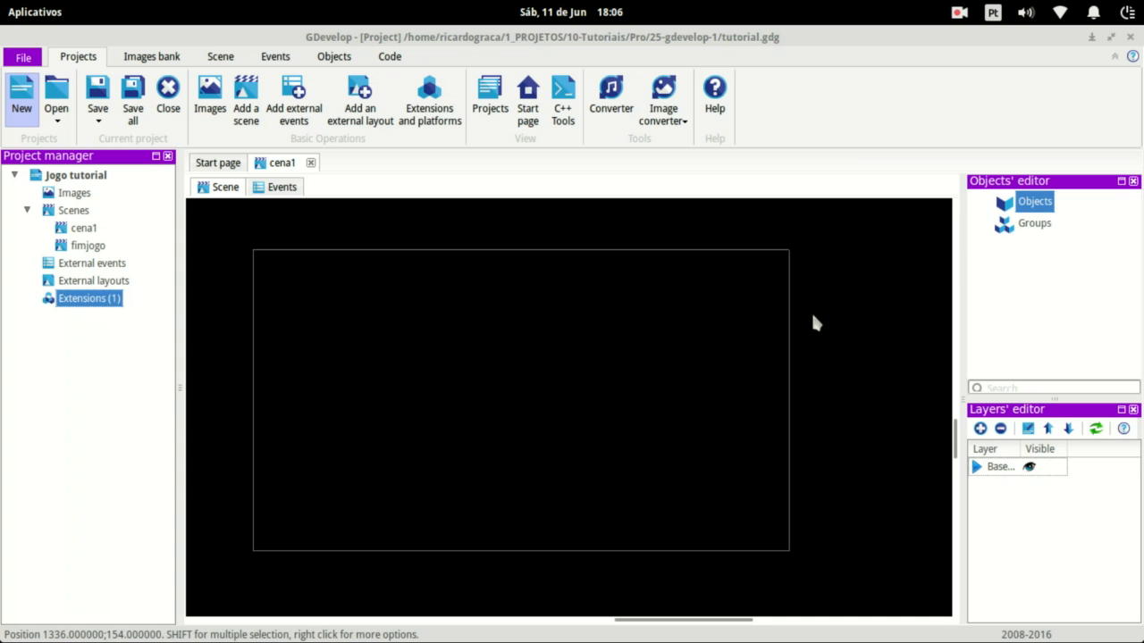
Add a Sprite object named botao to the cena1 scene and open it for editing
right_click(1036, 205)
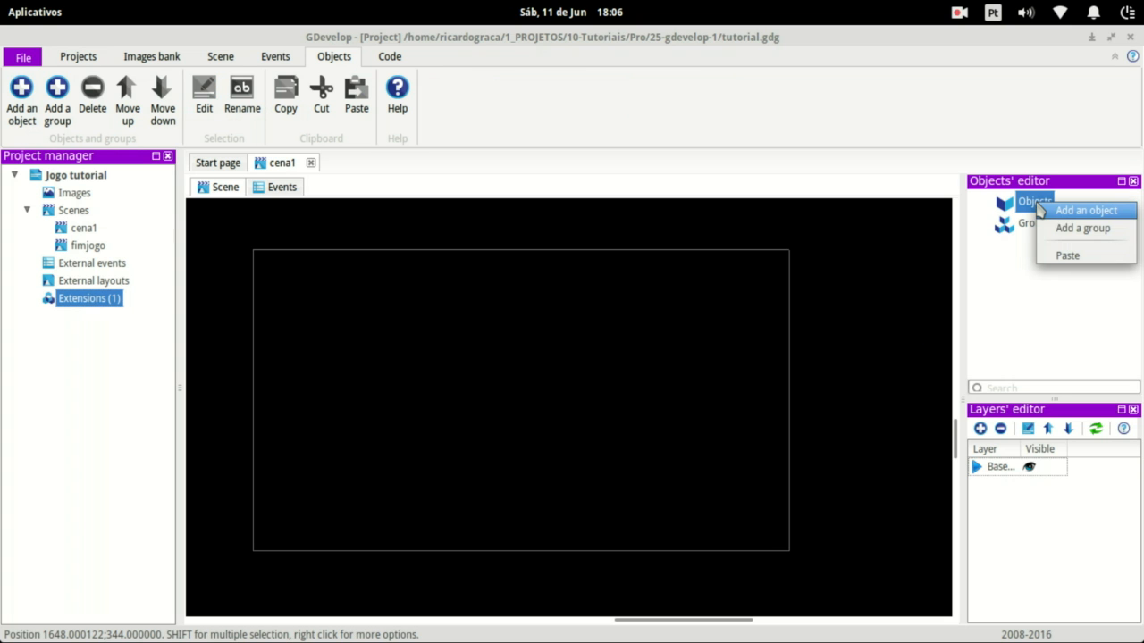
click(1064, 212)
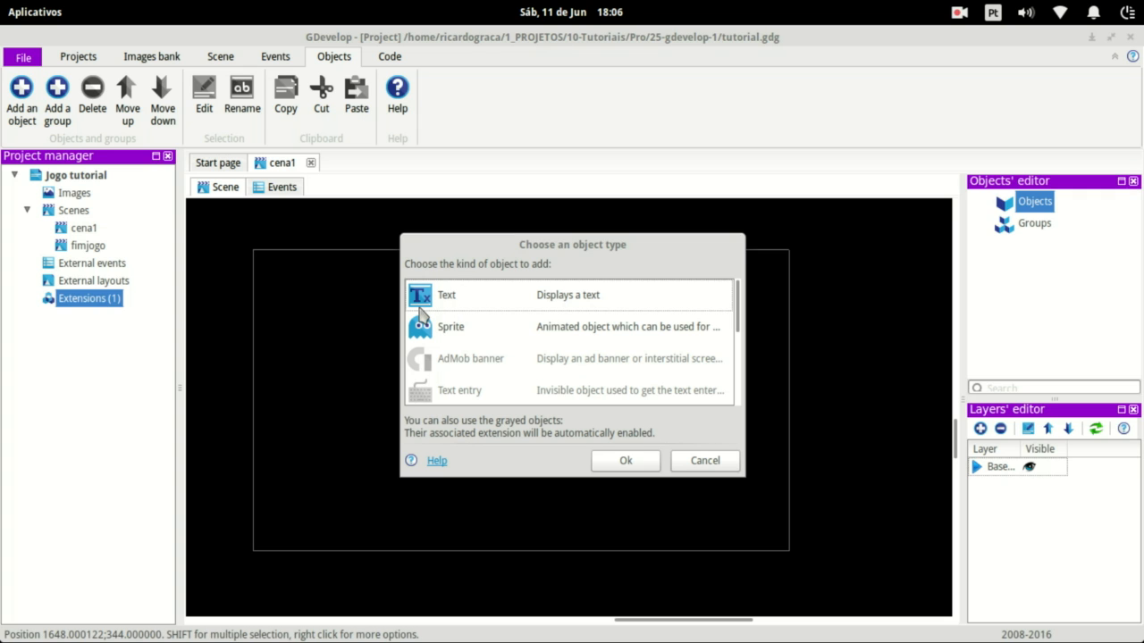
click(455, 327)
click(452, 304)
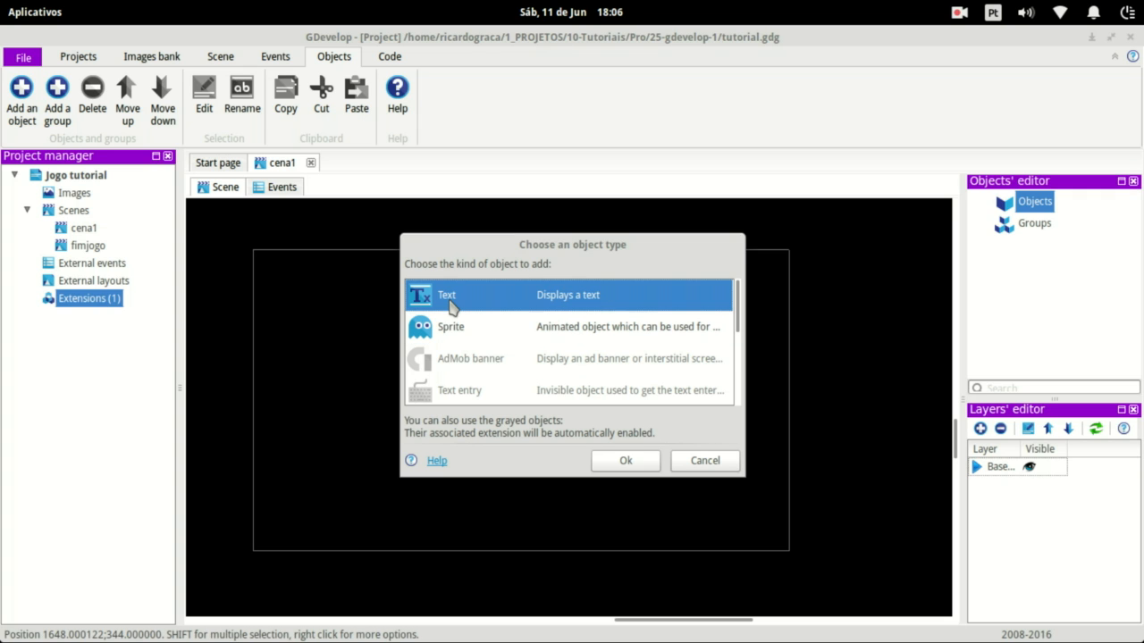
click(443, 335)
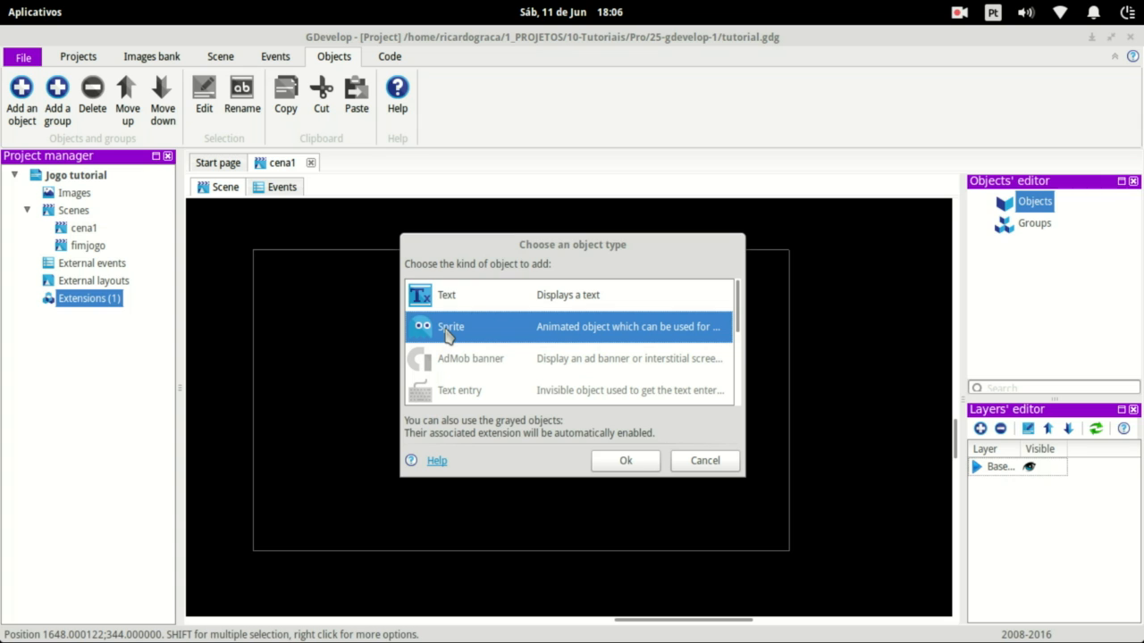
click(629, 460)
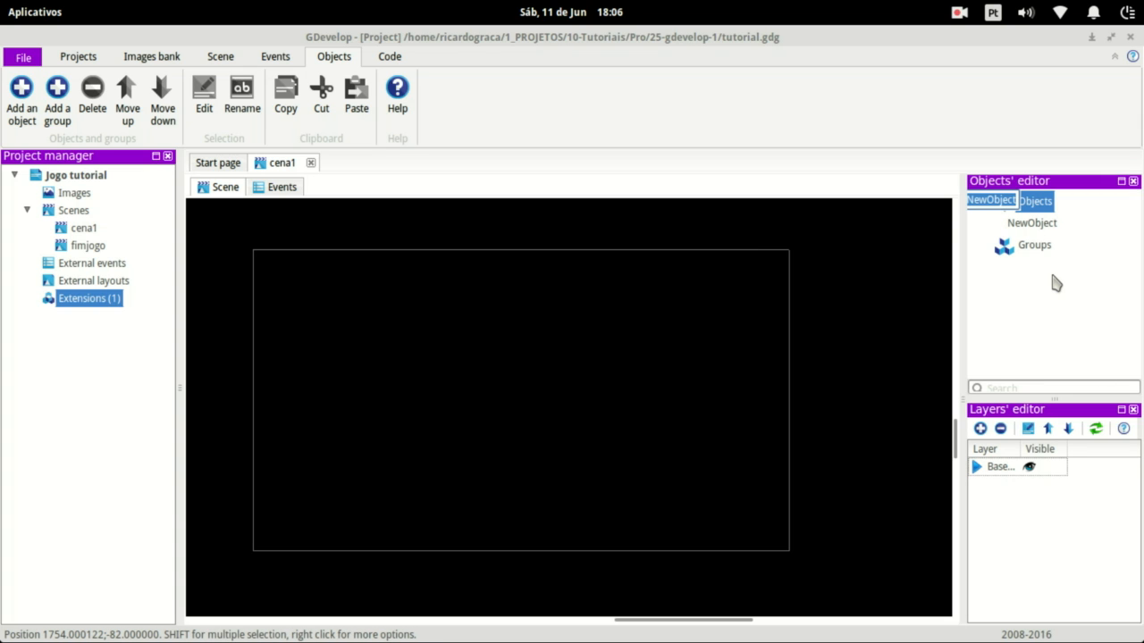
text(botao)
key(Return)
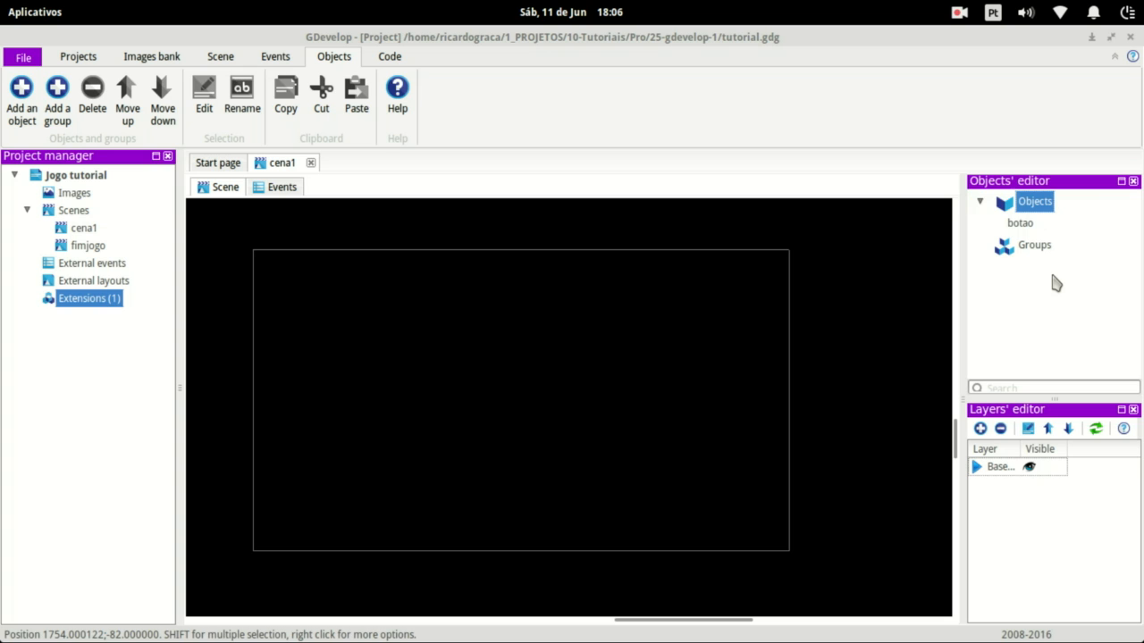
click(1028, 226)
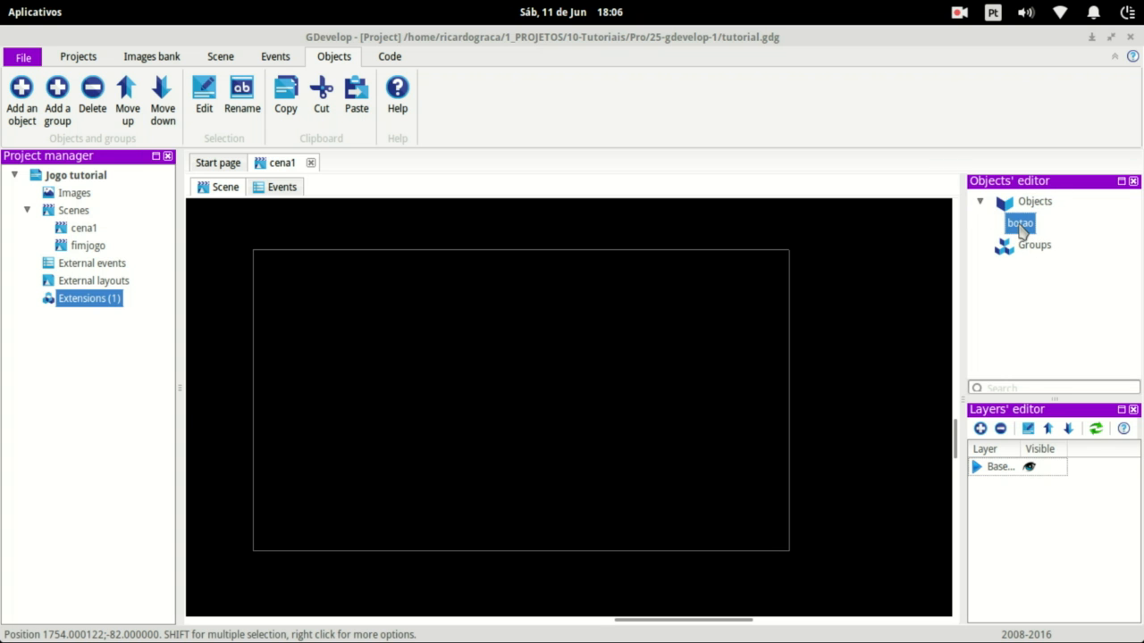
double_click(1022, 225)
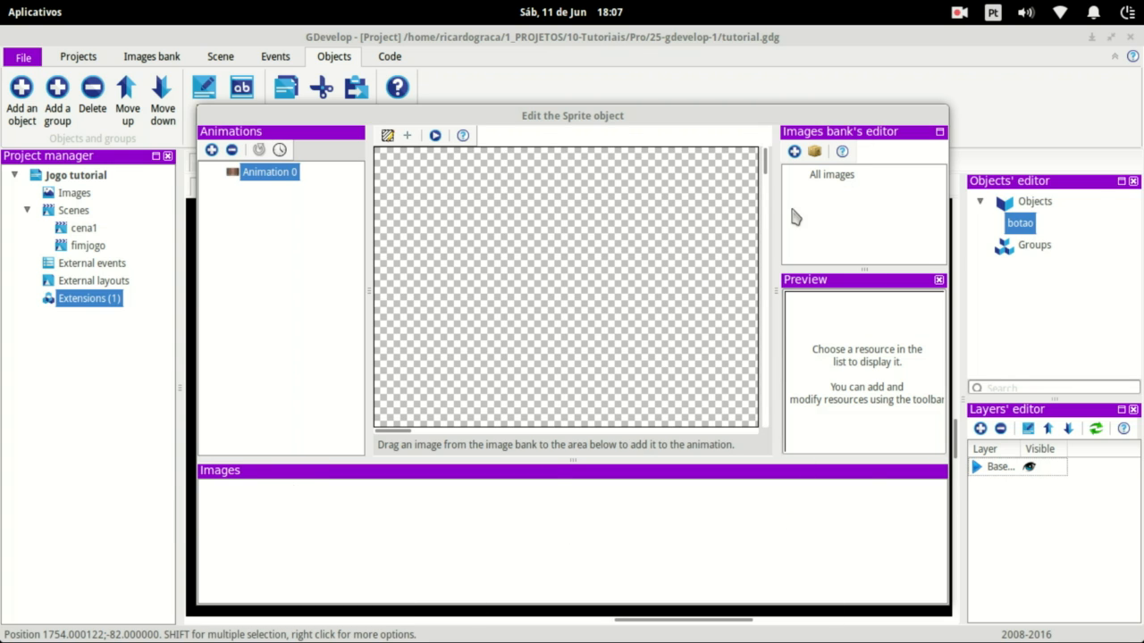
Start adding images to the image bank and browse to the folder 1_PROJETOS/10-Tutoriais/Pro
click(793, 152)
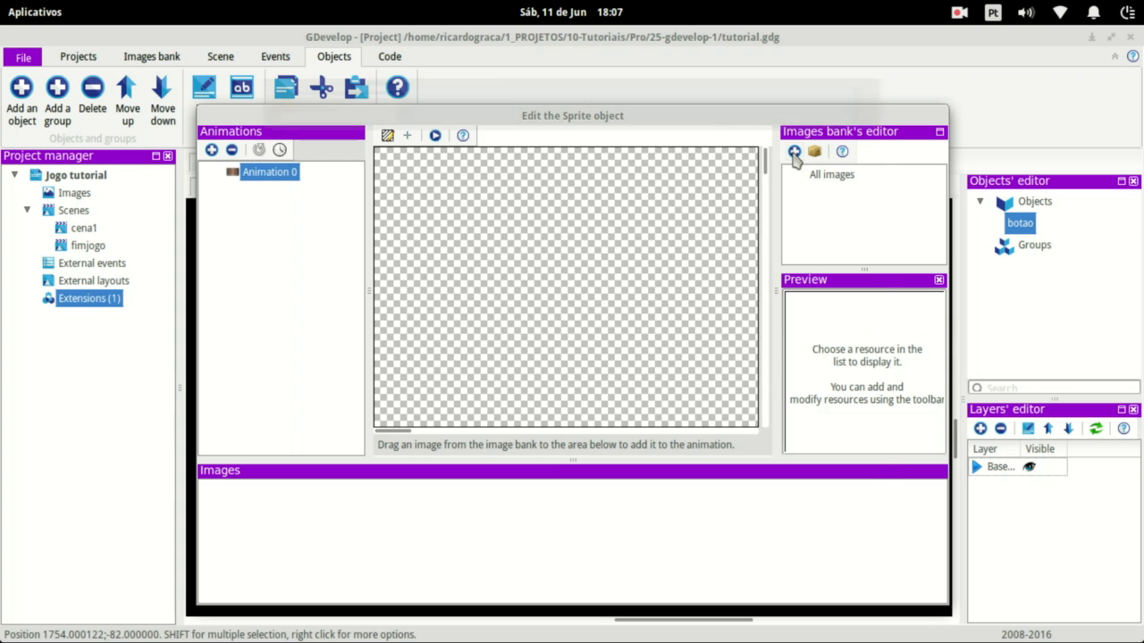
click(342, 198)
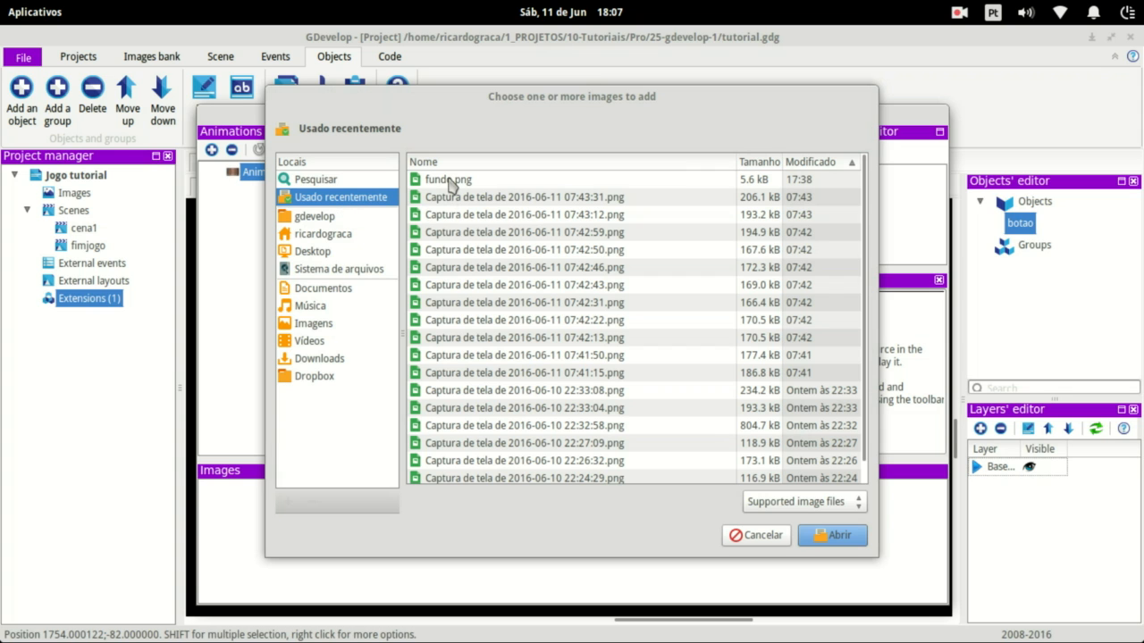
click(314, 235)
double_click(456, 183)
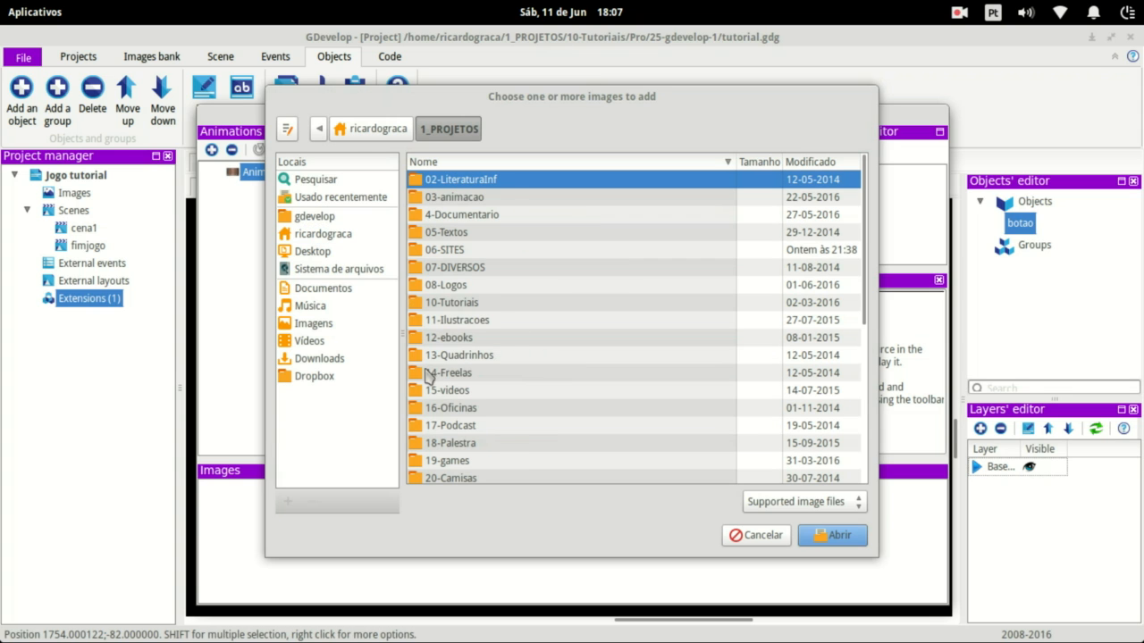
scroll(503, 438, down, 2)
double_click(459, 260)
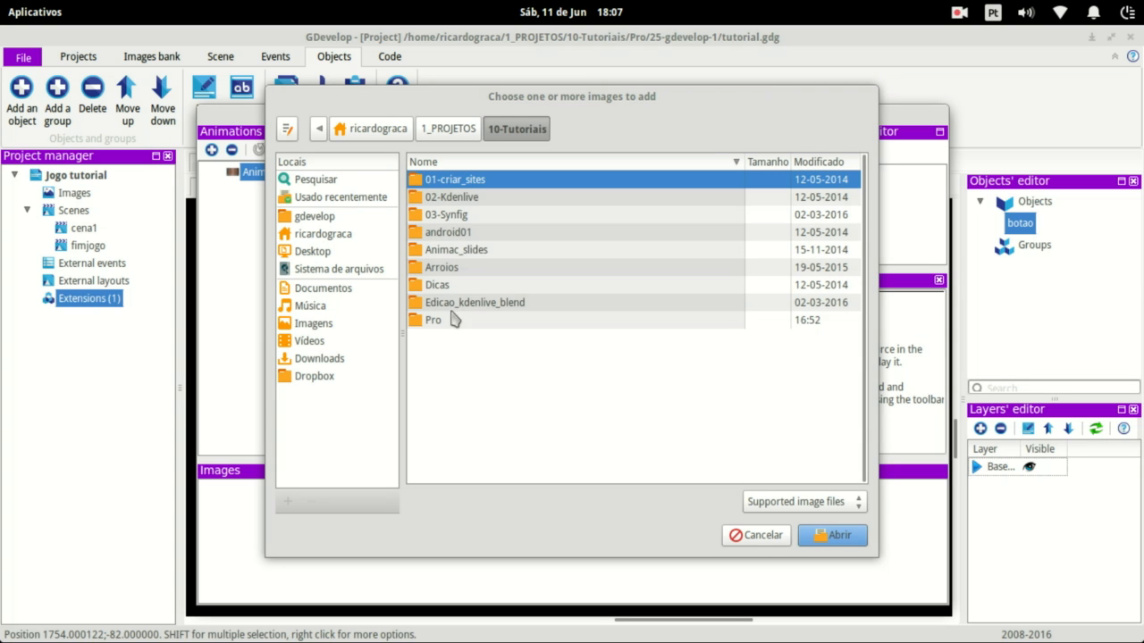
double_click(438, 322)
click(437, 321)
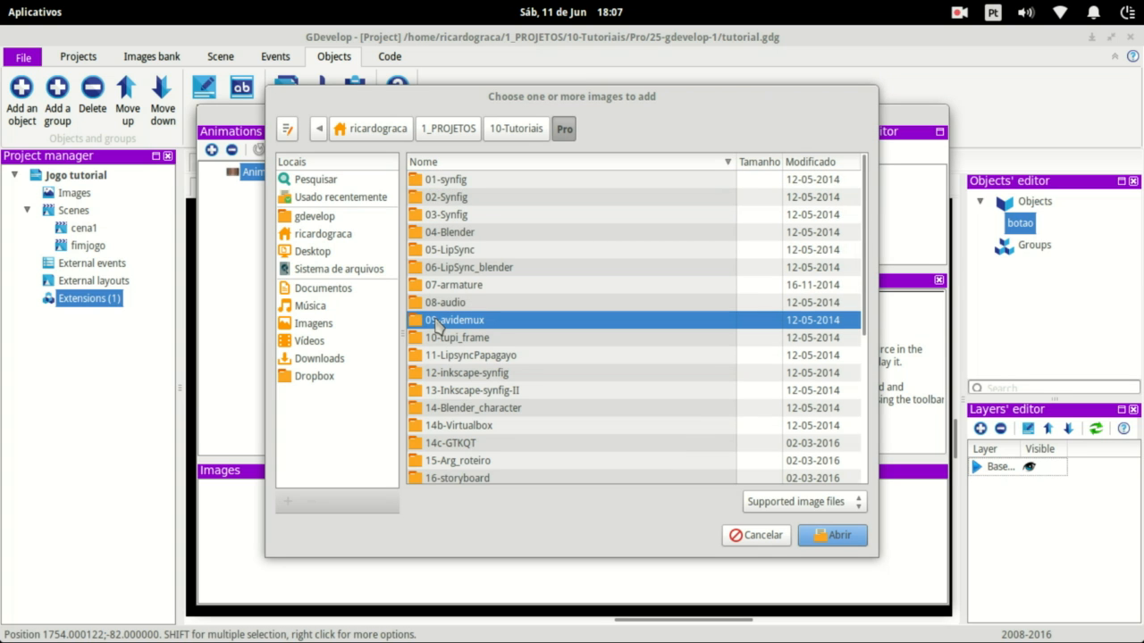
Add blue_button09.png, blue_button10.png and fundo.png from the 25-gdevelop-1/imagens folder to the image bank
scroll(437, 325, down, 5)
click(456, 393)
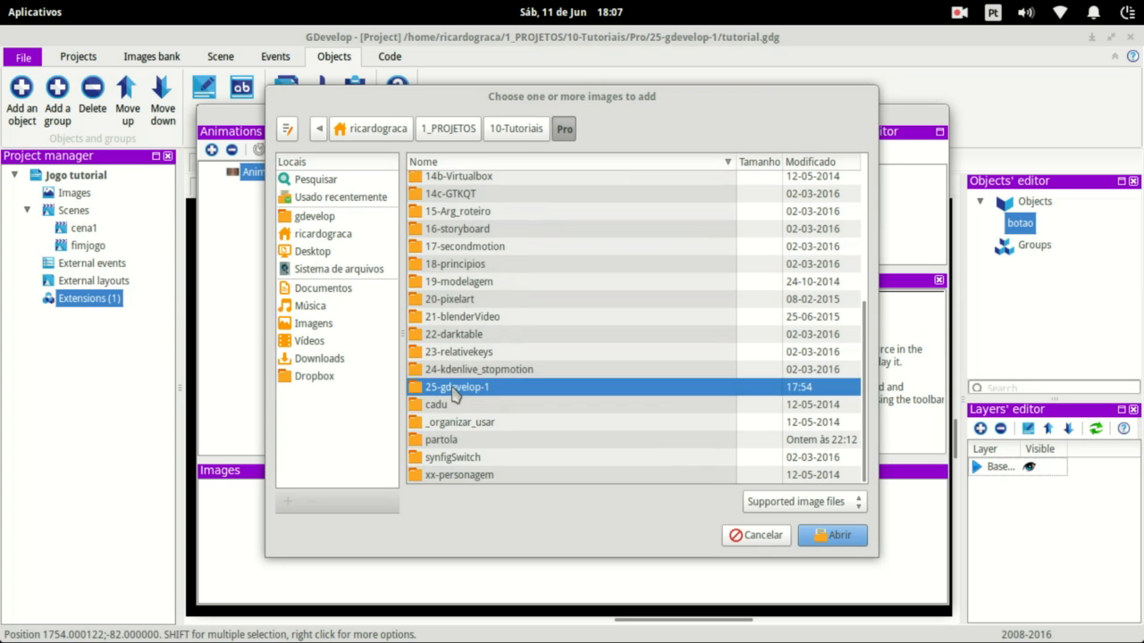
double_click(472, 390)
double_click(463, 182)
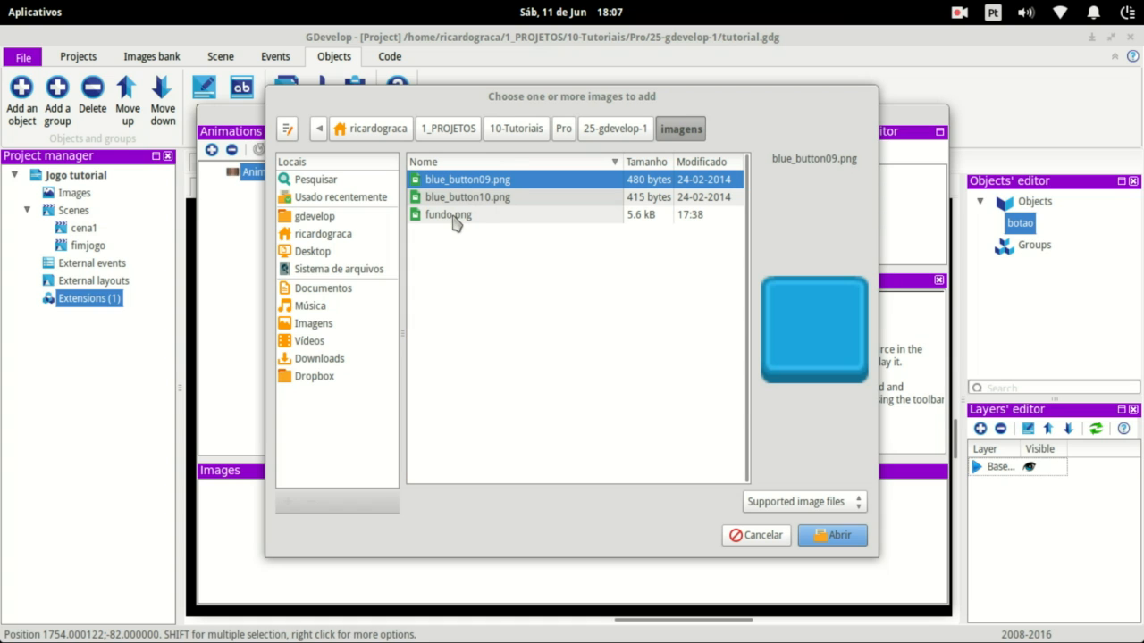
shift+click(456, 222)
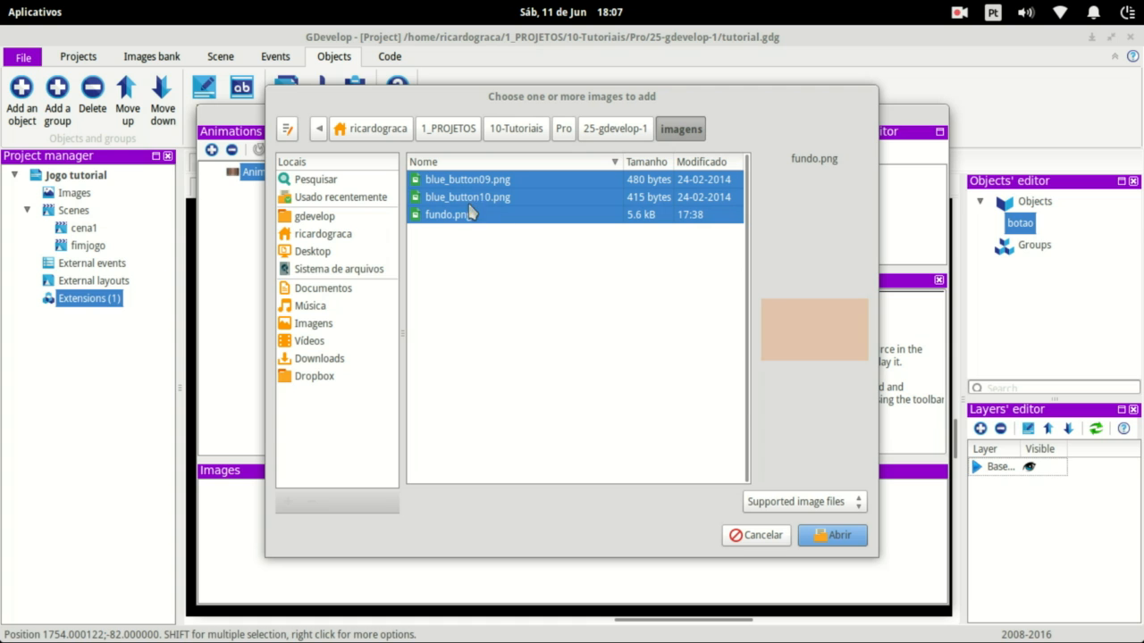
click(833, 534)
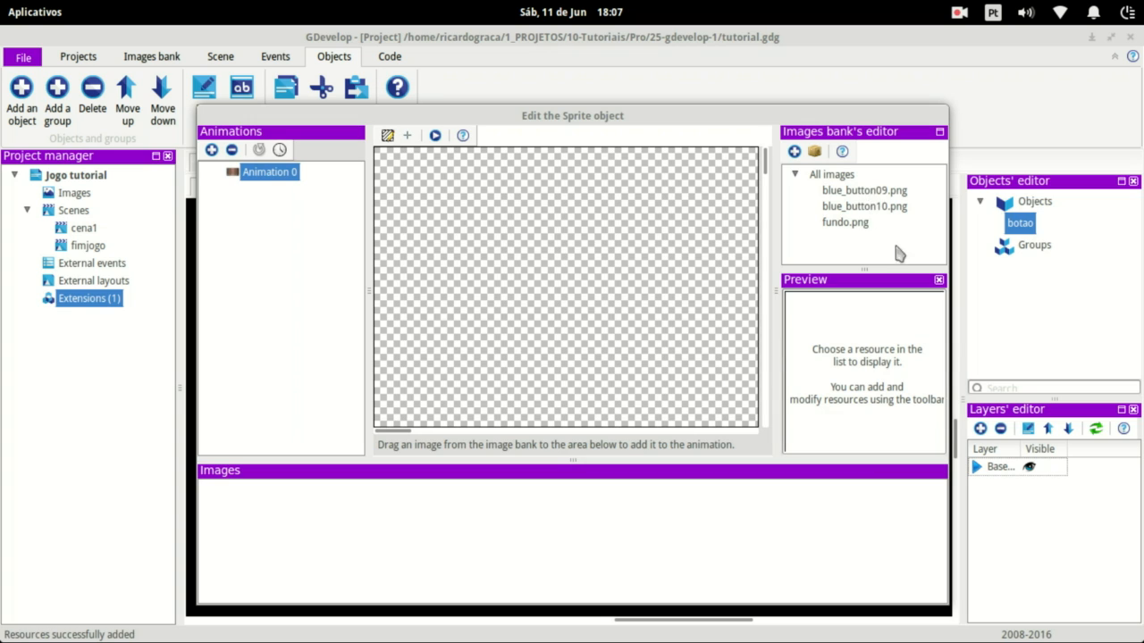
Preview the two blue button images and add blue_button09.png to Animation 0 of the botao sprite
click(863, 193)
click(863, 206)
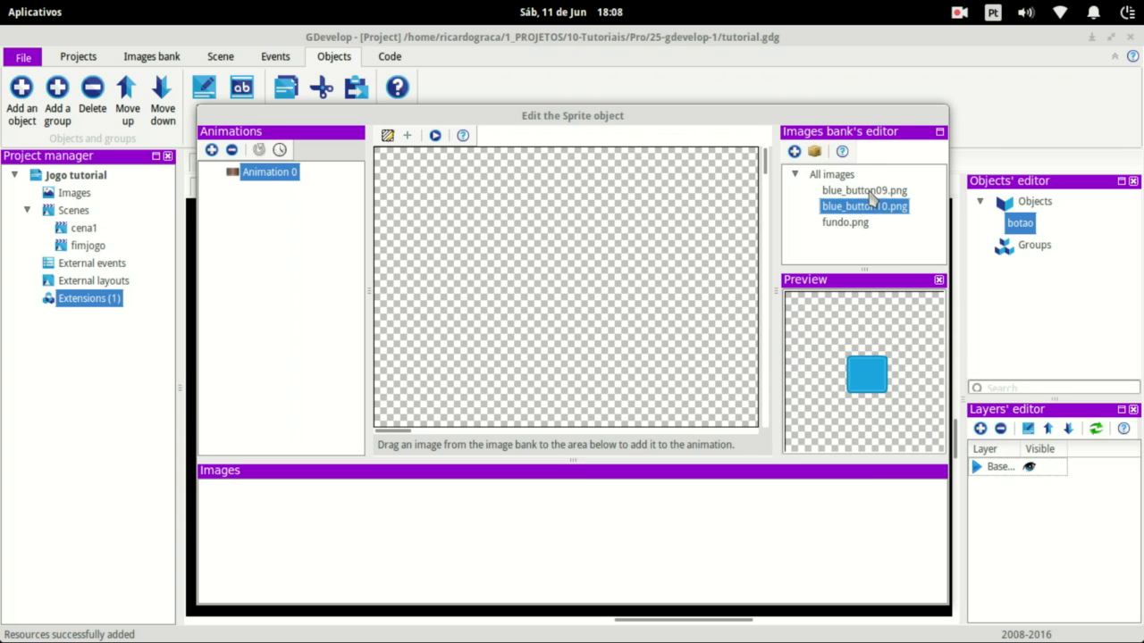
click(872, 193)
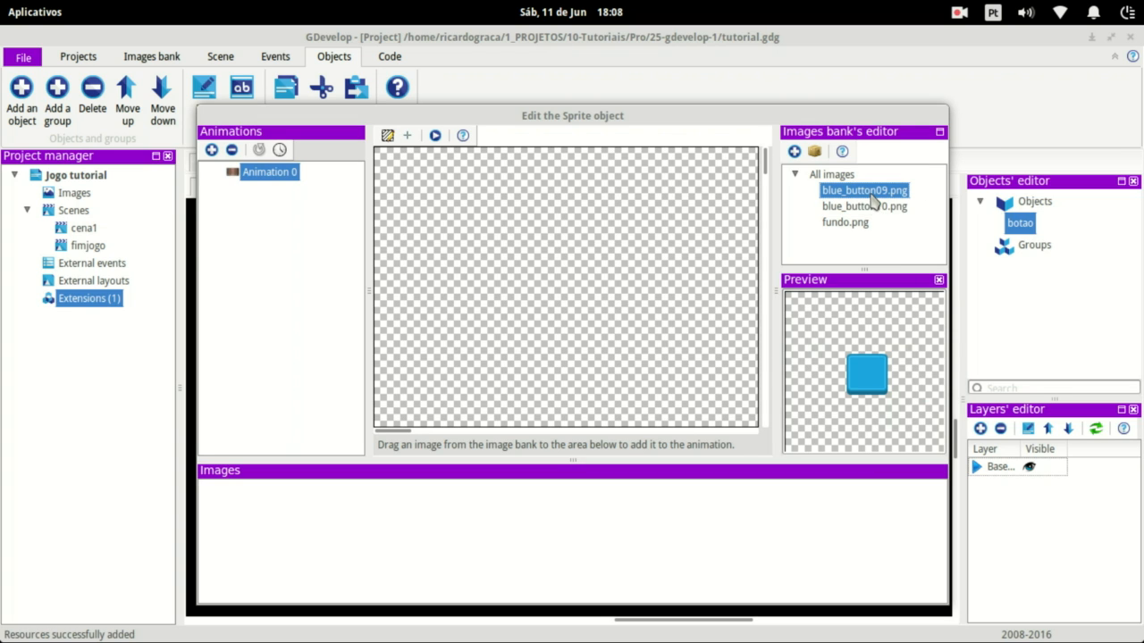
drag(869, 195, 314, 543)
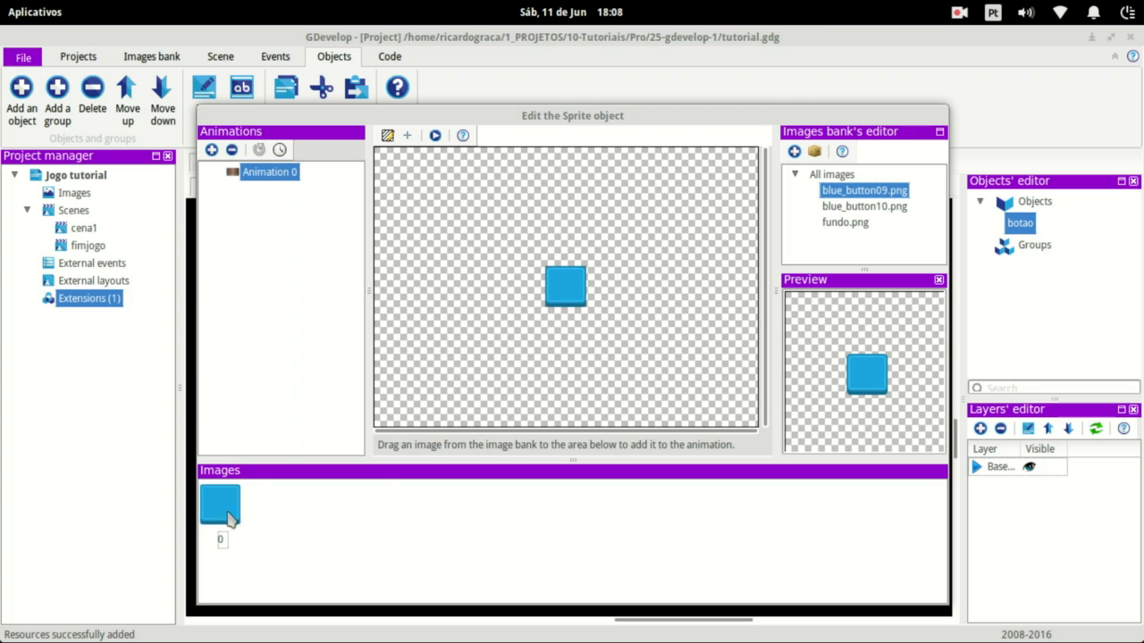
Add a second animation to the botao sprite and give it the image blue_button10.png
click(212, 151)
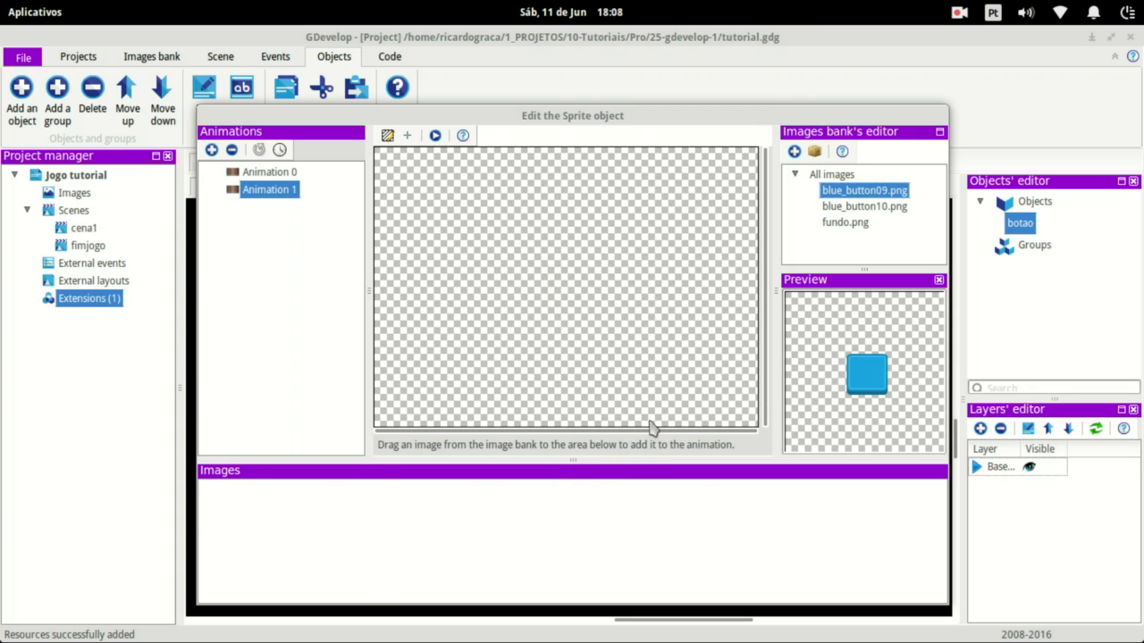
click(849, 211)
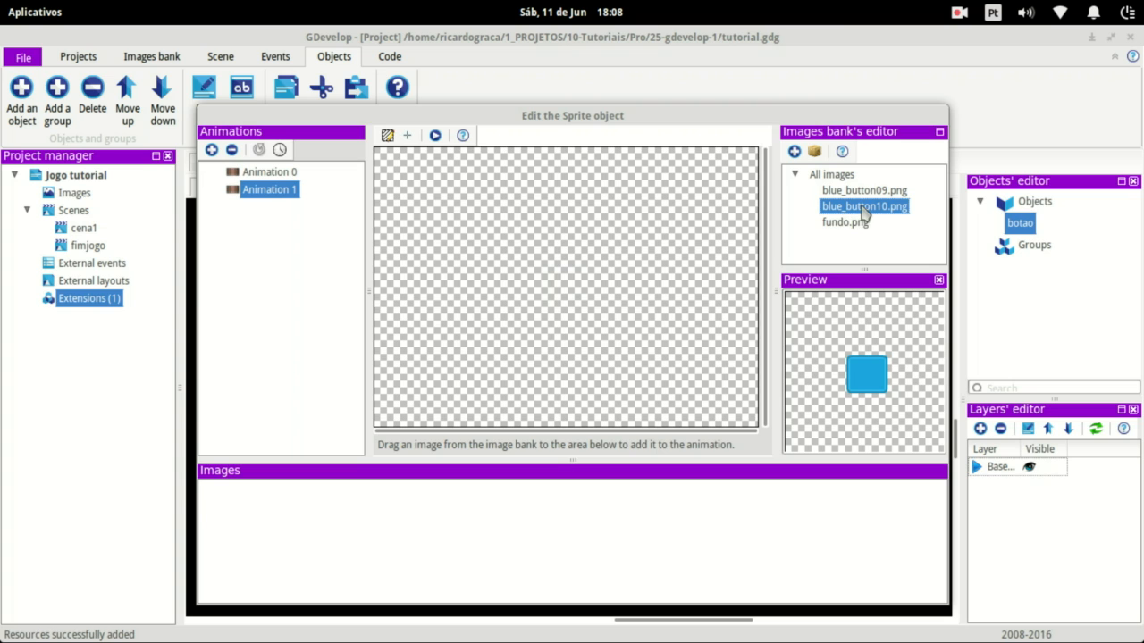
drag(862, 207, 252, 531)
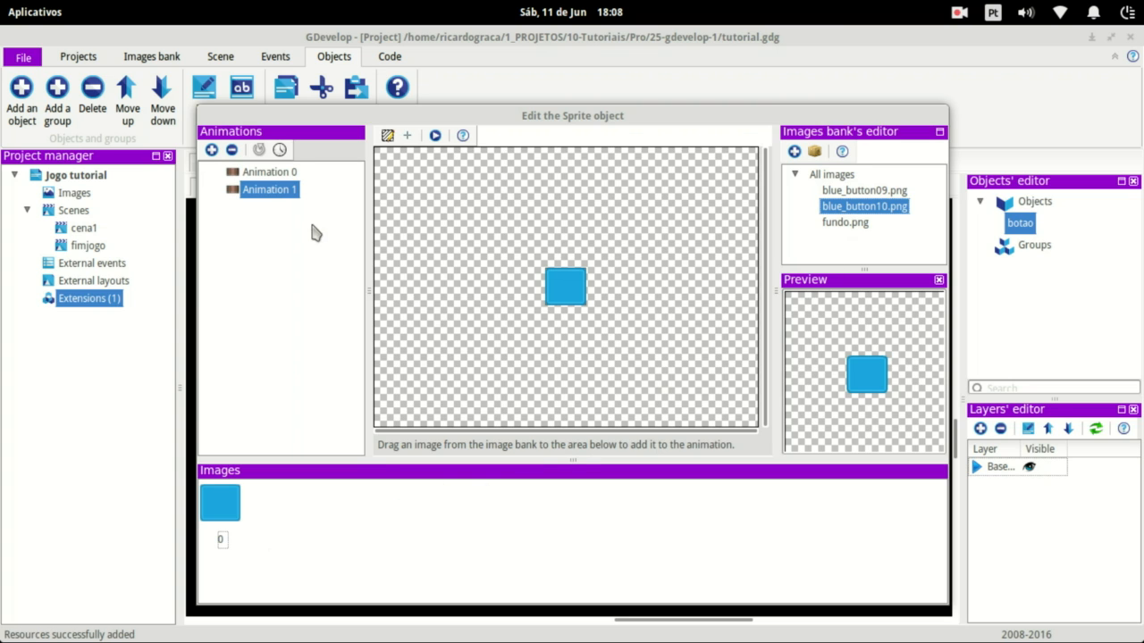
Compare the images of Animation 0 and Animation 1 by switching between them repeatedly, and close the sprite editor
click(284, 177)
click(285, 193)
click(284, 173)
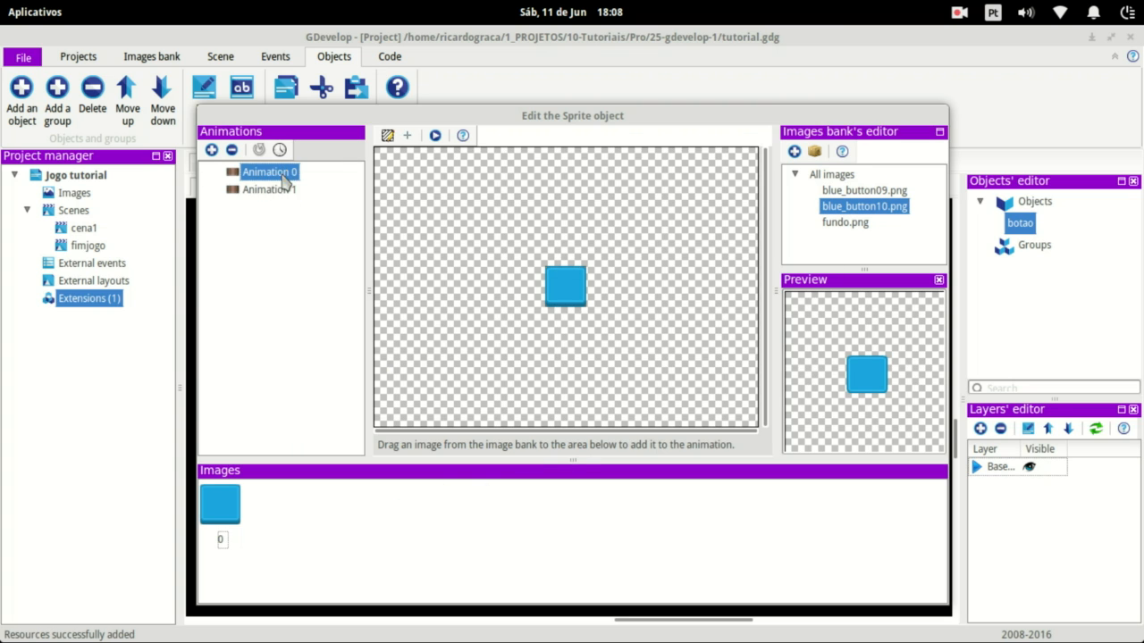
click(286, 190)
click(297, 172)
click(291, 190)
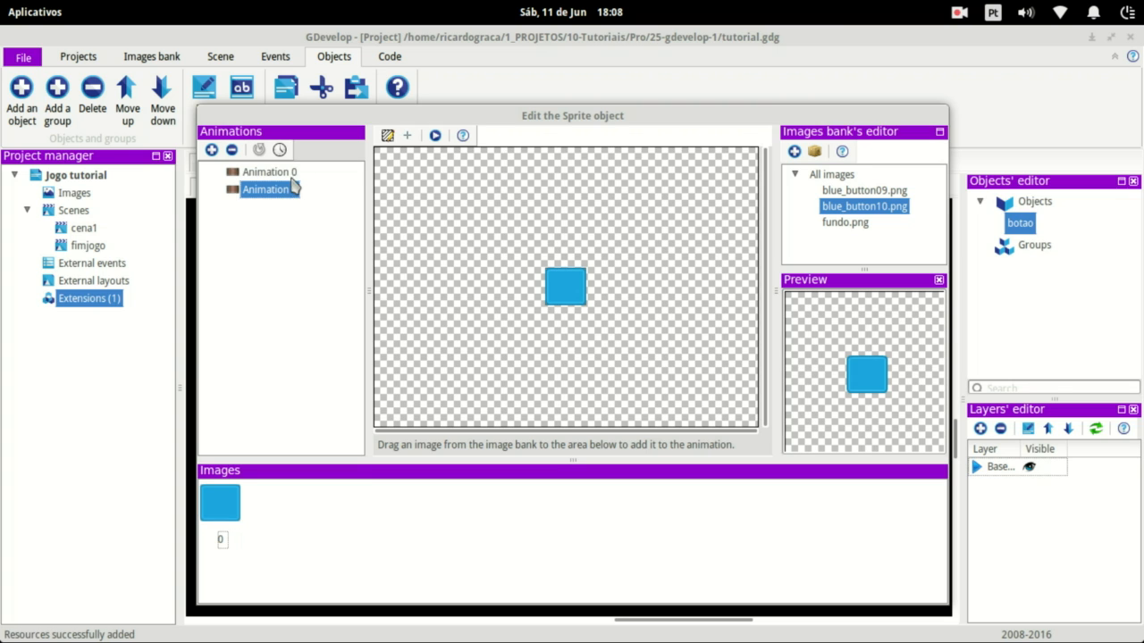
click(289, 175)
click(288, 189)
click(288, 174)
click(289, 190)
click(288, 174)
click(288, 189)
click(291, 176)
click(284, 190)
click(286, 174)
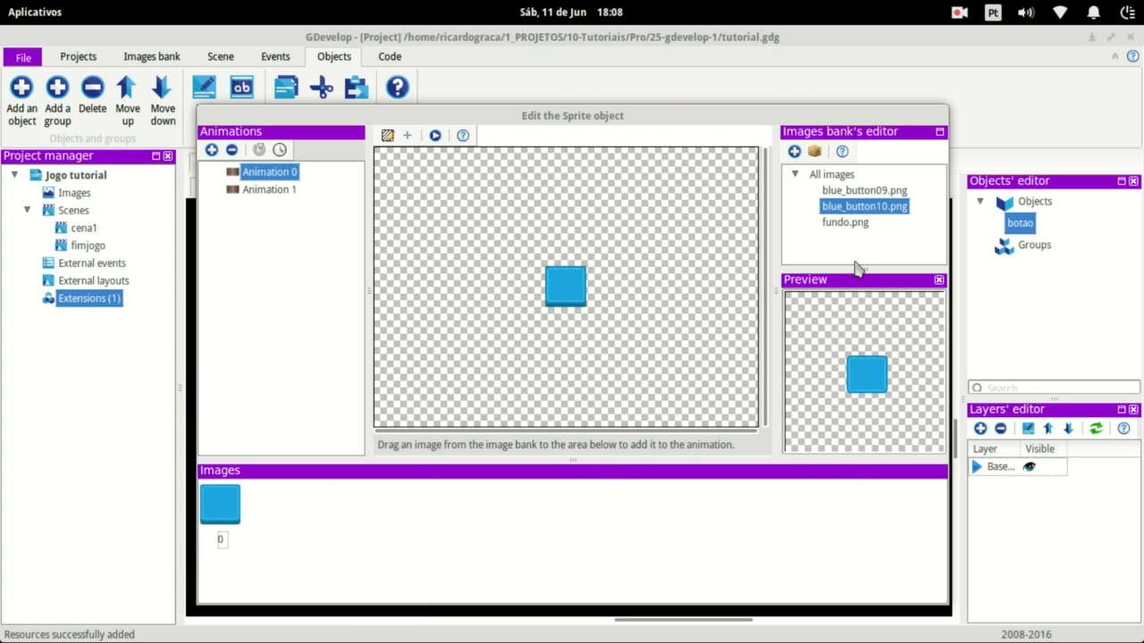
right_click(939, 117)
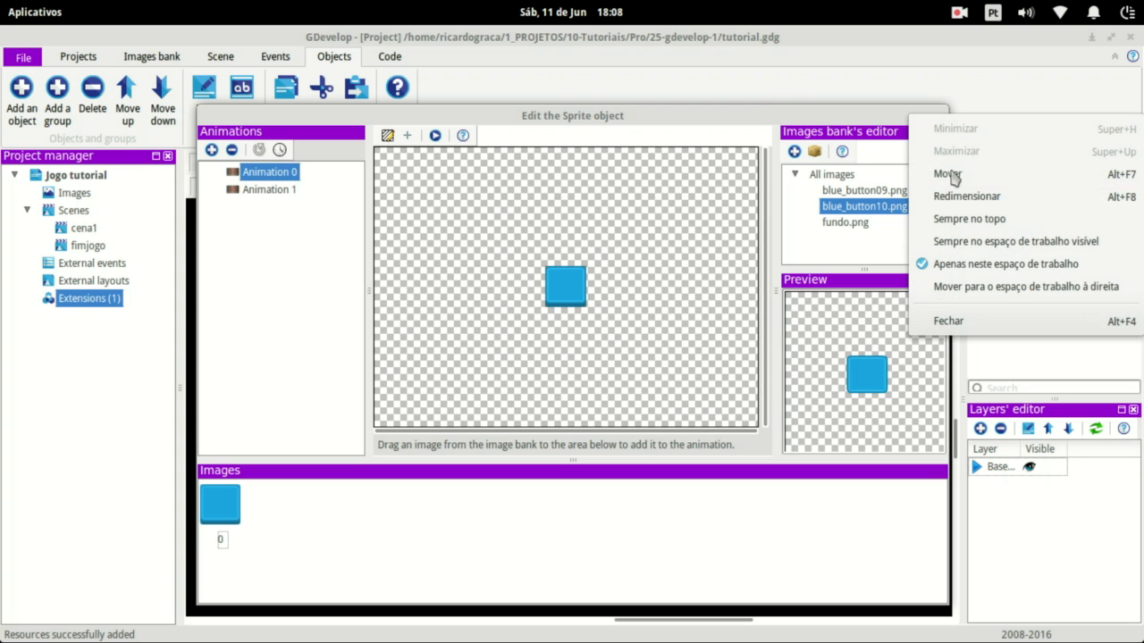
click(949, 321)
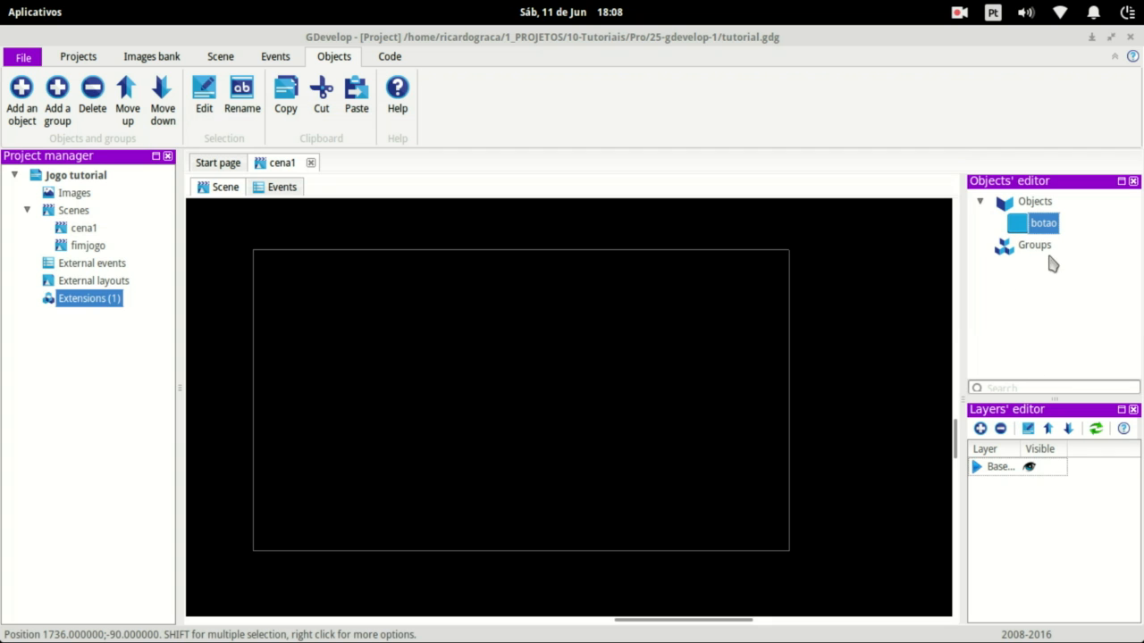
Add another Sprite object to the cena1 scene and name it fundo
click(1038, 205)
right_click(1041, 206)
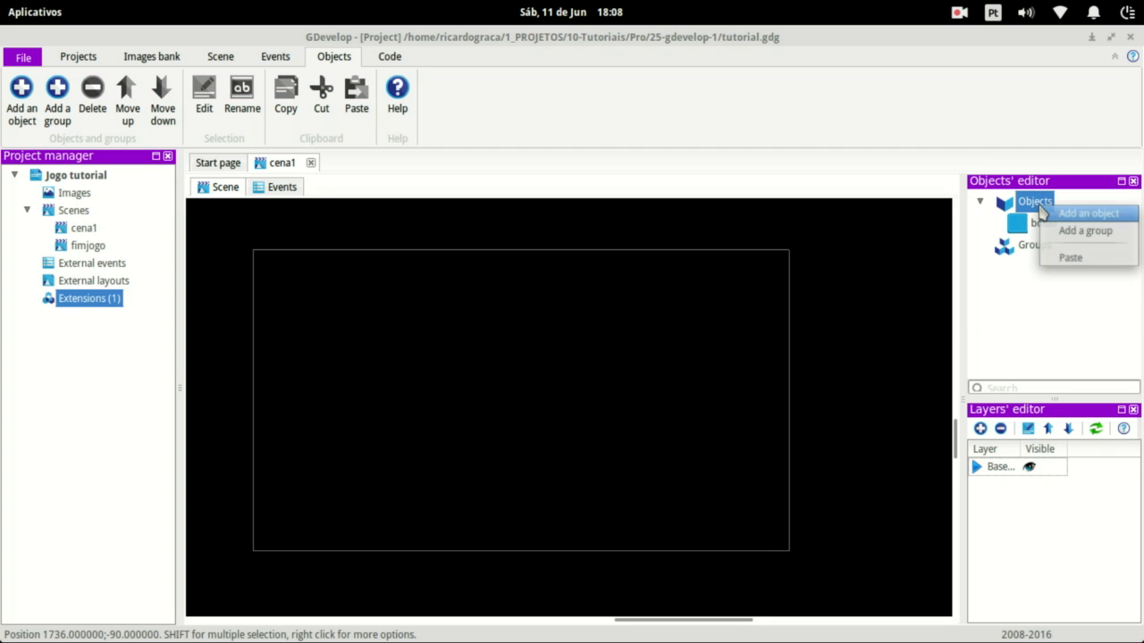
click(1052, 217)
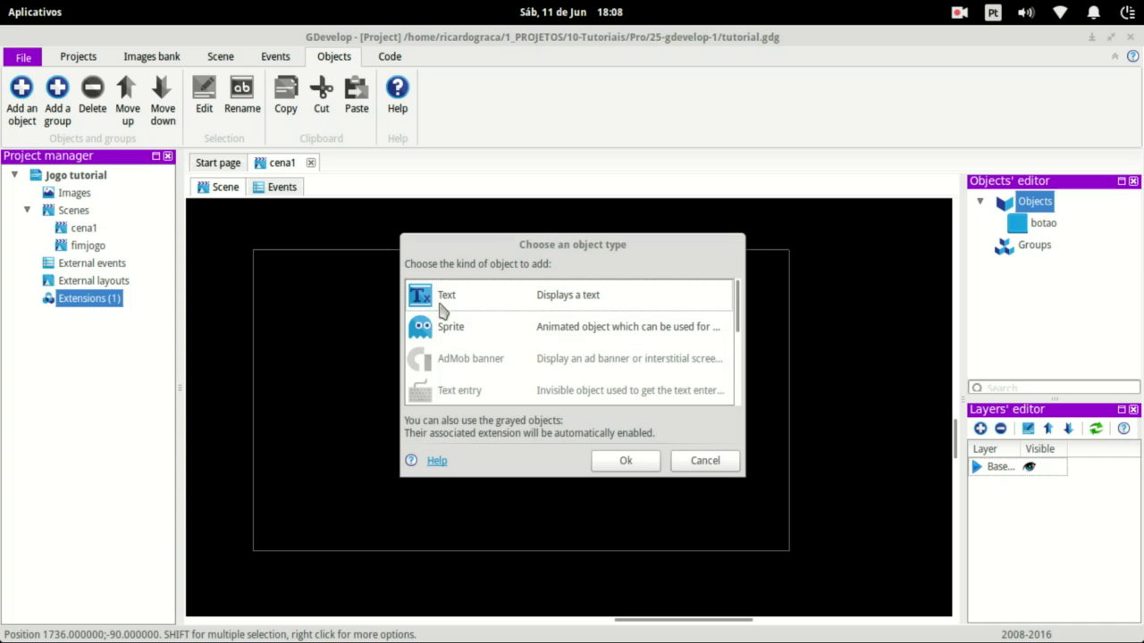
click(449, 328)
click(615, 462)
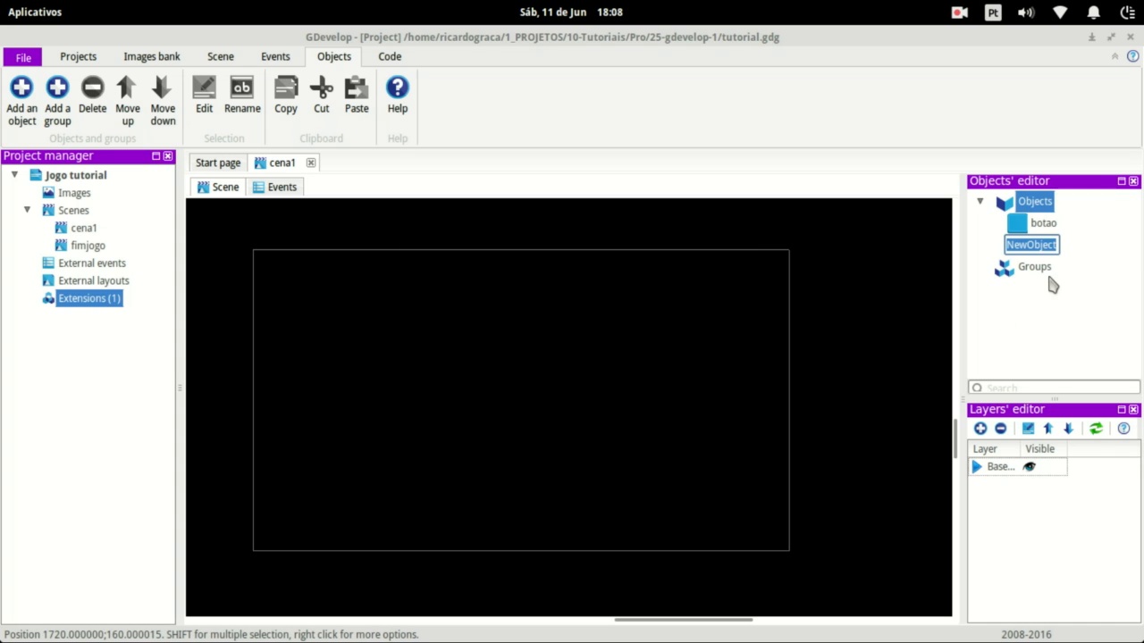
text(fundo)
key(Return)
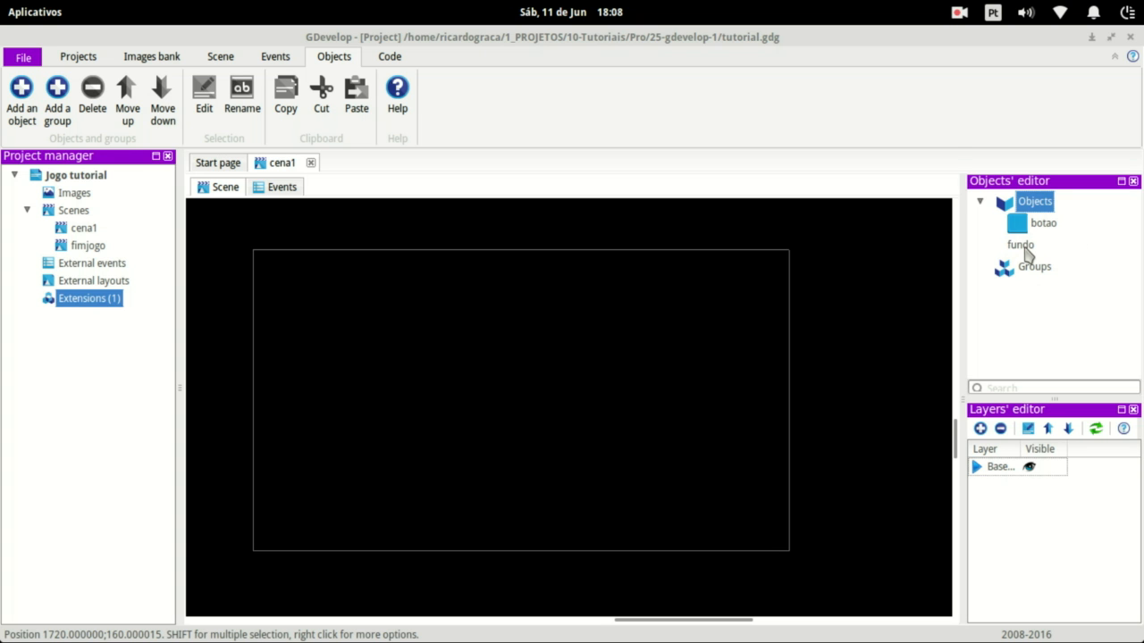
Add fundo.png to Animation 0 of the fundo object, close its editor and save the project
double_click(1022, 246)
click(856, 228)
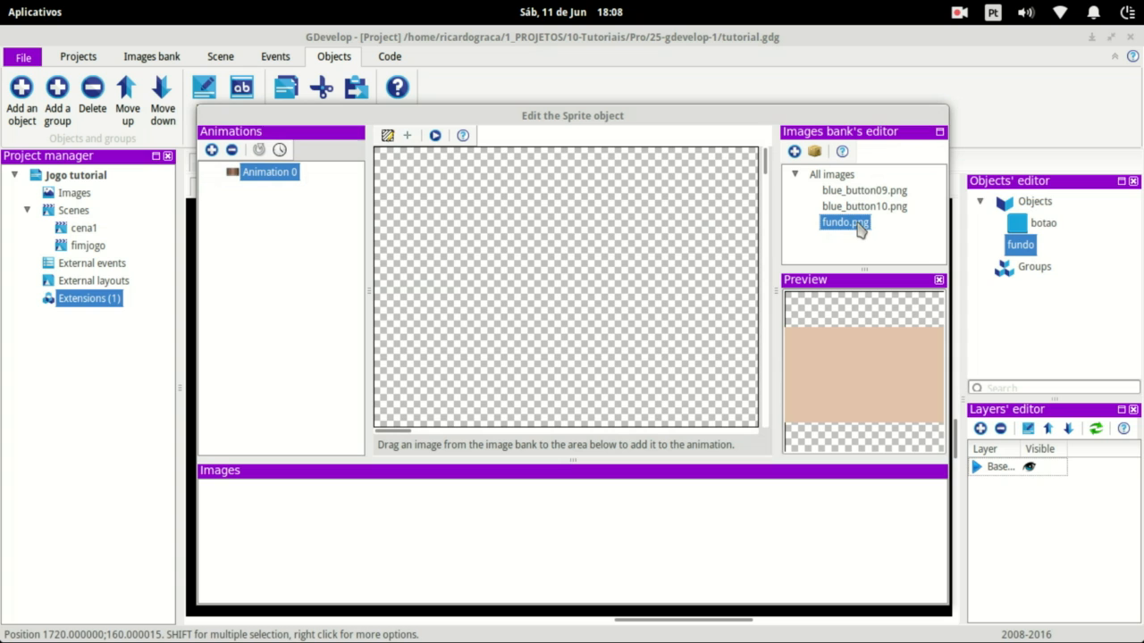
drag(860, 231, 281, 549)
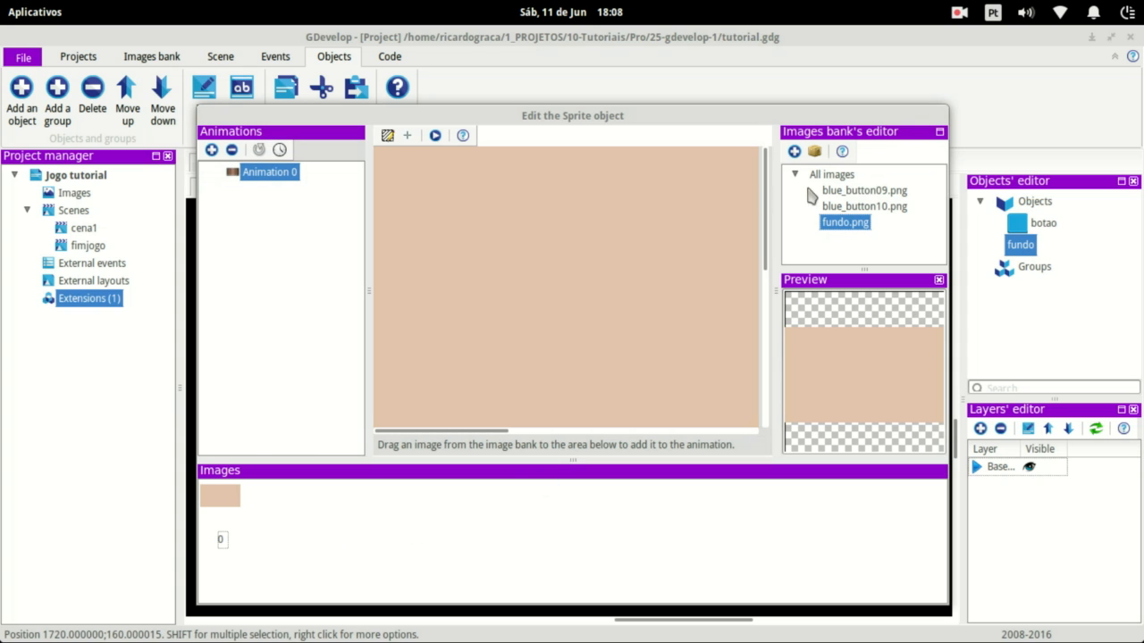
right_click(937, 130)
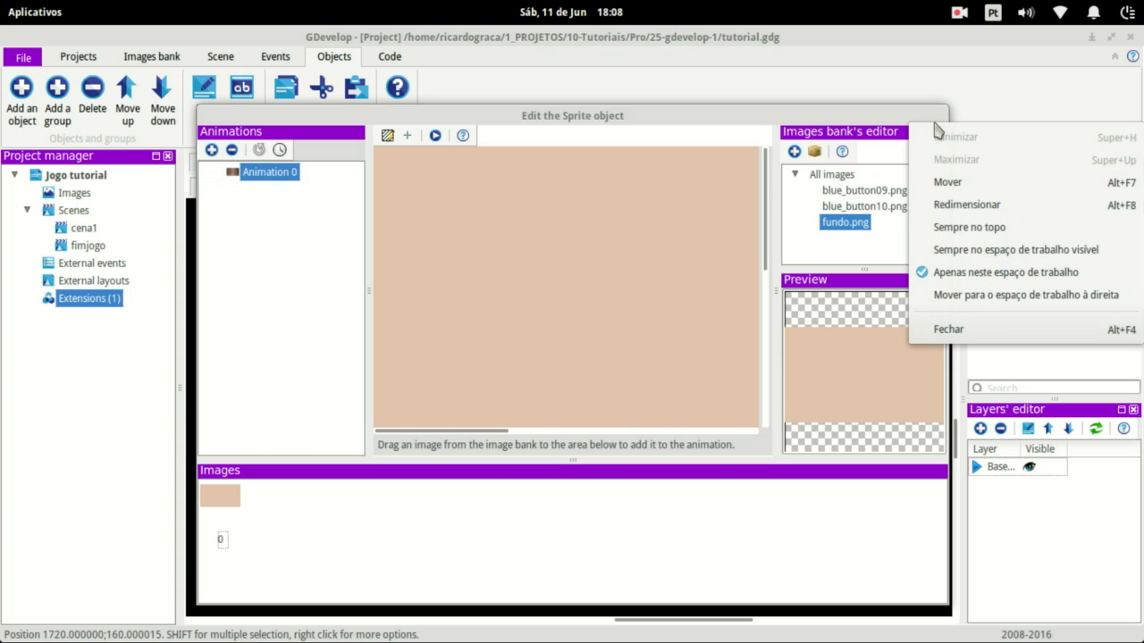
click(940, 325)
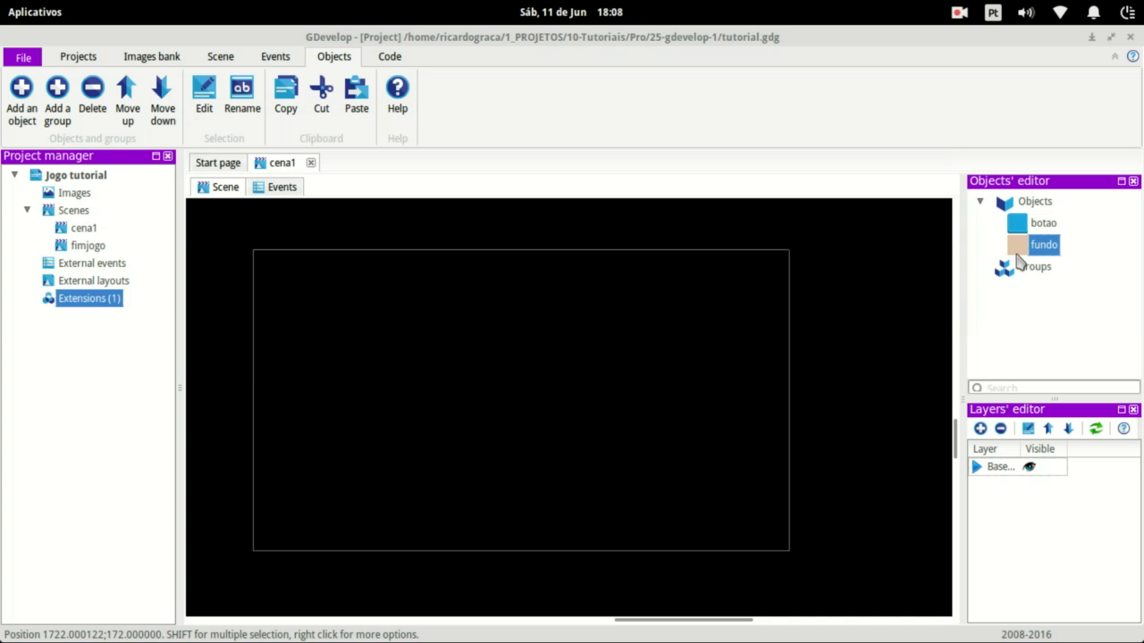
click(25, 58)
click(33, 171)
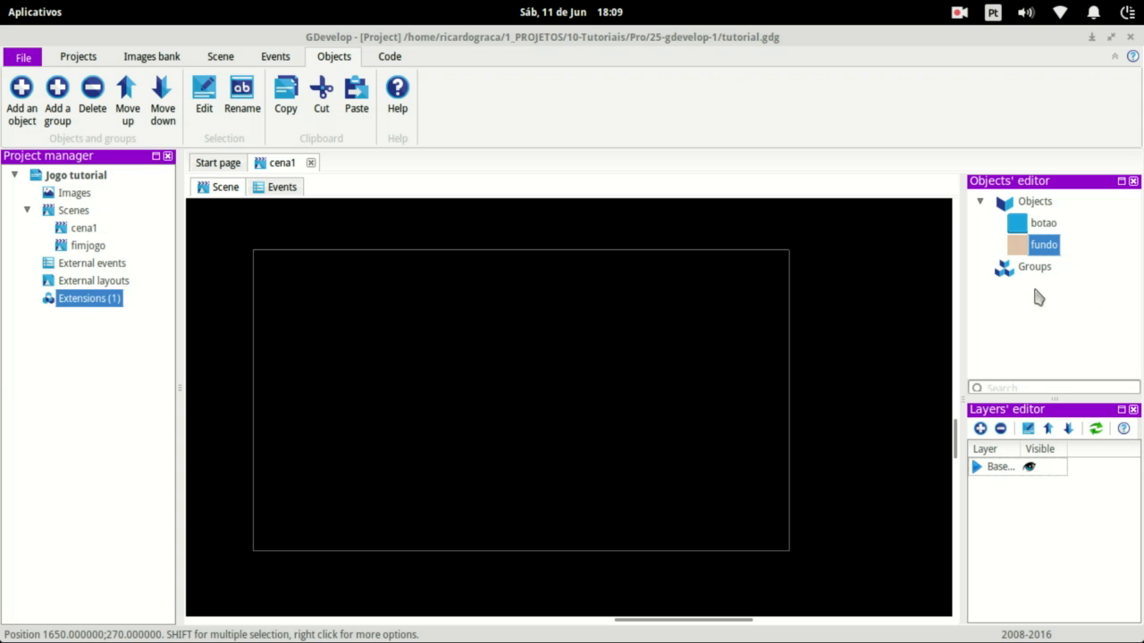
Place the fundo object in the cena1 scene and position it to cover the whole window frame
drag(1021, 450, 1039, 451)
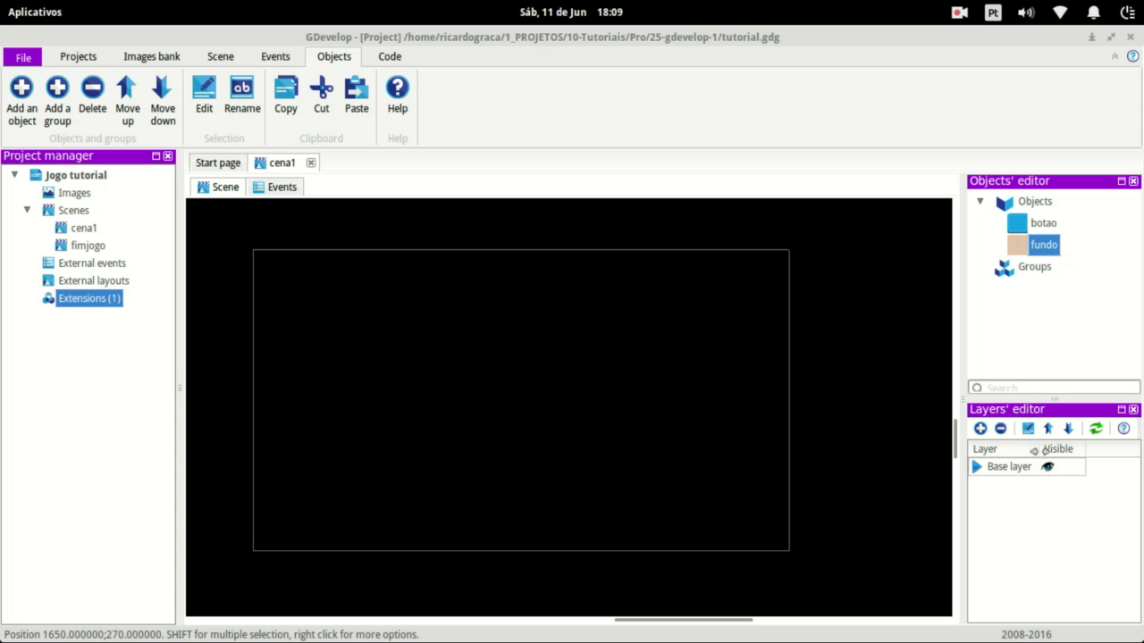
drag(1046, 248, 480, 334)
drag(595, 408, 366, 331)
Add a new layer to the scene and move it above the Base layer
click(1005, 468)
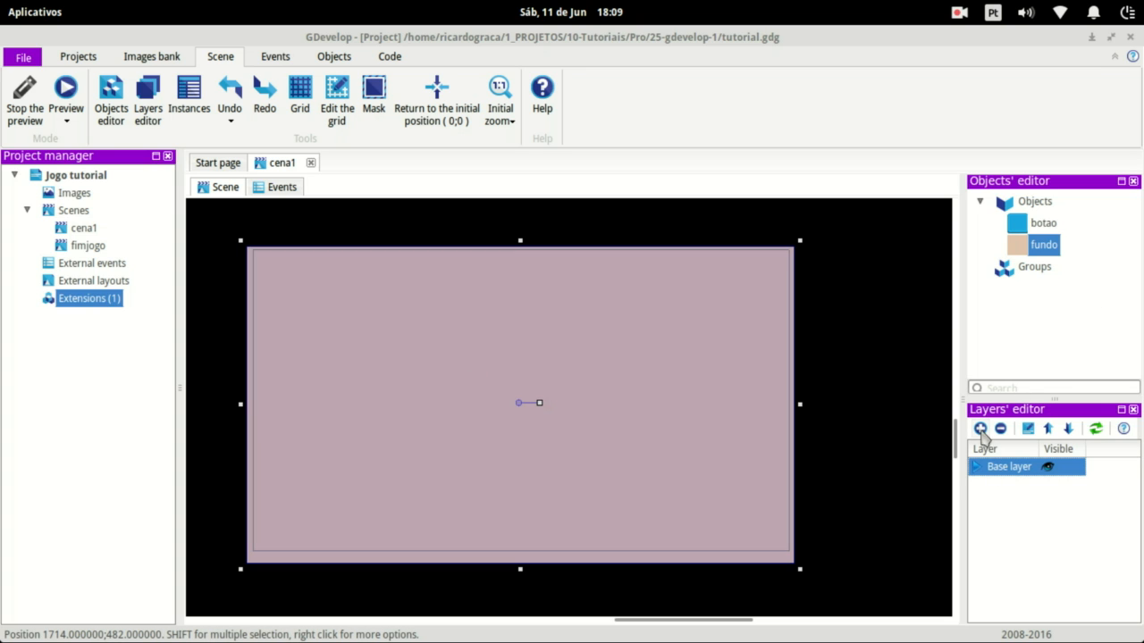
click(980, 429)
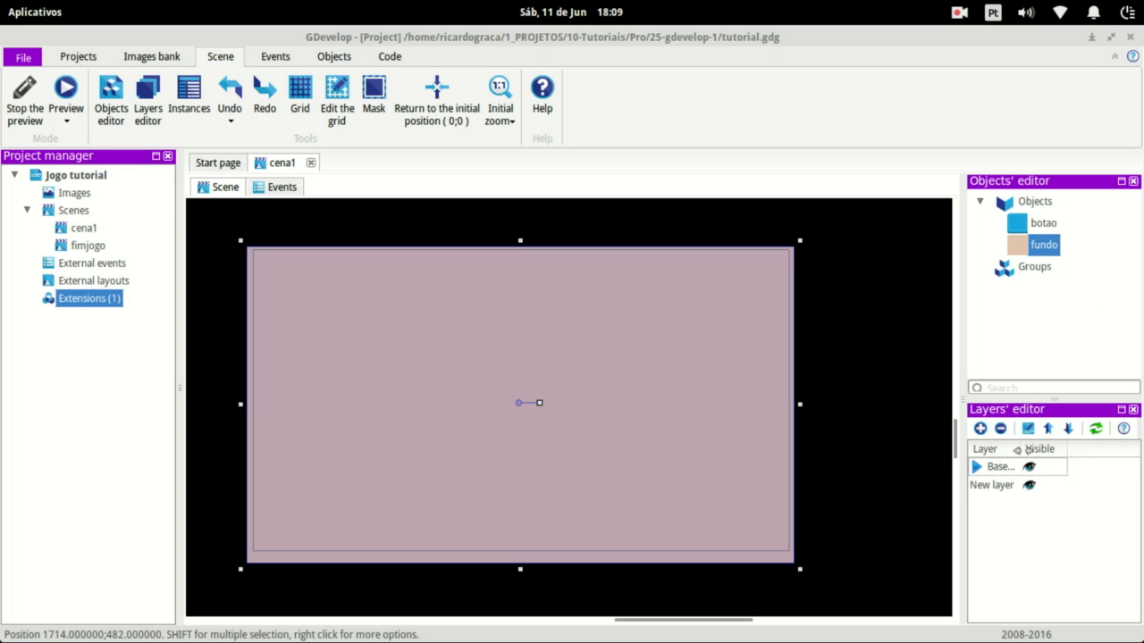
click(999, 485)
click(1048, 431)
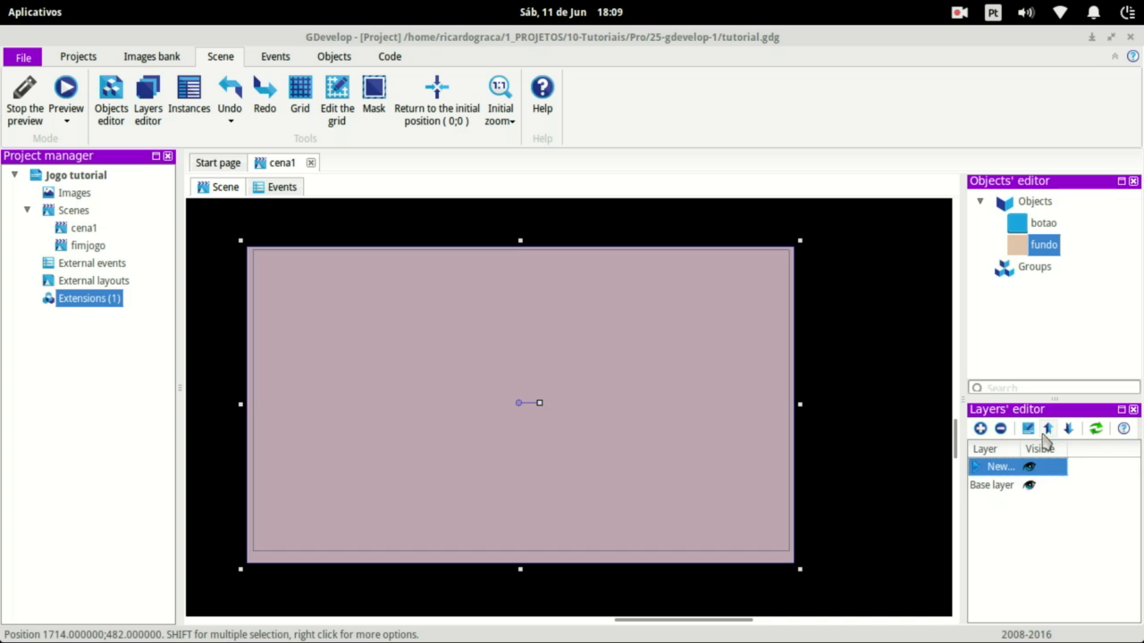
Rename the newly added layer as botoes and widen the layer list's name column to show the full name
drag(1022, 449, 1070, 450)
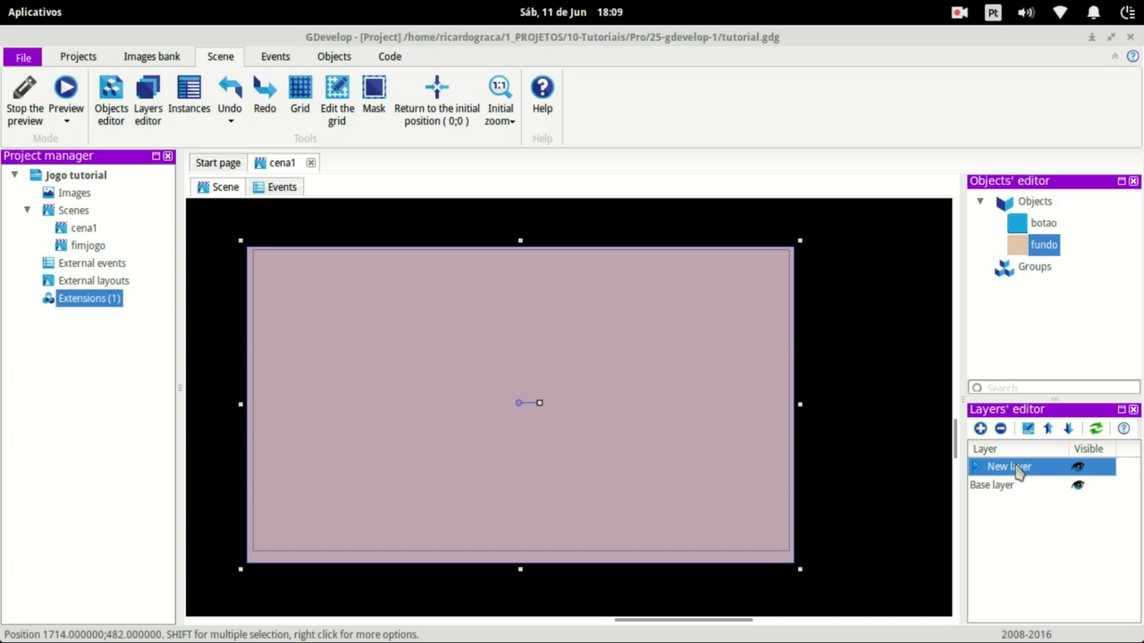
double_click(1016, 468)
click(288, 257)
drag(289, 257, 231, 257)
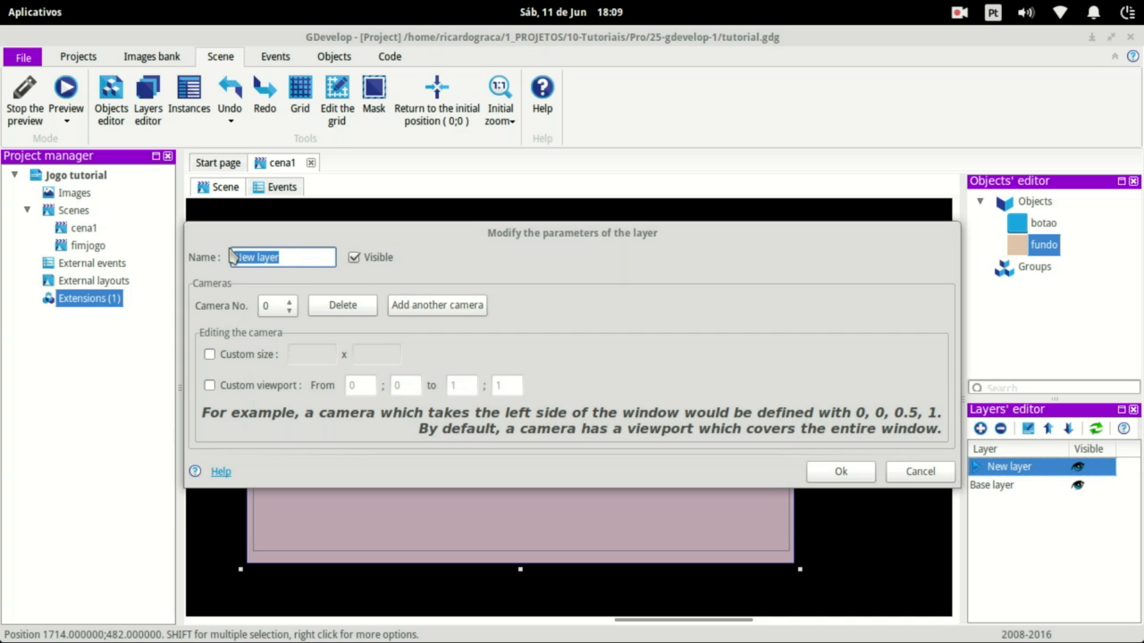
text(botoes)
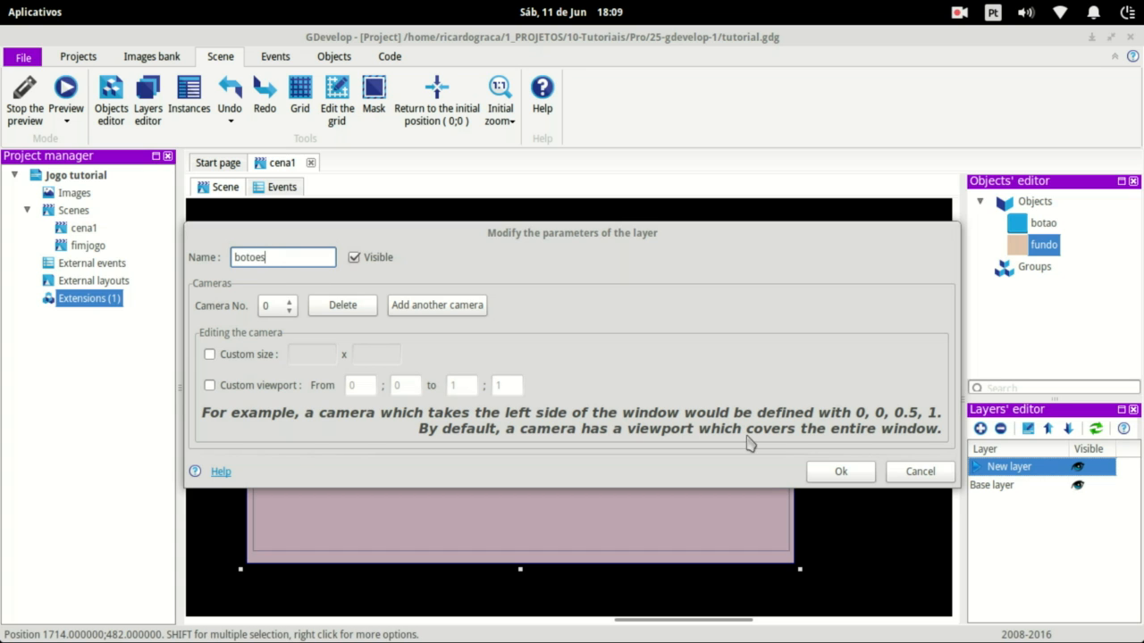
click(840, 471)
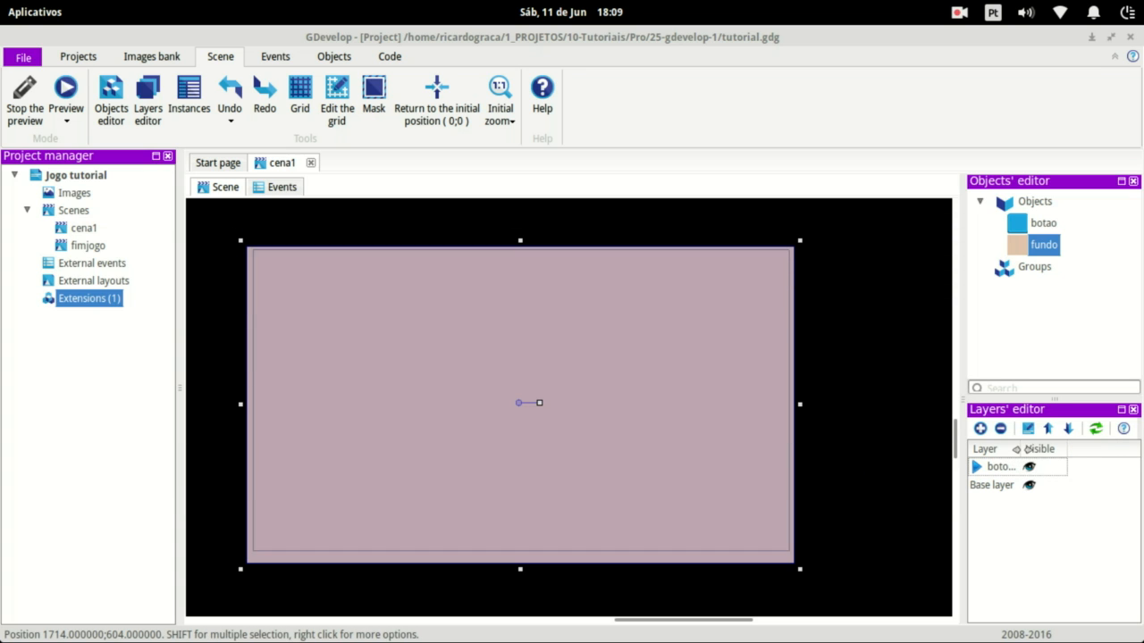
drag(1017, 449, 1044, 452)
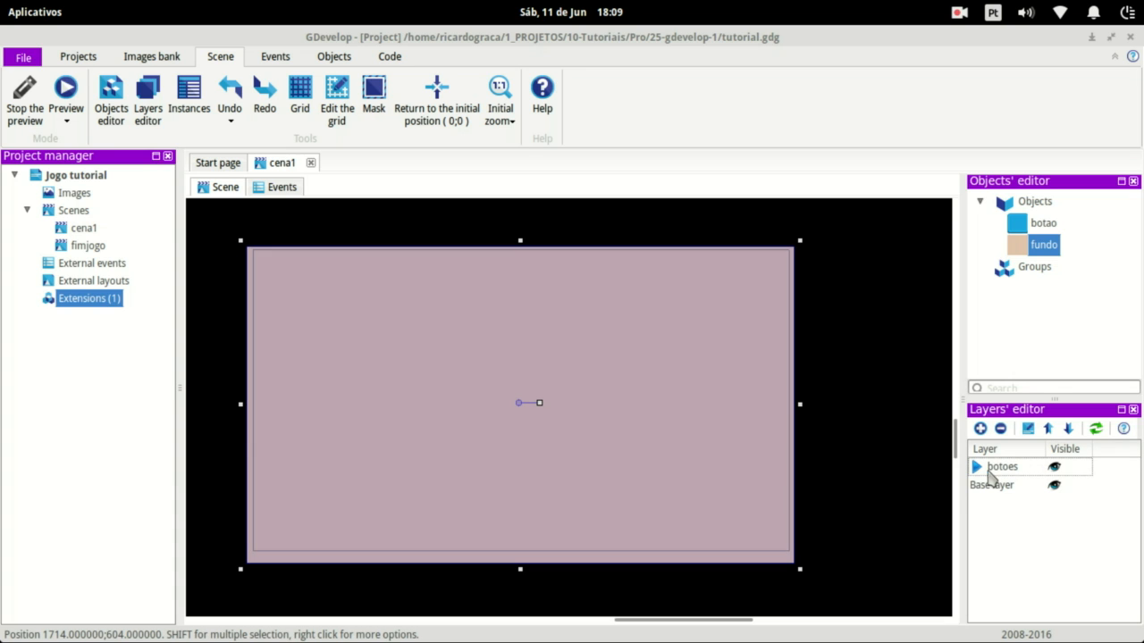
Place the botao object on the botoes layer, near the bottom centre of the cena1 scene
click(982, 485)
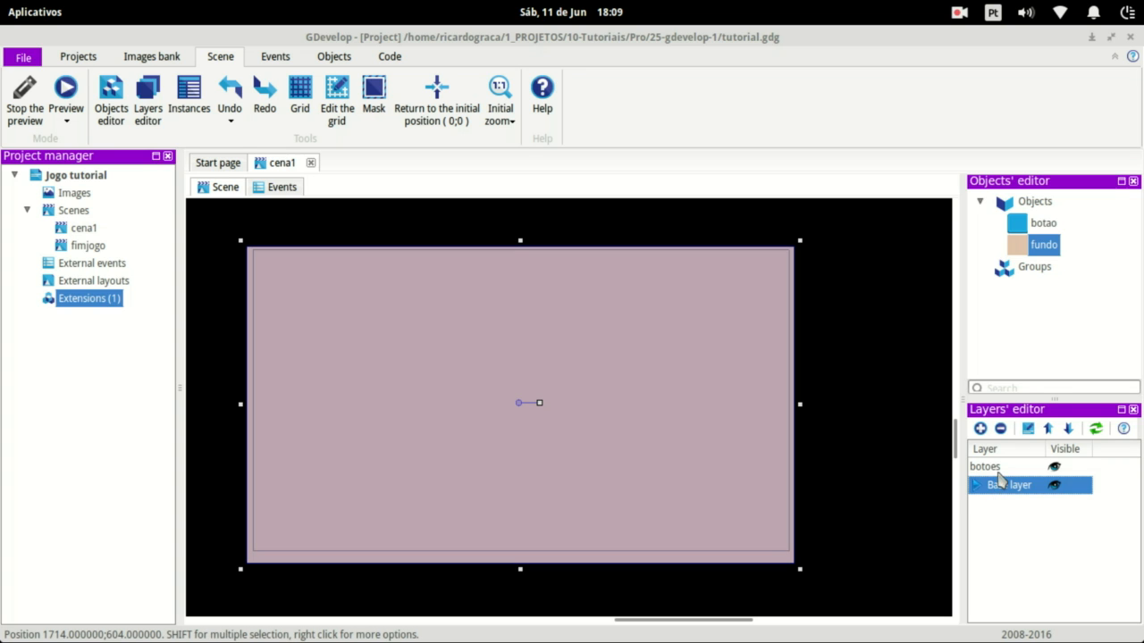
click(995, 468)
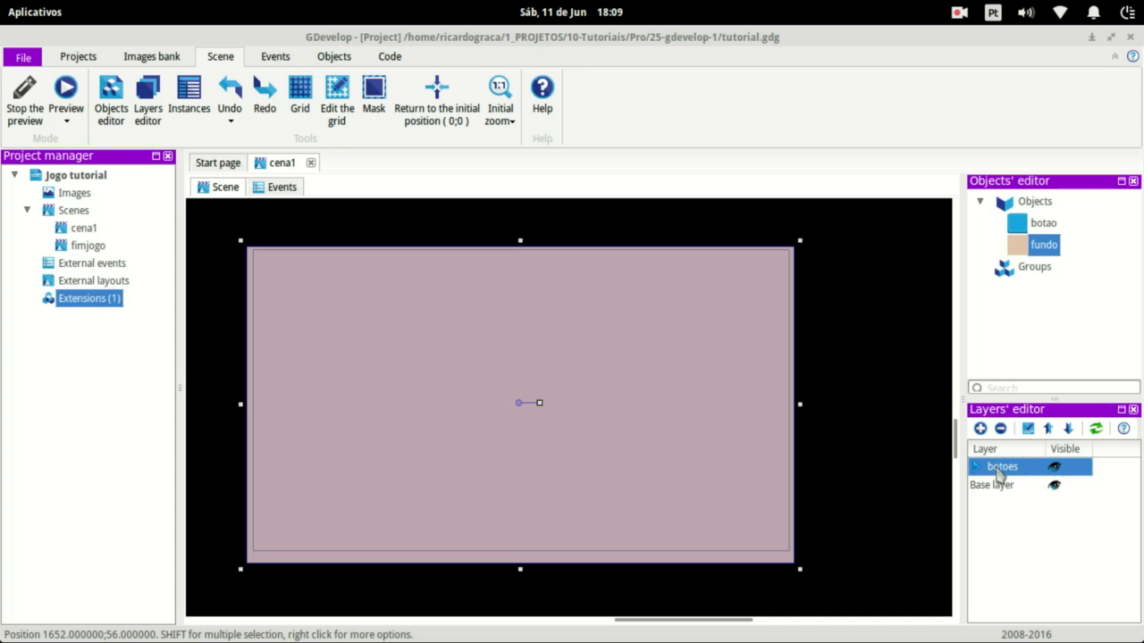
click(1036, 225)
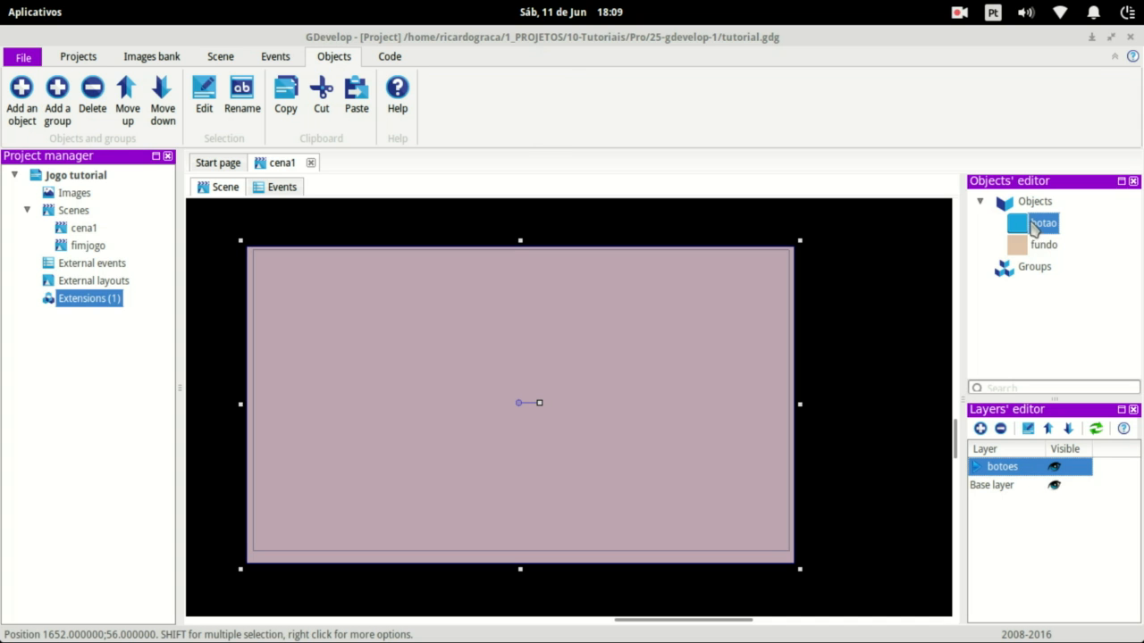
drag(1017, 234, 551, 470)
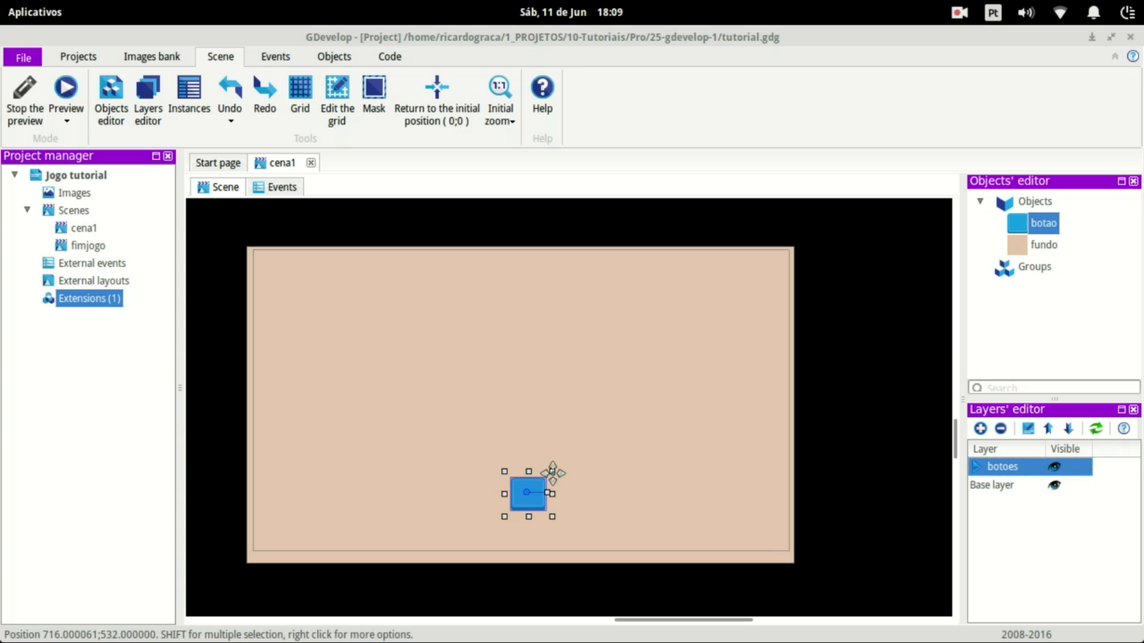
drag(552, 472, 535, 486)
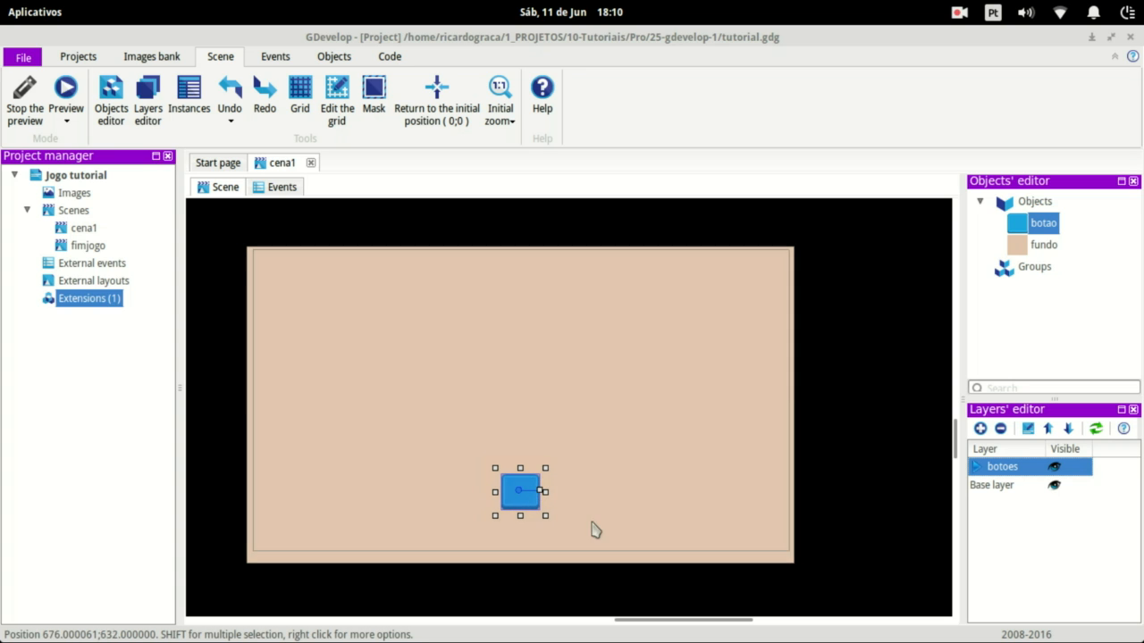
double_click(518, 487)
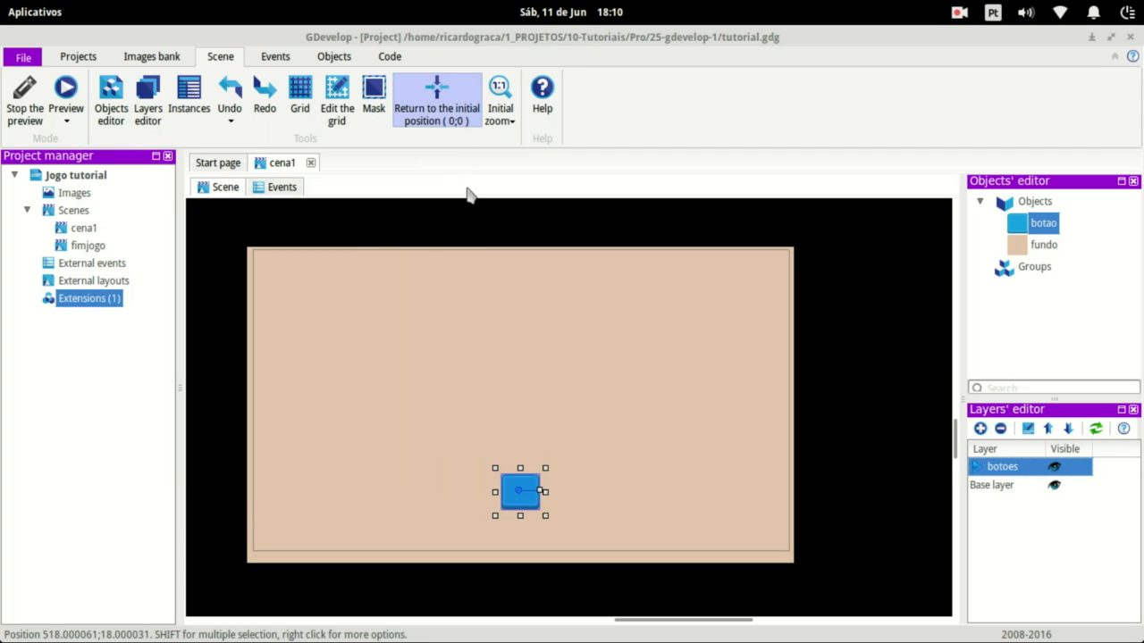
click(785, 498)
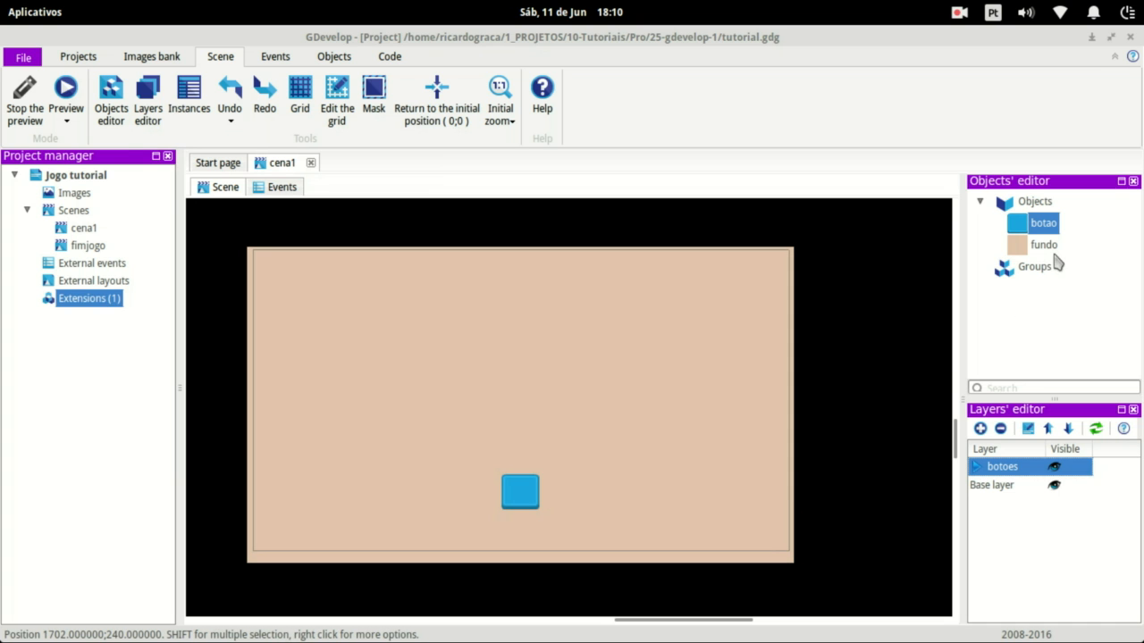
Add a Text object to the cena1 scene and name it pontos
click(1034, 202)
right_click(1038, 203)
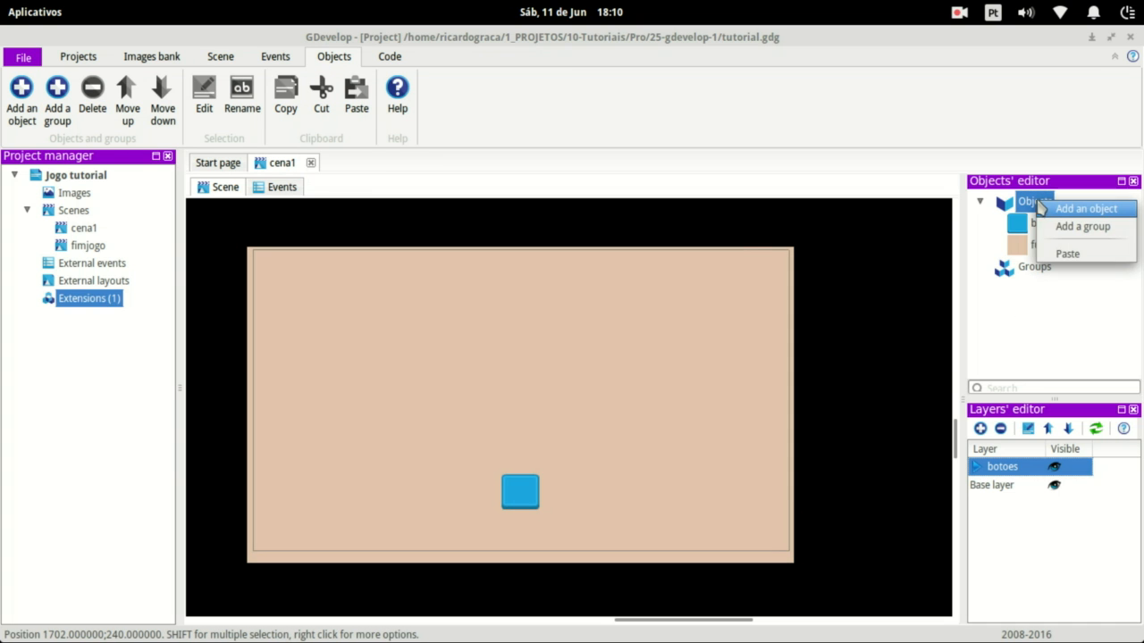
click(1059, 211)
click(438, 303)
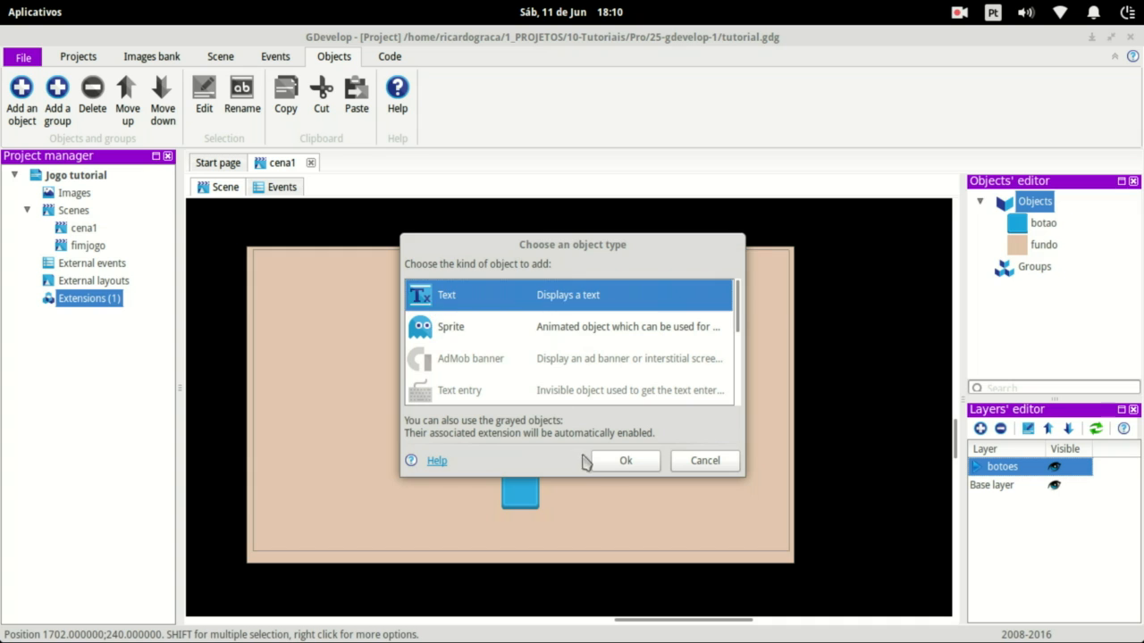
click(629, 463)
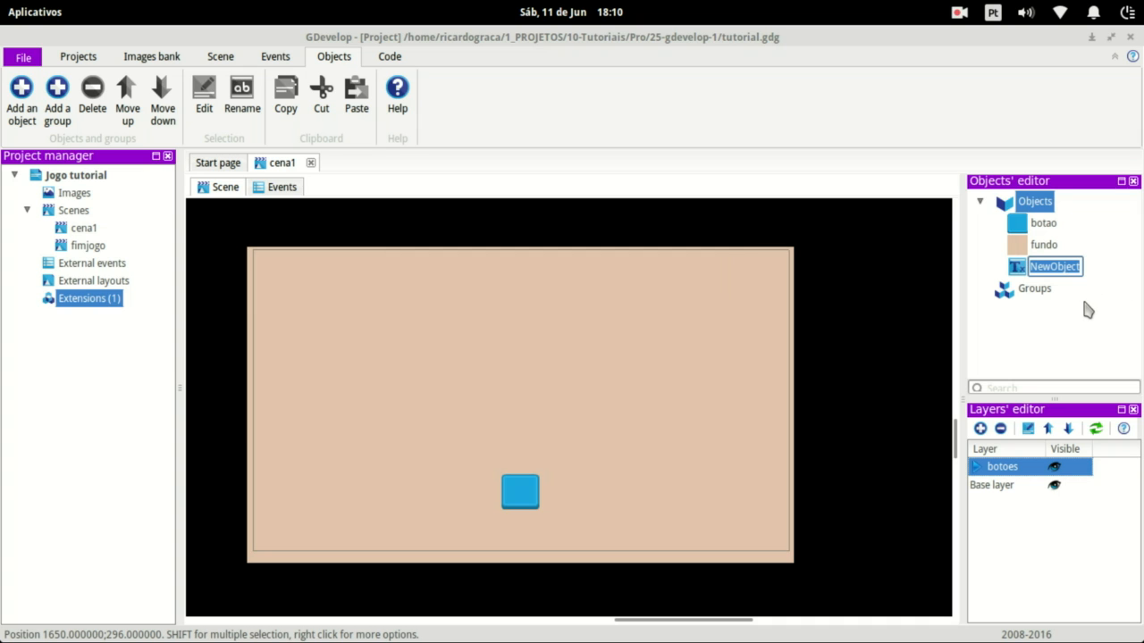
text(pontos)
key(Return)
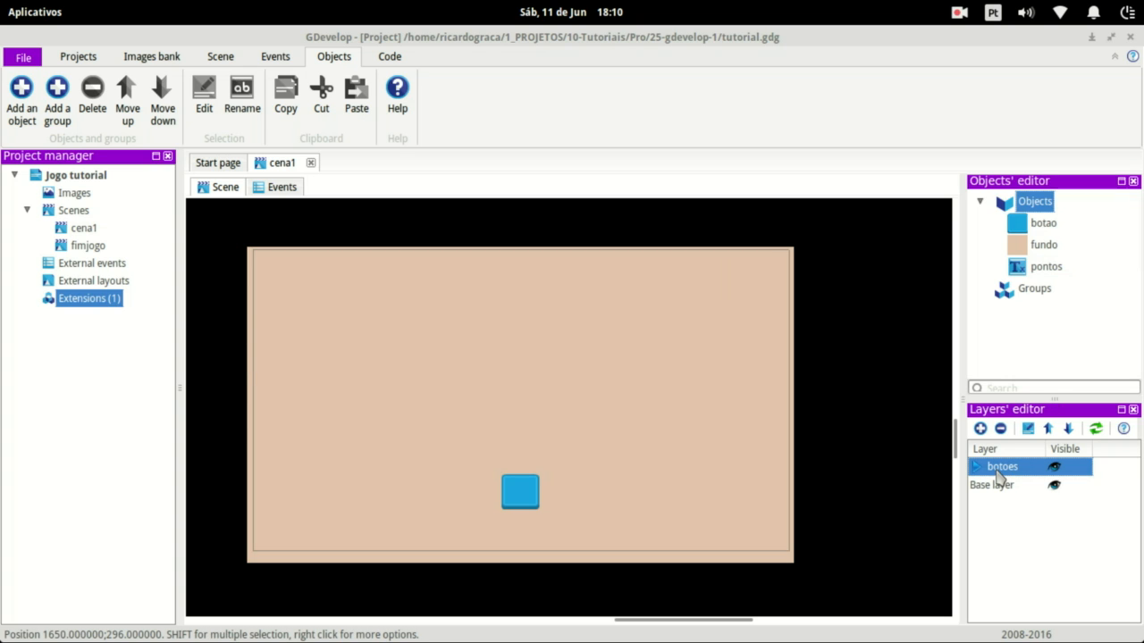
Place the pontos object on the botoes layer in the scene's upper right, and set its text to 0 at size 48
click(1019, 268)
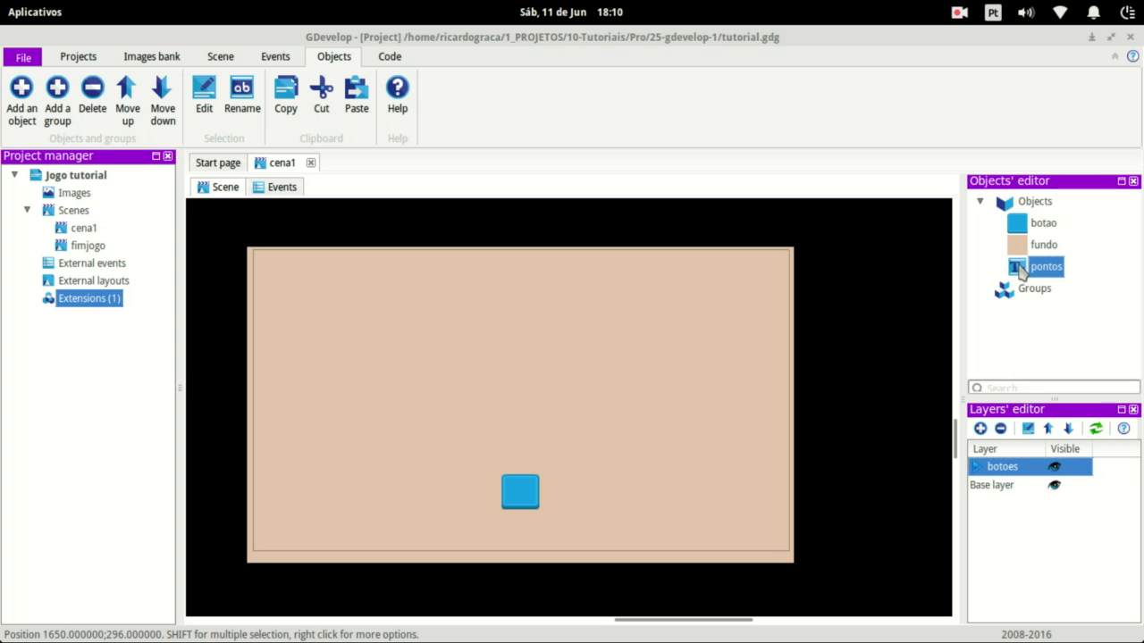
drag(1019, 268, 690, 306)
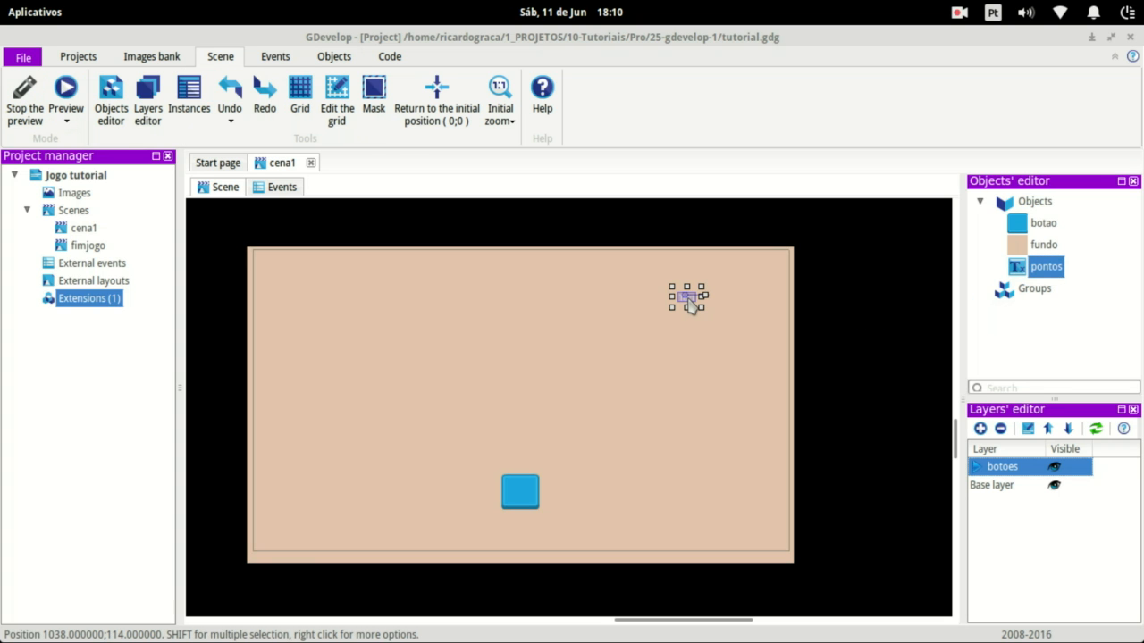
double_click(690, 304)
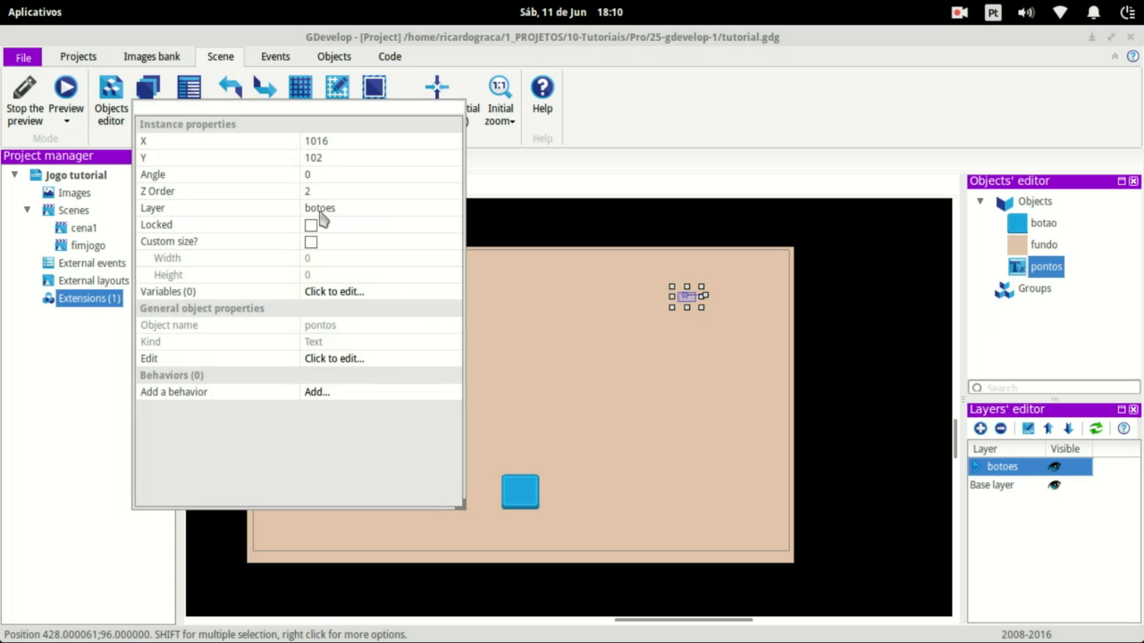
click(337, 362)
drag(299, 281, 67, 249)
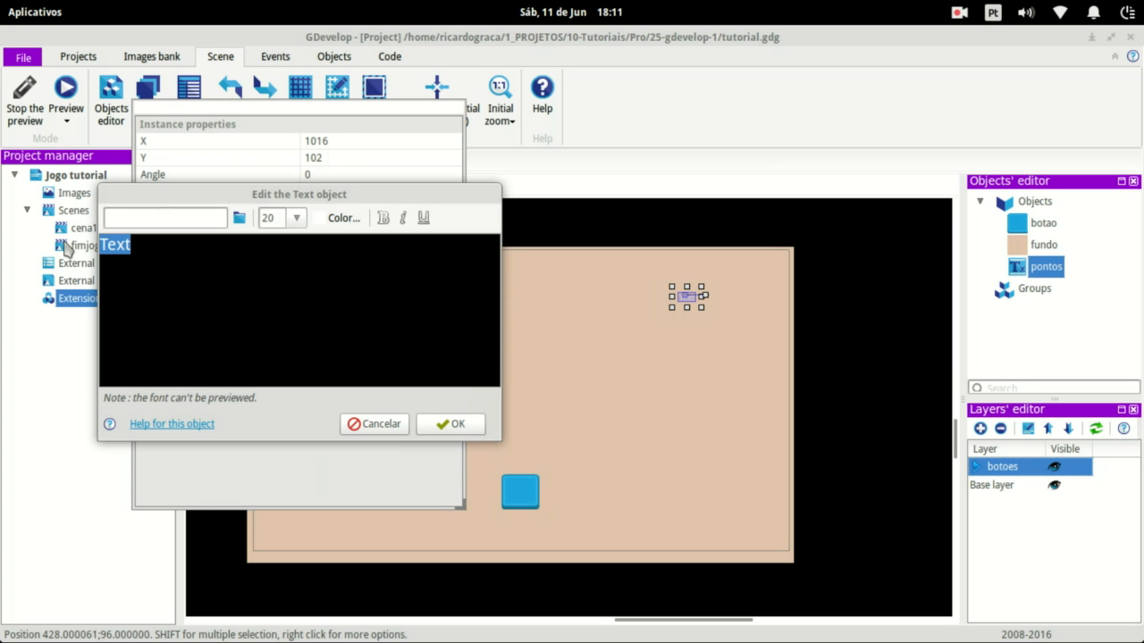
text(0)
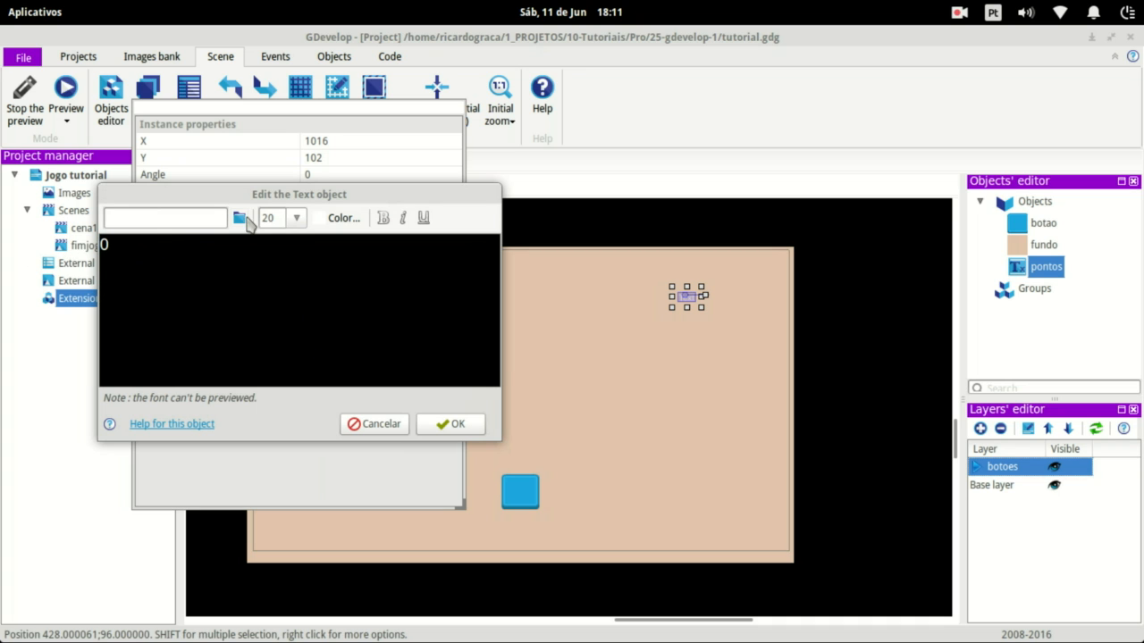
drag(146, 251, 95, 239)
click(297, 218)
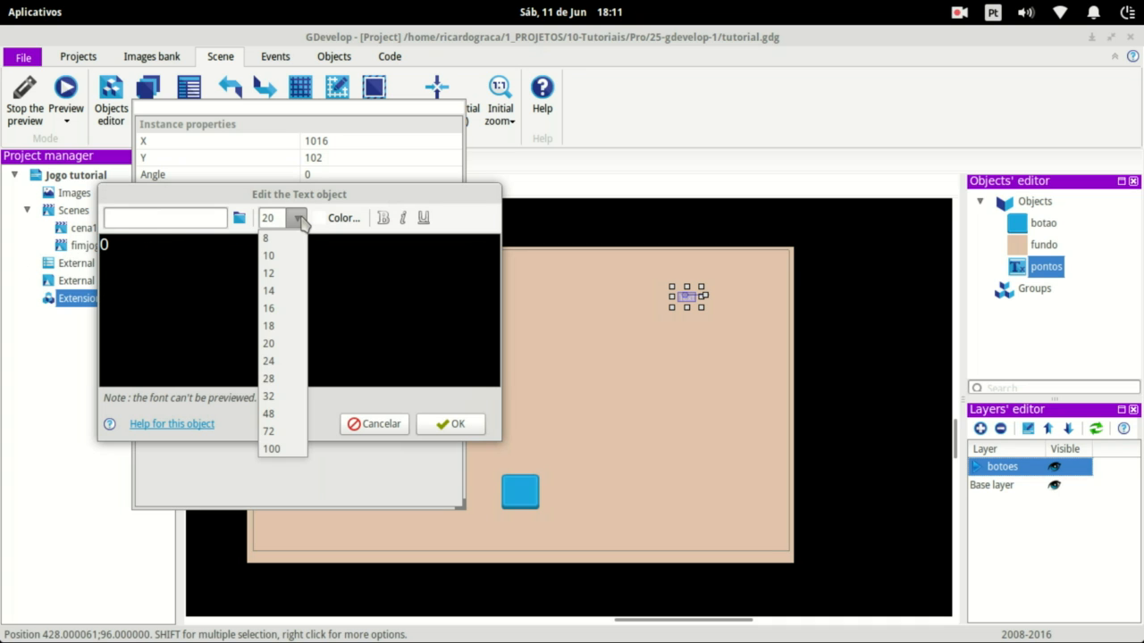
click(282, 415)
click(443, 423)
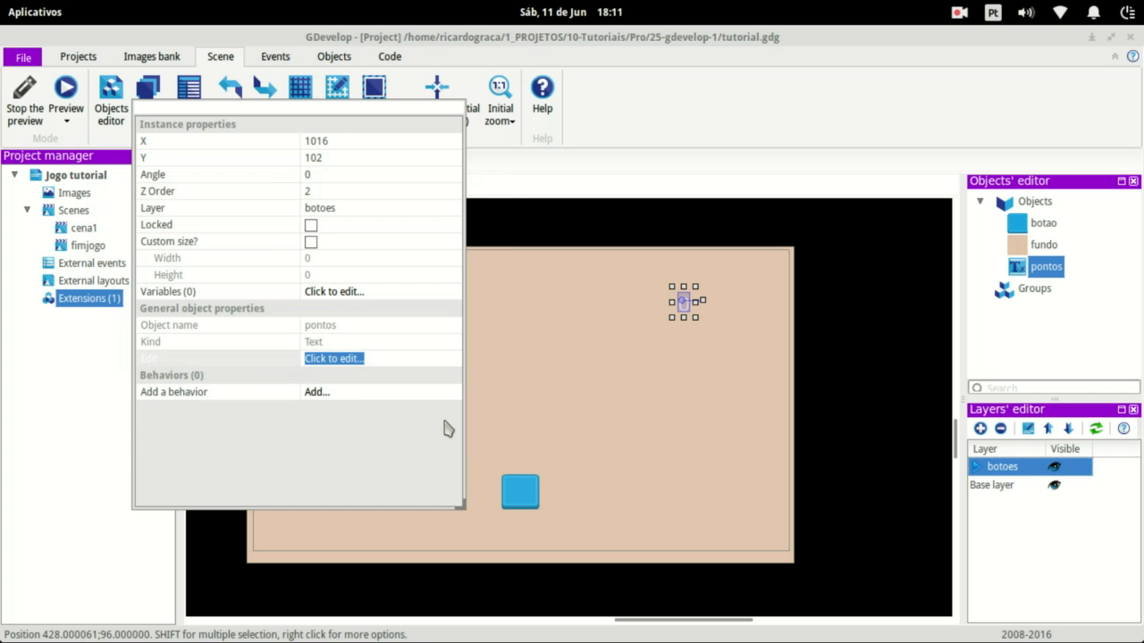
drag(434, 100, 456, 116)
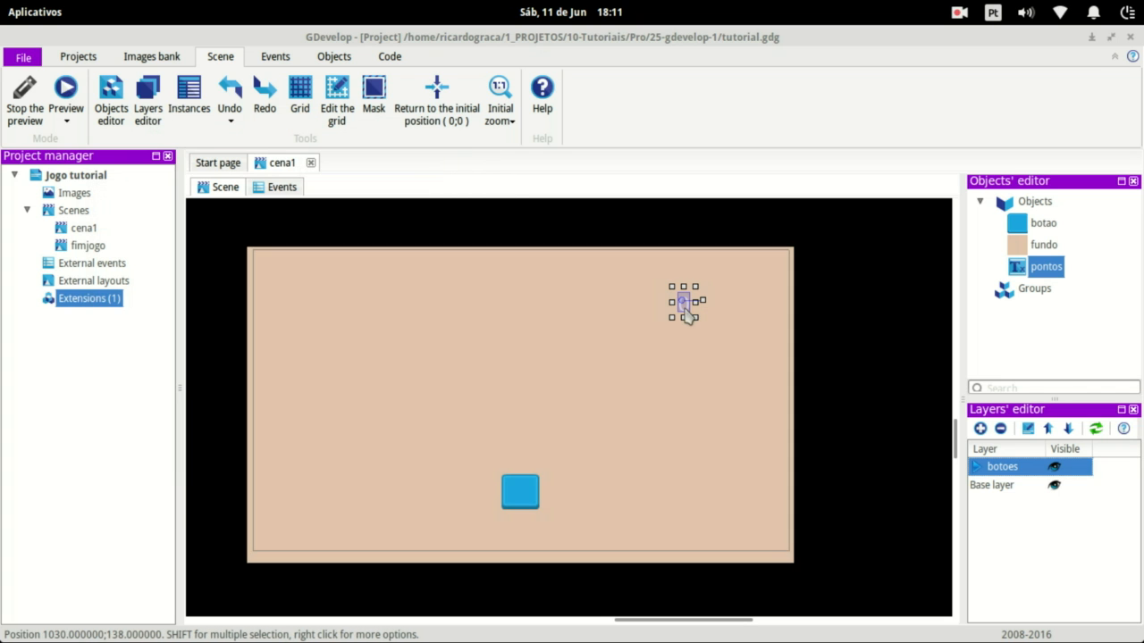
Move the pontos text to about X 1162, Y 58, closer to the scene's upper-right corner, and set its colour to black
drag(685, 308, 745, 289)
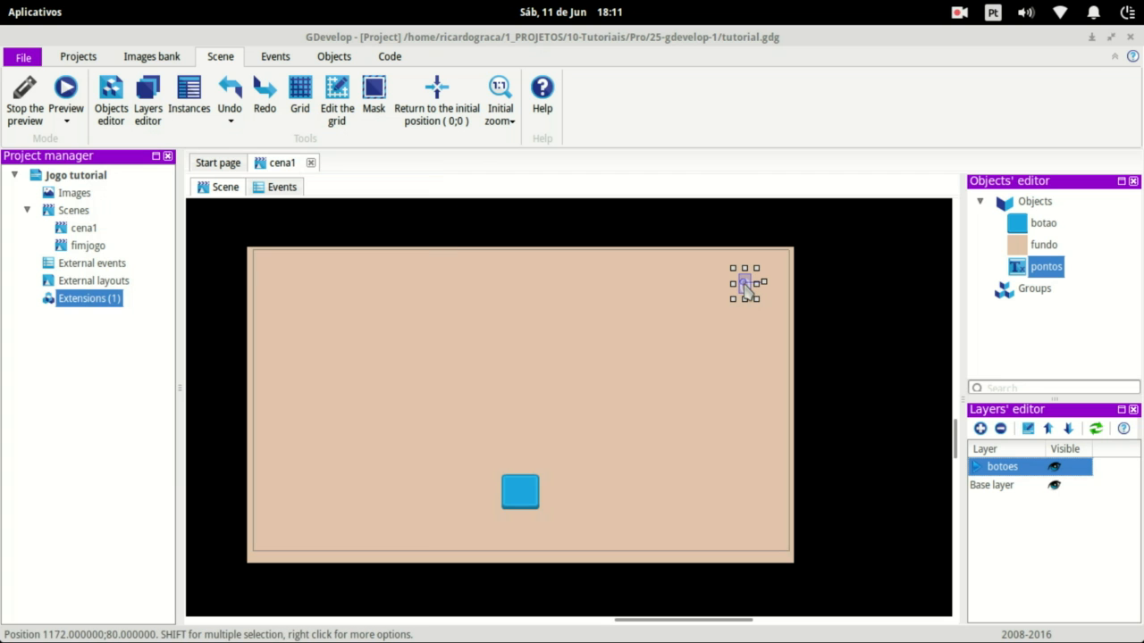
double_click(745, 284)
click(329, 362)
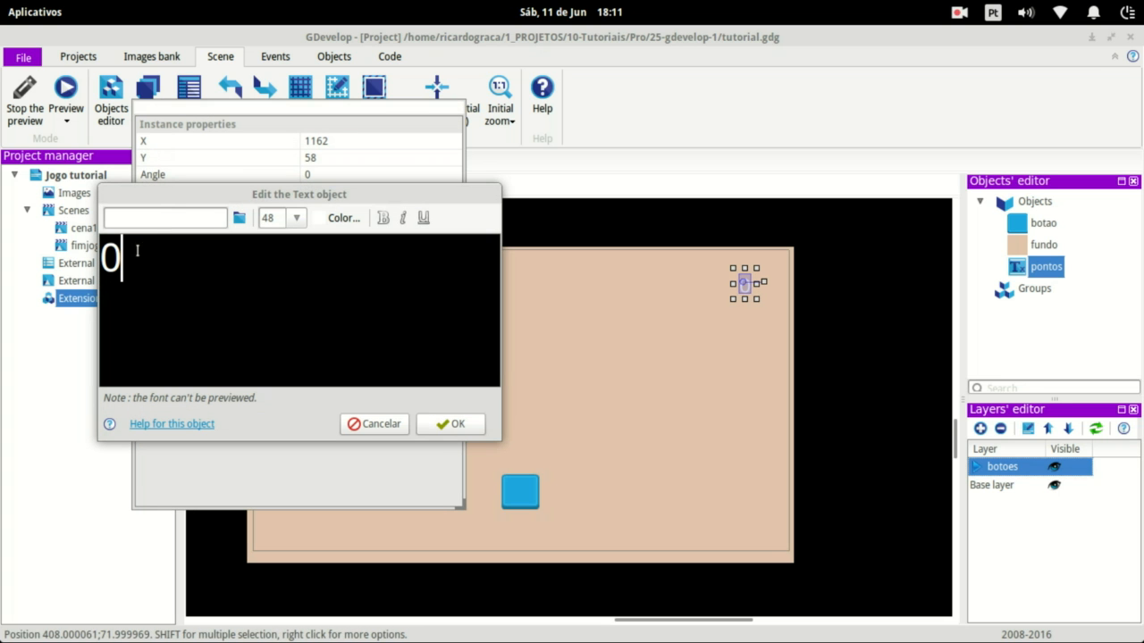
drag(136, 251, 105, 251)
click(330, 222)
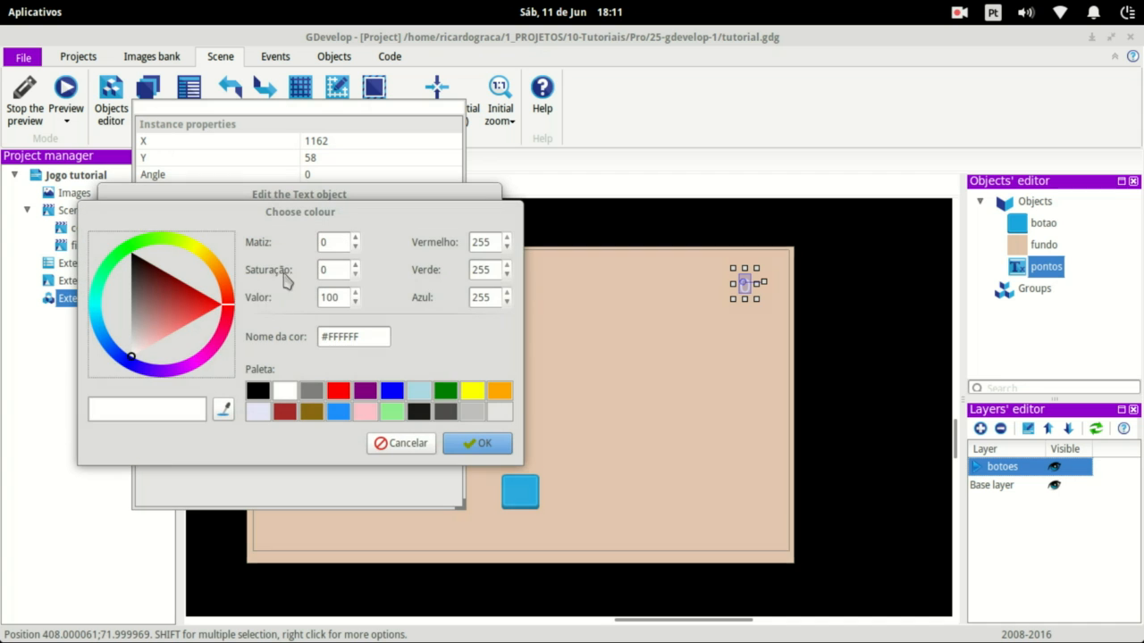
click(132, 255)
click(483, 448)
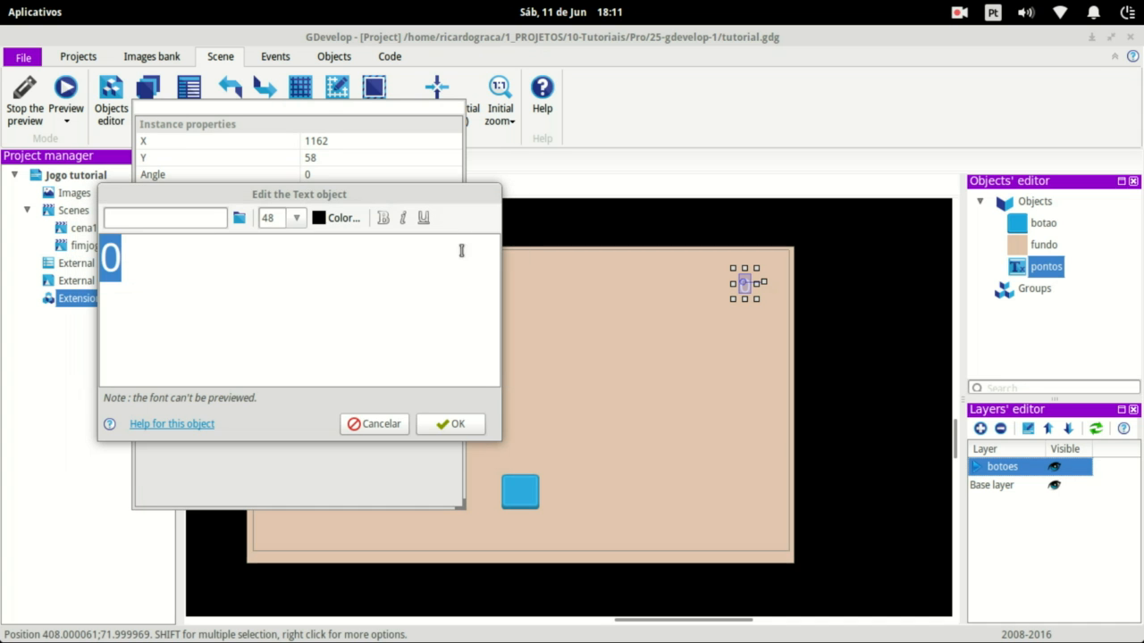
click(453, 425)
click(456, 108)
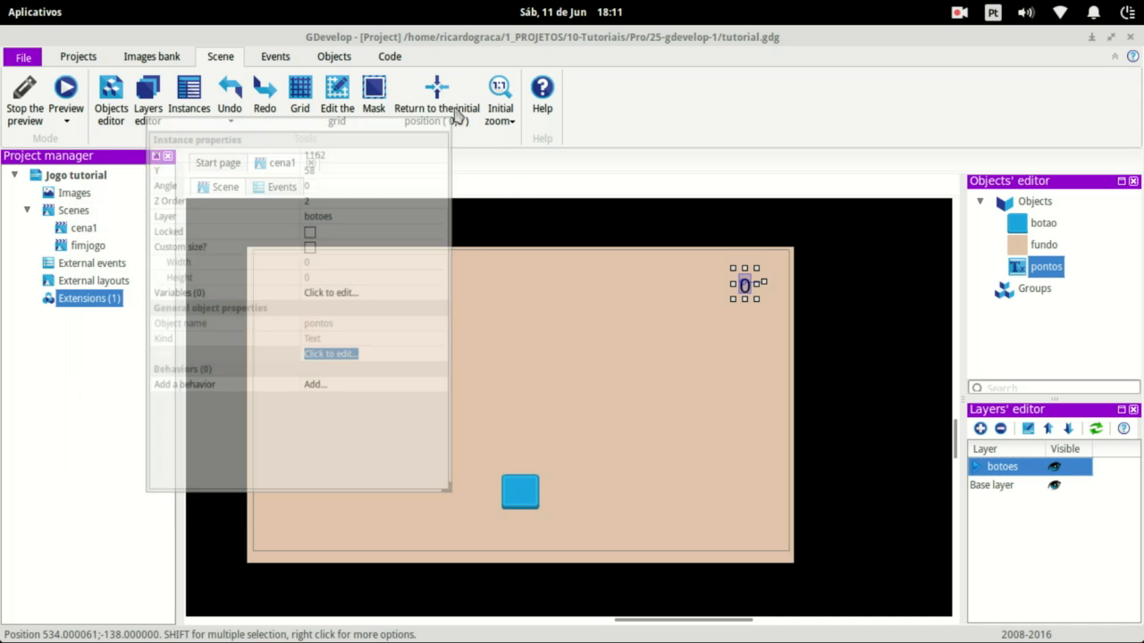
Shift the pontos text slightly left and up, and the botao button slightly left and down in the scene
click(814, 333)
drag(746, 290, 739, 287)
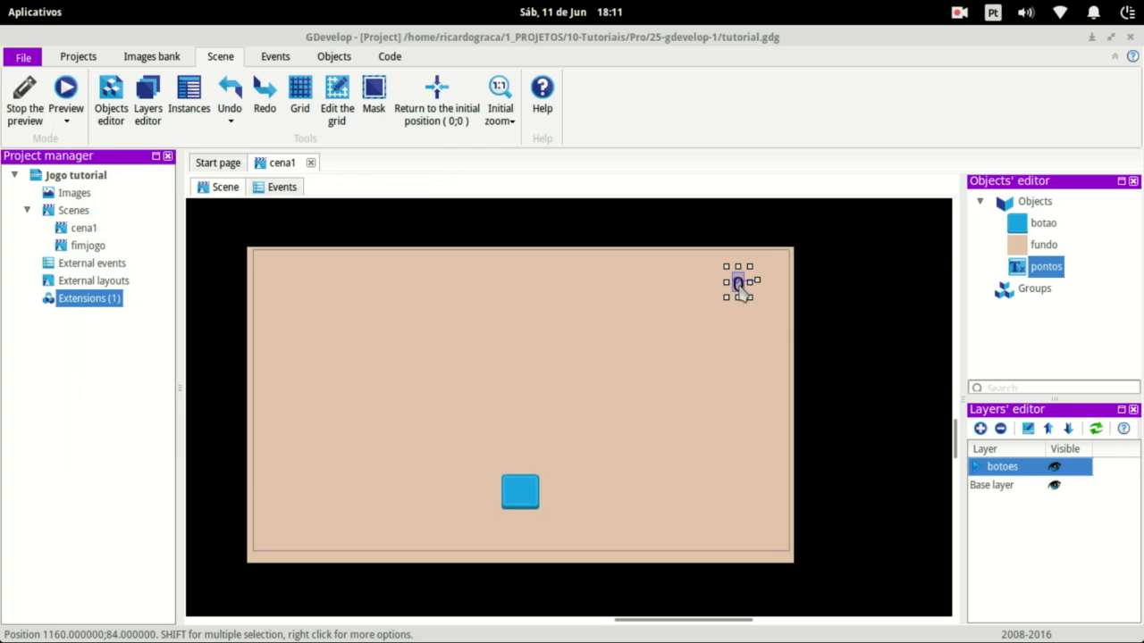
click(863, 337)
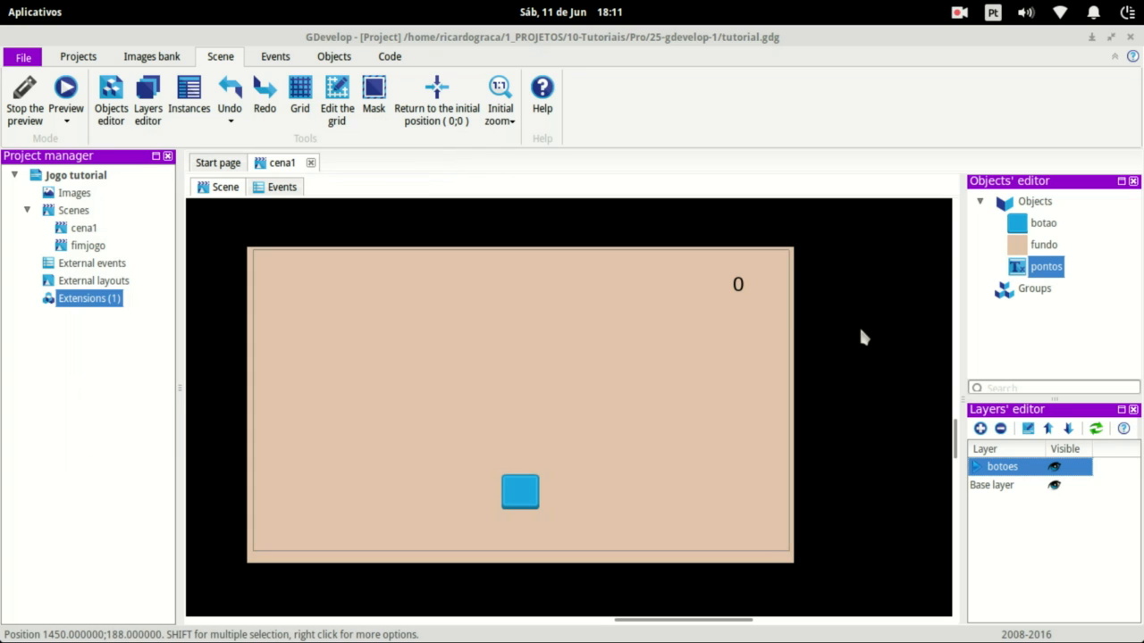
drag(527, 498, 516, 506)
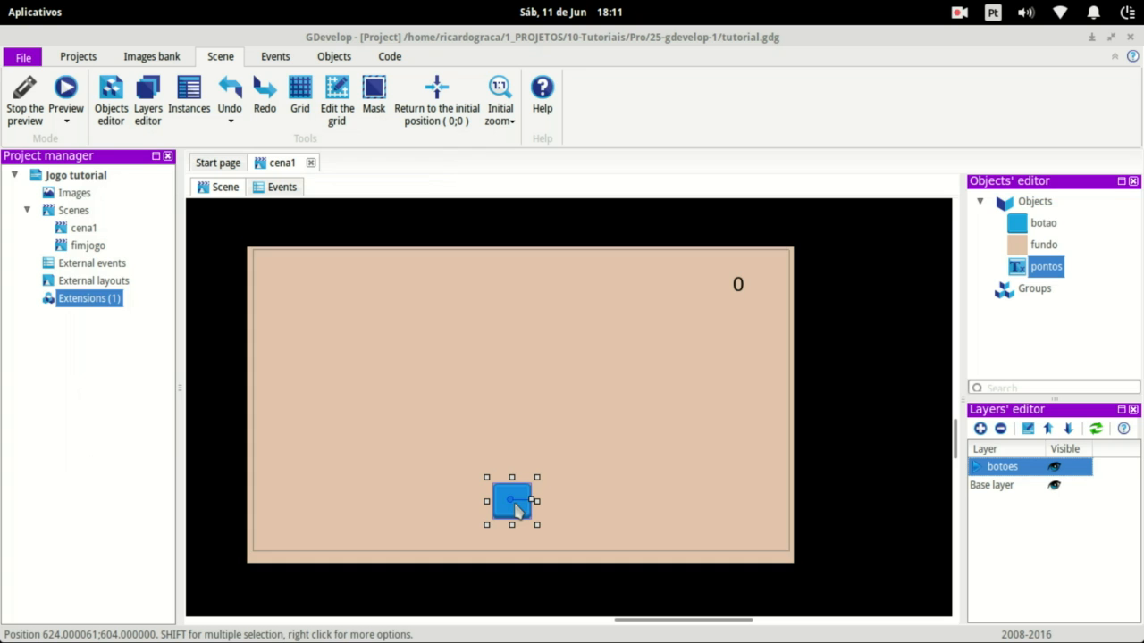
Nudge the fundo background upward so that it extends evenly above and below the window frame
click(753, 564)
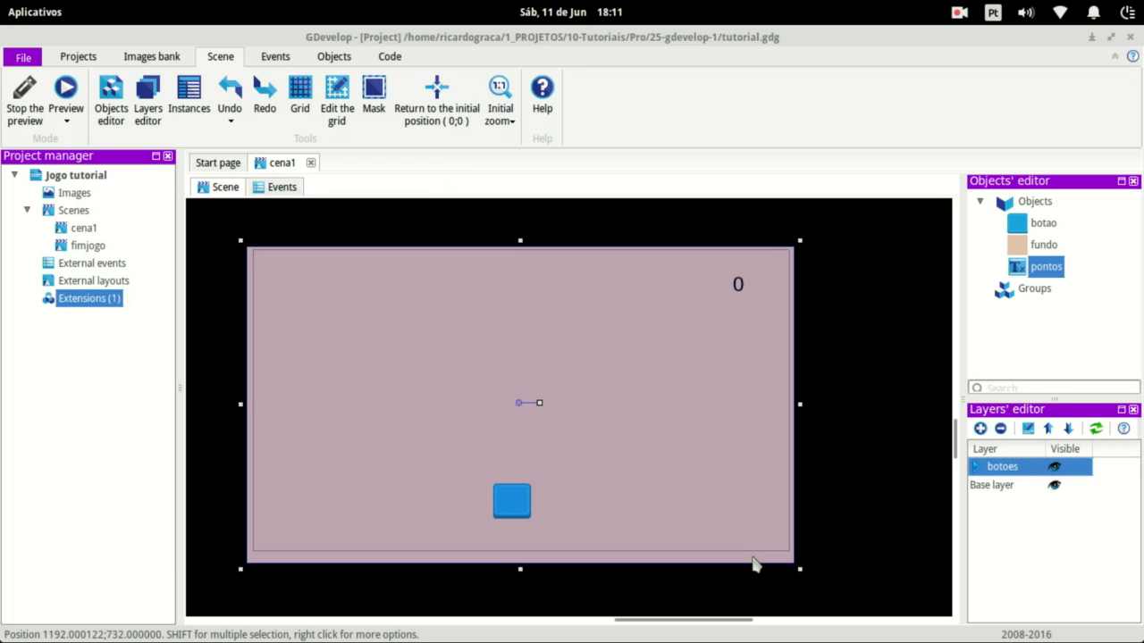
key(Up)
key(Up)
key(Up)
key(Up)
key(Up)
key(Up)
key(Up)
key(Up)
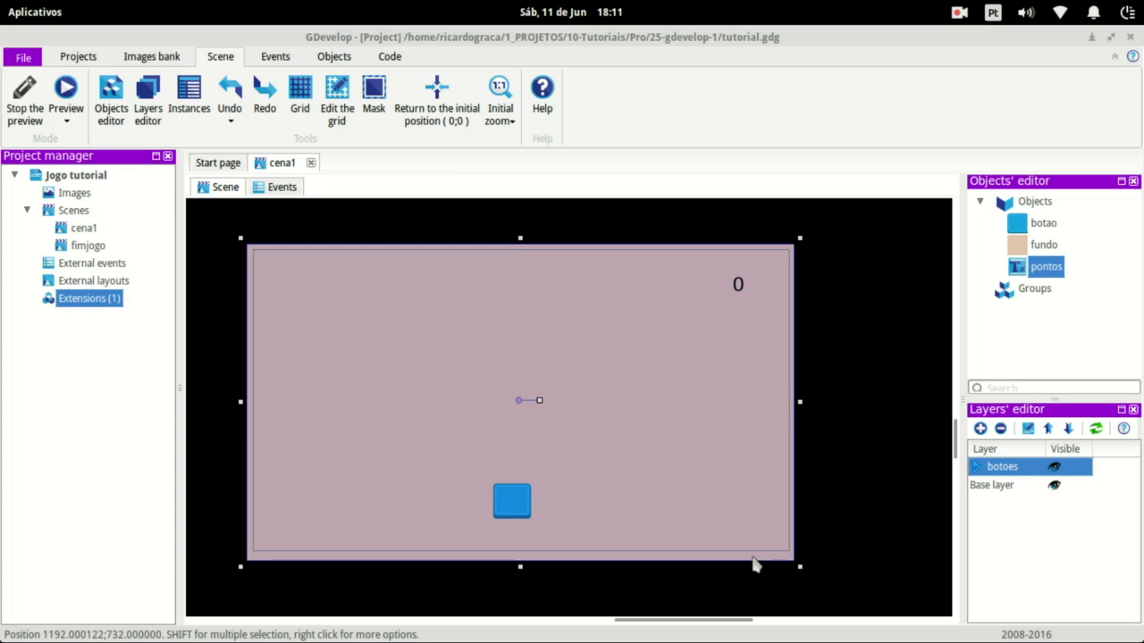
key(Down)
key(Down)
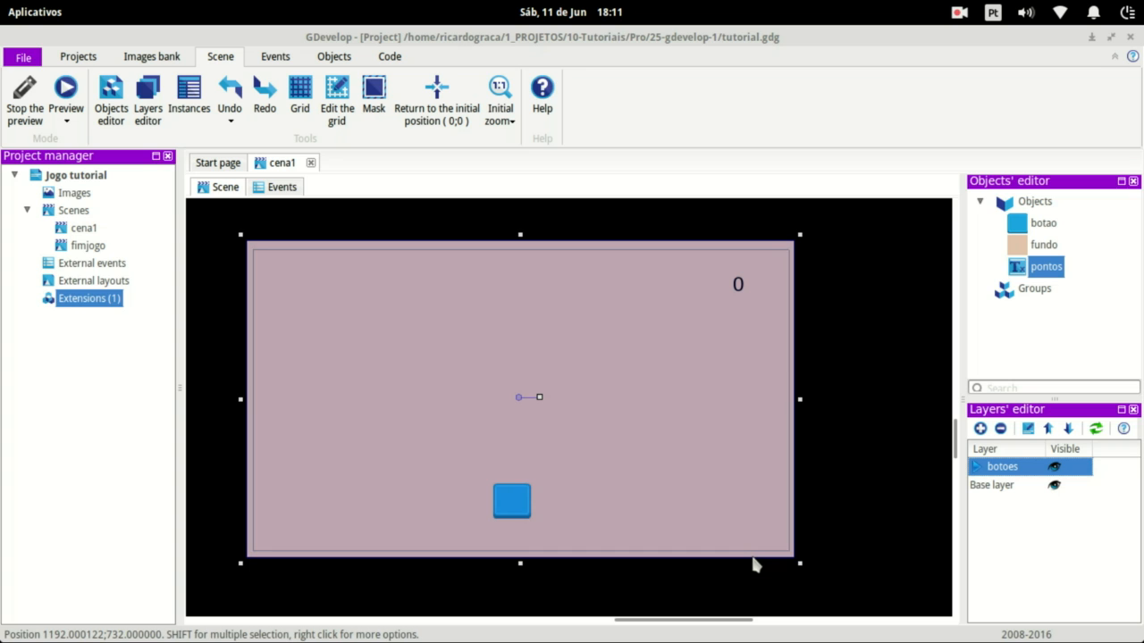
Nudge the fundo background slightly to the right so that it overhangs the window frame evenly on both sides
key(Right)
key(Right)
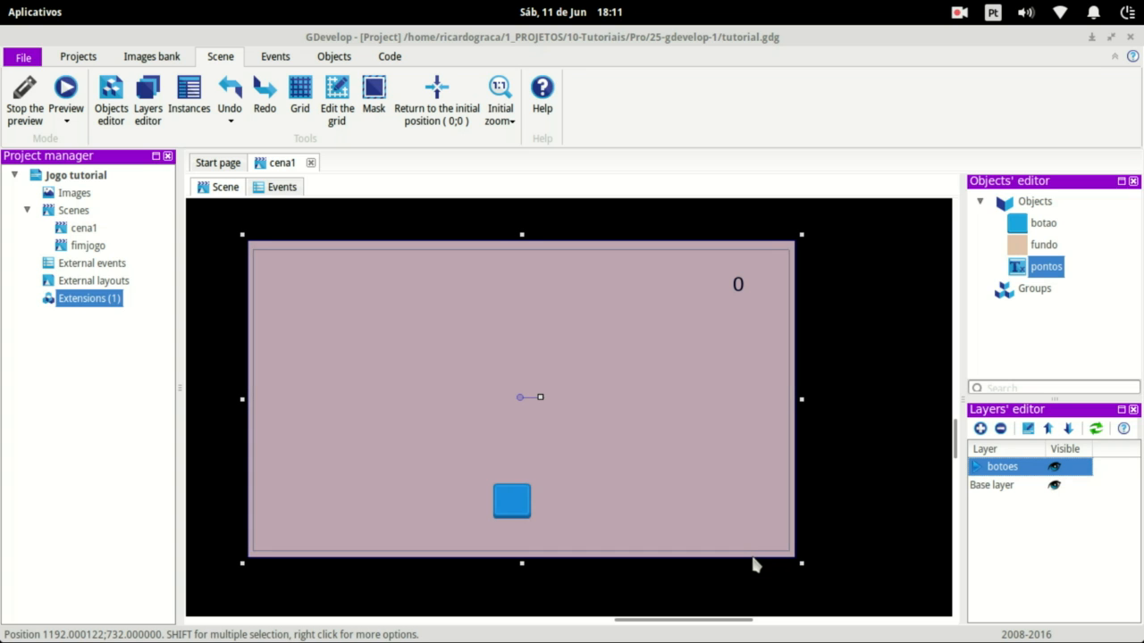
click(887, 331)
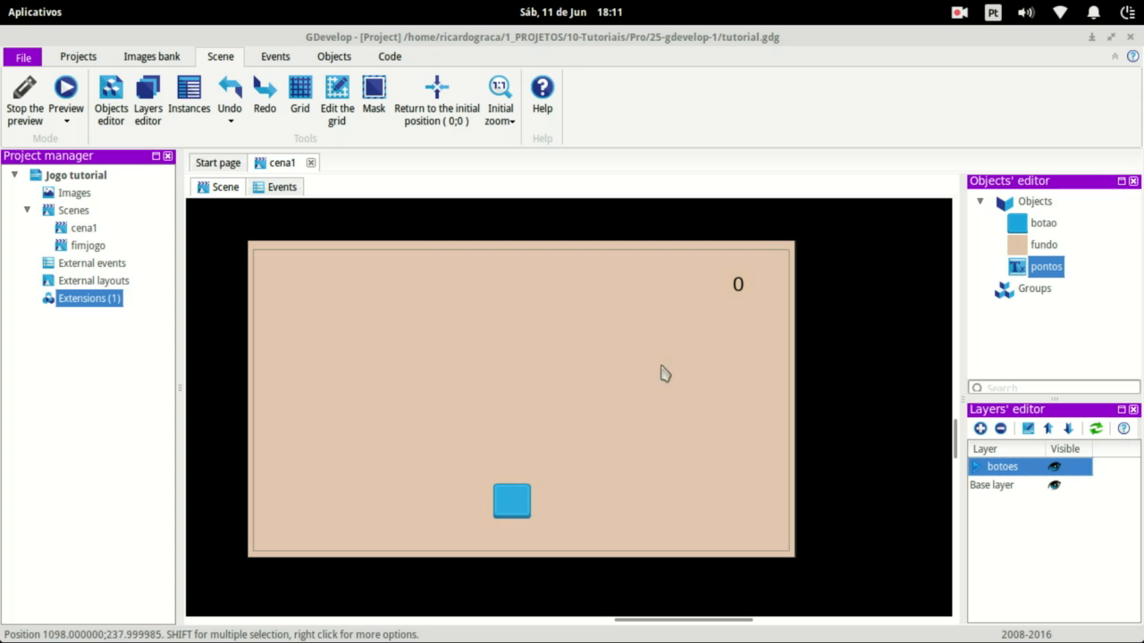
click(741, 286)
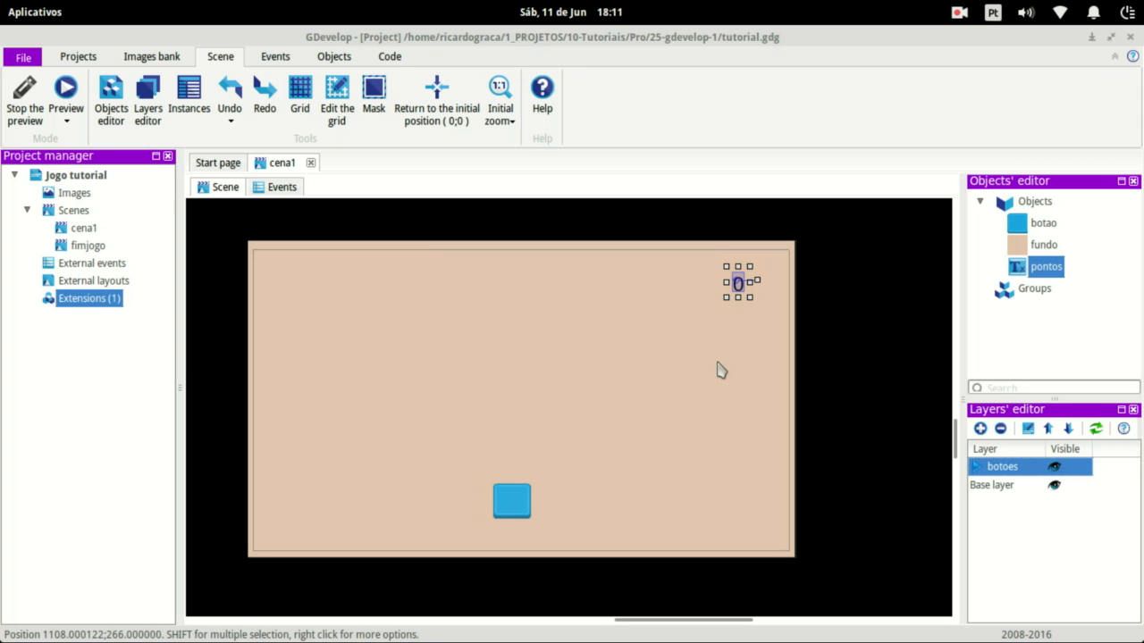
click(823, 369)
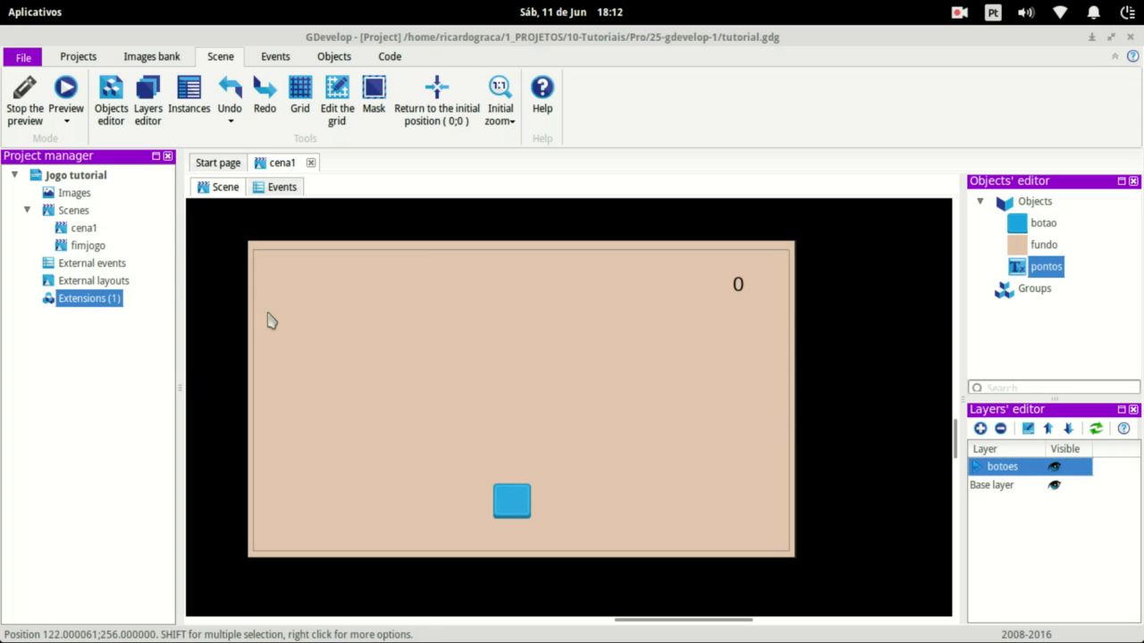
Add an initial scene variable named pontuacao with value 0 to the cena1 scene
click(80, 231)
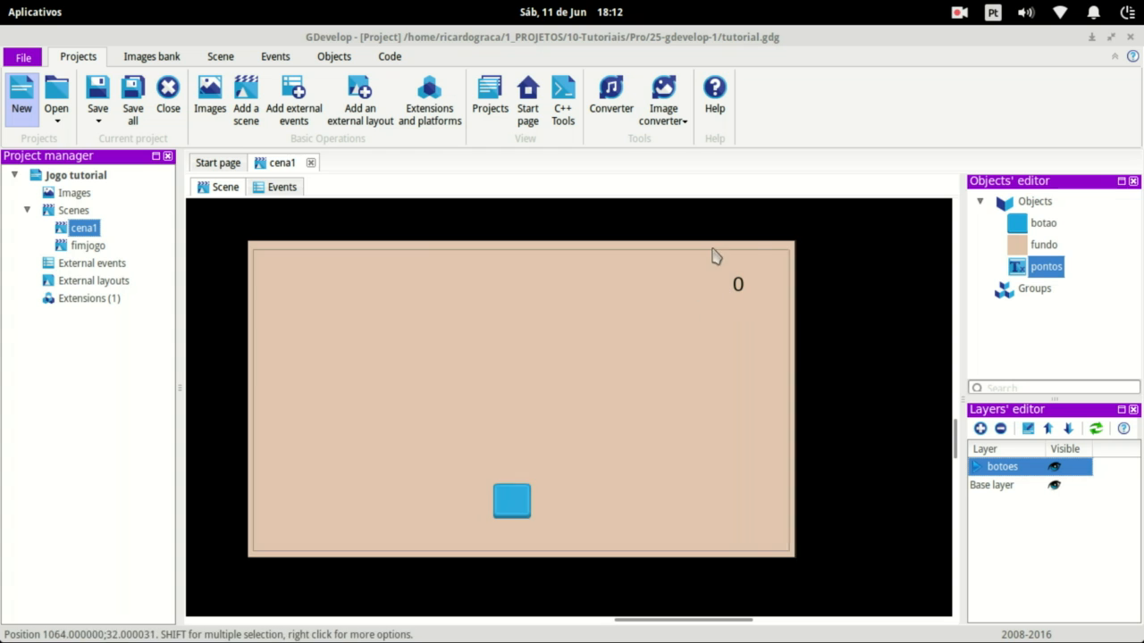
right_click(81, 231)
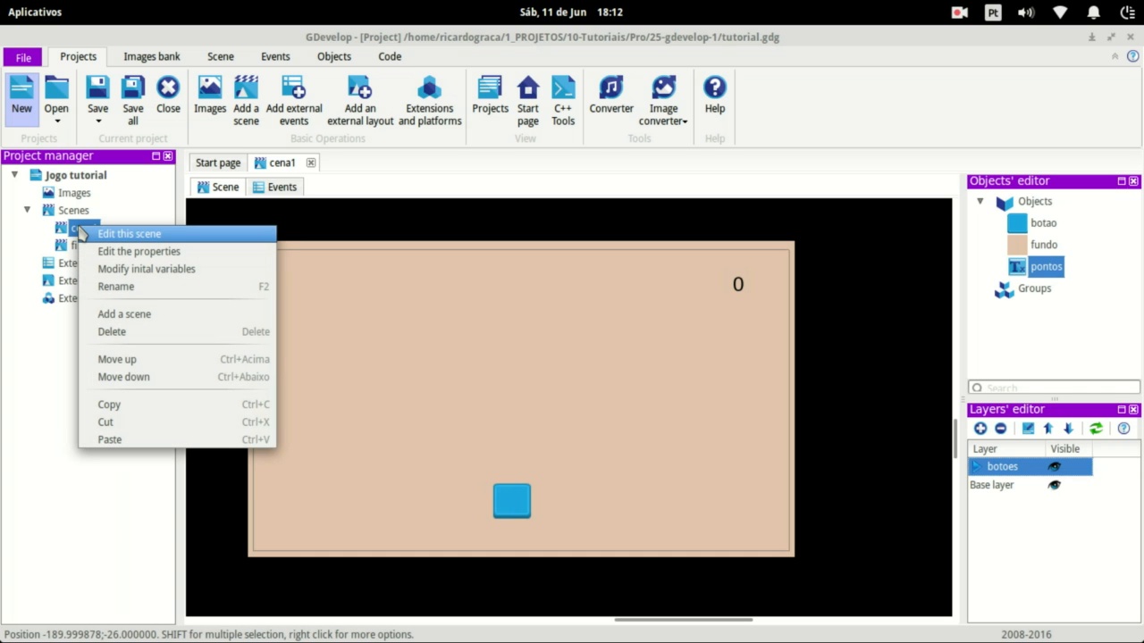
click(165, 270)
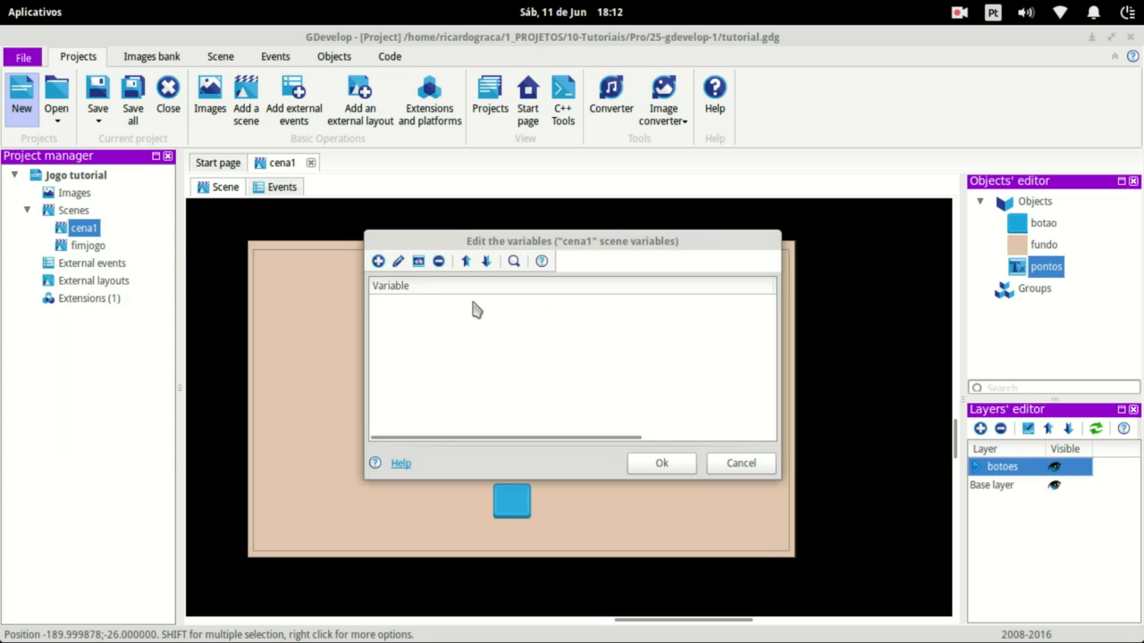
click(378, 261)
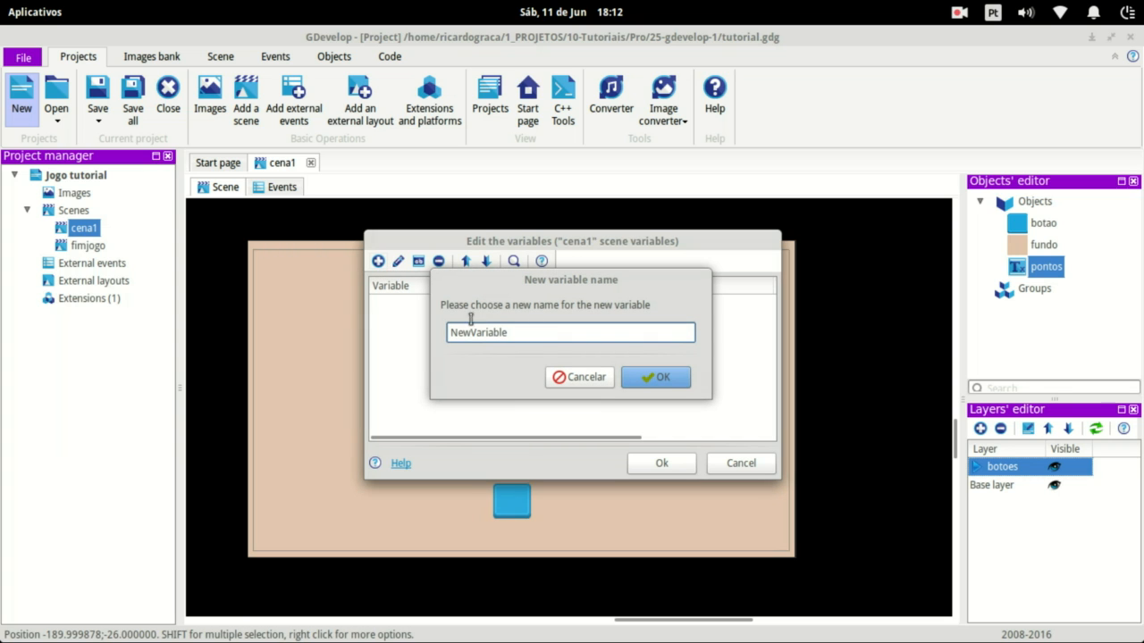
drag(510, 331, 436, 313)
text(pontuacao)
click(658, 377)
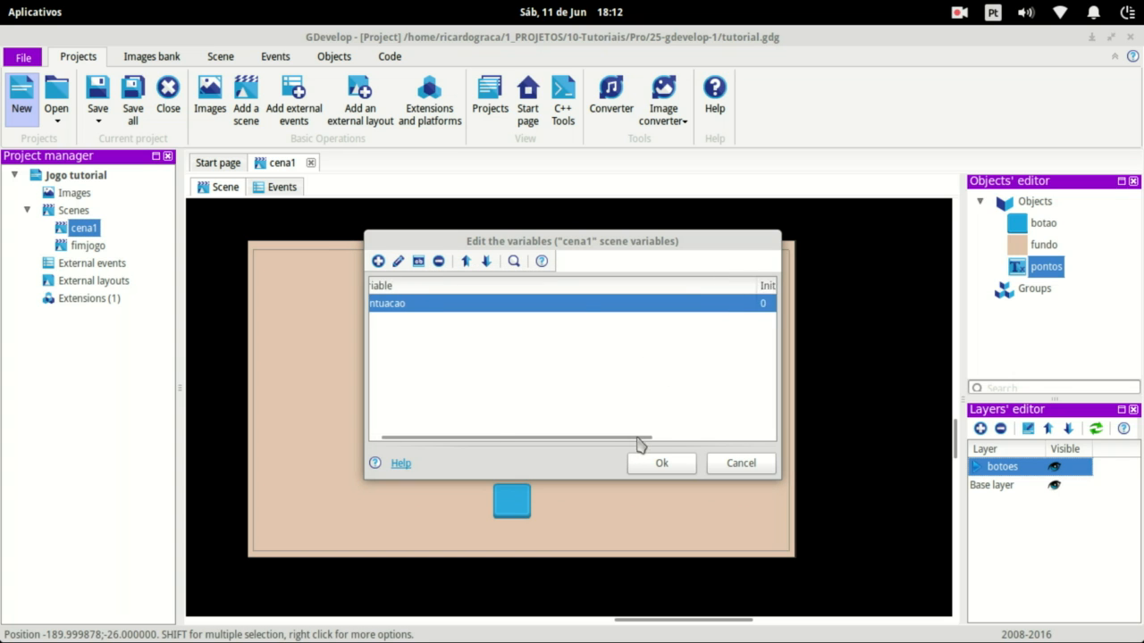
drag(638, 440, 775, 451)
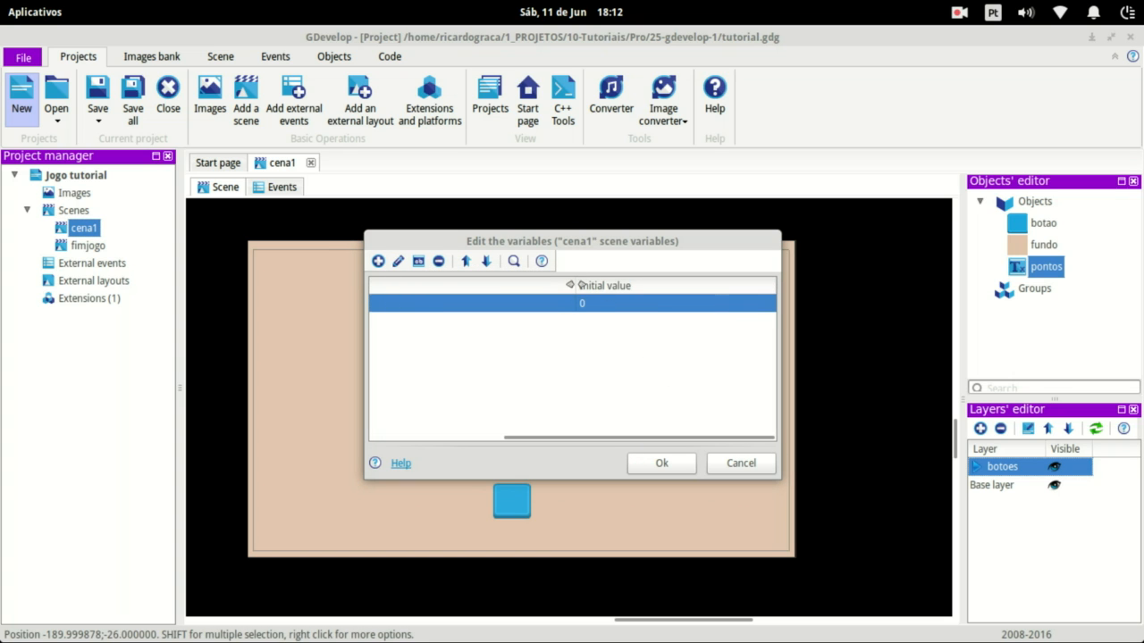
drag(575, 285, 474, 273)
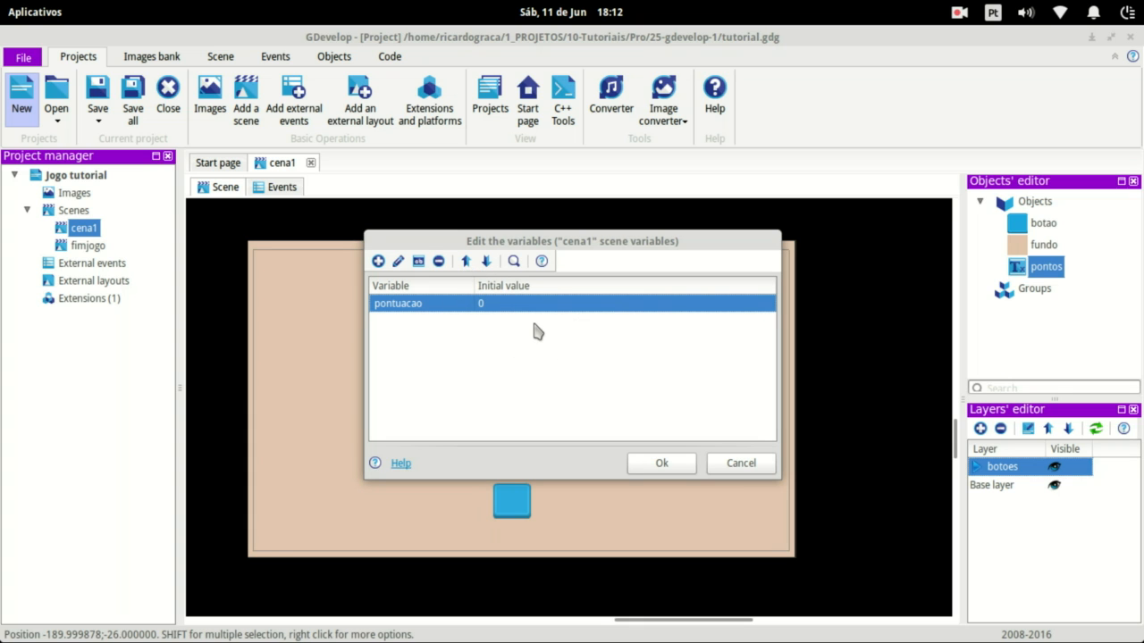
click(658, 463)
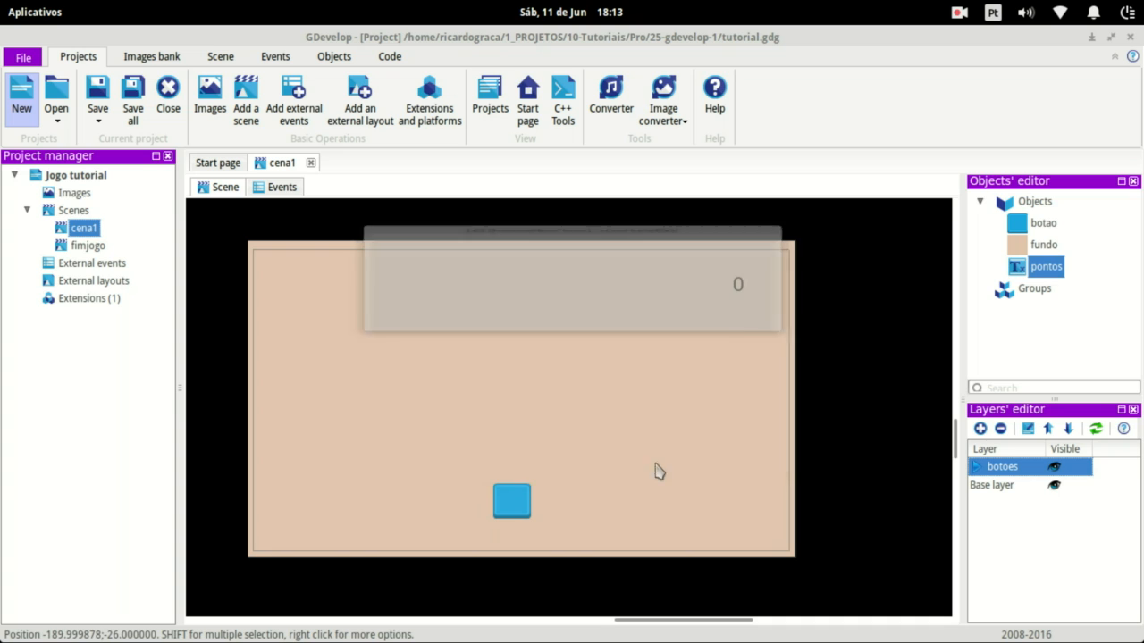
Add a global variable named pontogeral with initial value 0 to the Jogo tutorial project
click(98, 176)
right_click(100, 179)
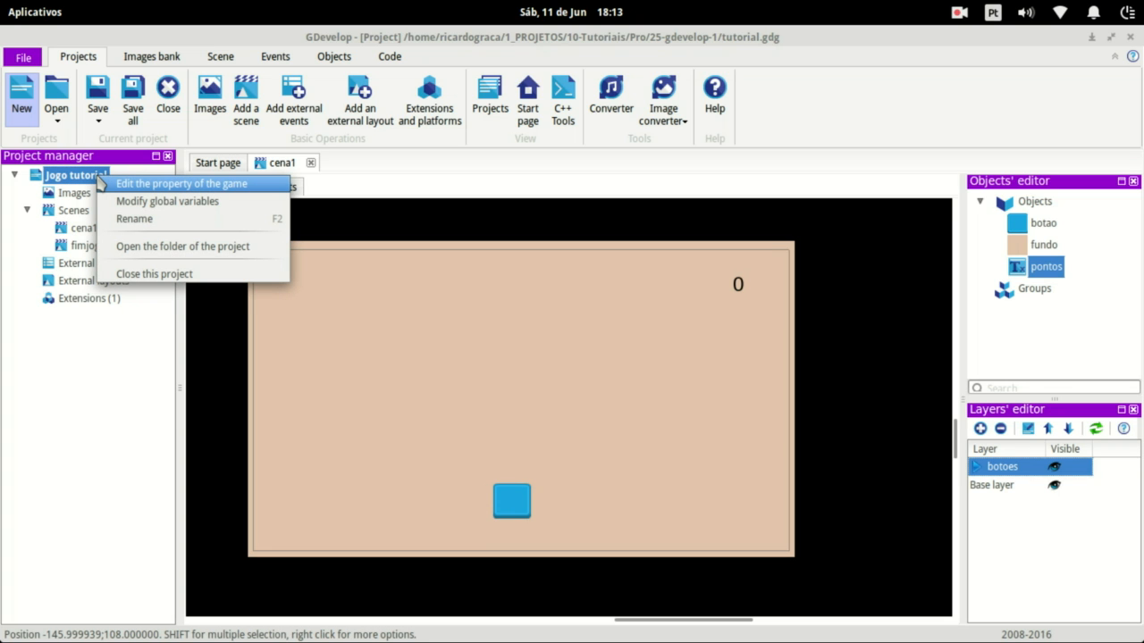
click(185, 204)
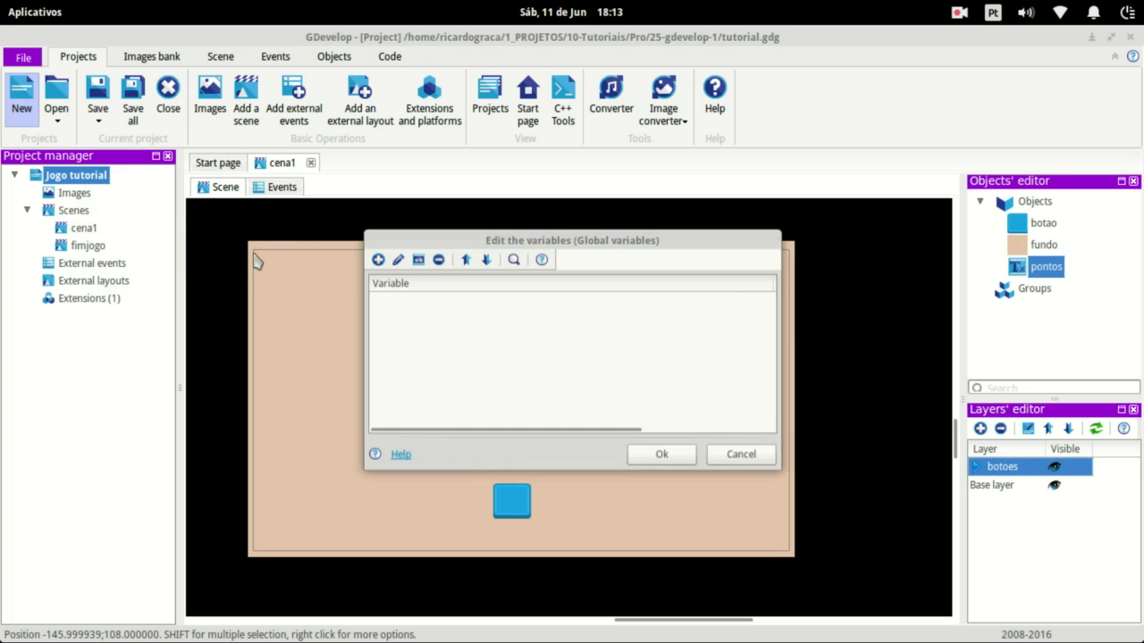
click(378, 261)
text(pontogeral)
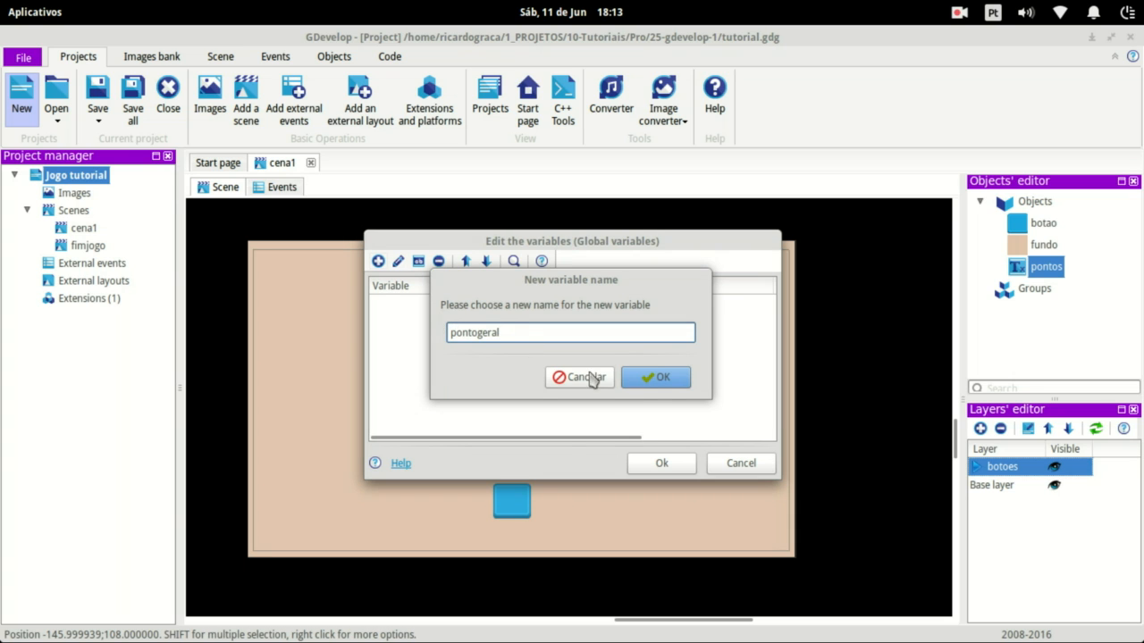
click(672, 377)
drag(570, 438, 660, 435)
drag(653, 285, 519, 285)
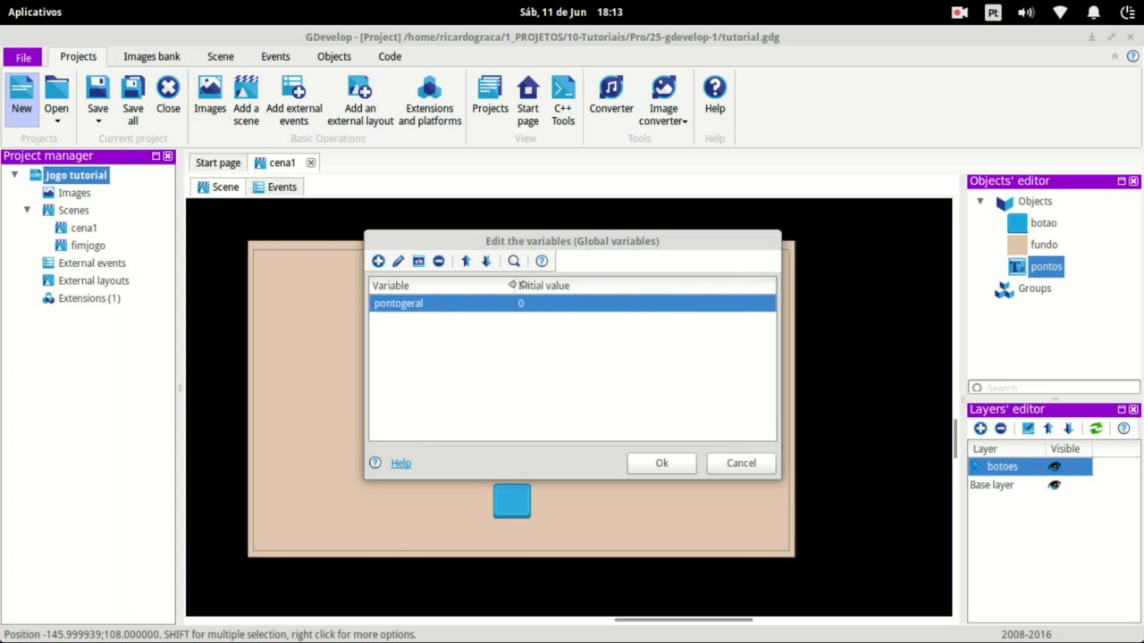
click(669, 461)
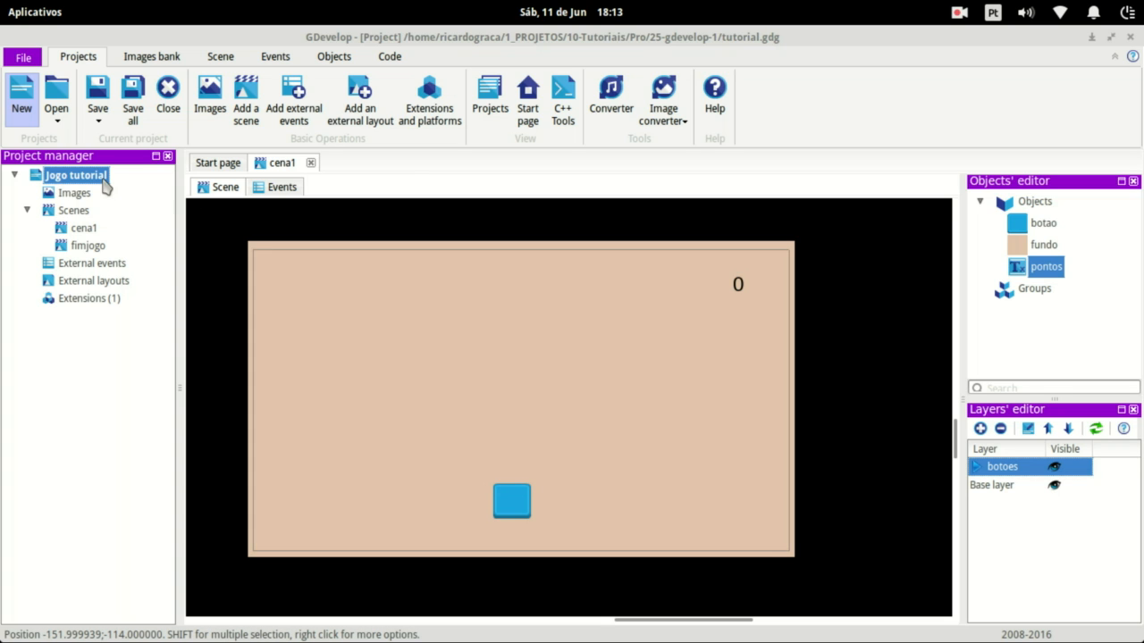
Open the events of the cena1 scene for editing
click(83, 231)
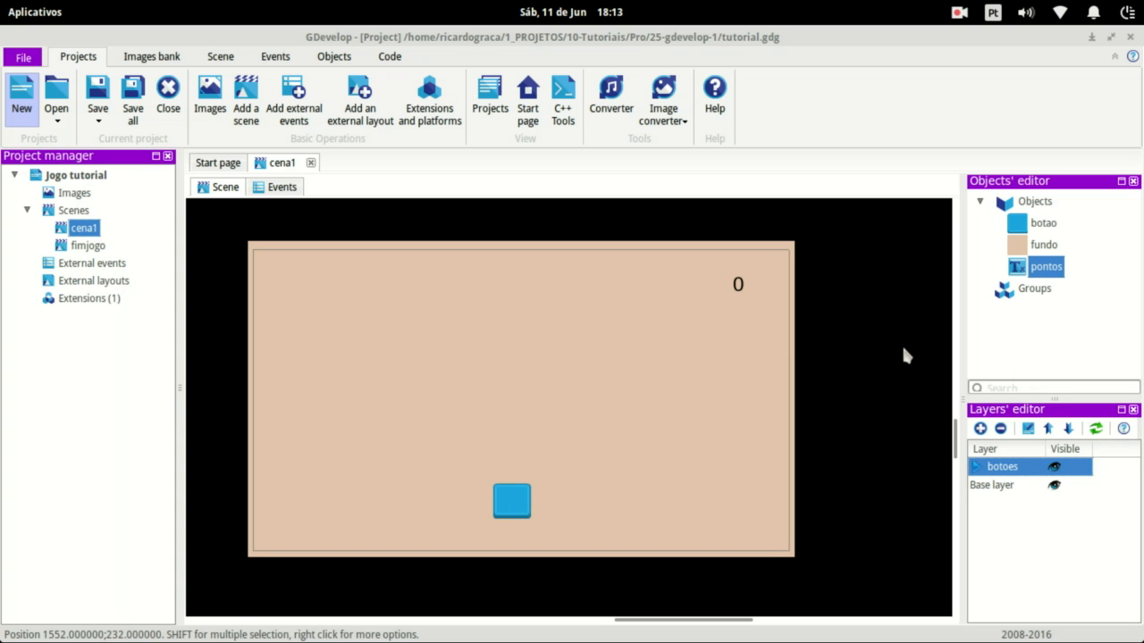
click(279, 187)
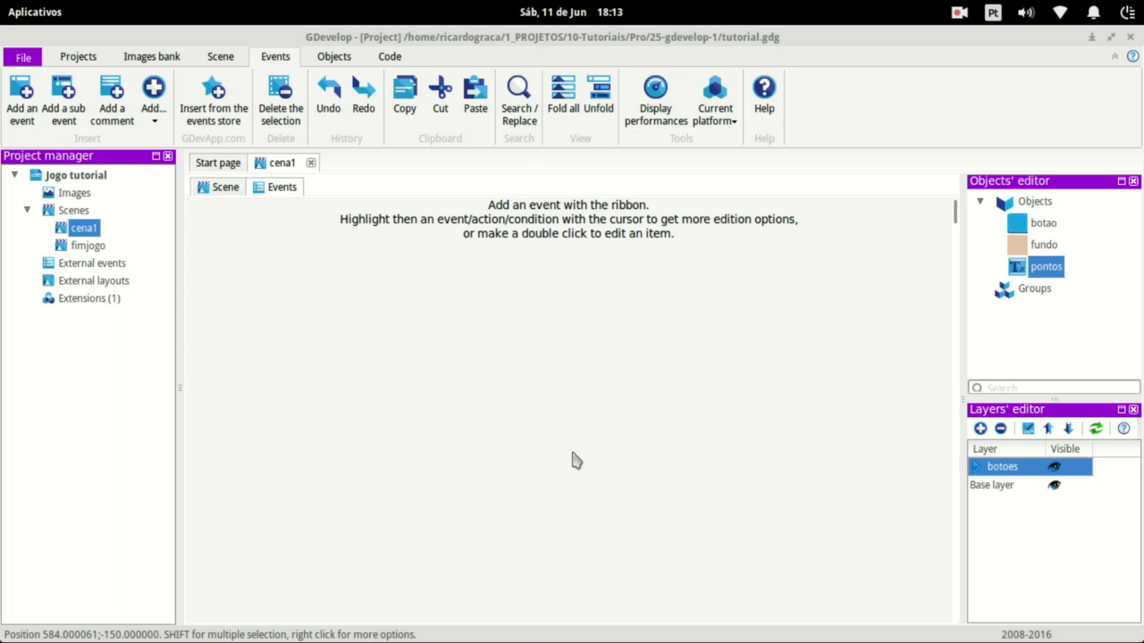
click(22, 96)
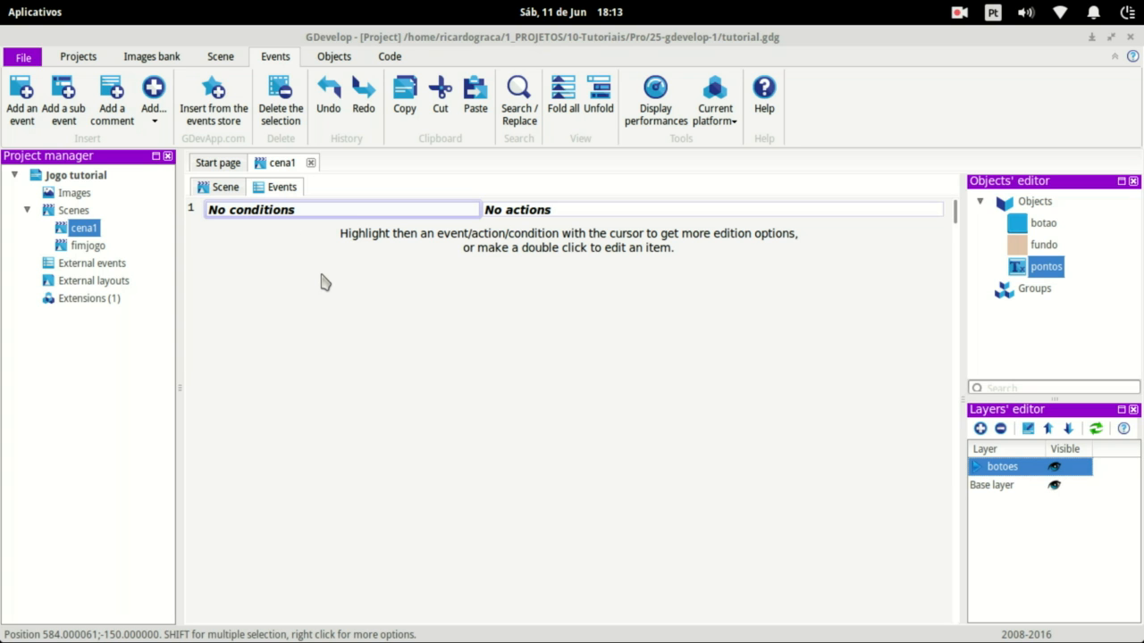
click(225, 187)
click(286, 189)
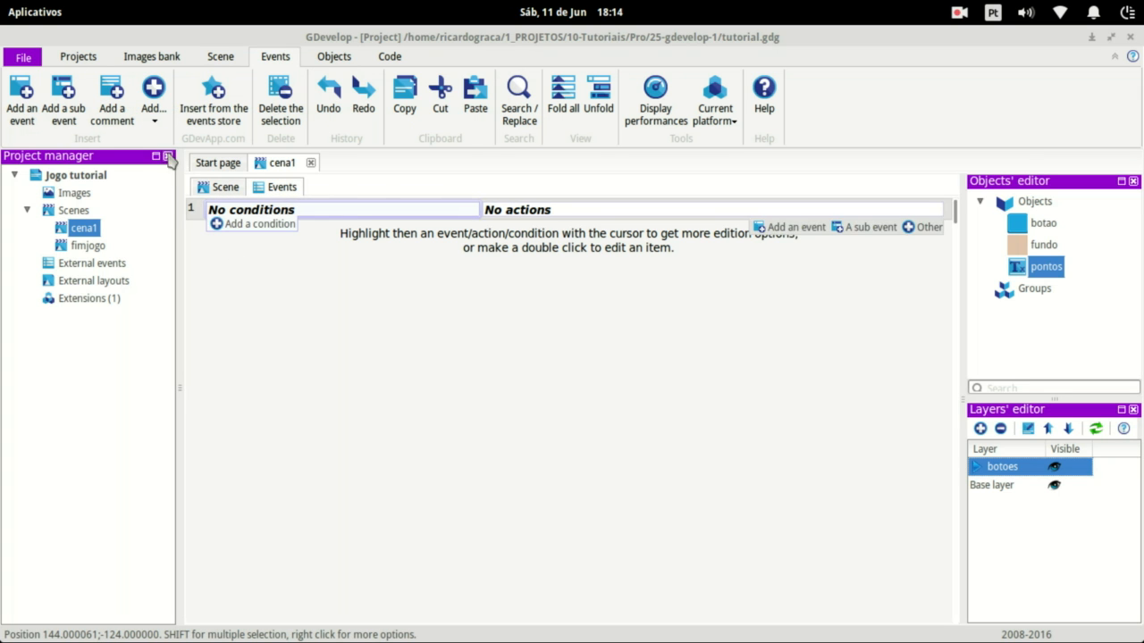
click(194, 215)
key(Delete)
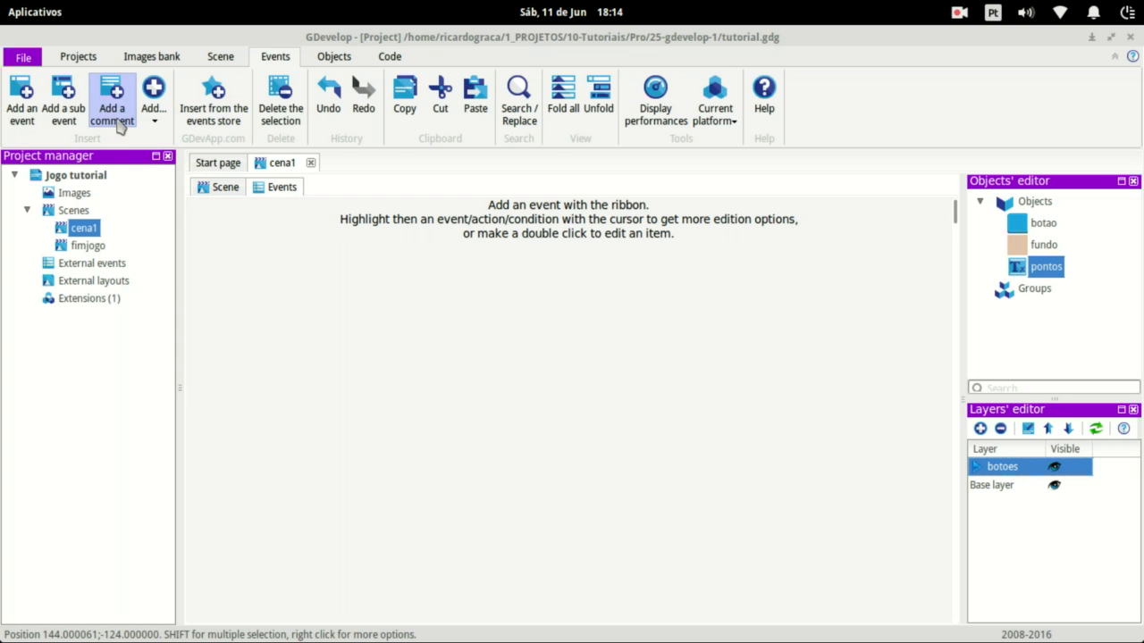
Add an events group named Botao to the cena1 events, keeping its default background colour
click(156, 130)
click(164, 171)
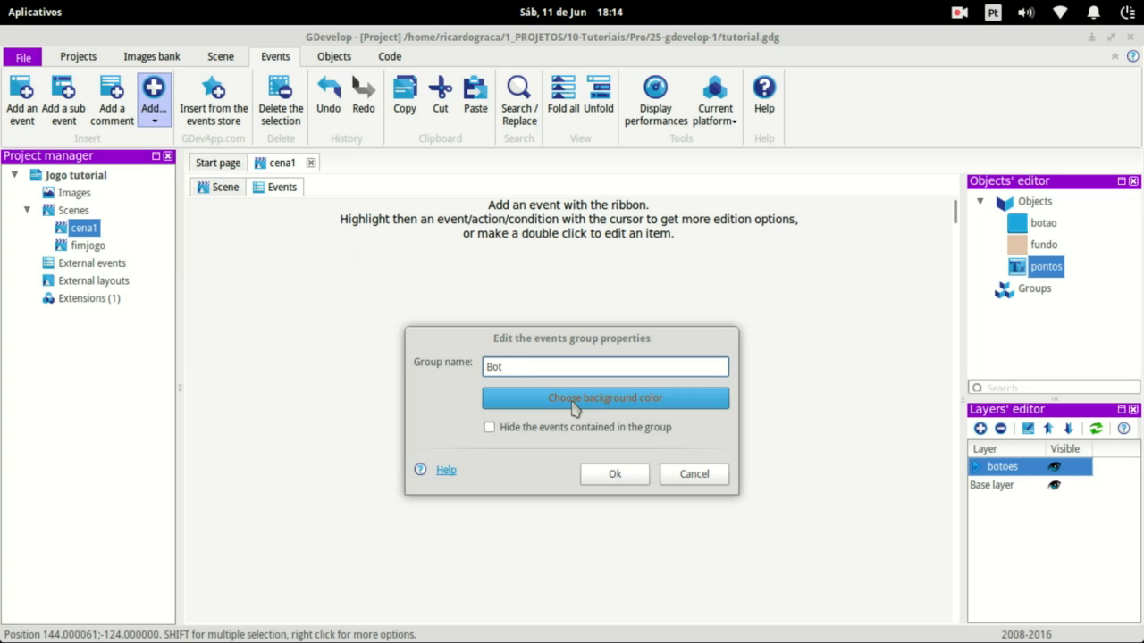
click(619, 476)
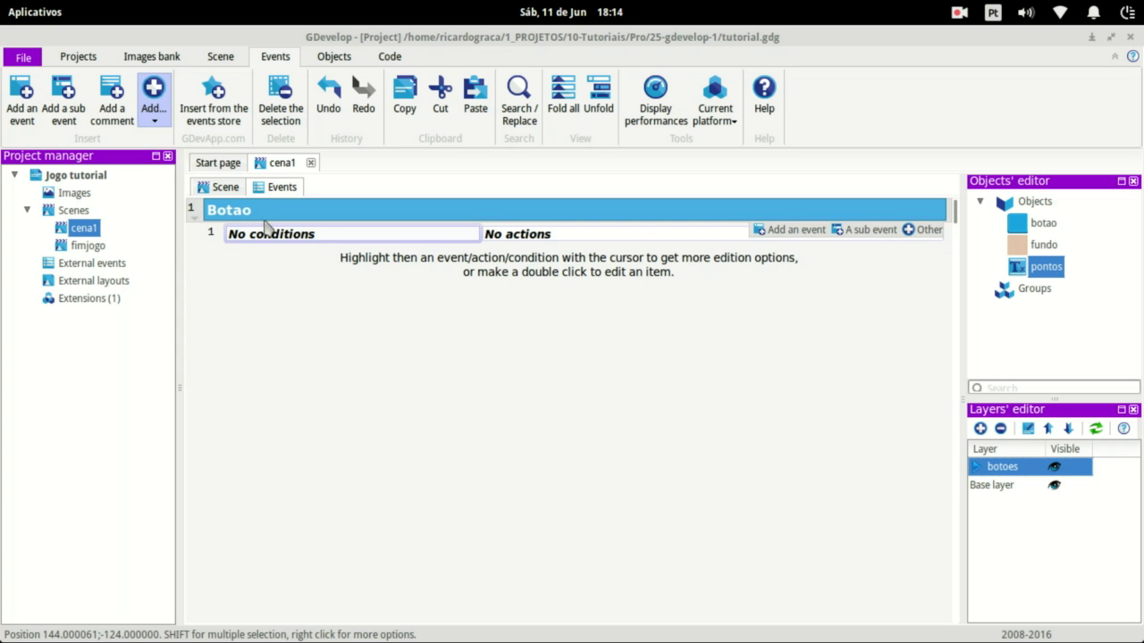
click(222, 190)
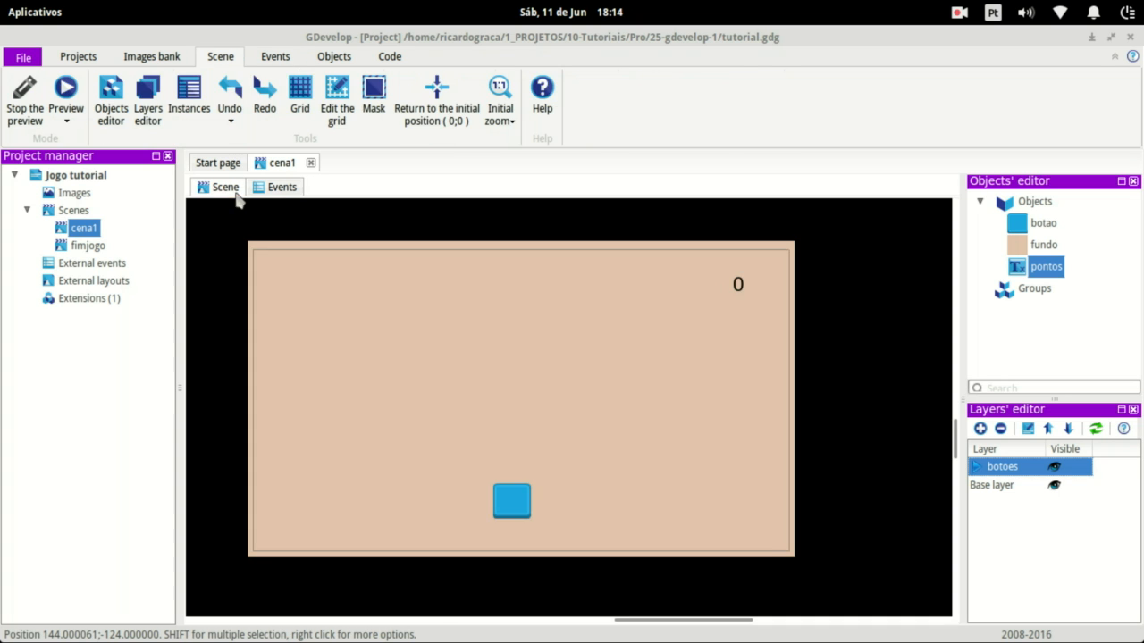
click(283, 189)
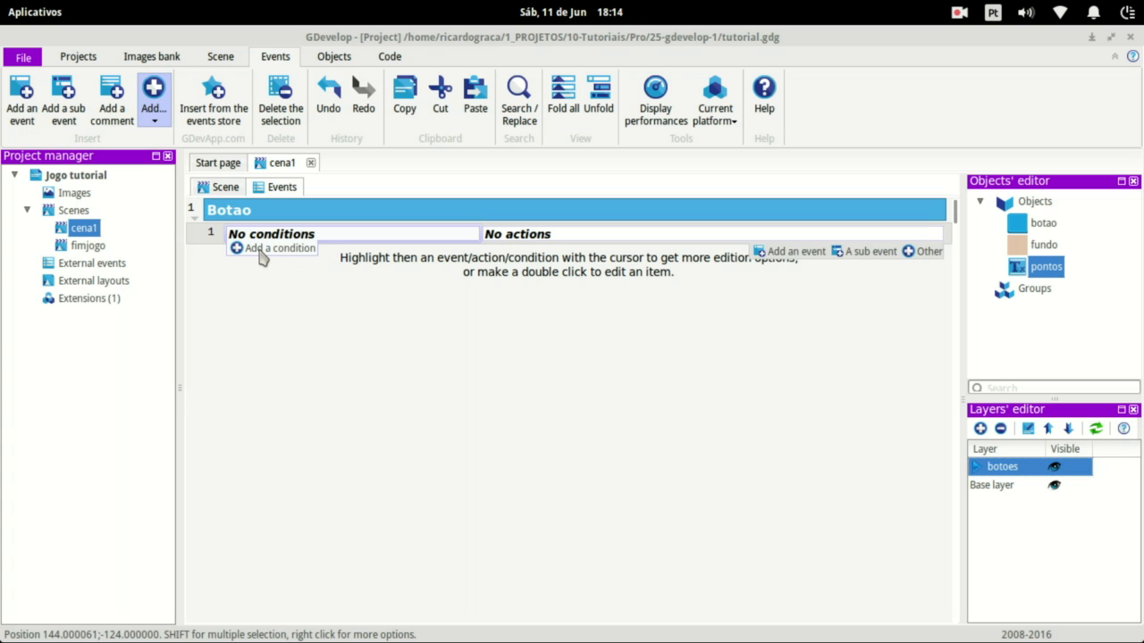
Give the event inside the Botao group the condition that the cursor/touch is on the botao object
click(261, 254)
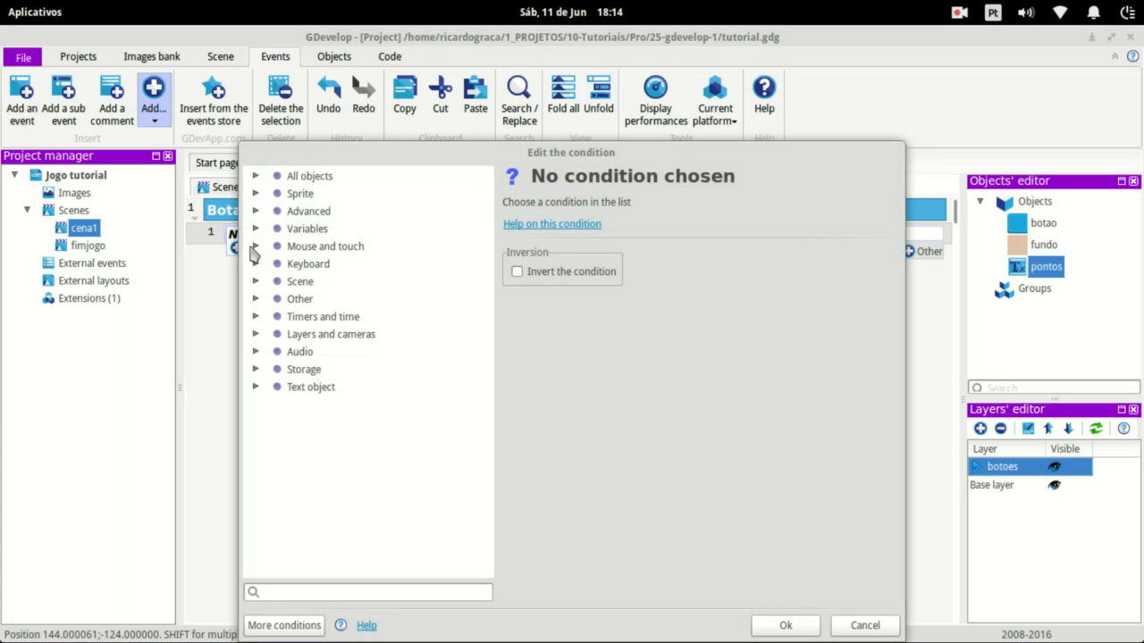
click(255, 247)
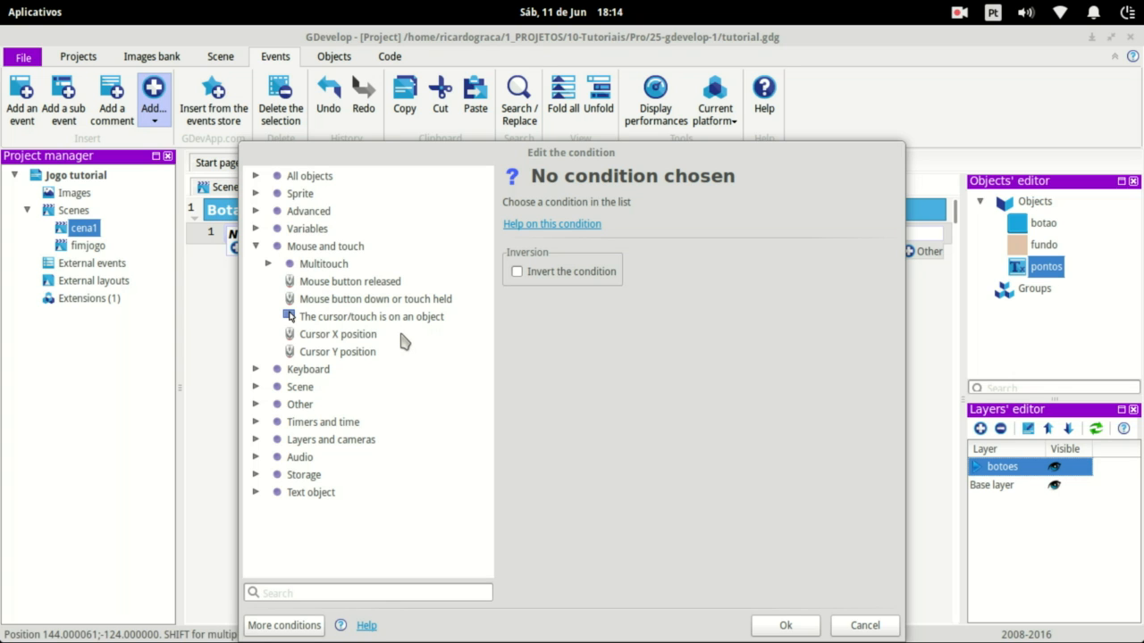
click(367, 317)
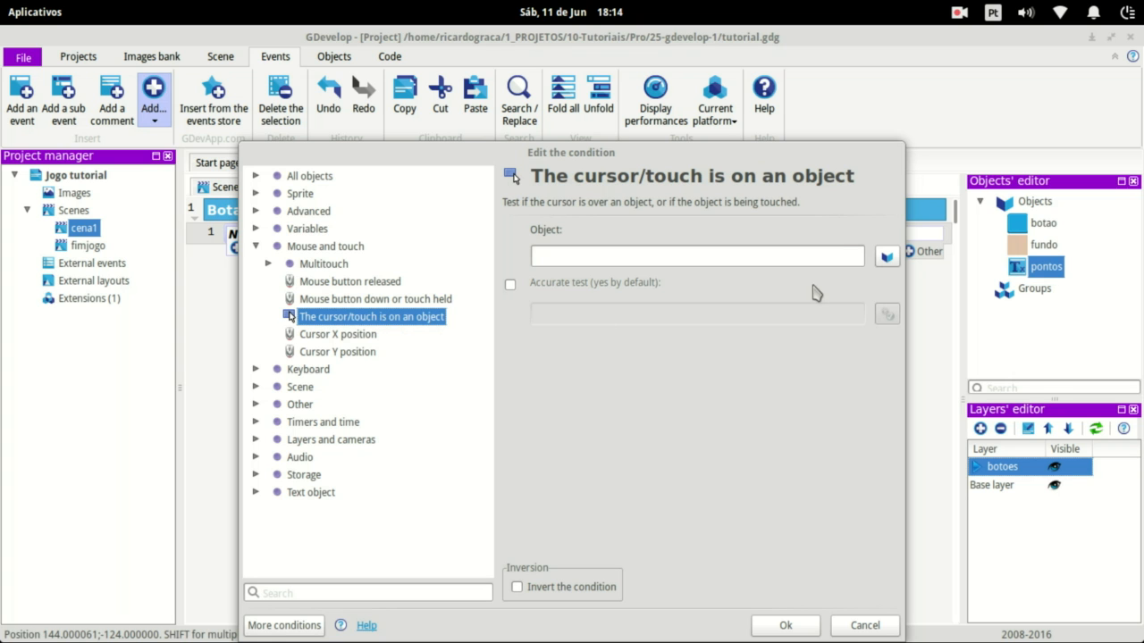
click(887, 256)
click(484, 258)
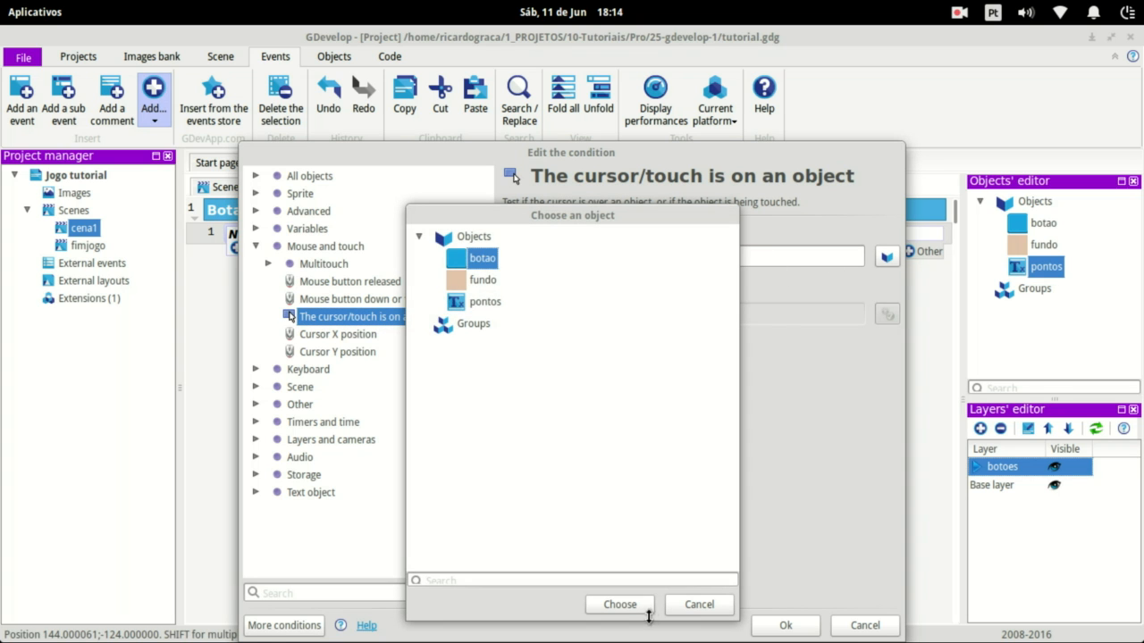
click(631, 607)
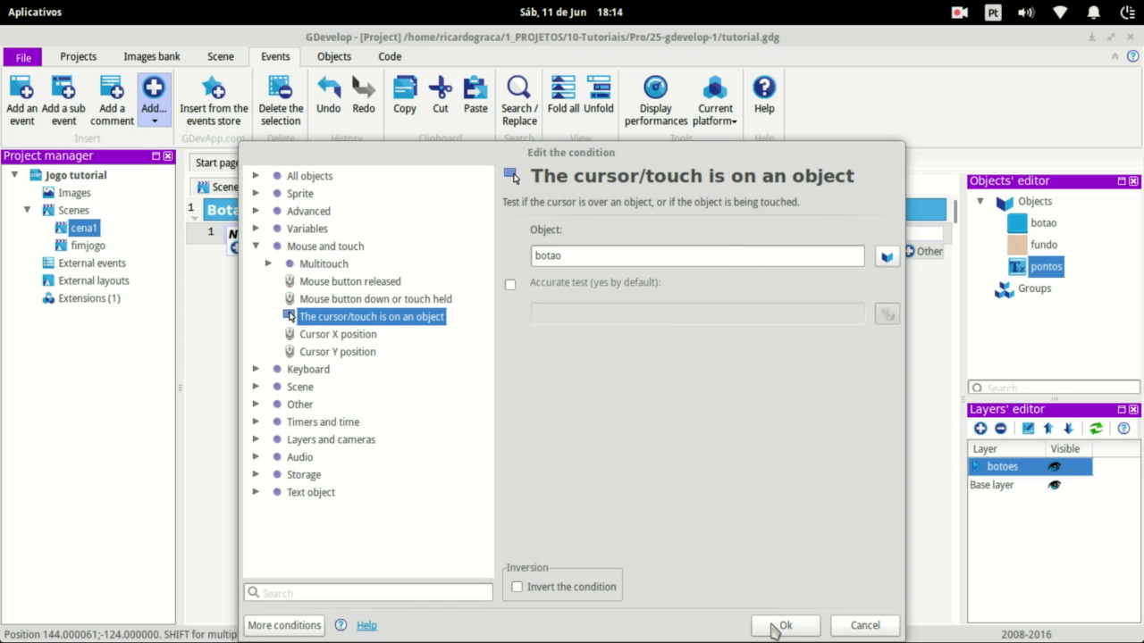
click(777, 626)
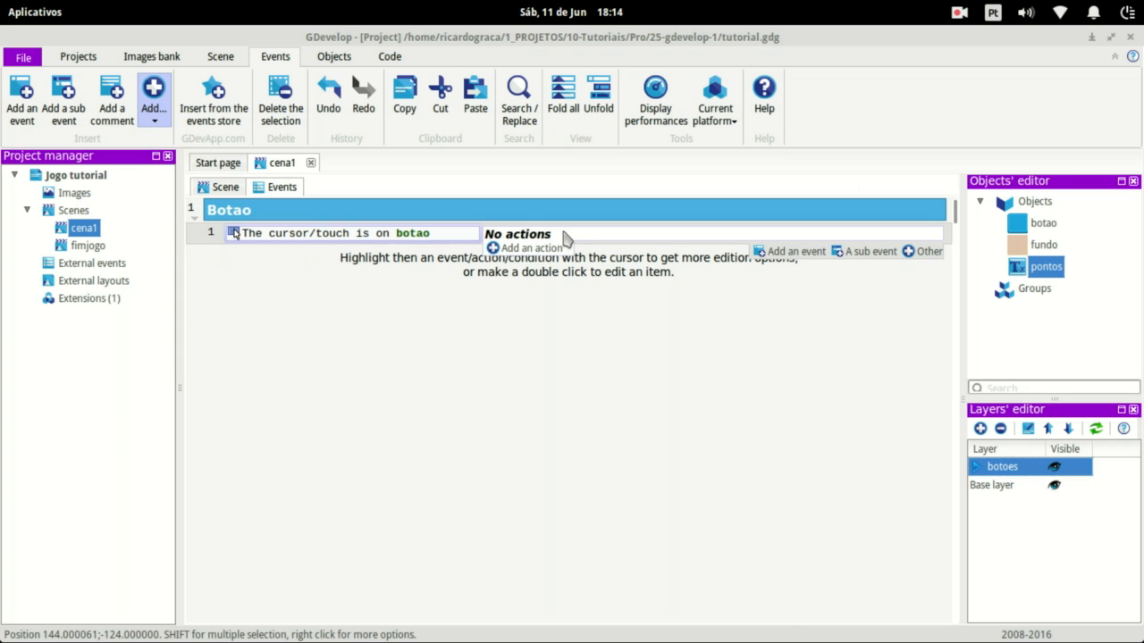
Add a sub-event under the cursor/touch event with the condition that the left mouse button is down or touch is held
click(861, 255)
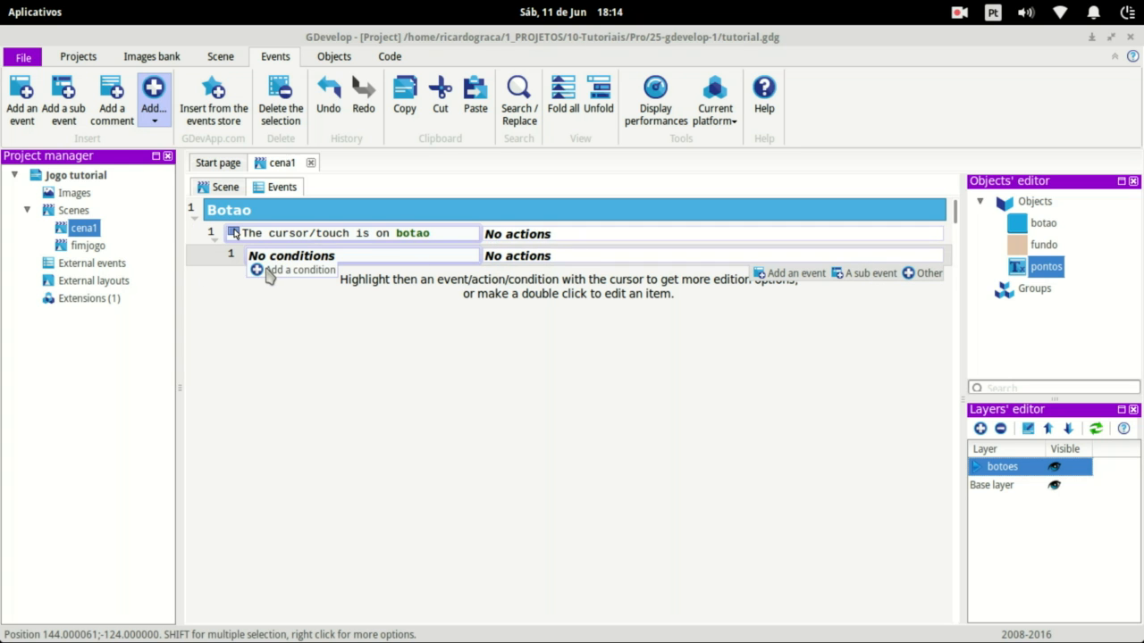
click(270, 273)
click(256, 246)
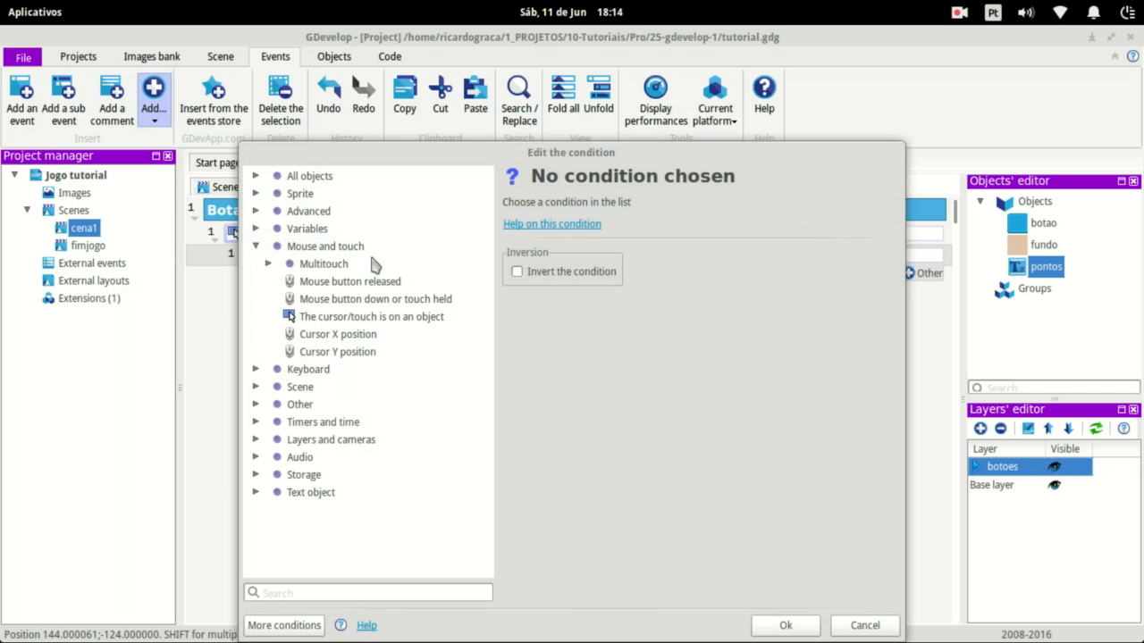
click(383, 299)
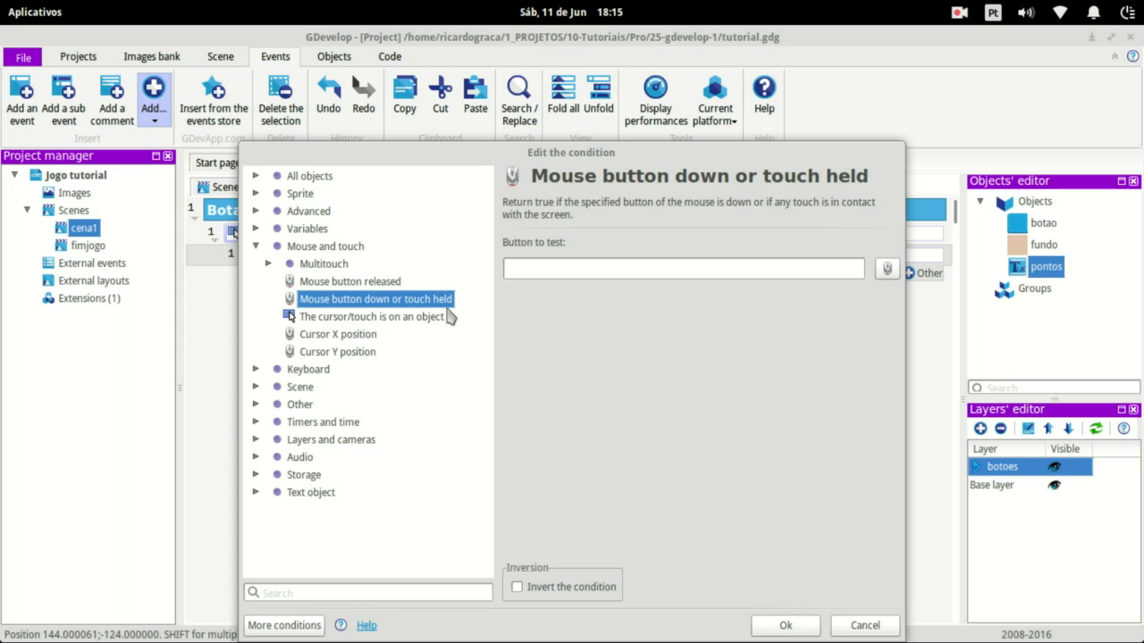
click(888, 270)
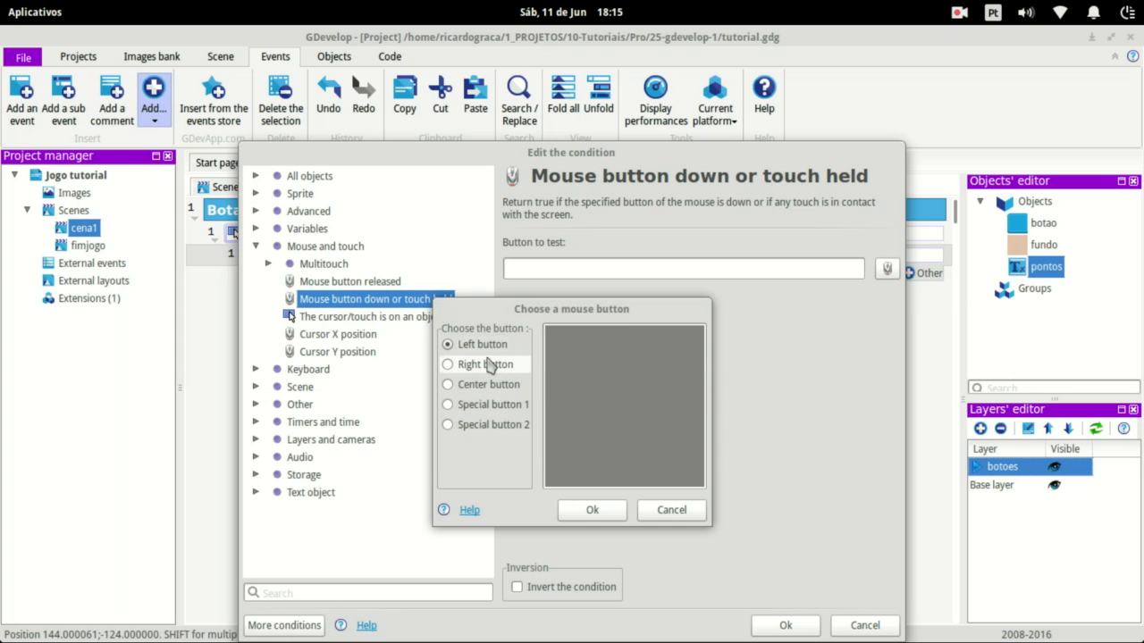
click(593, 510)
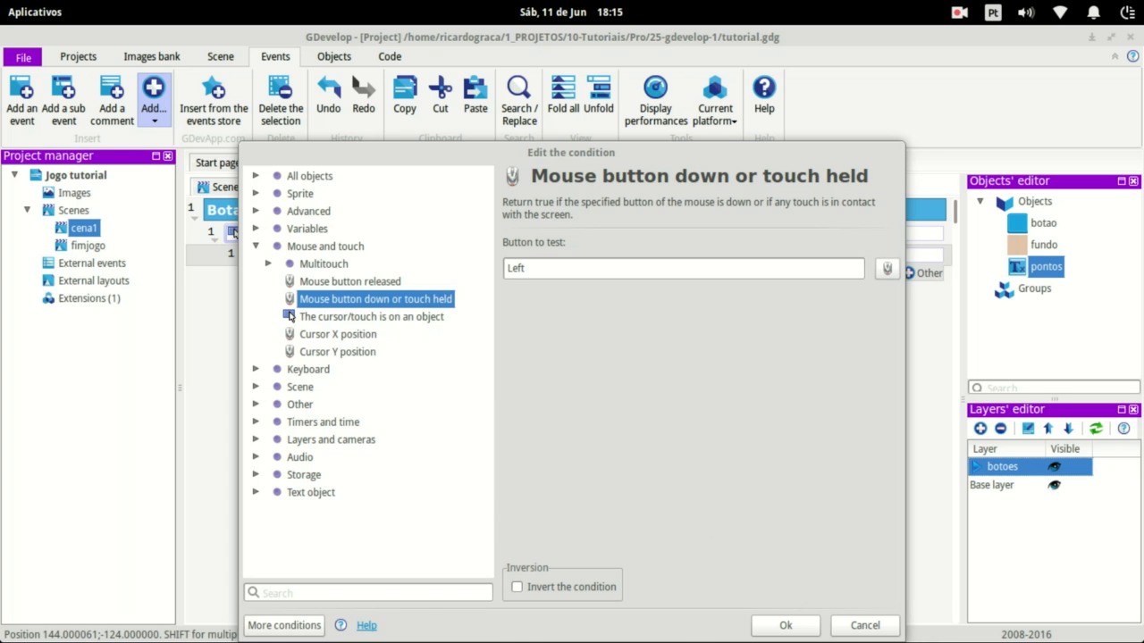
click(787, 623)
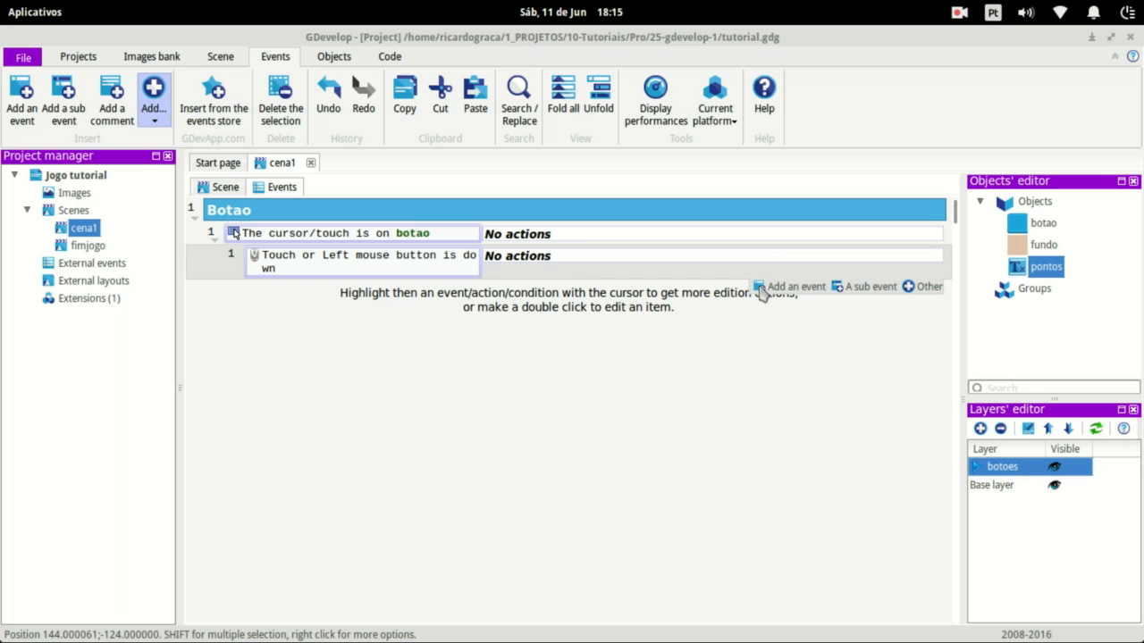
Give the sub-event an action that changes the animation of the botao object to = 1
click(500, 270)
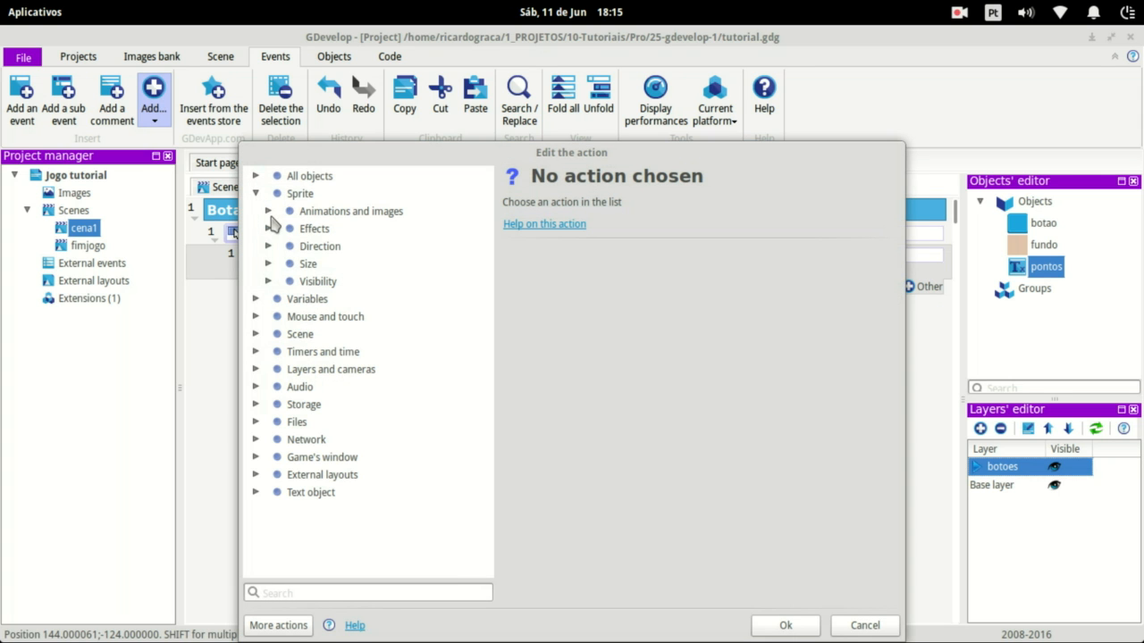
click(267, 212)
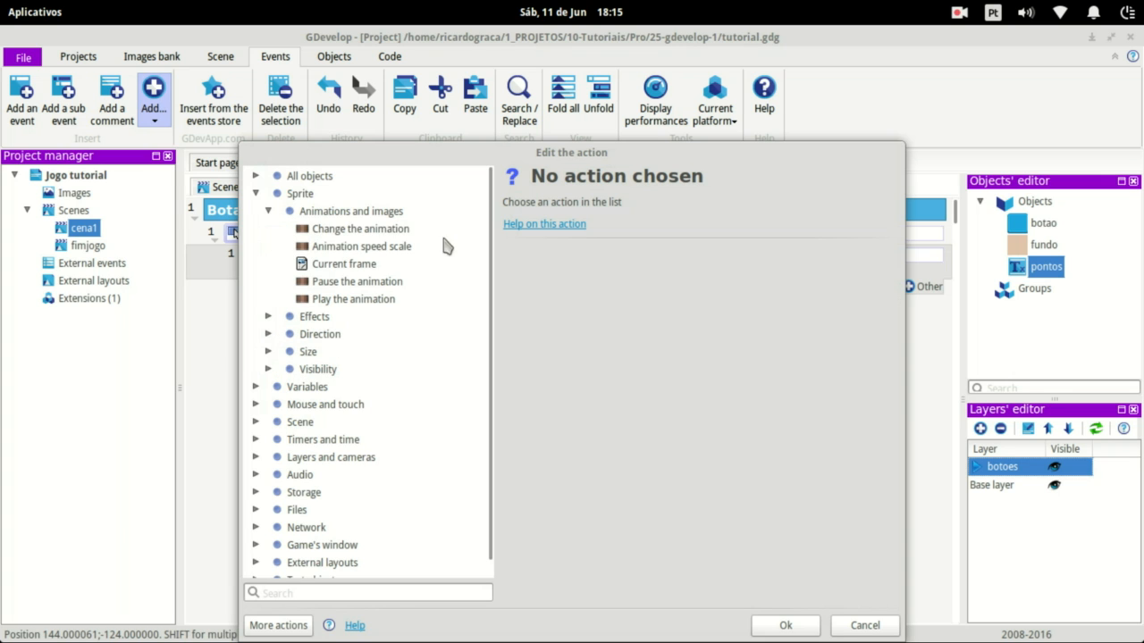
click(330, 230)
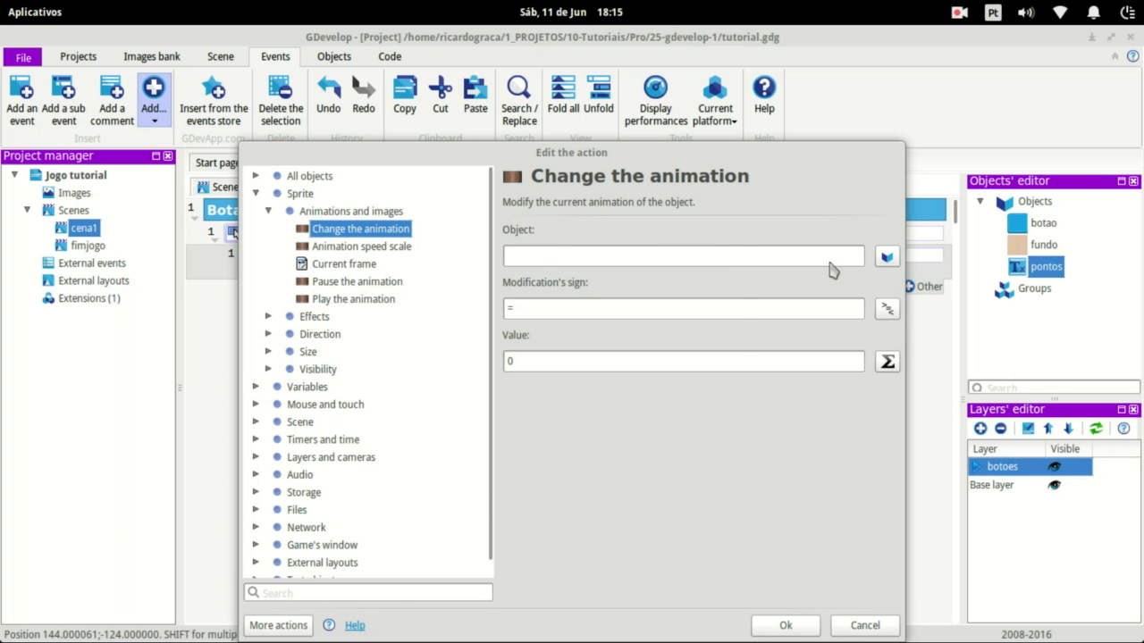
click(887, 257)
click(473, 259)
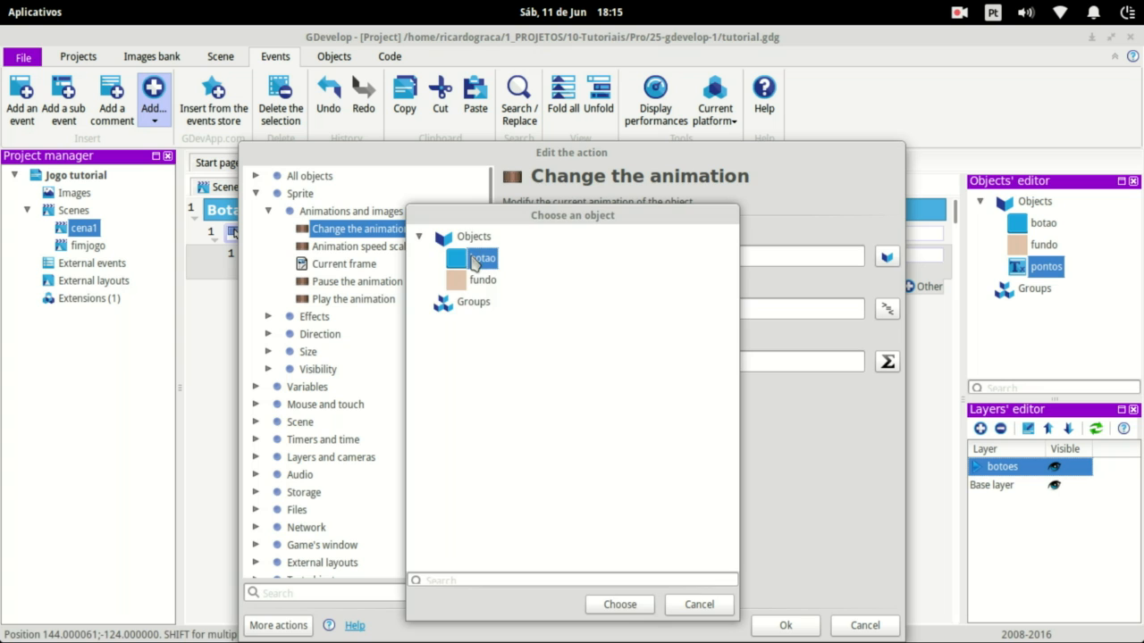
click(620, 605)
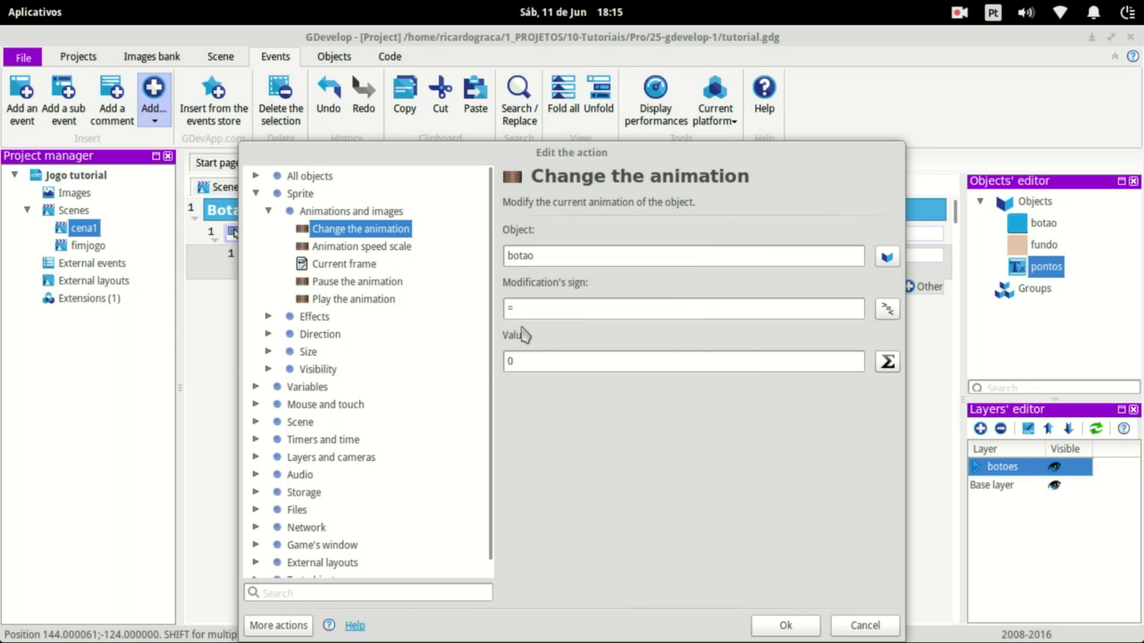
drag(525, 366, 503, 368)
text(1)
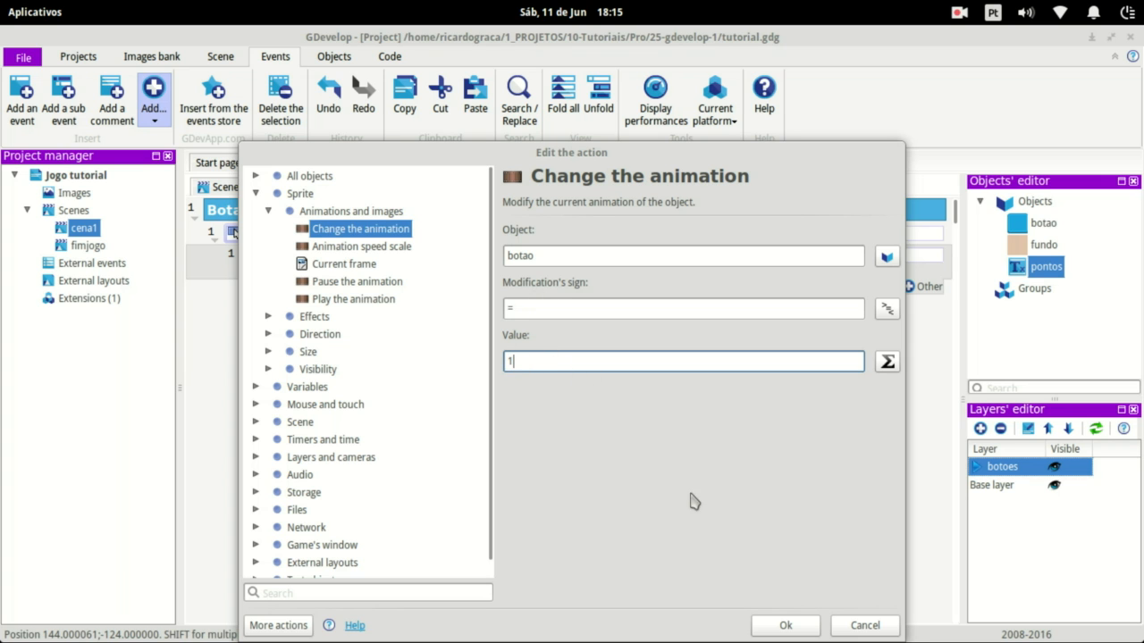
click(777, 625)
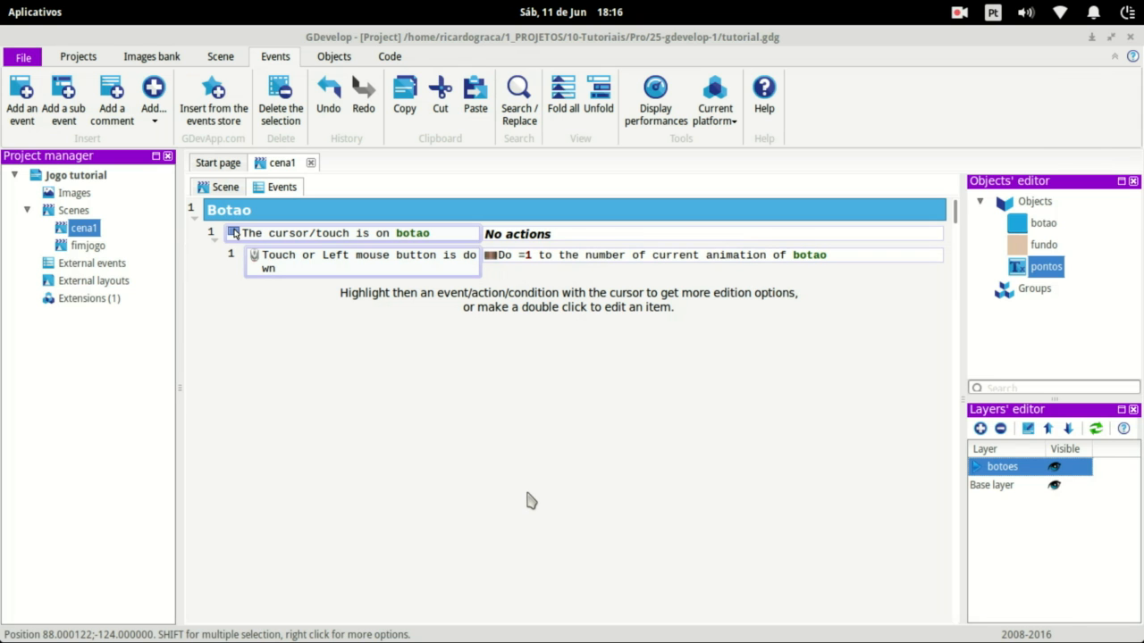
Check the cena1 scene layout, return to its events and collapse the sub-event under the cursor/touch condition
click(225, 186)
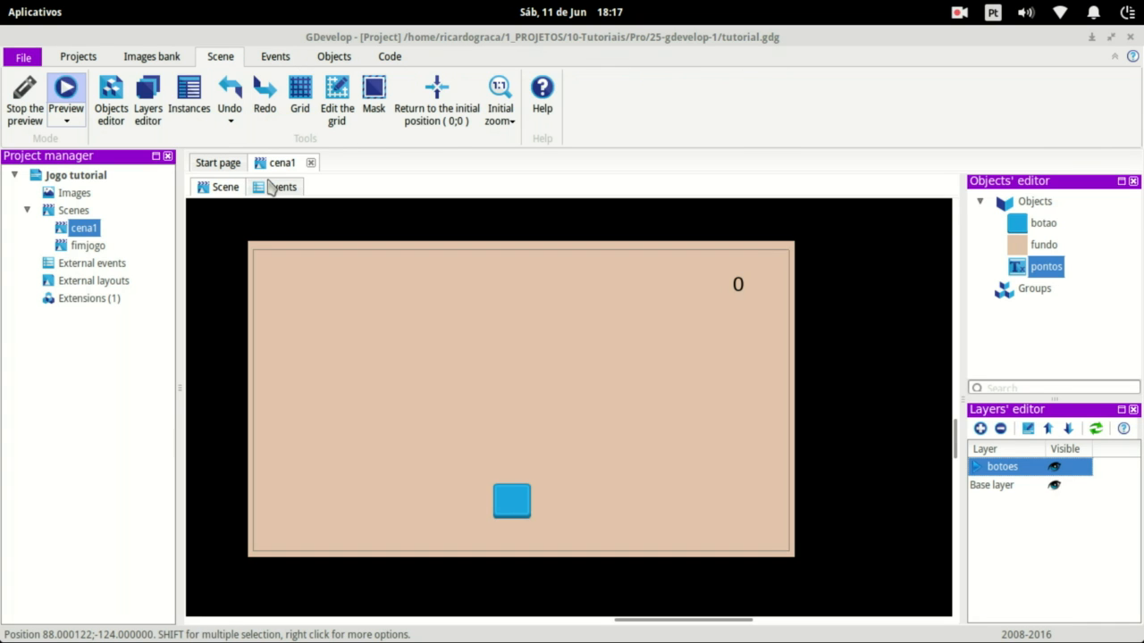
click(280, 188)
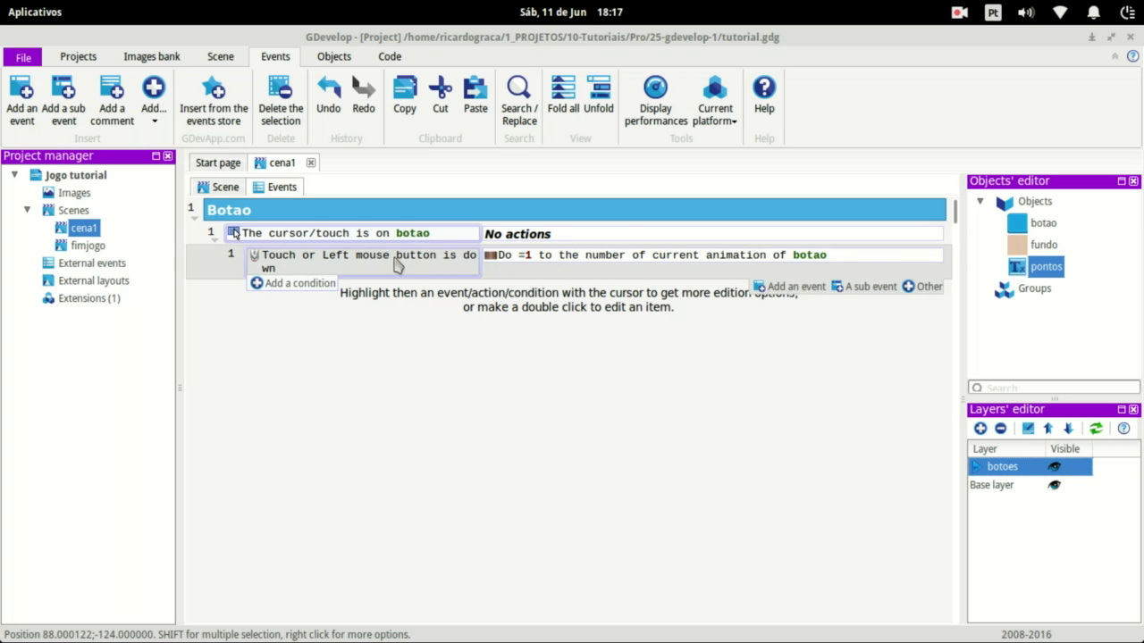
click(213, 241)
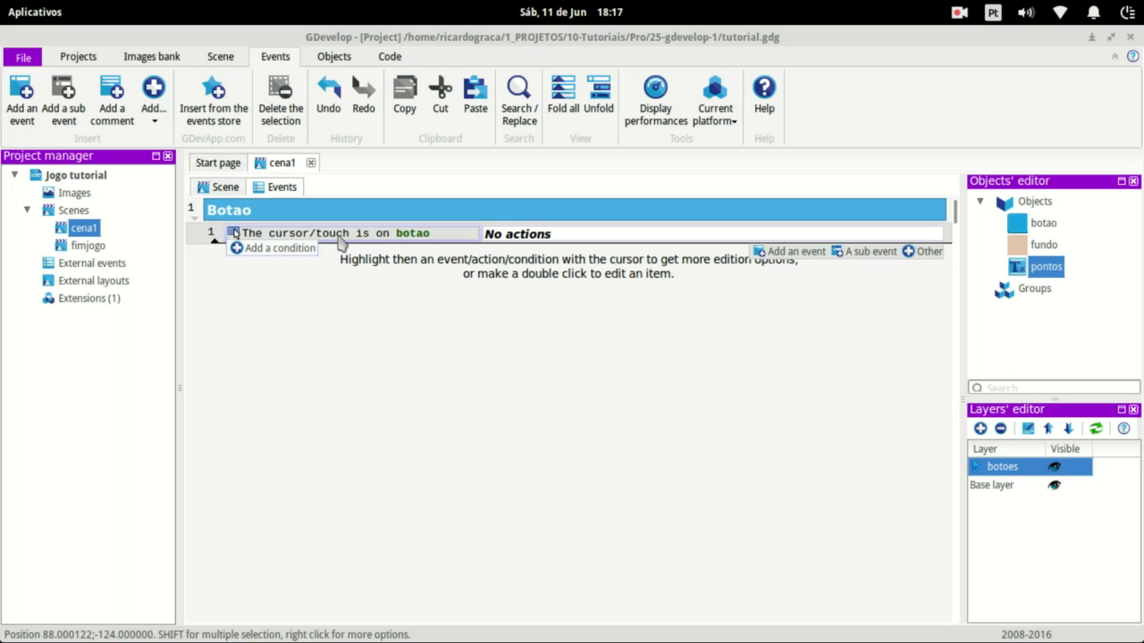
click(215, 241)
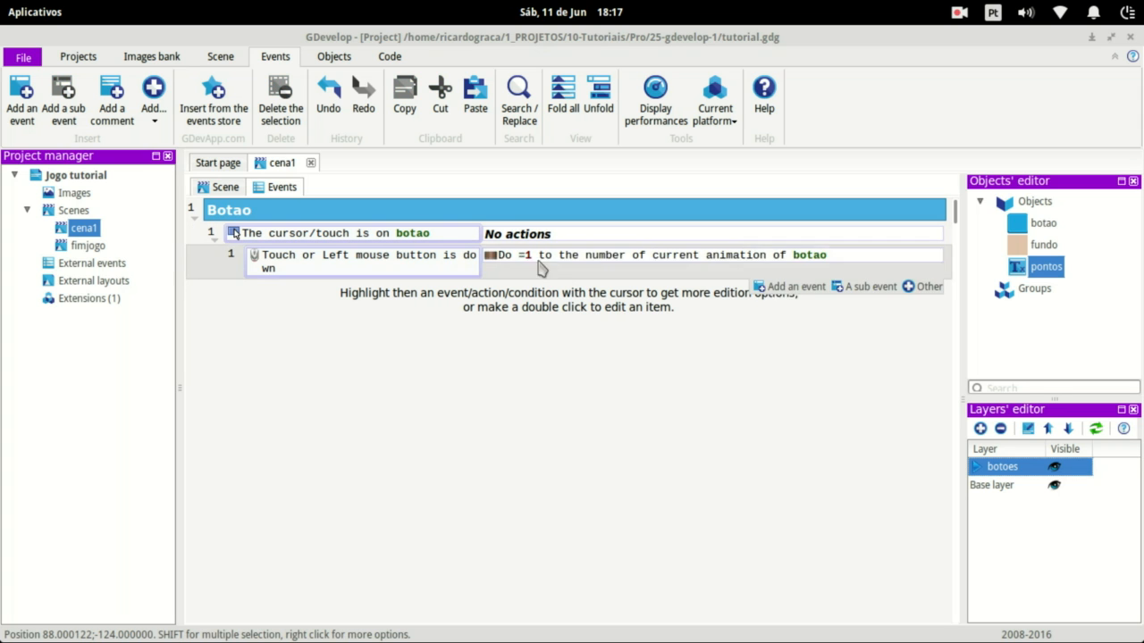
click(214, 243)
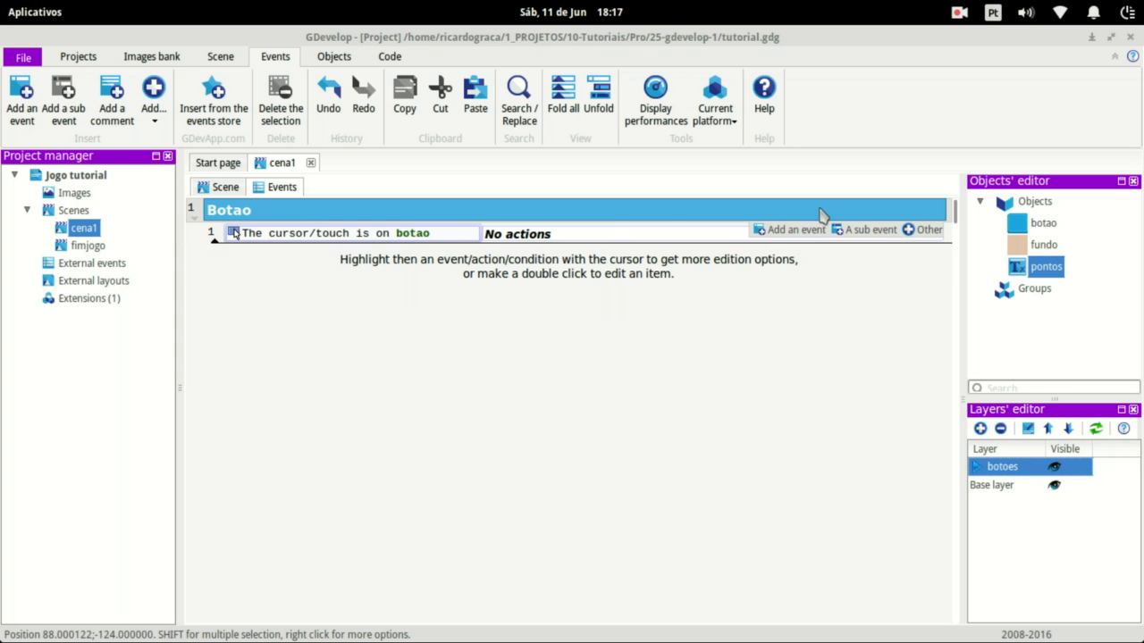
click(796, 230)
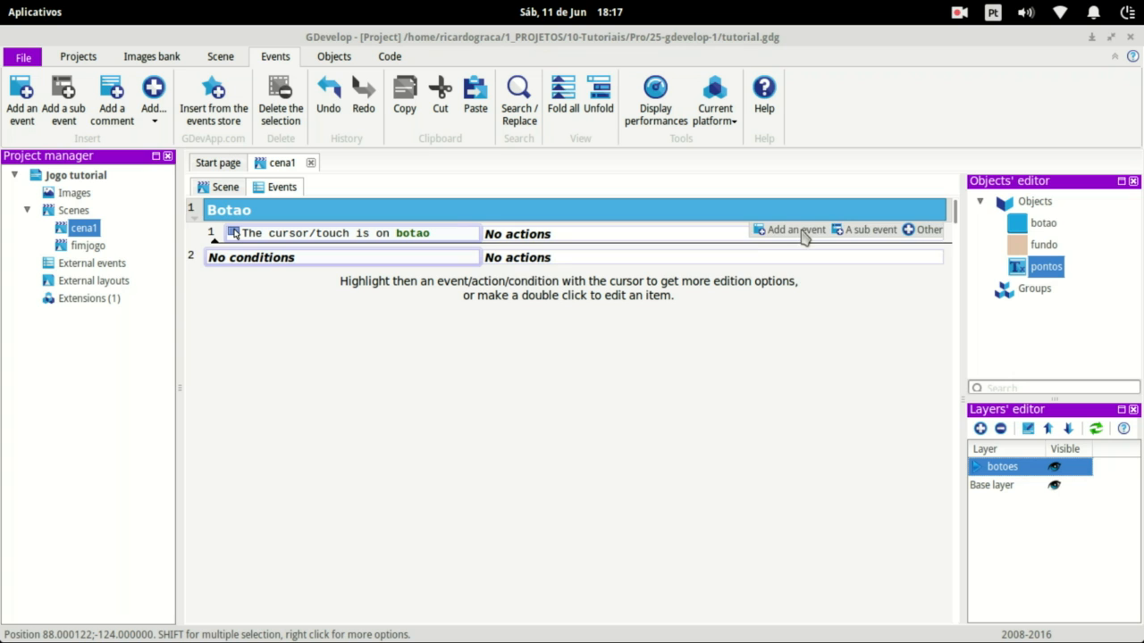
click(198, 273)
key(Delete)
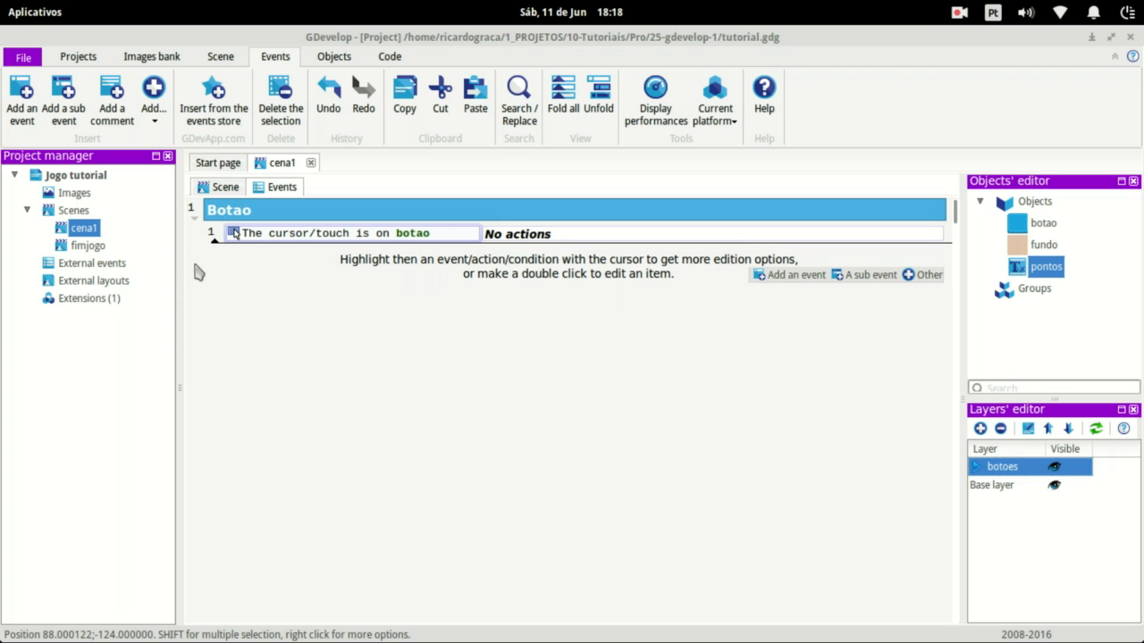
Add a second event inside the Botao group and copy the cursor/touch is on botao condition into it
mouse_move(279, 255)
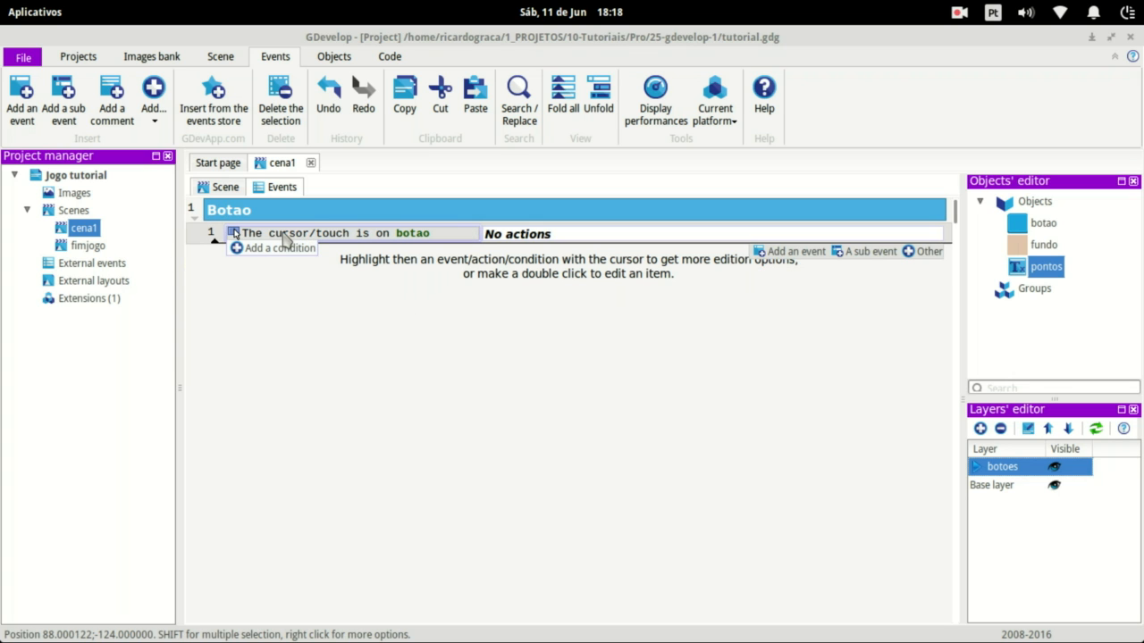
click(758, 252)
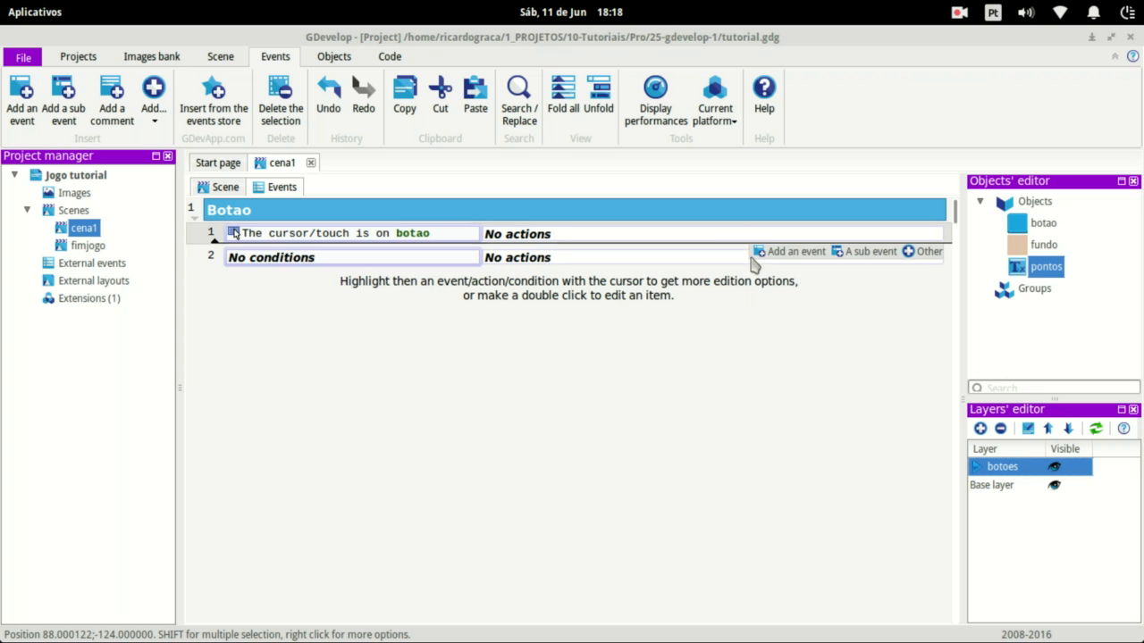
click(242, 235)
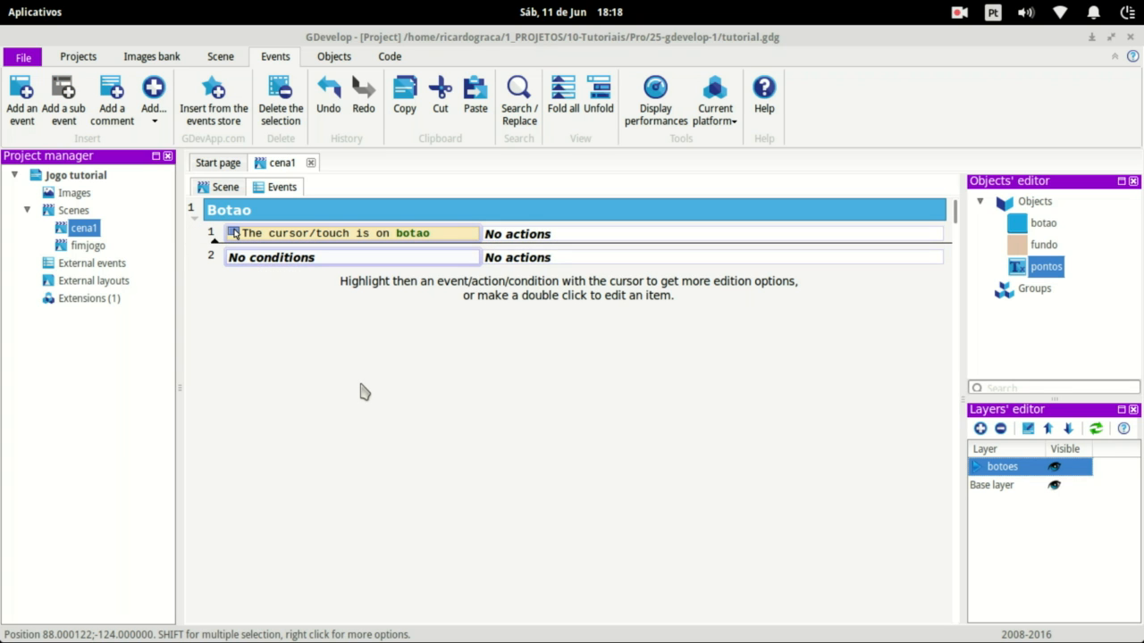
click(298, 279)
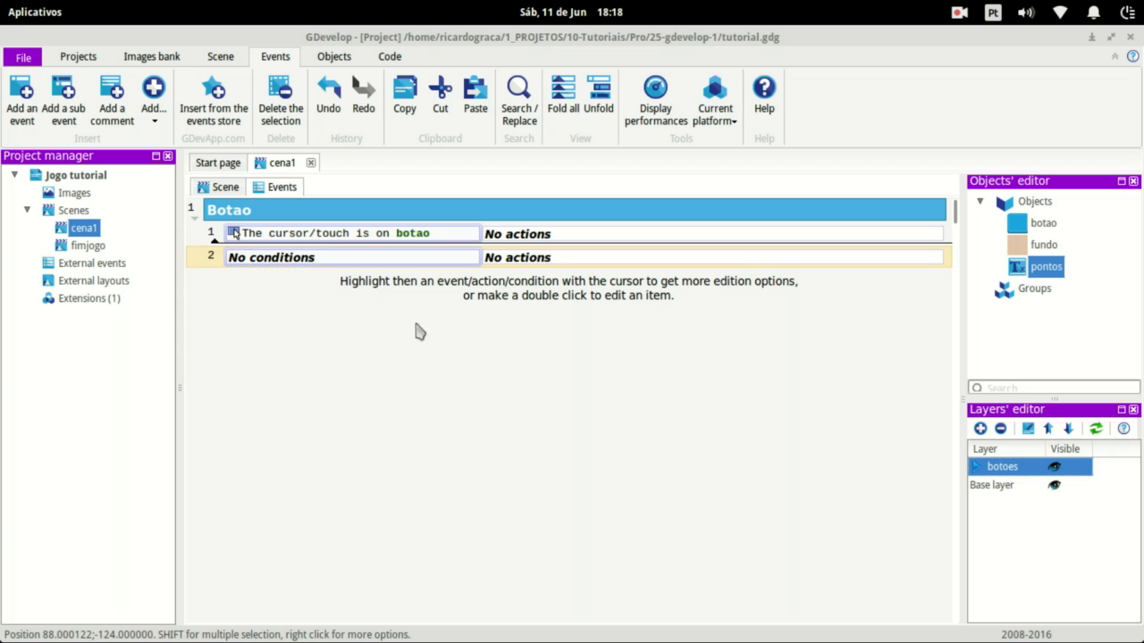
mouse_move(306, 268)
key(ctrl+v)
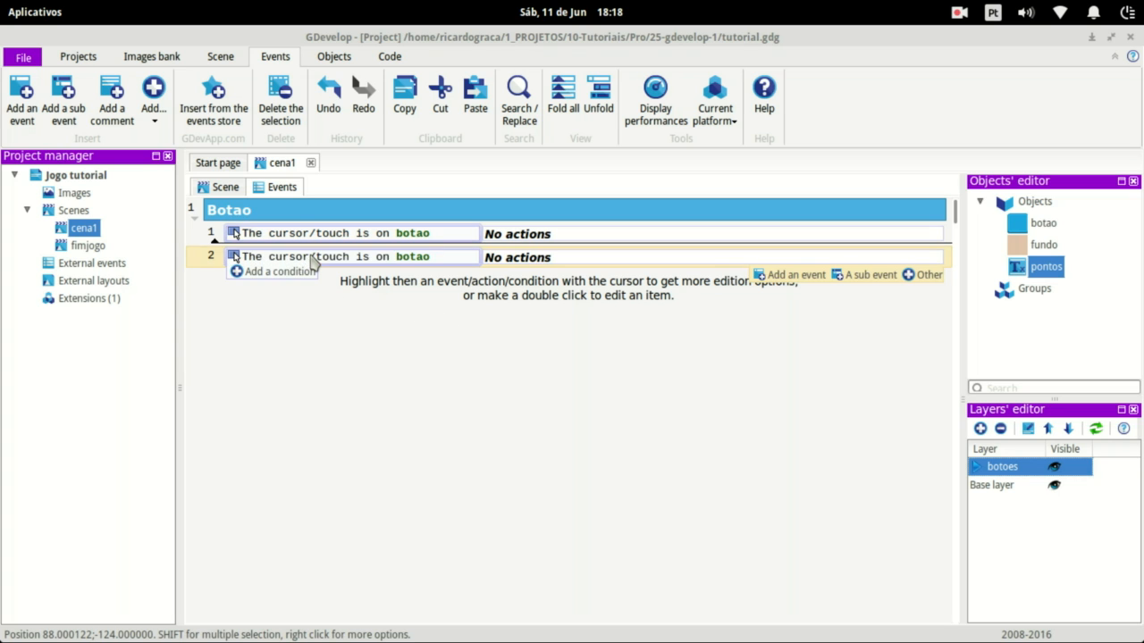
Invert the cursor/touch is on botao condition of the second event in the Botao group
double_click(238, 258)
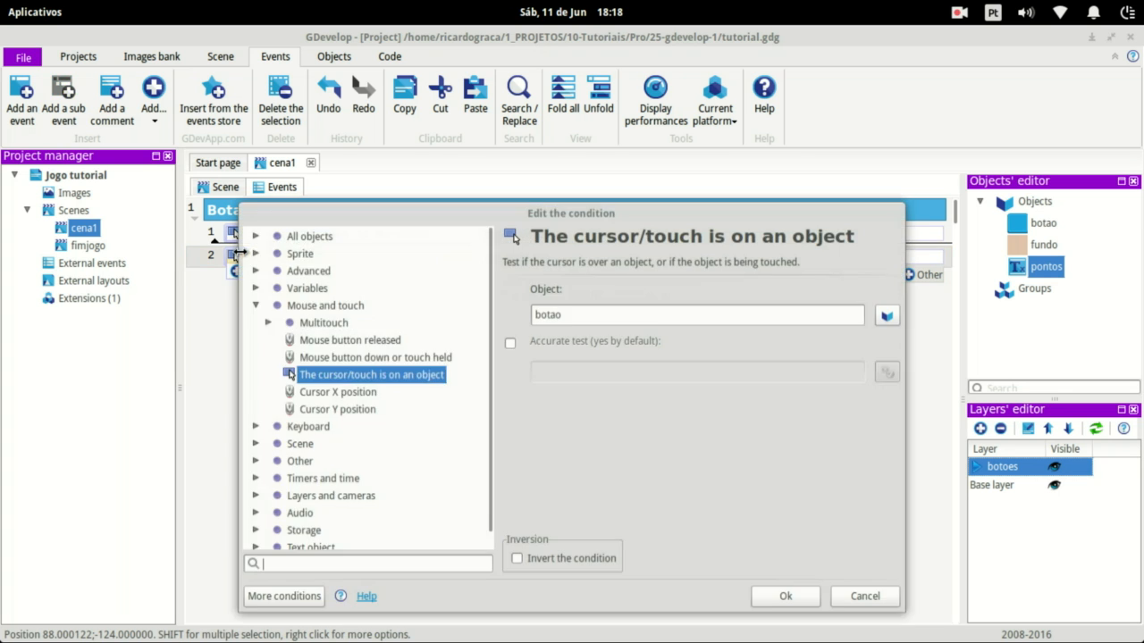
click(527, 565)
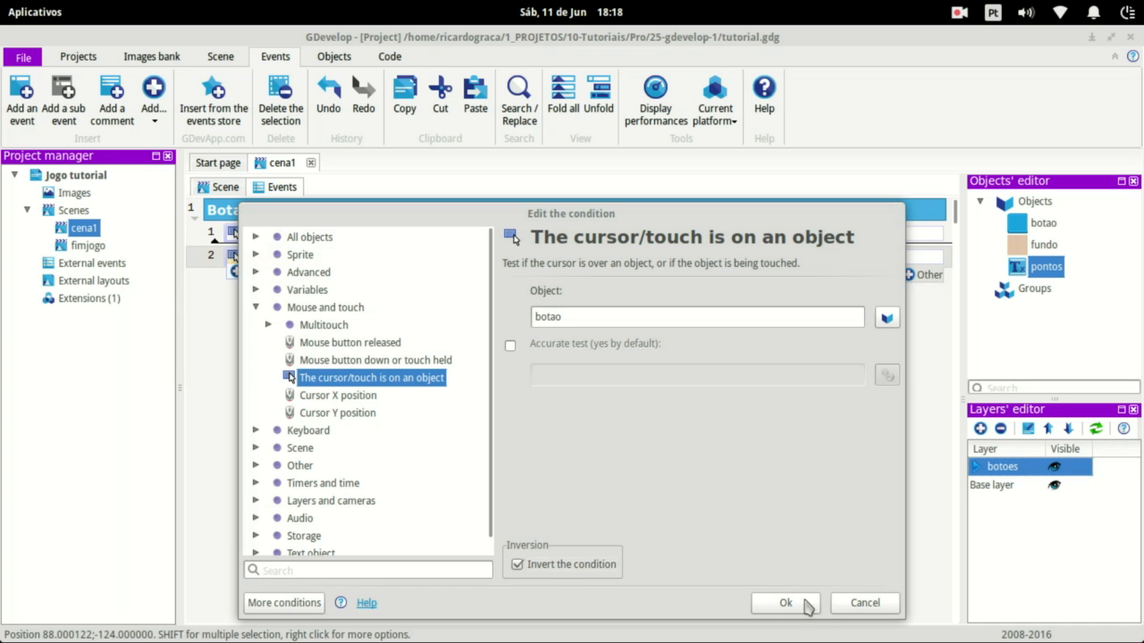
click(807, 604)
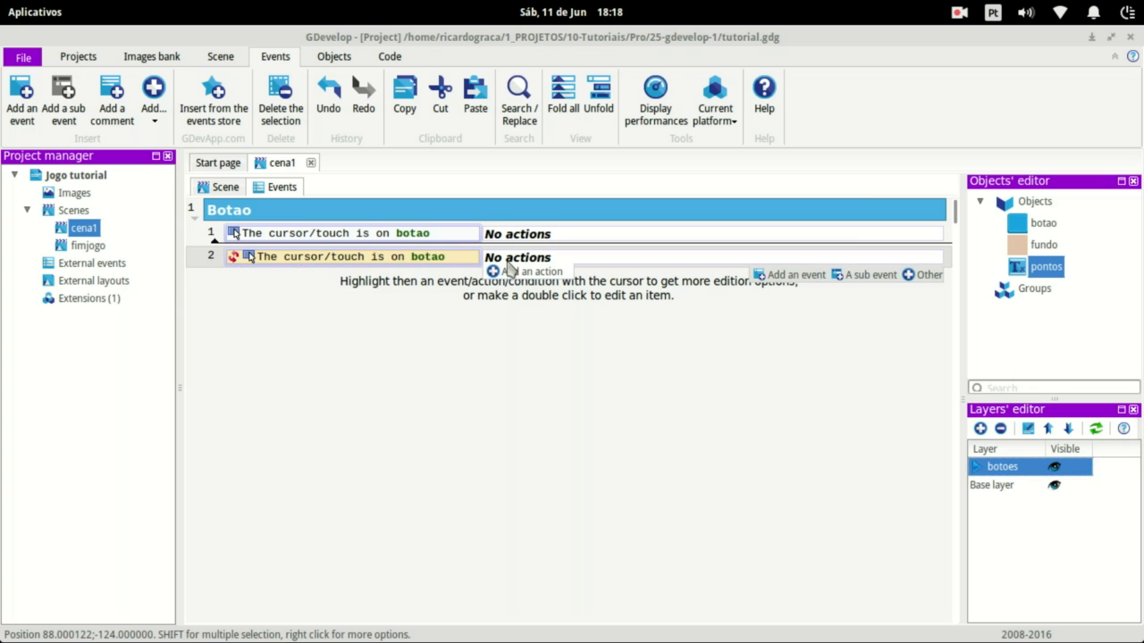
Give the inverted cursor/touch event an action that changes the animation of botao to = 0
click(498, 272)
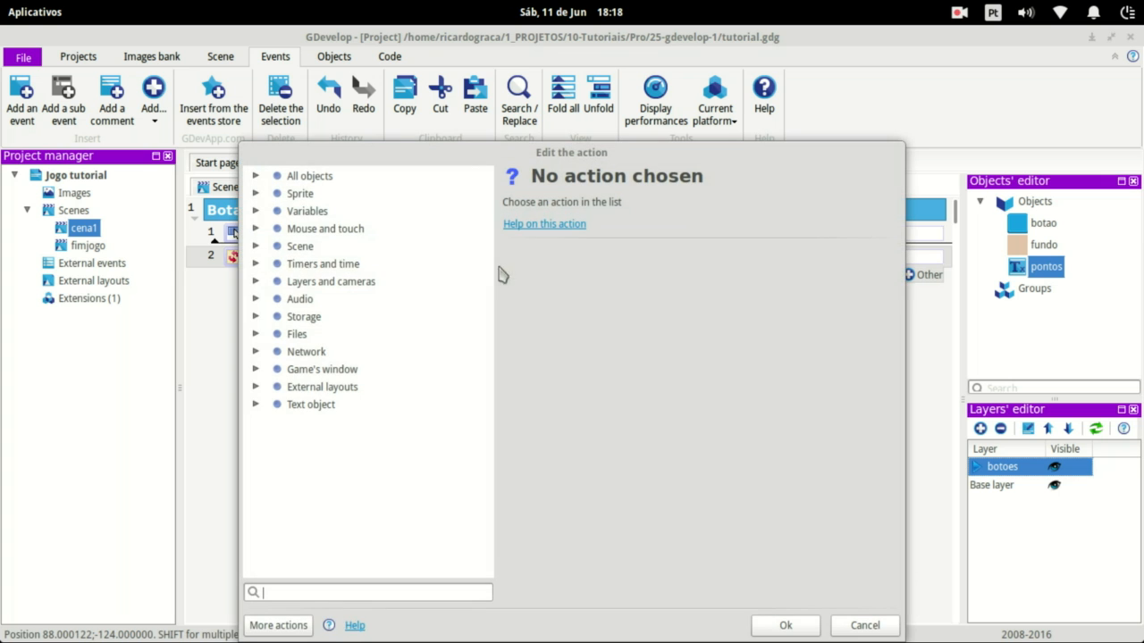
click(256, 194)
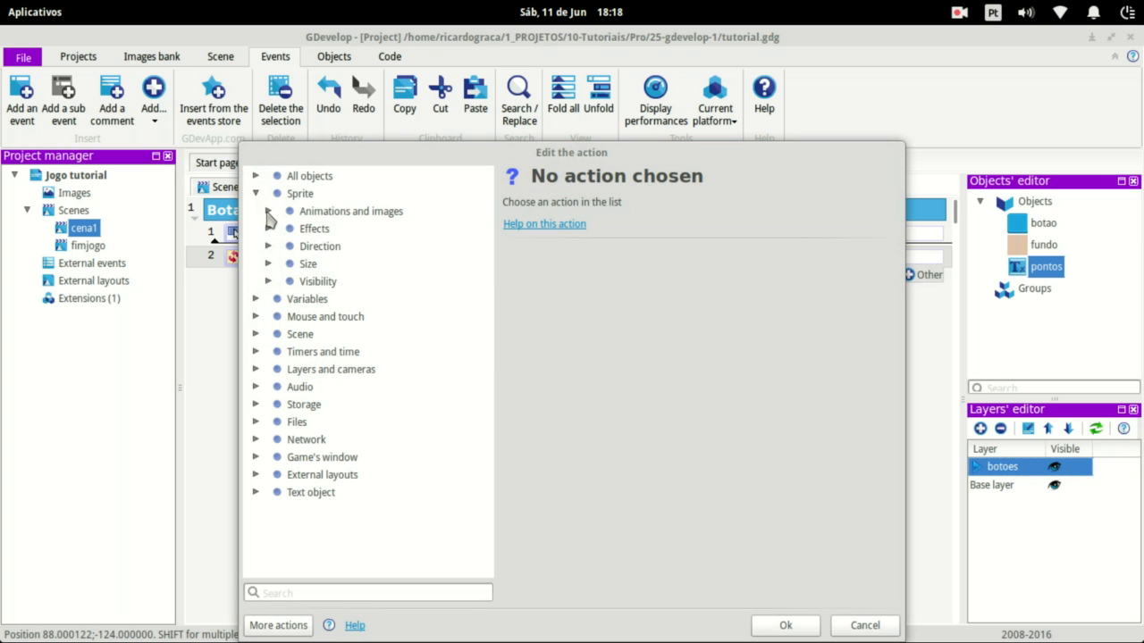
click(268, 212)
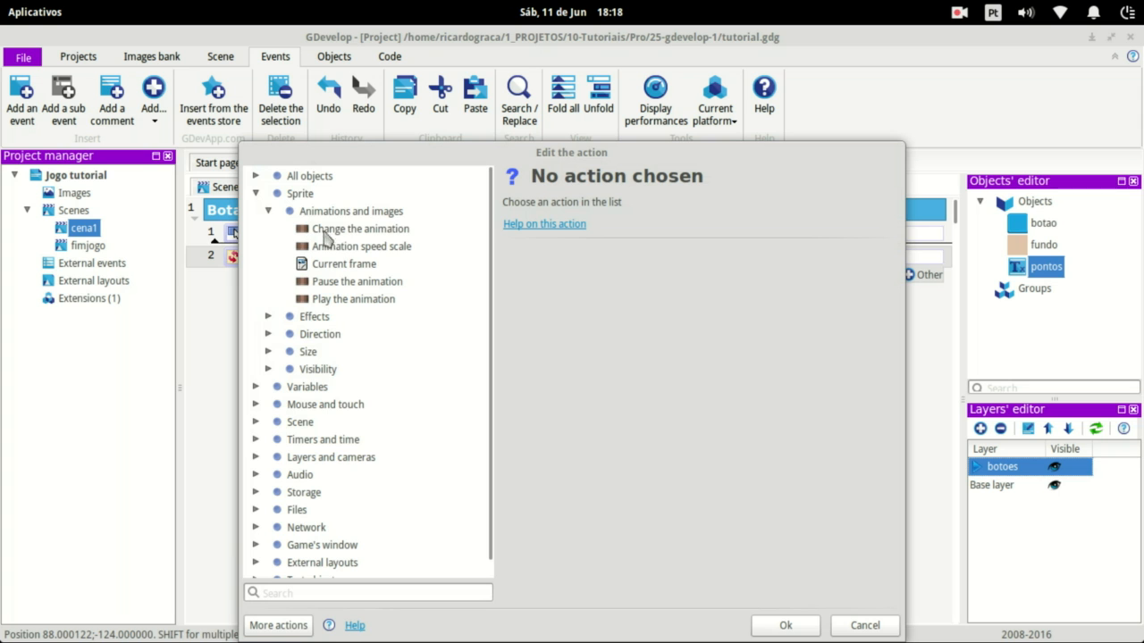
click(393, 232)
click(886, 258)
click(481, 261)
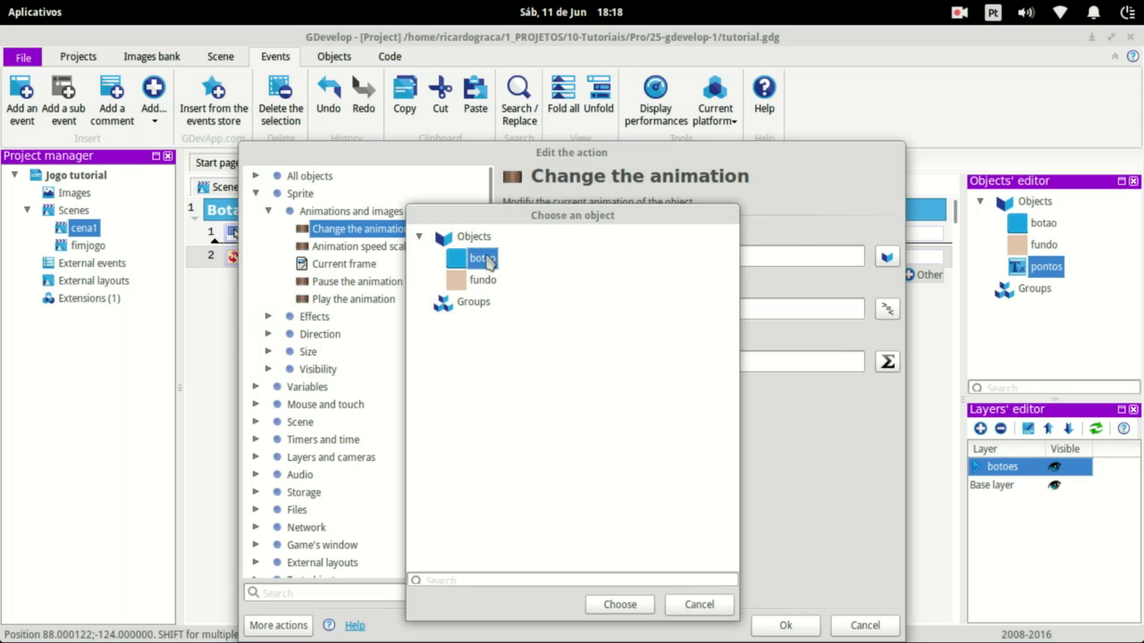
click(626, 604)
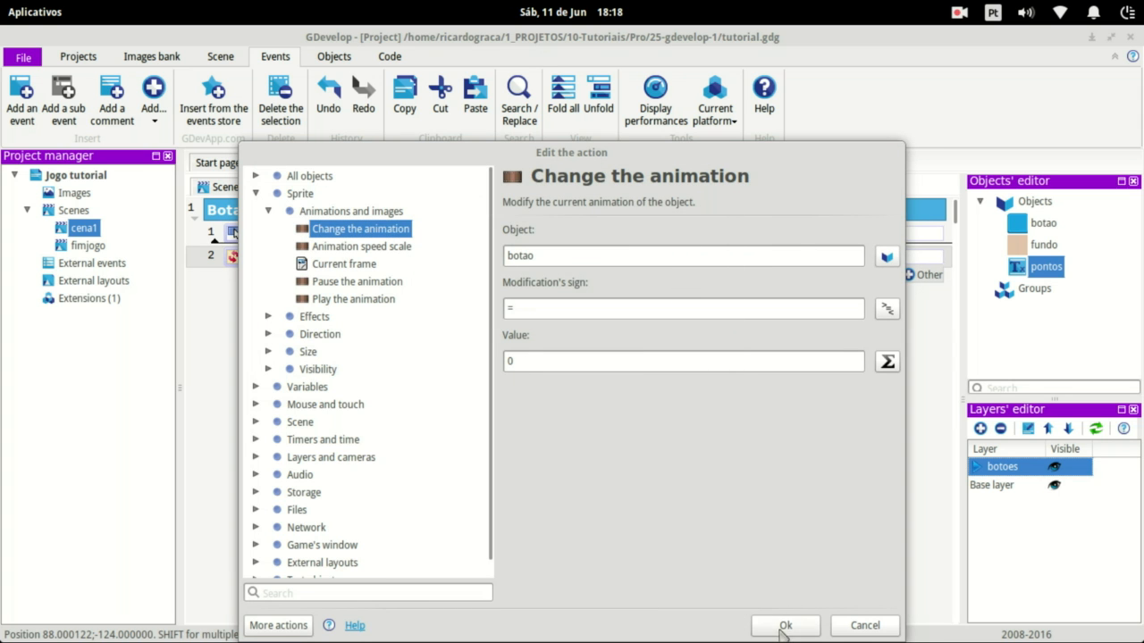
click(786, 626)
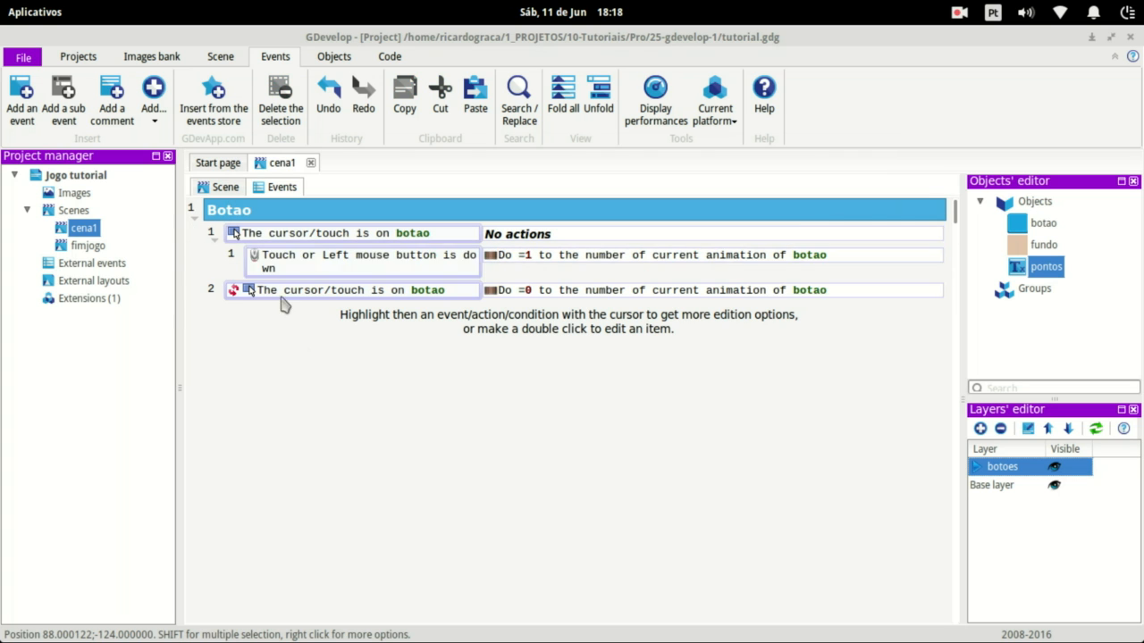
Preview the cena1 scene in the browser, test the blue button's response to repeated clicks, and close the preview
click(225, 187)
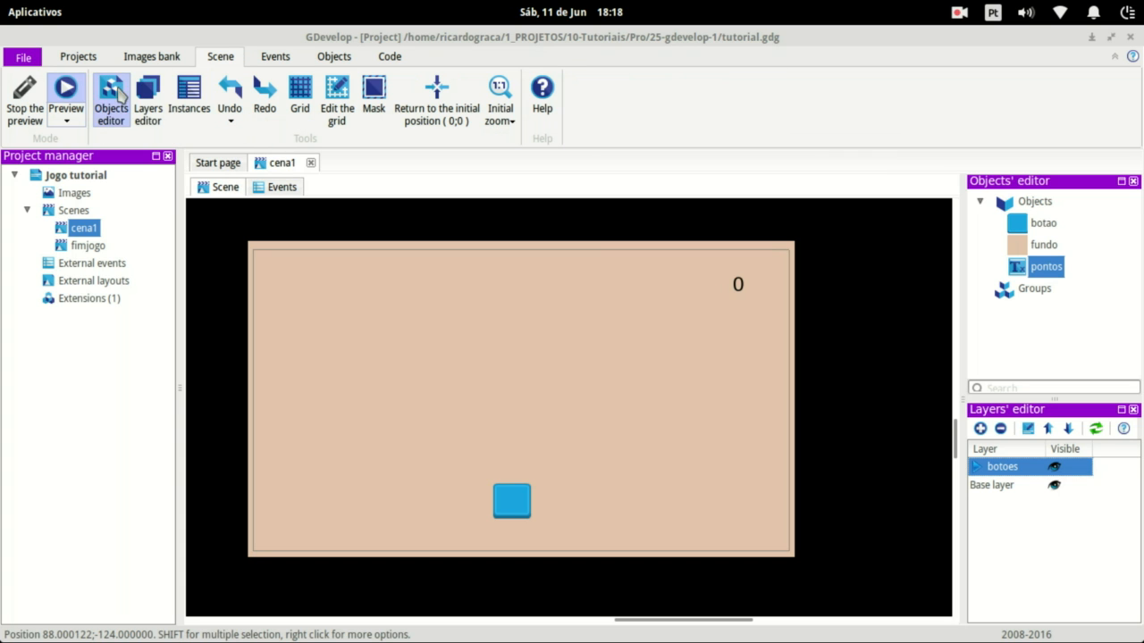
click(66, 95)
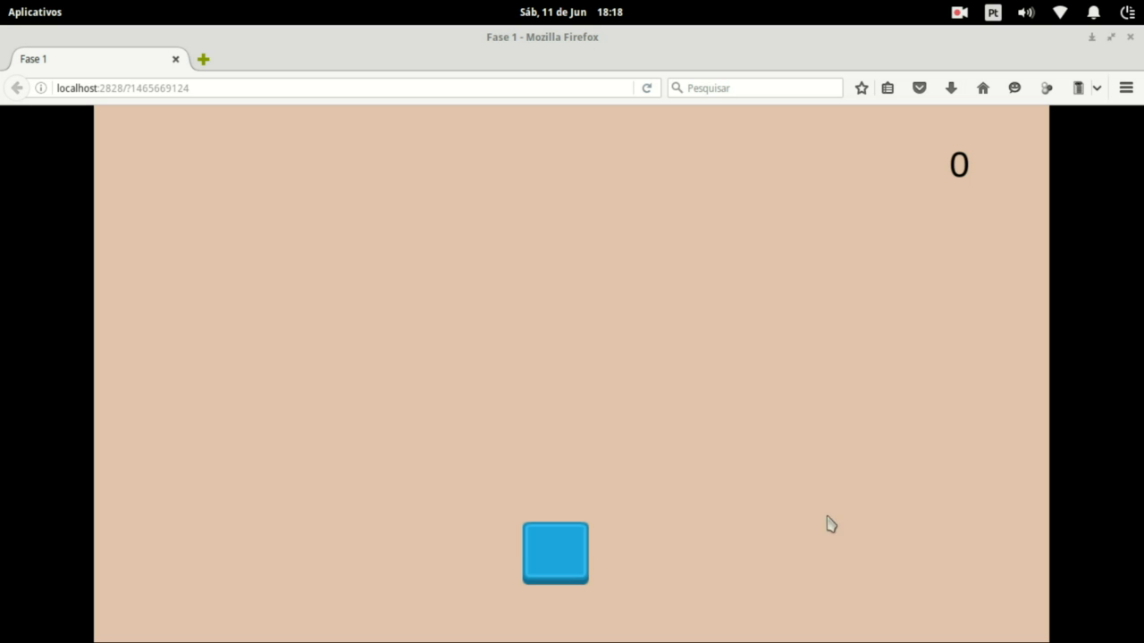
click(553, 563)
click(553, 562)
click(553, 562)
click(567, 560)
click(551, 559)
click(565, 542)
click(554, 560)
click(554, 559)
click(552, 559)
click(562, 557)
click(1130, 37)
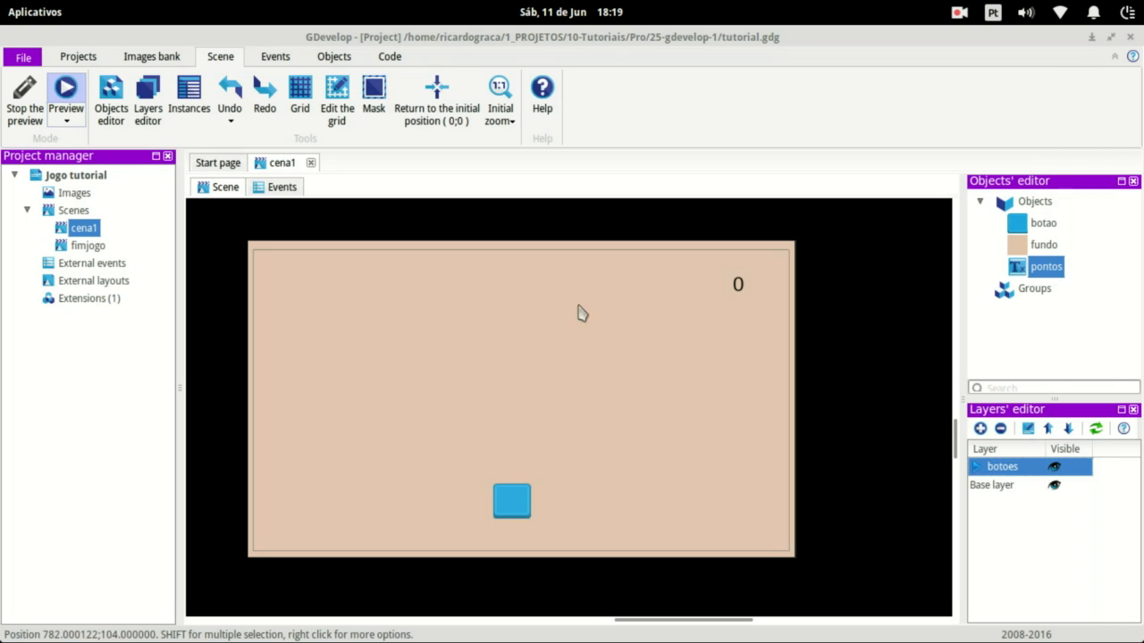
Add a Trigger once while true condition to the mouse-button sub-event in the Botao group
click(283, 187)
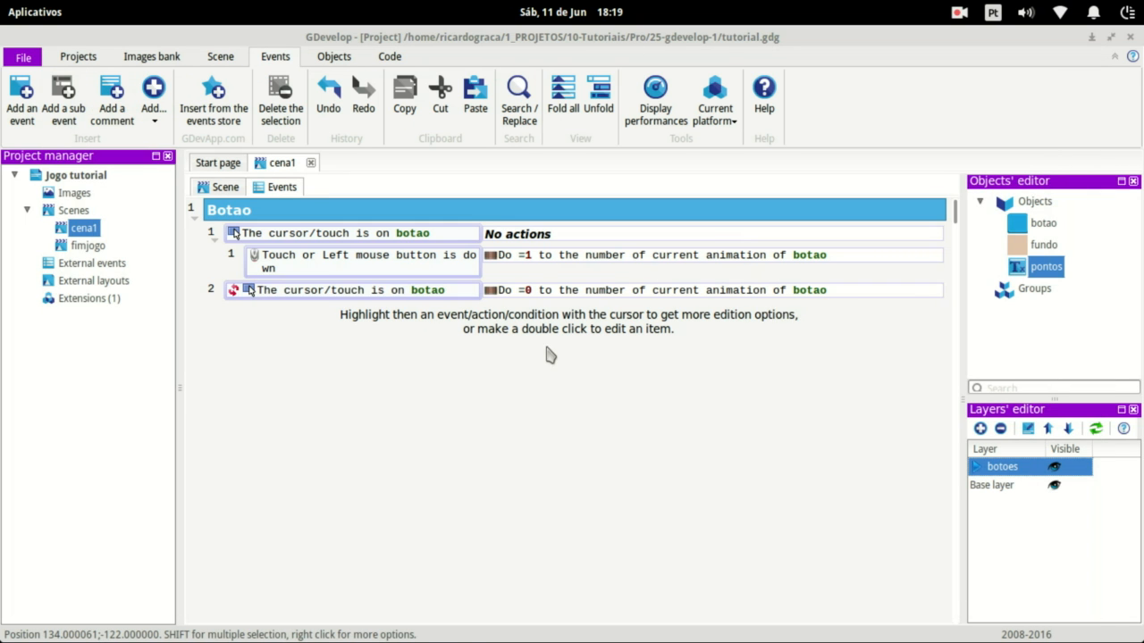
click(199, 224)
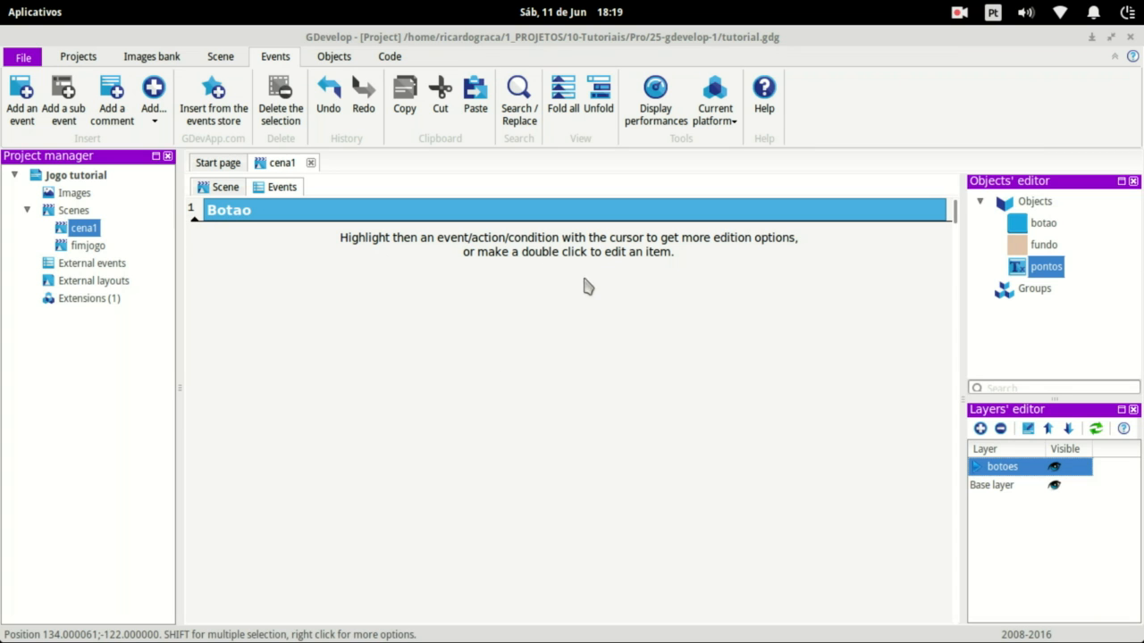
click(195, 217)
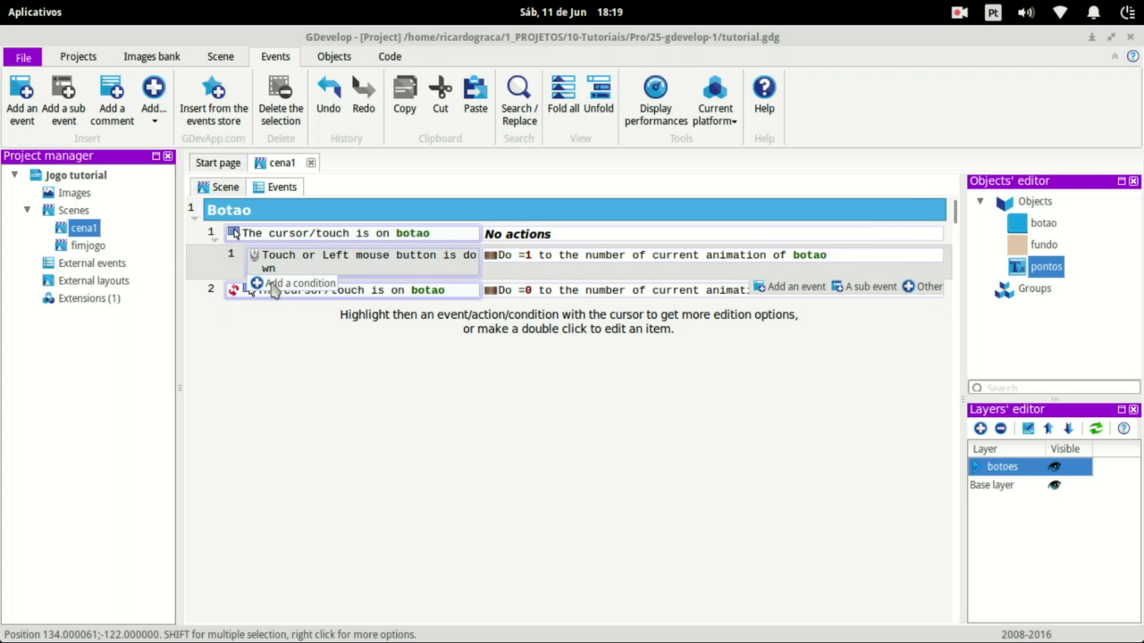
click(295, 283)
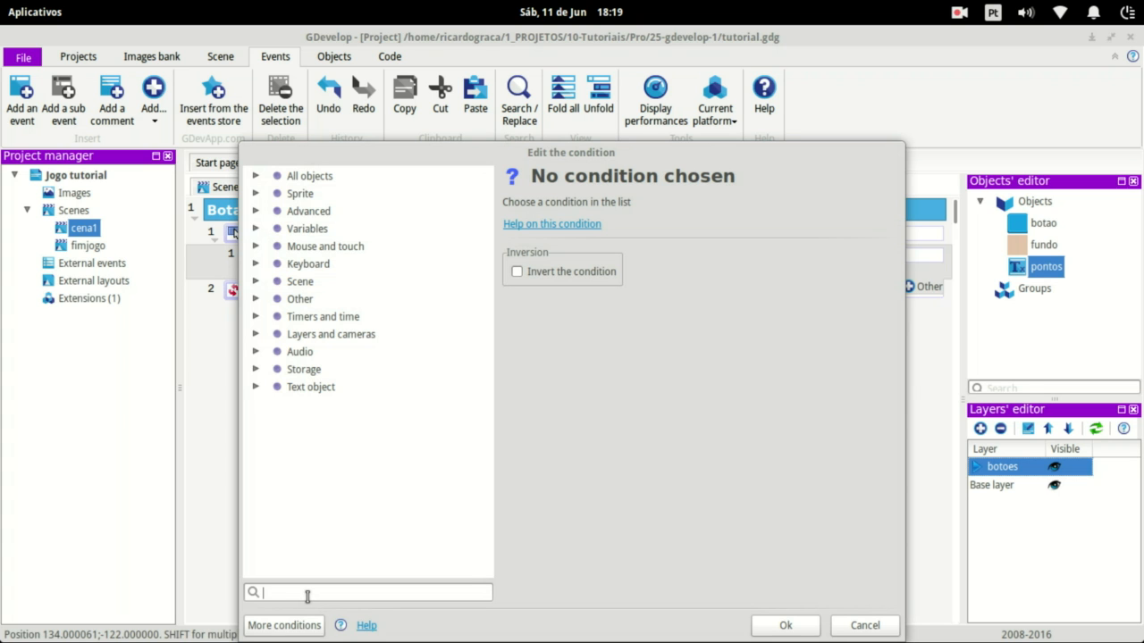
text(tri)
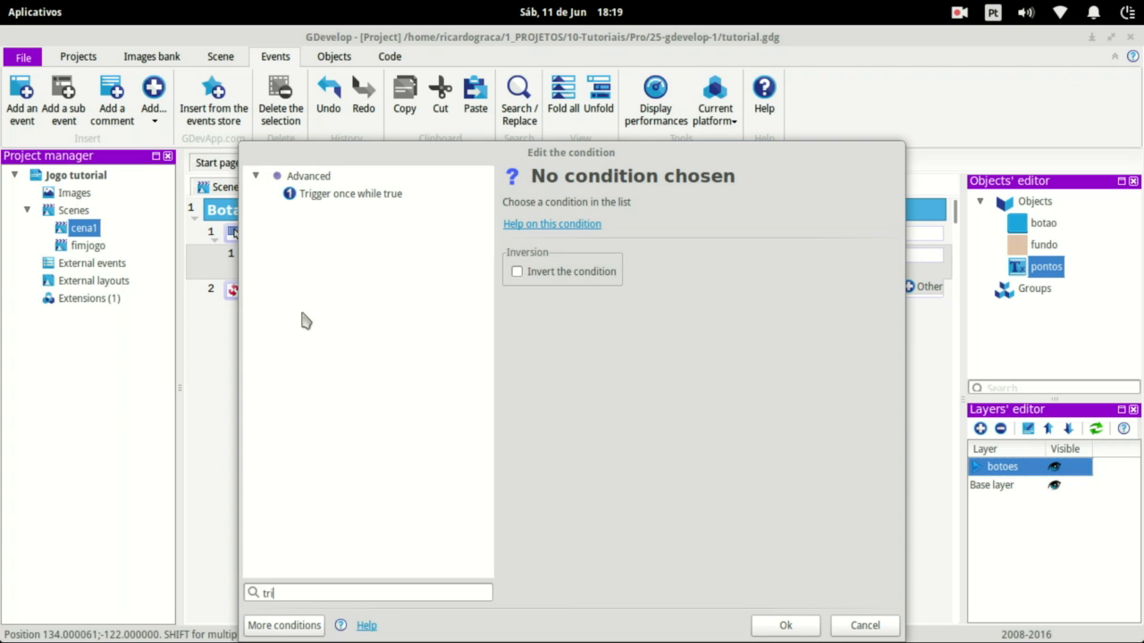
click(384, 195)
click(785, 625)
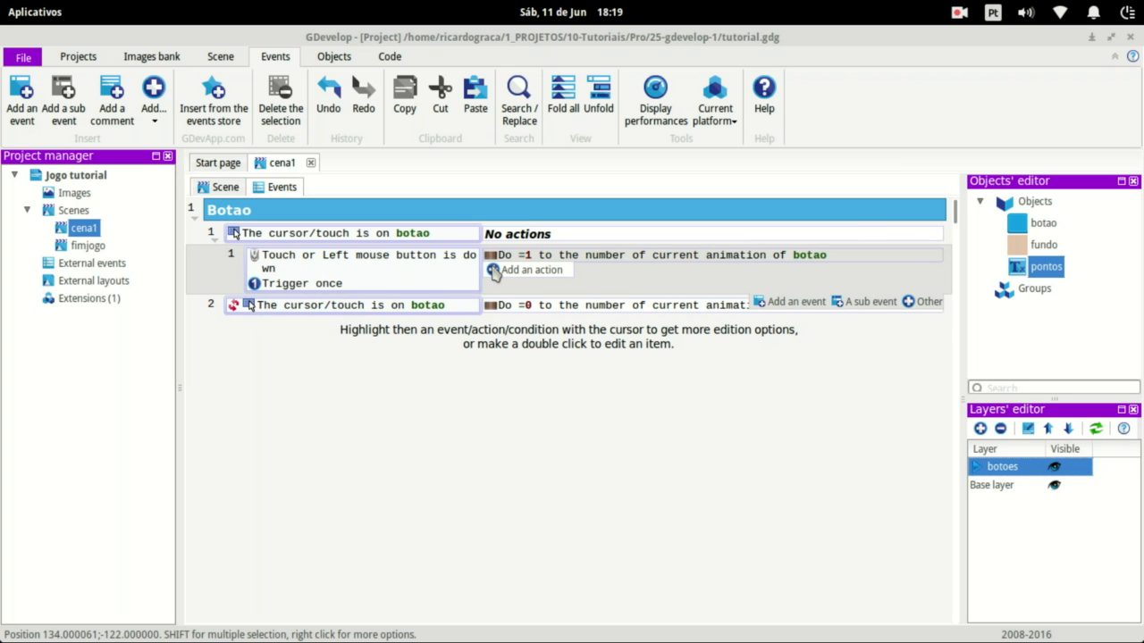
Give the mouse-button sub-event a Value of a variable action that adds 1 to the scene variable pontuacao with the + sign
click(494, 270)
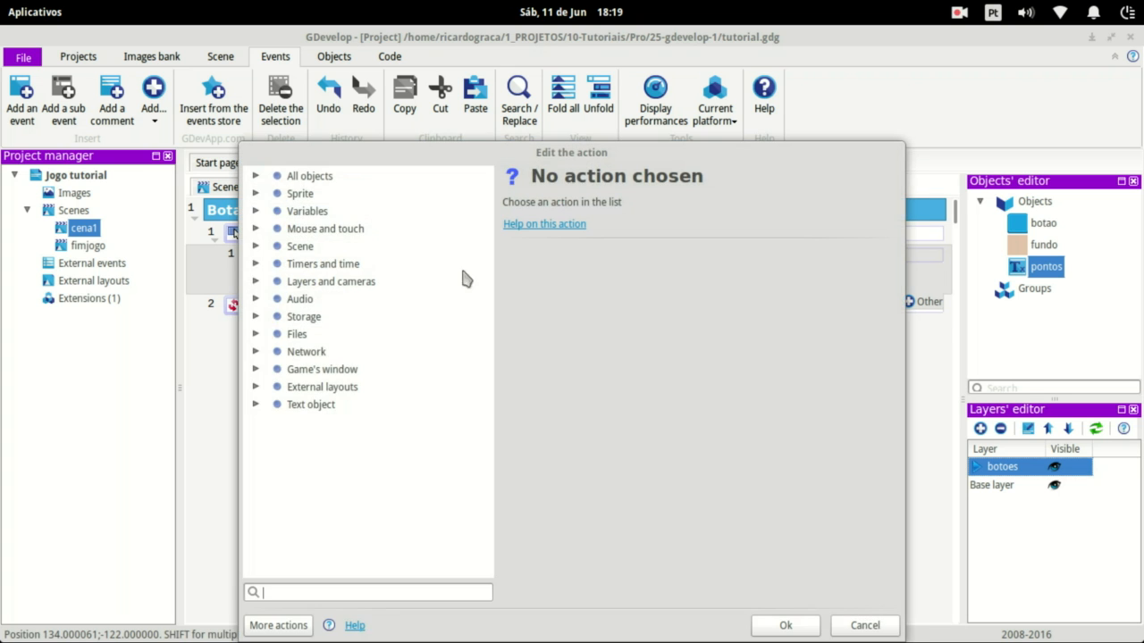
click(256, 212)
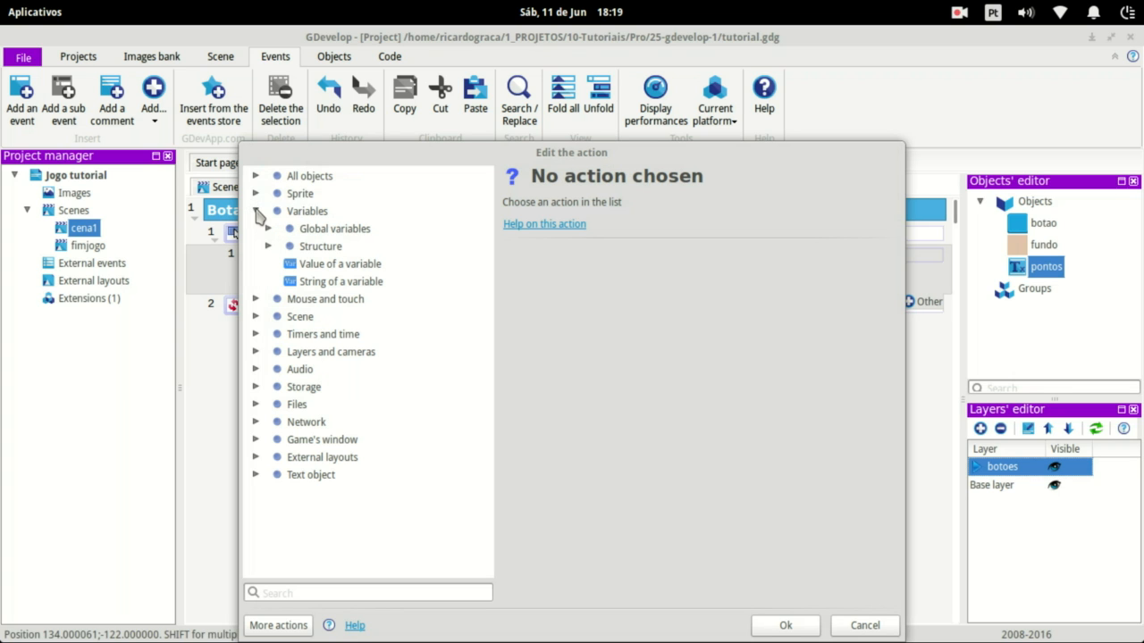
click(330, 266)
click(887, 257)
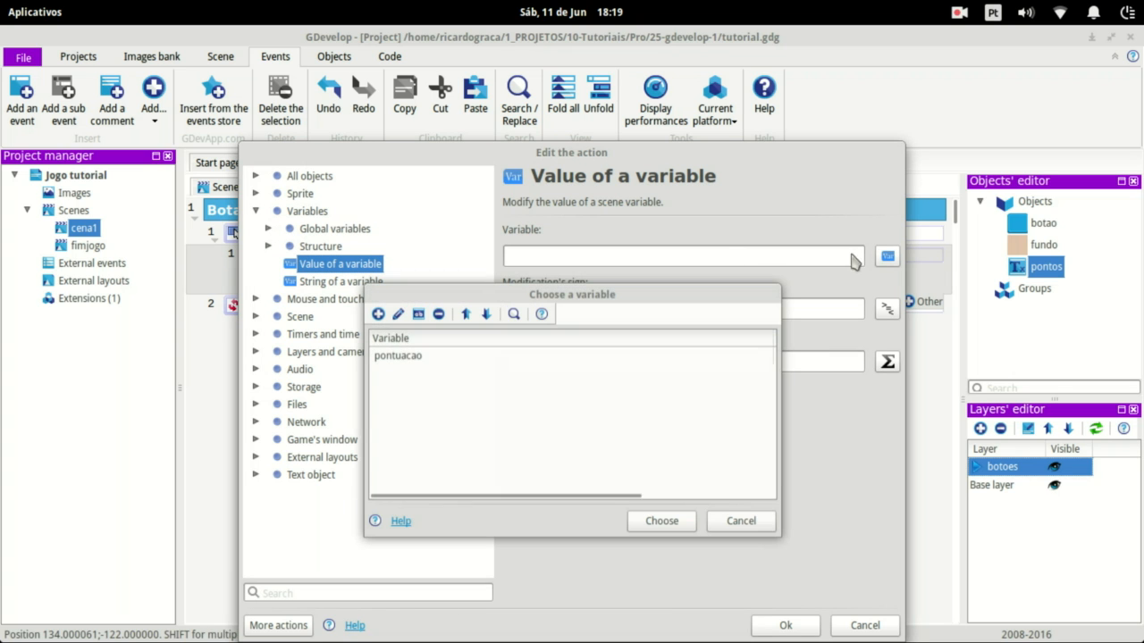
click(398, 363)
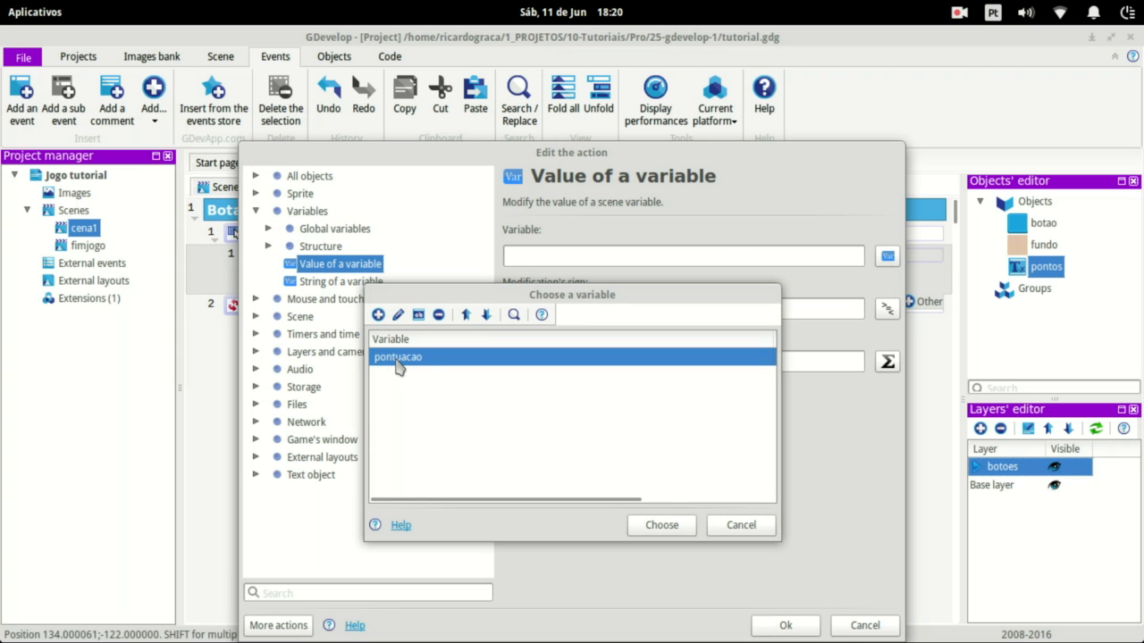
click(661, 527)
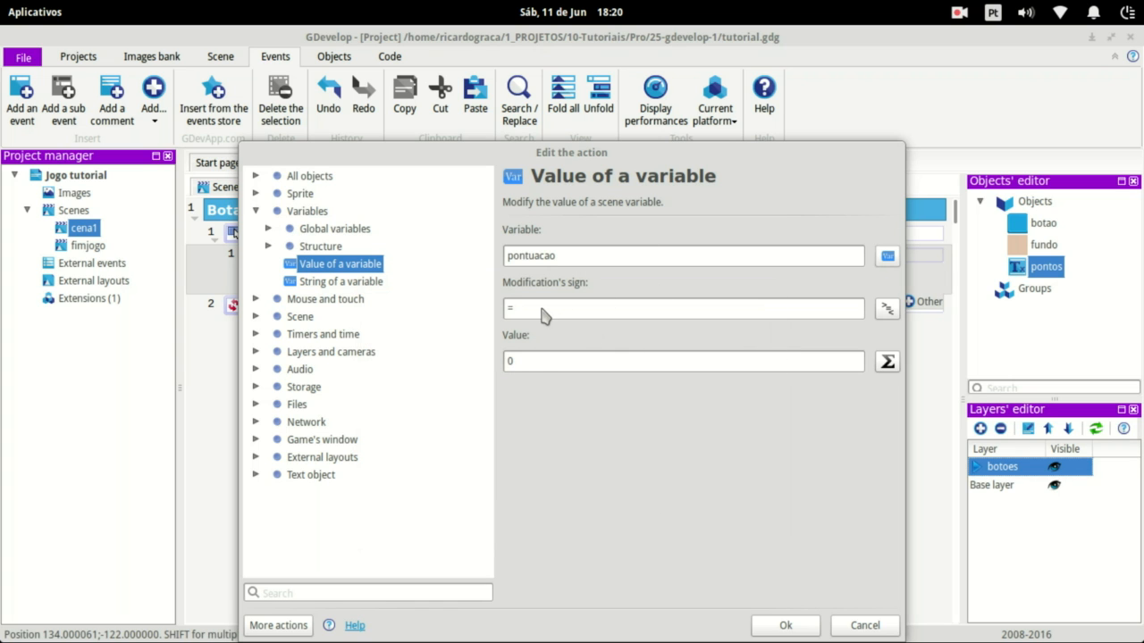
double_click(503, 308)
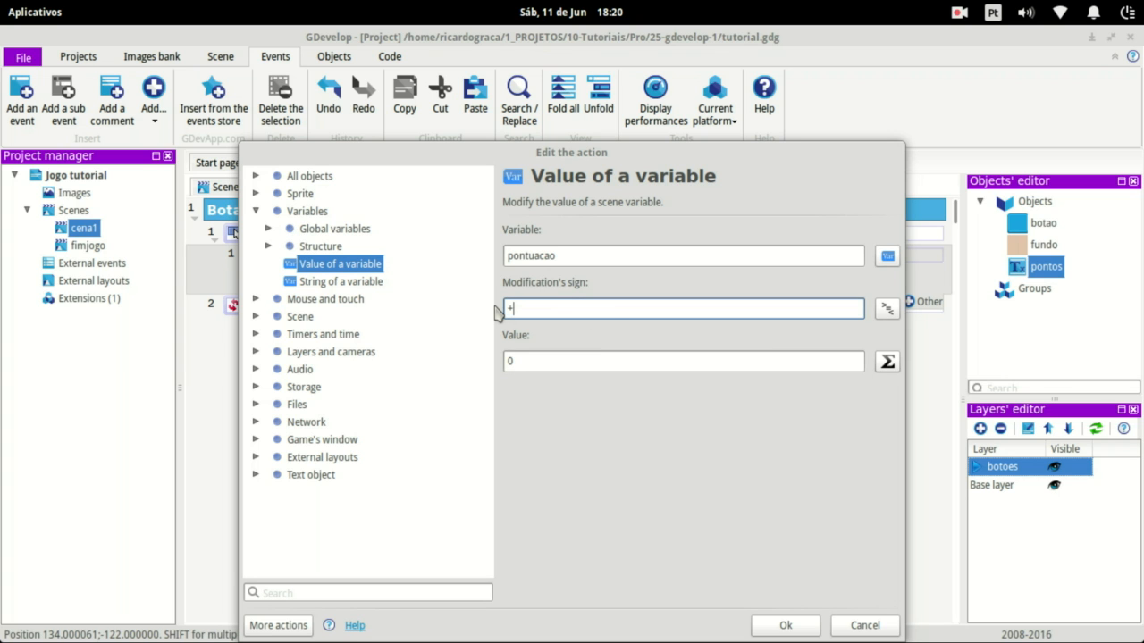
text(+)
click(887, 308)
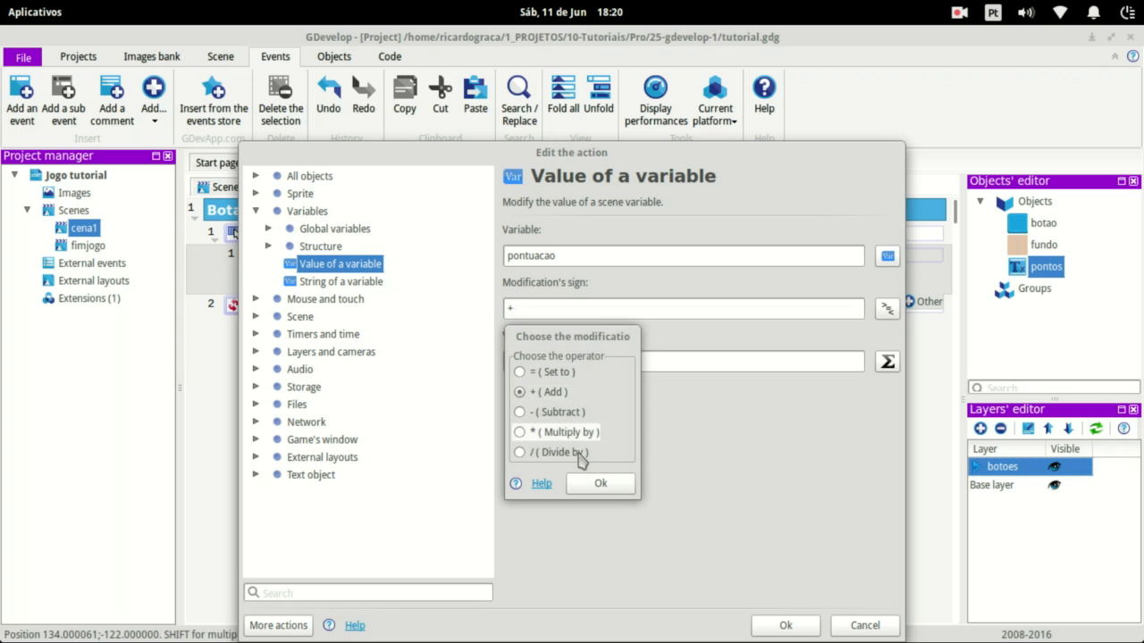
click(594, 484)
double_click(509, 362)
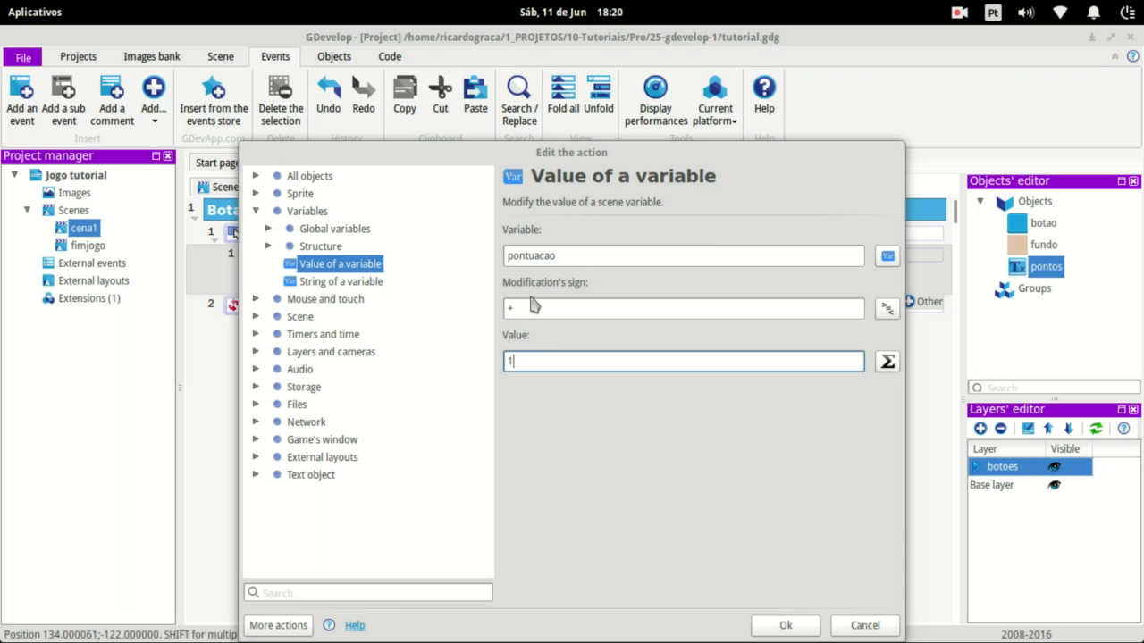
click(795, 622)
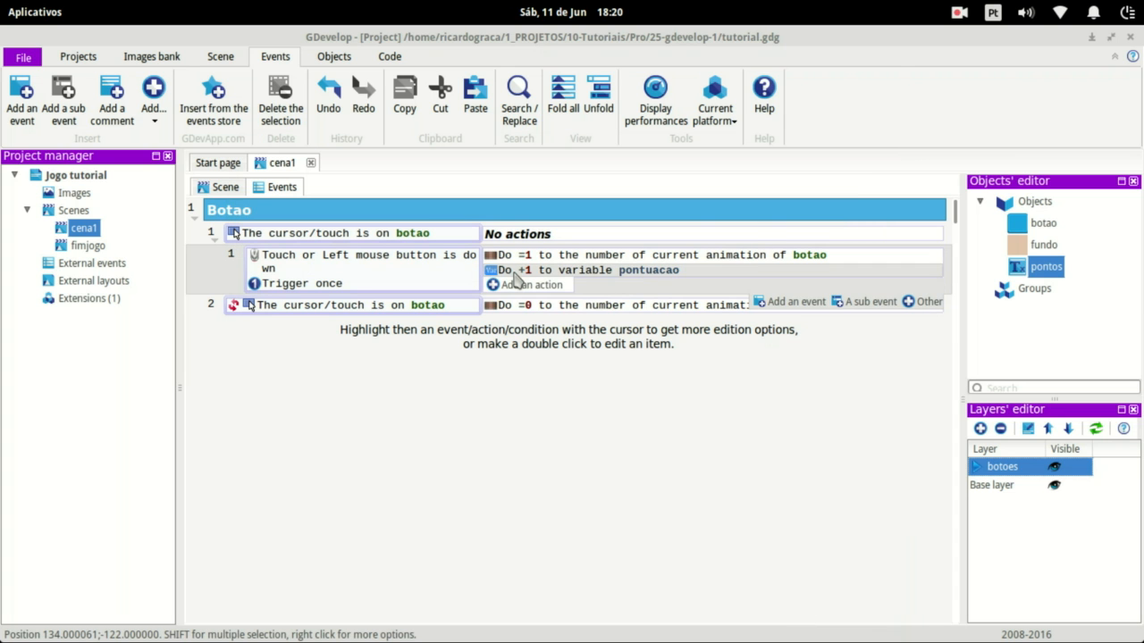
Collapse the Botao group and add an events group named PontosTela after it
click(219, 188)
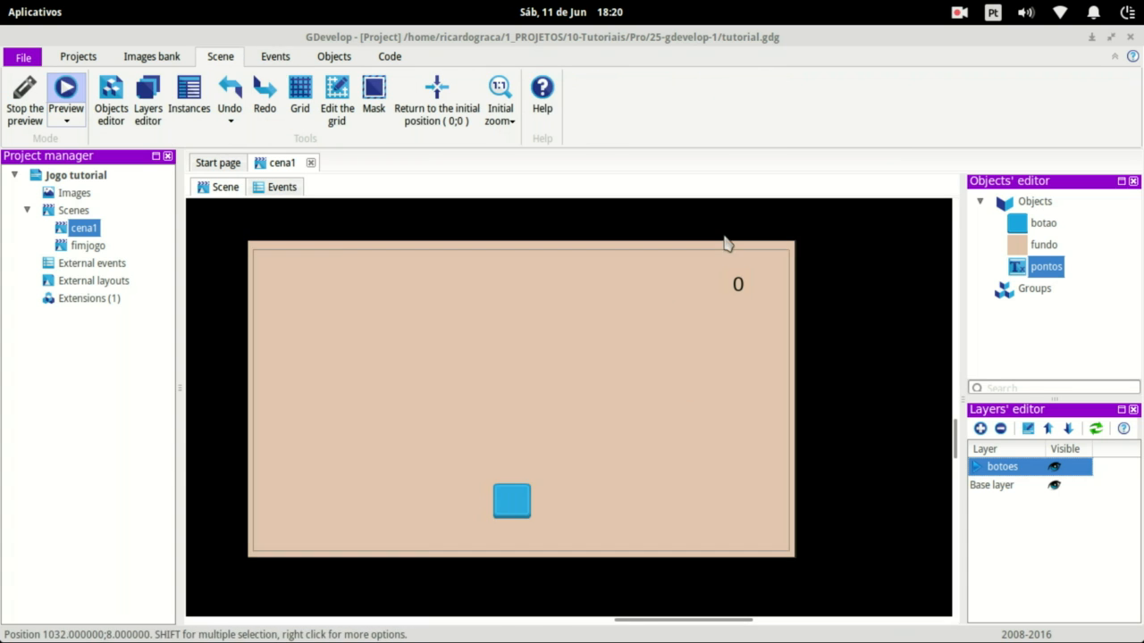
click(287, 190)
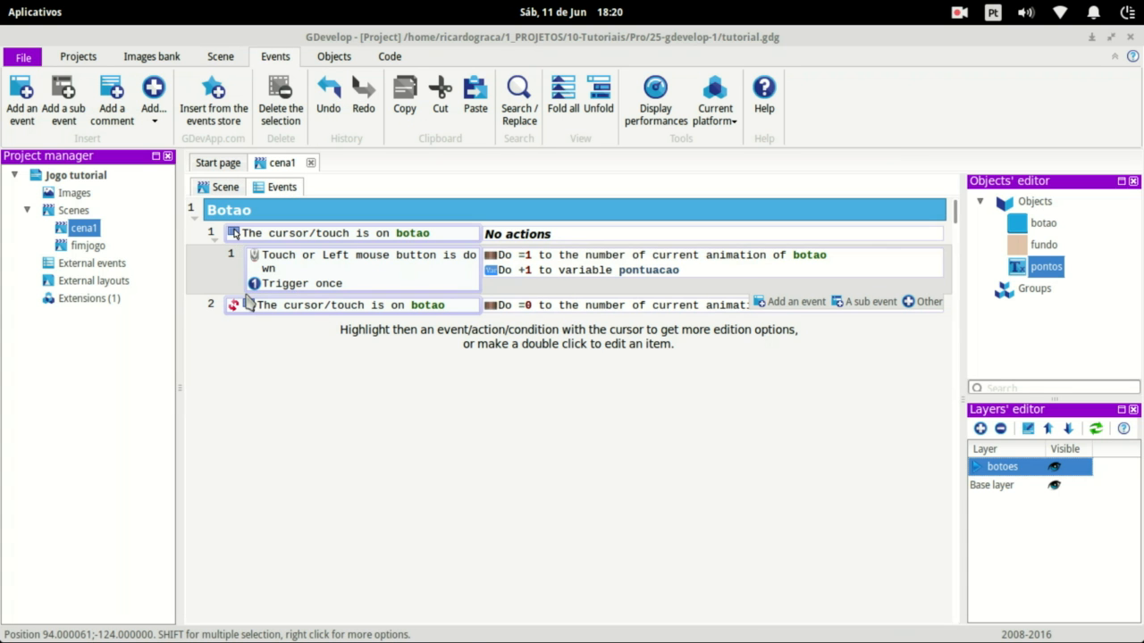
click(214, 242)
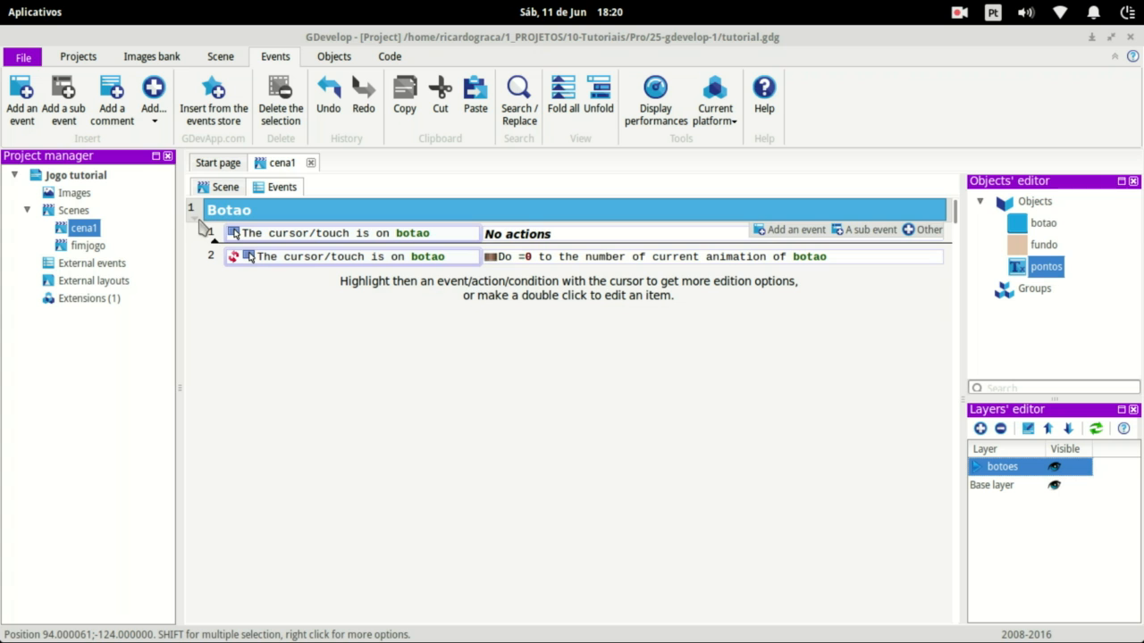
click(191, 216)
click(154, 118)
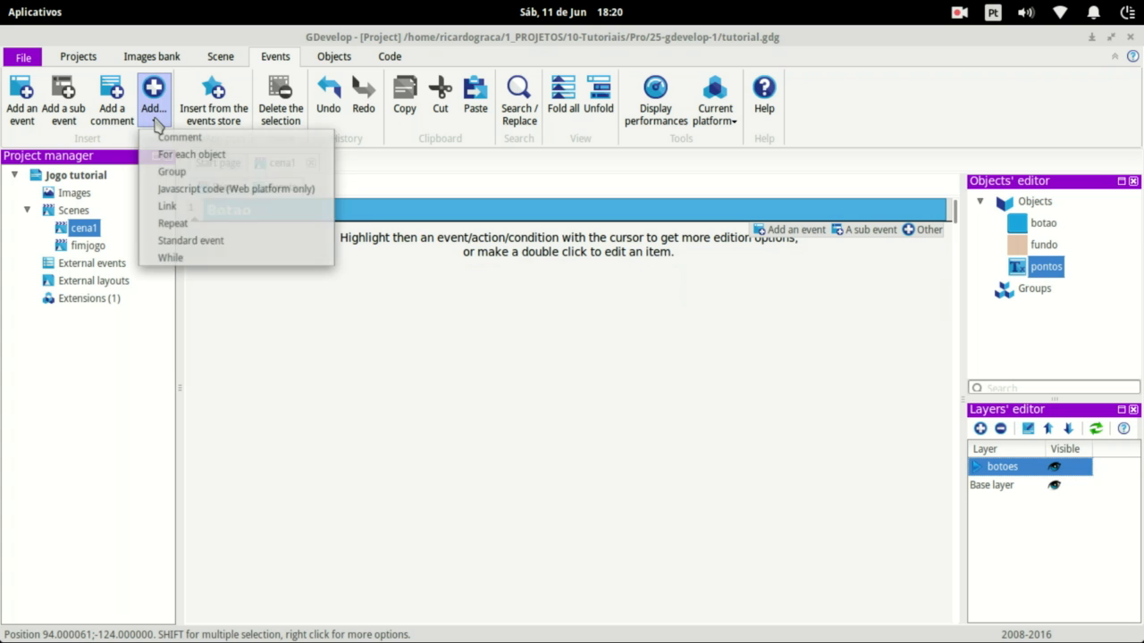
click(172, 171)
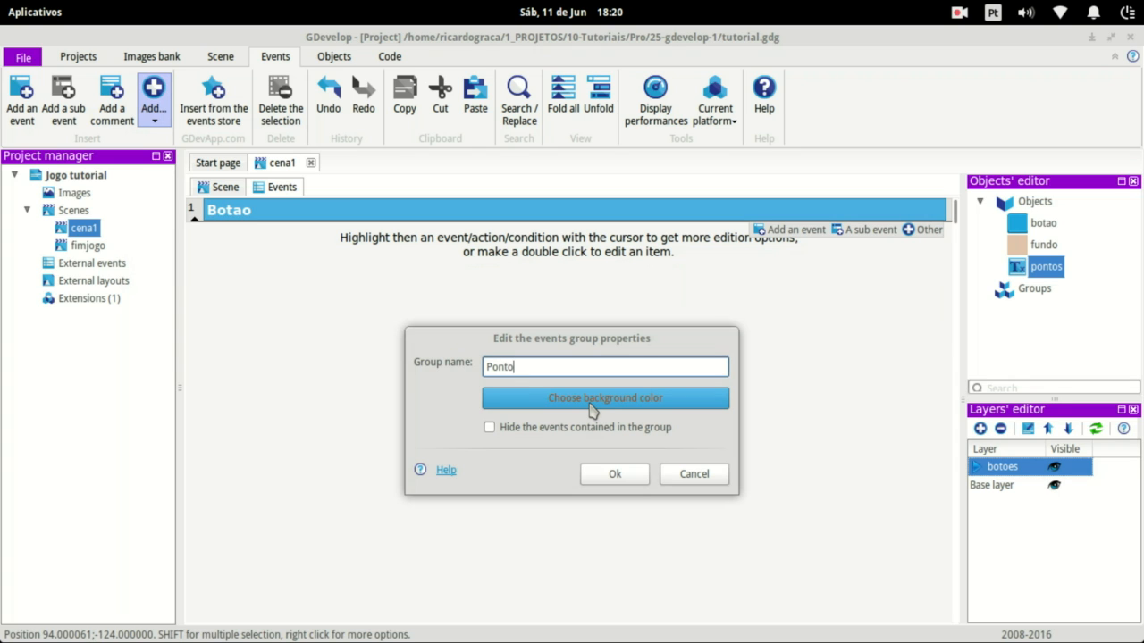
click(631, 473)
Start a Compare the text condition on the event in PontosTela, with object pontos and test sign =
click(237, 274)
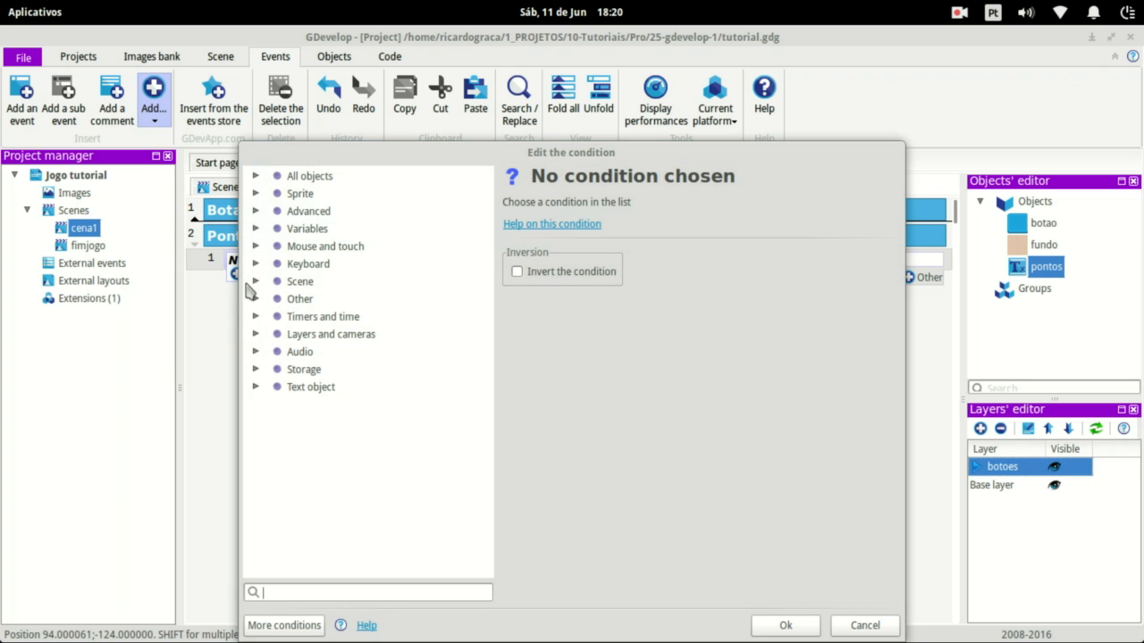
click(255, 387)
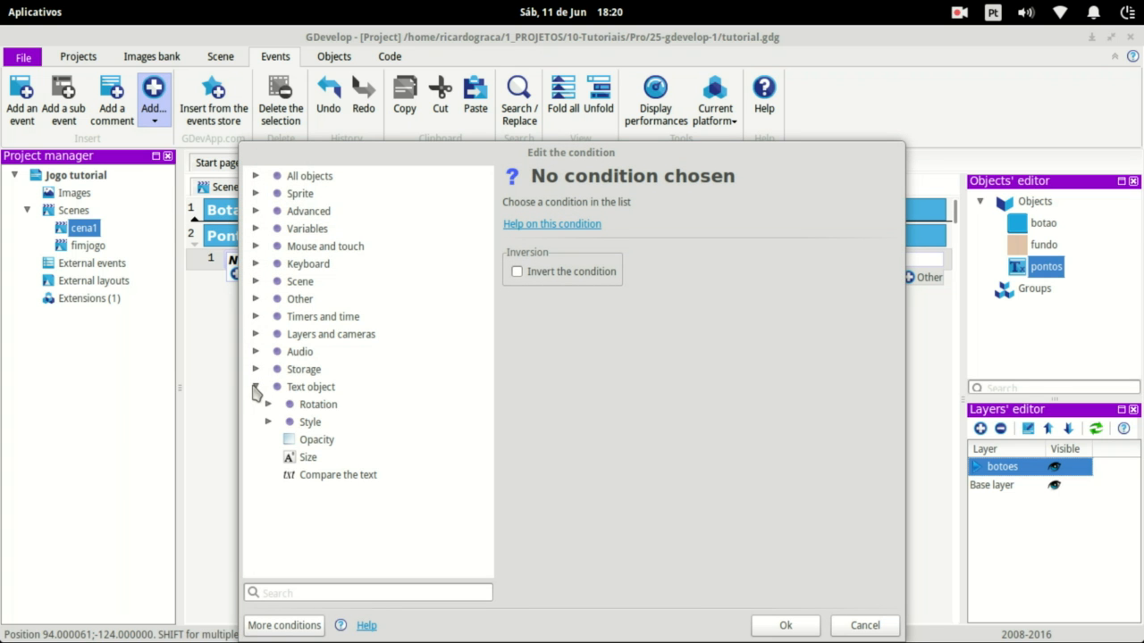
click(304, 476)
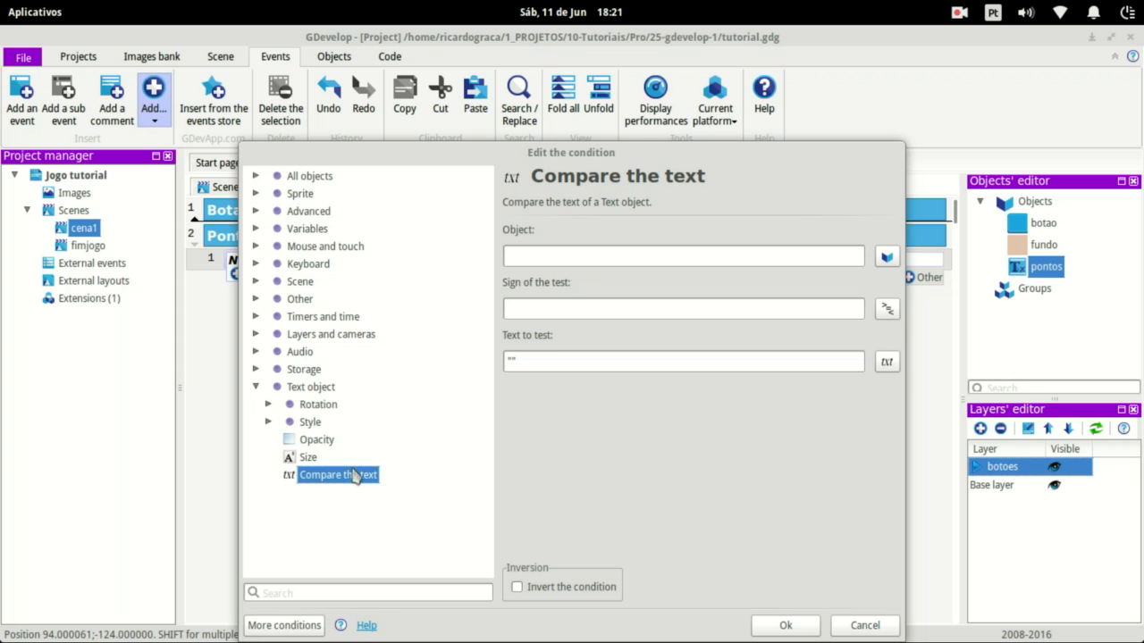
click(886, 257)
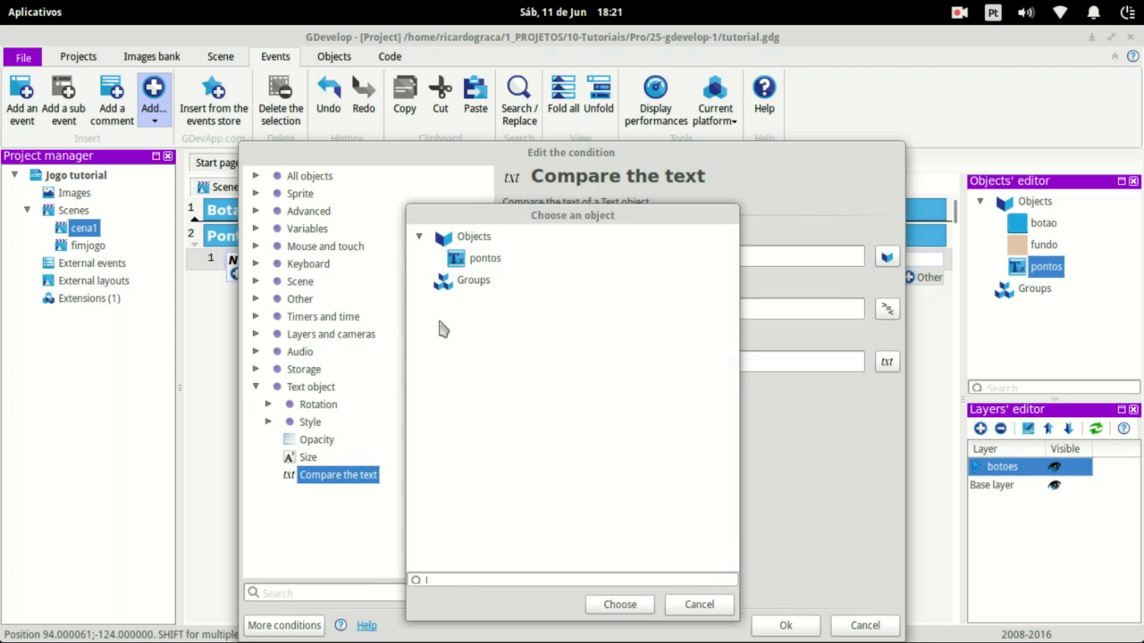
double_click(483, 259)
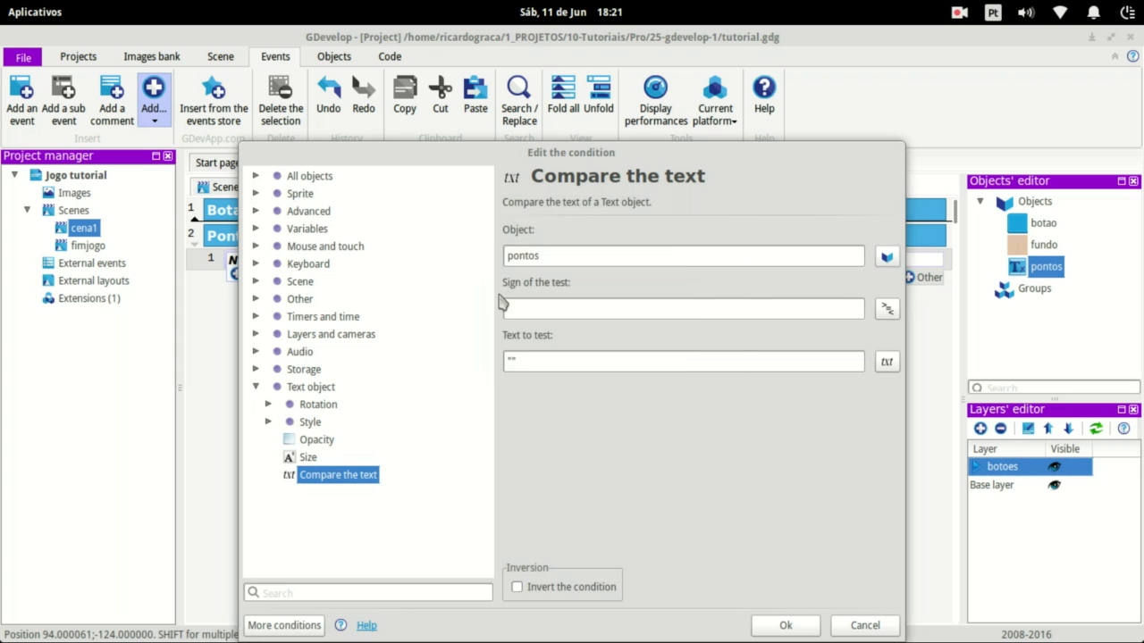
click(691, 314)
text(=)
Set the condition's text to test to "VariableString(pontuacao)" using the scene variable pontuacao, and accept the condition
drag(547, 360, 495, 359)
key(BackSpace)
click(887, 361)
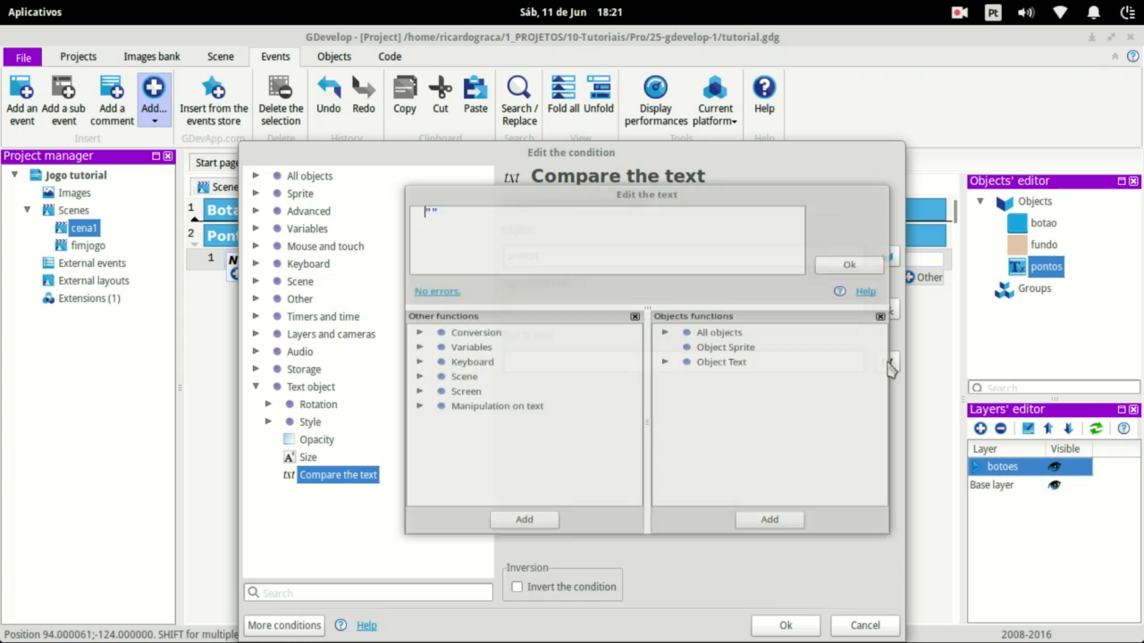
drag(451, 221, 396, 212)
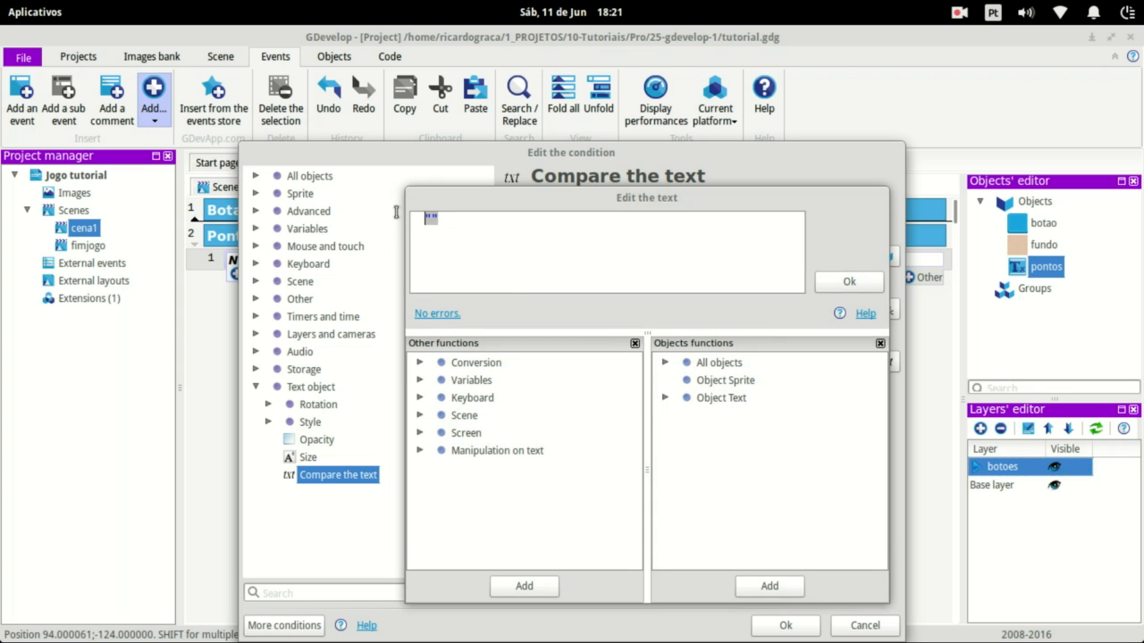
click(441, 228)
click(419, 380)
click(489, 418)
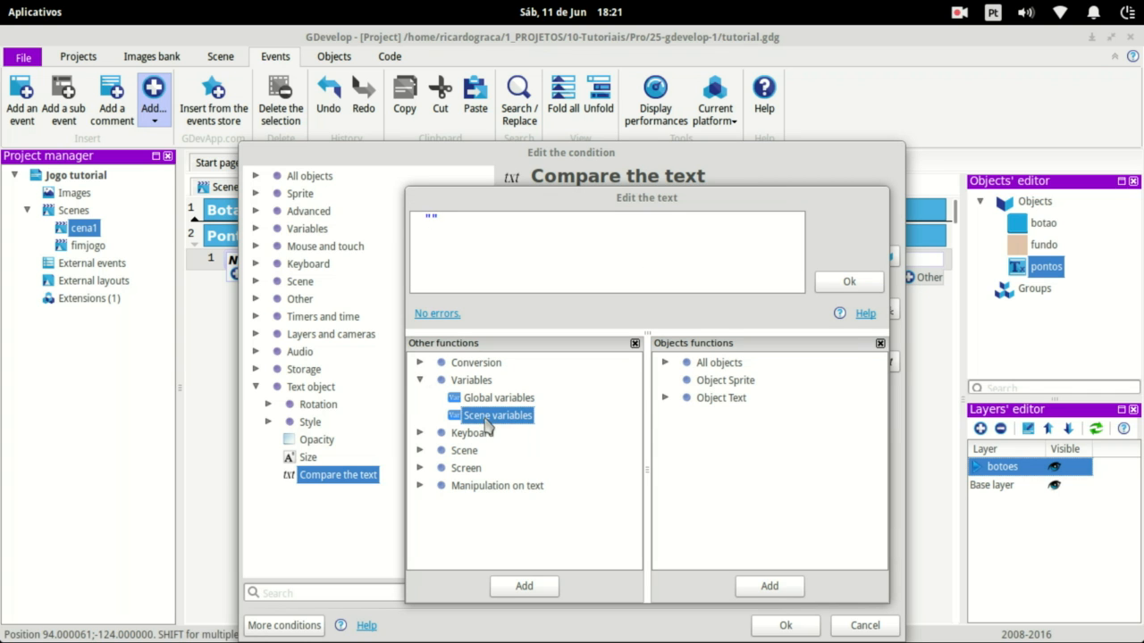
double_click(490, 418)
click(483, 361)
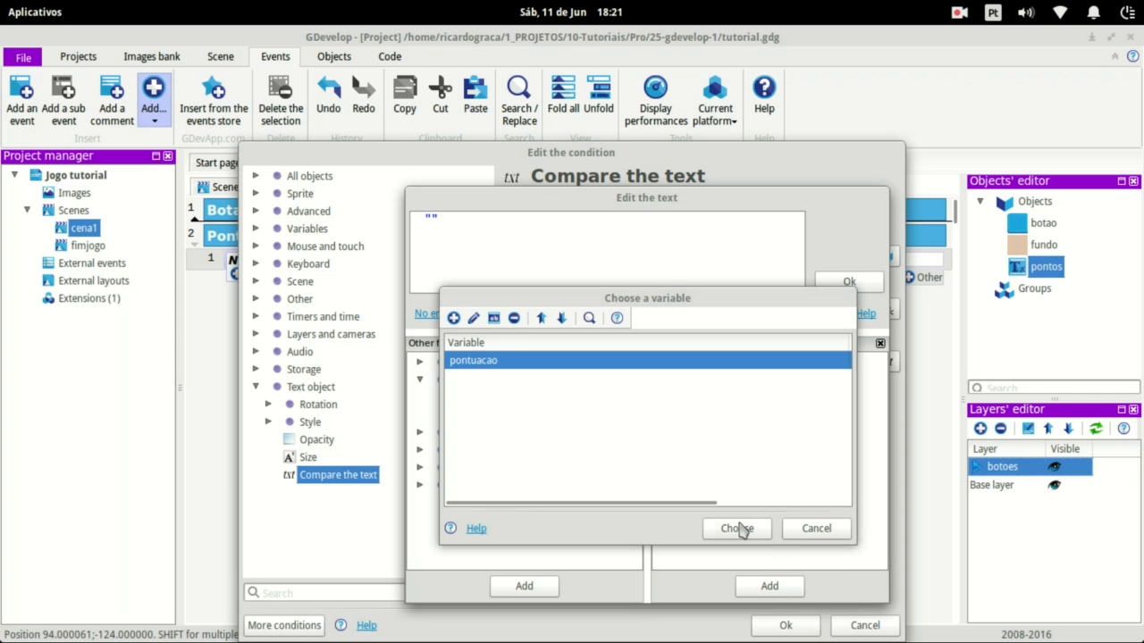
click(738, 529)
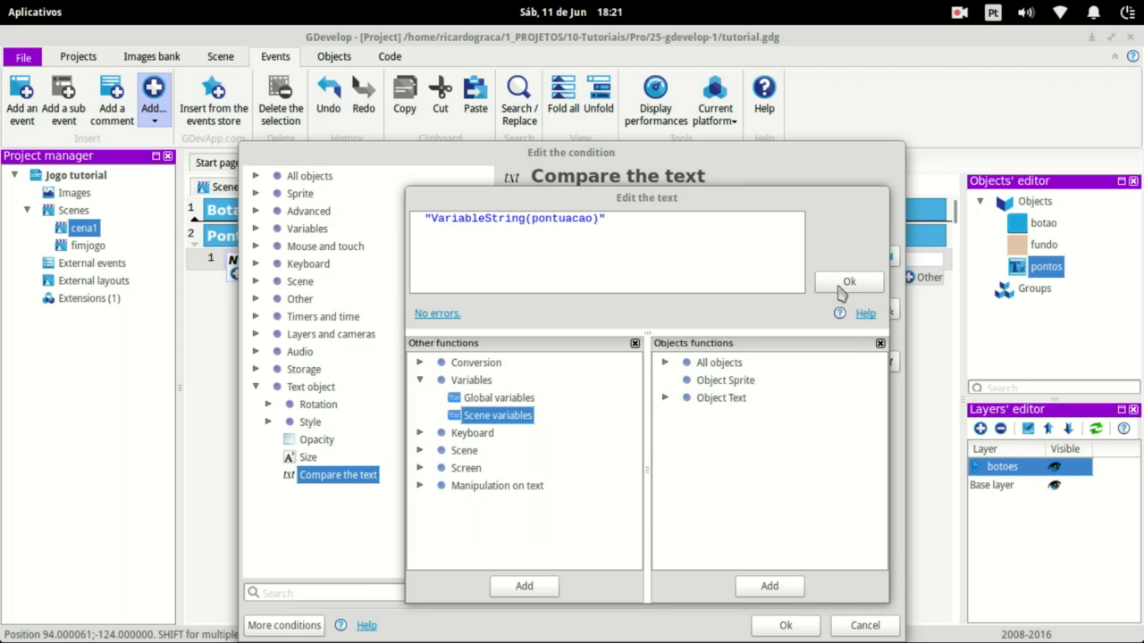
click(845, 283)
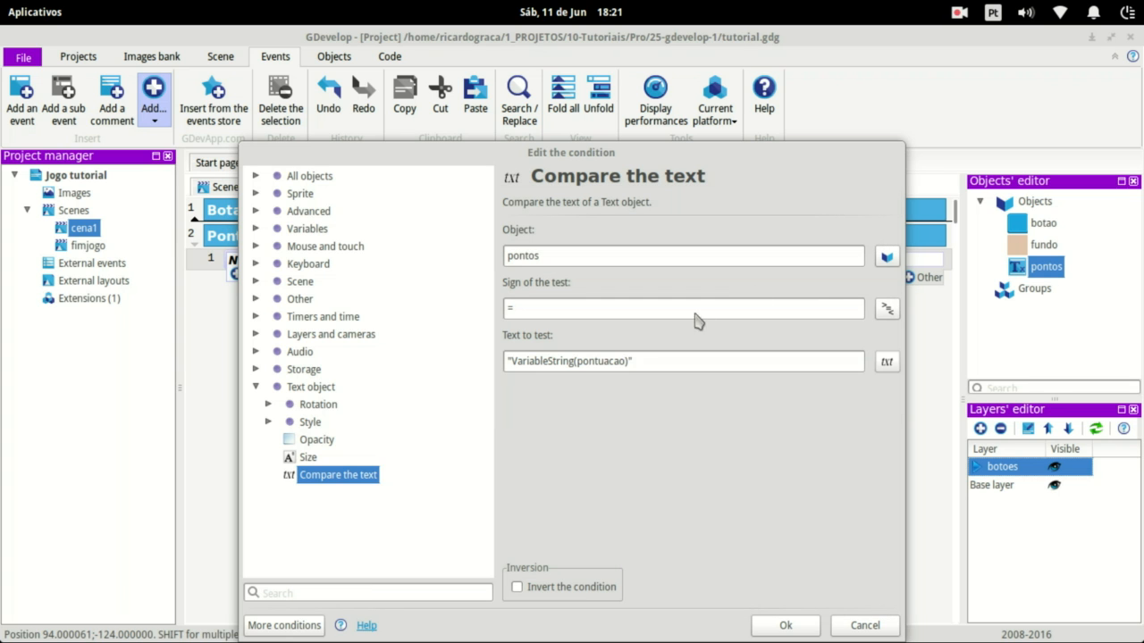
click(784, 624)
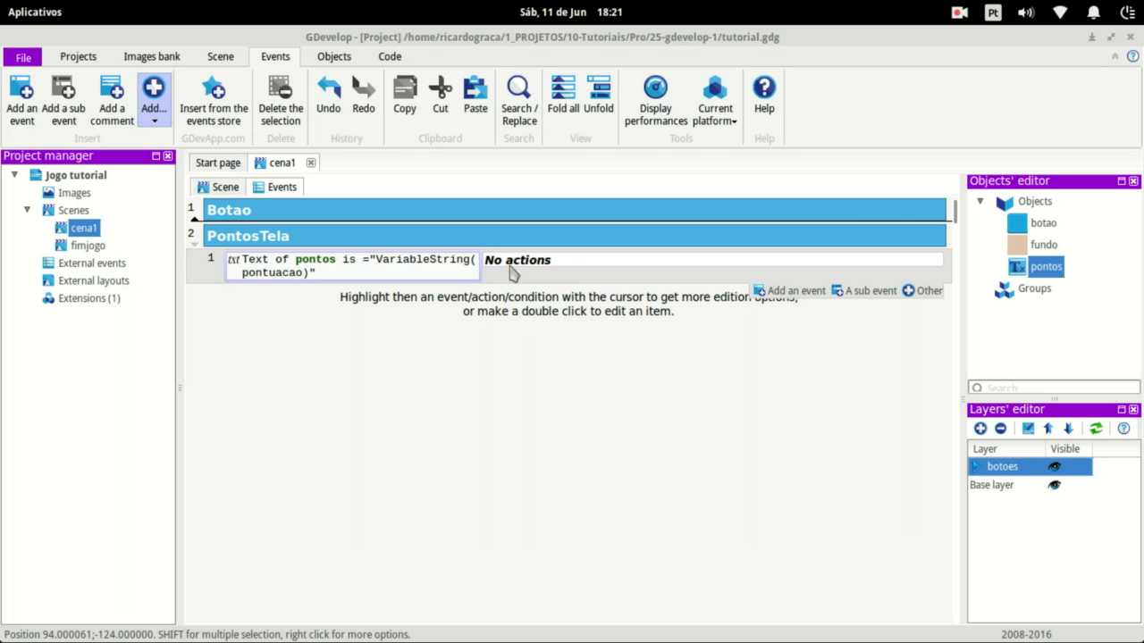
mouse_move(498, 275)
click(494, 274)
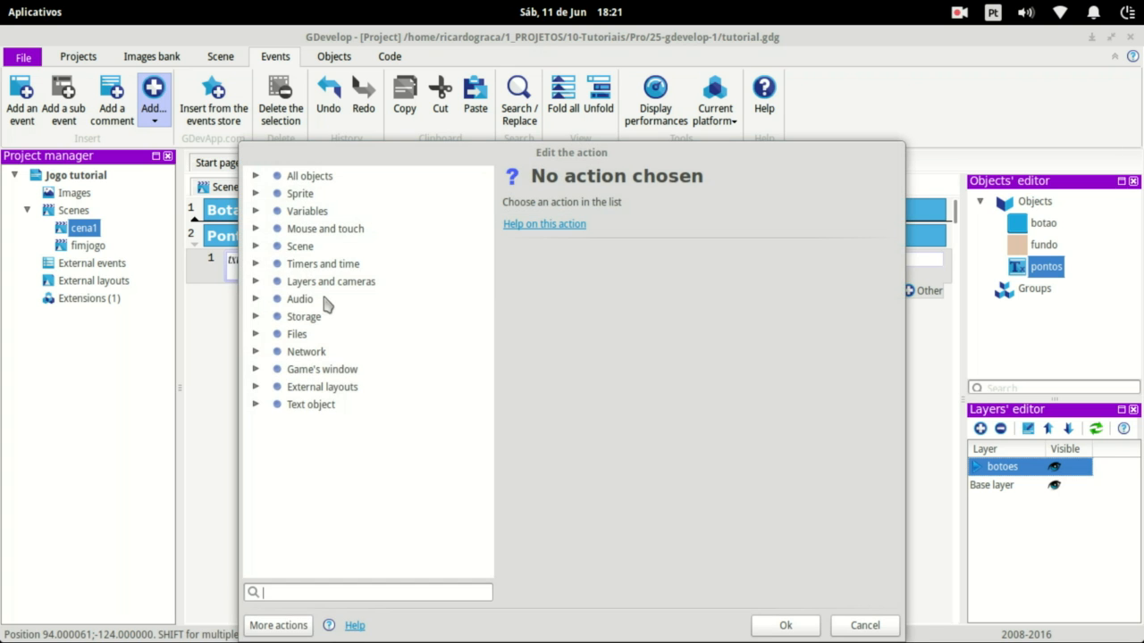
click(254, 406)
click(344, 511)
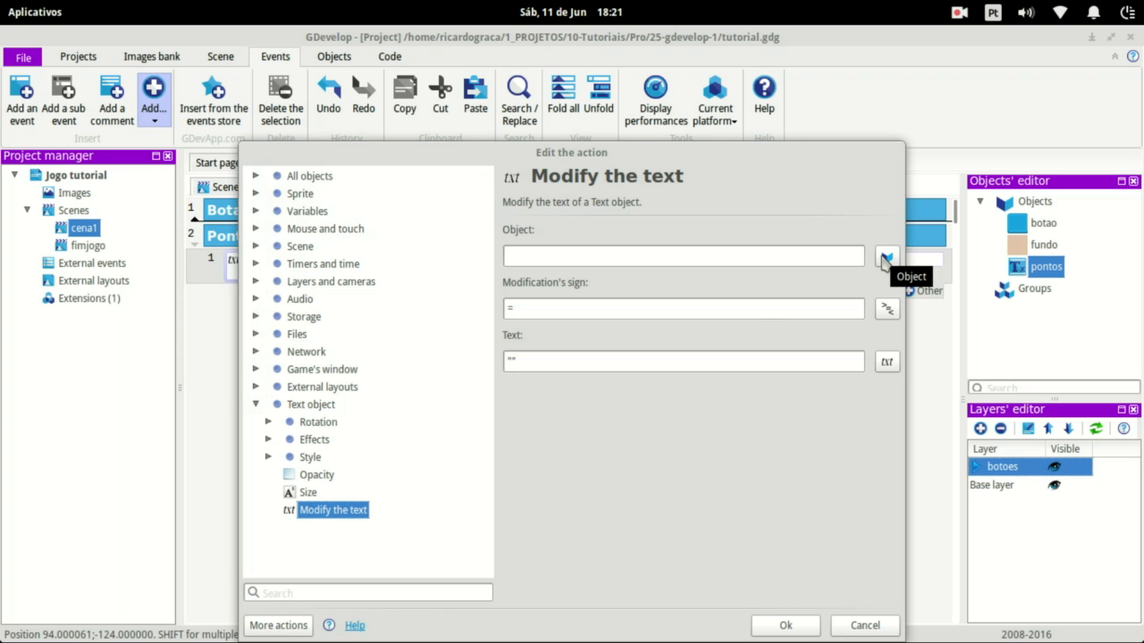
click(863, 626)
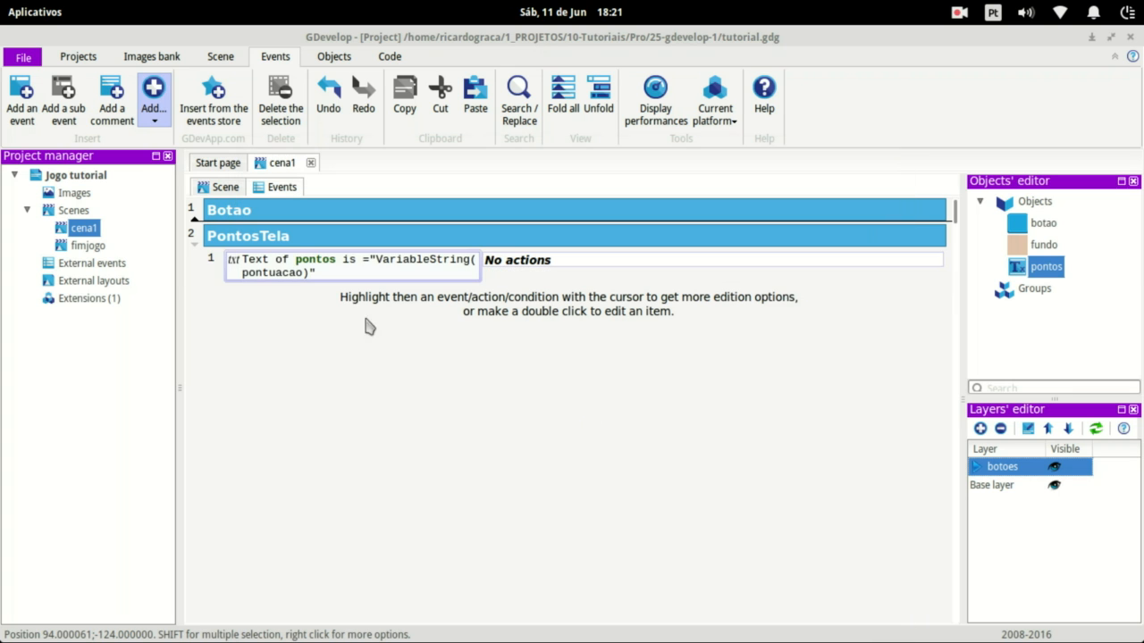
Replace the text comparison condition in PontosTela with a Mouse button down or touch held condition for the left button
click(257, 269)
key(Delete)
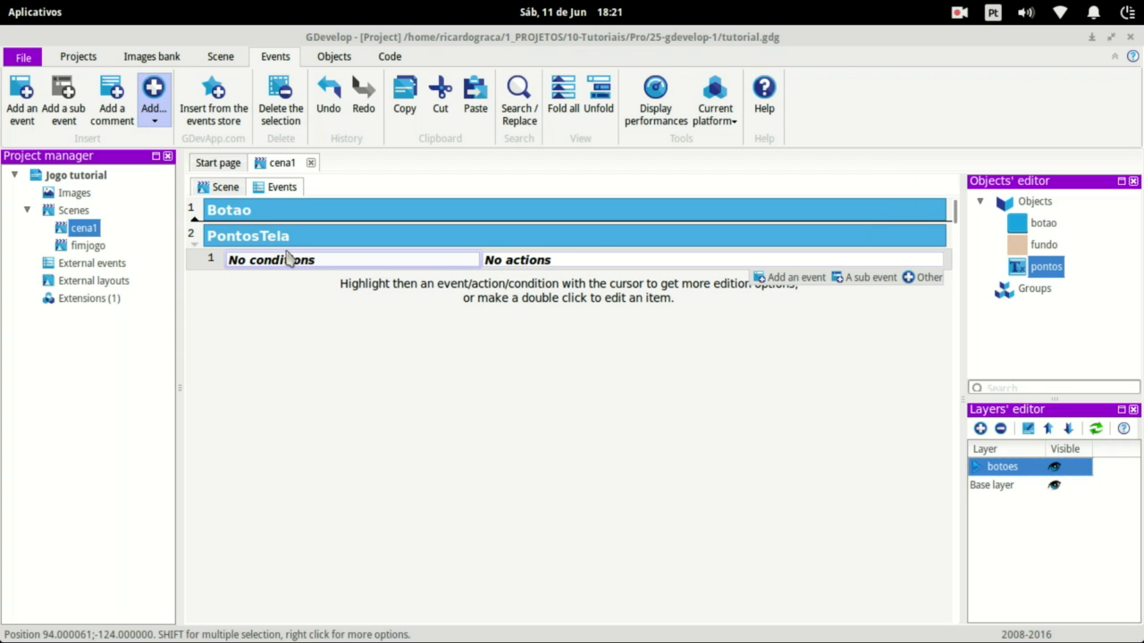
click(272, 275)
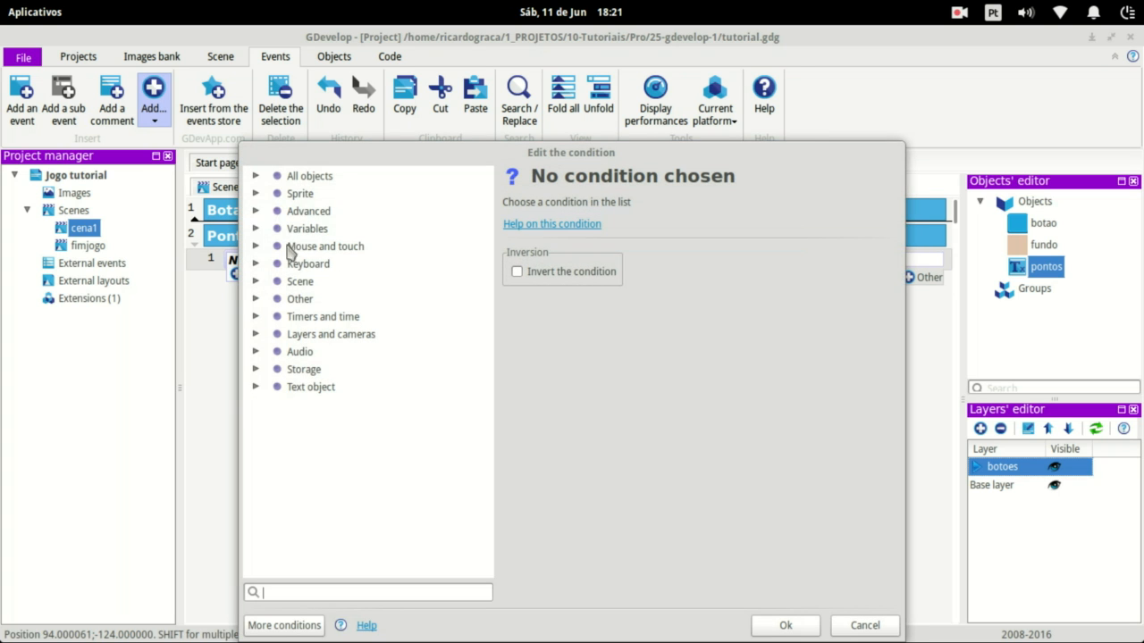
click(255, 247)
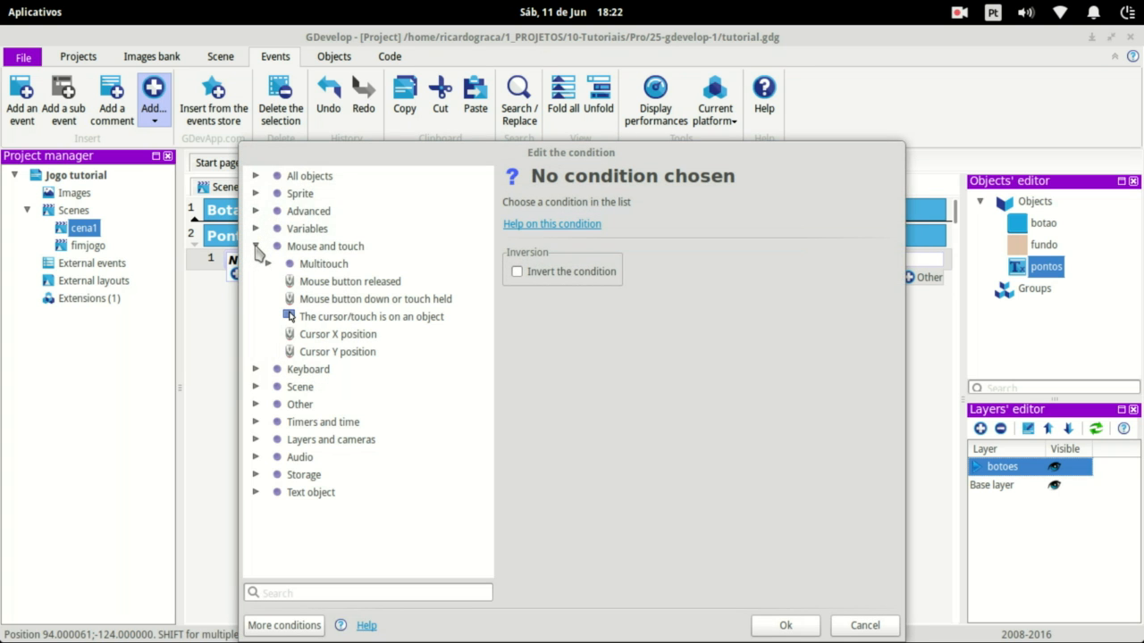
click(376, 300)
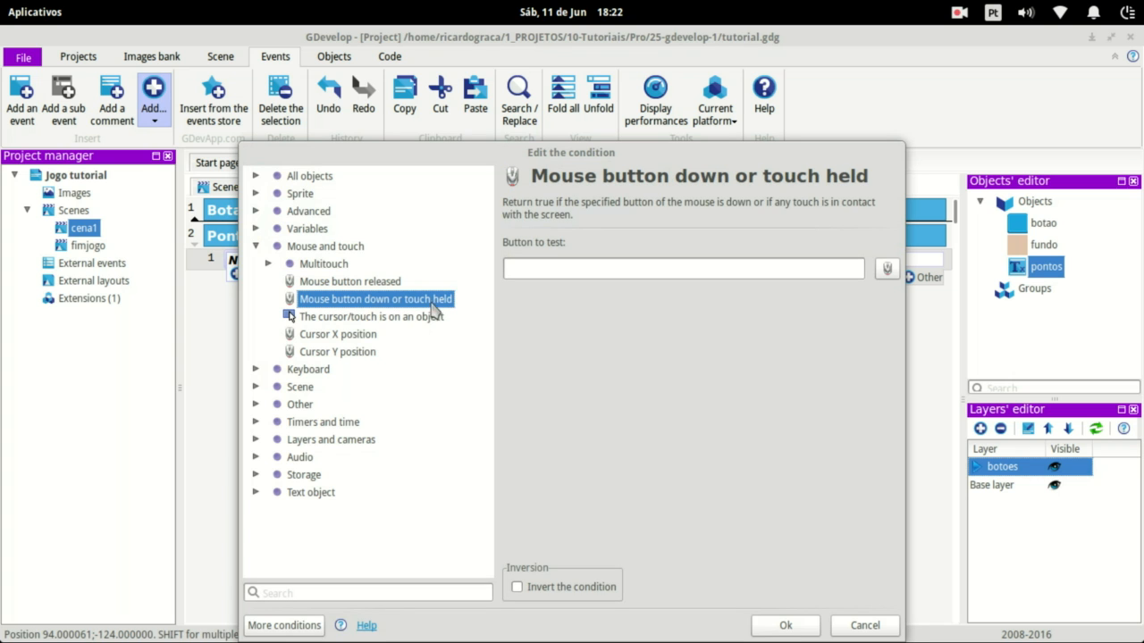
click(884, 273)
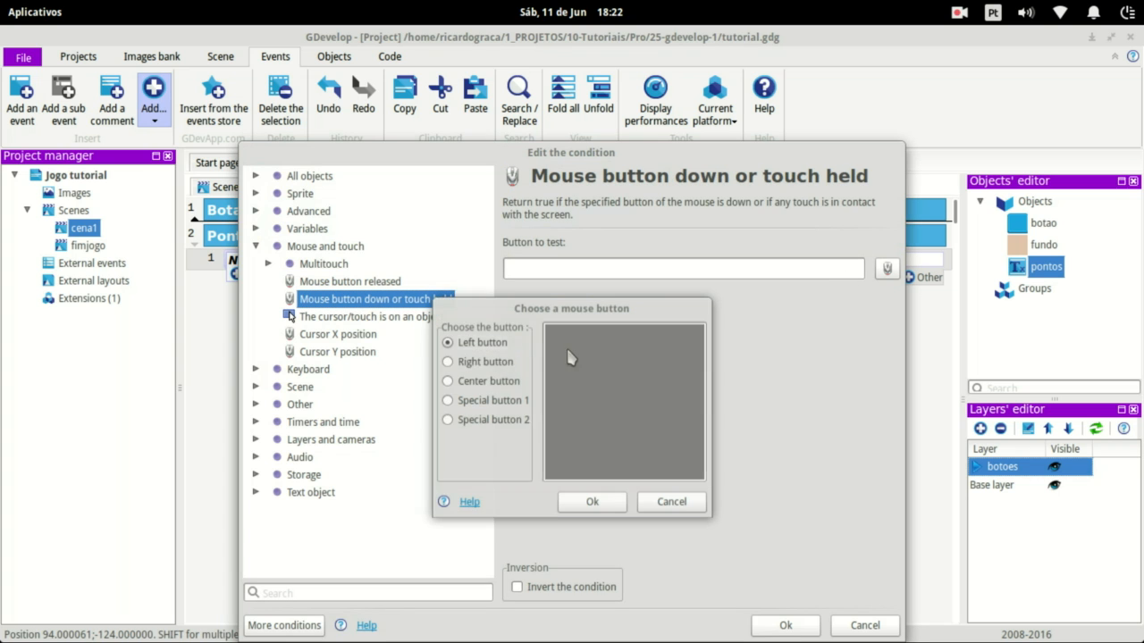
click(594, 511)
click(791, 626)
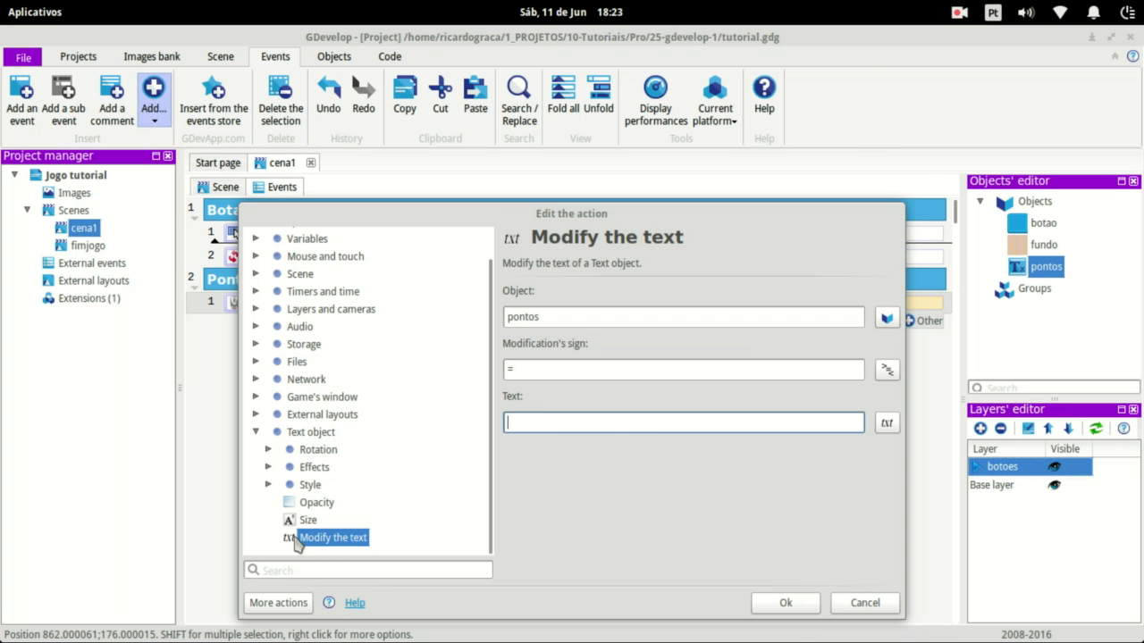
Set the text in the Modify the text action for pontos to VariableString(pontuacao) without quotes, using the scene variable, and accept the action
click(887, 422)
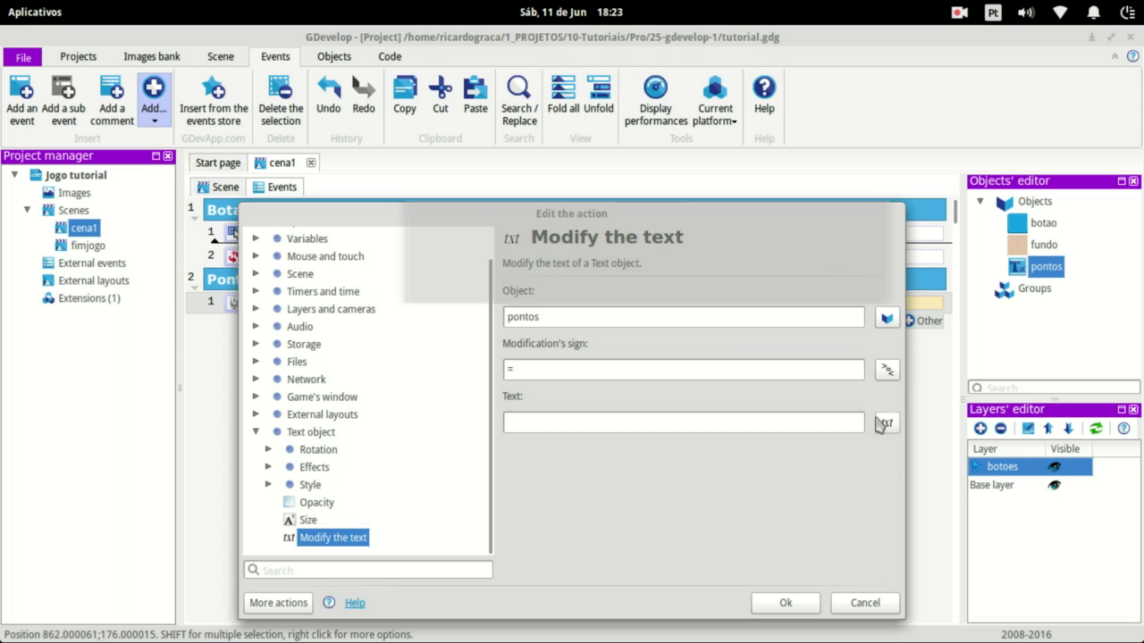
click(420, 399)
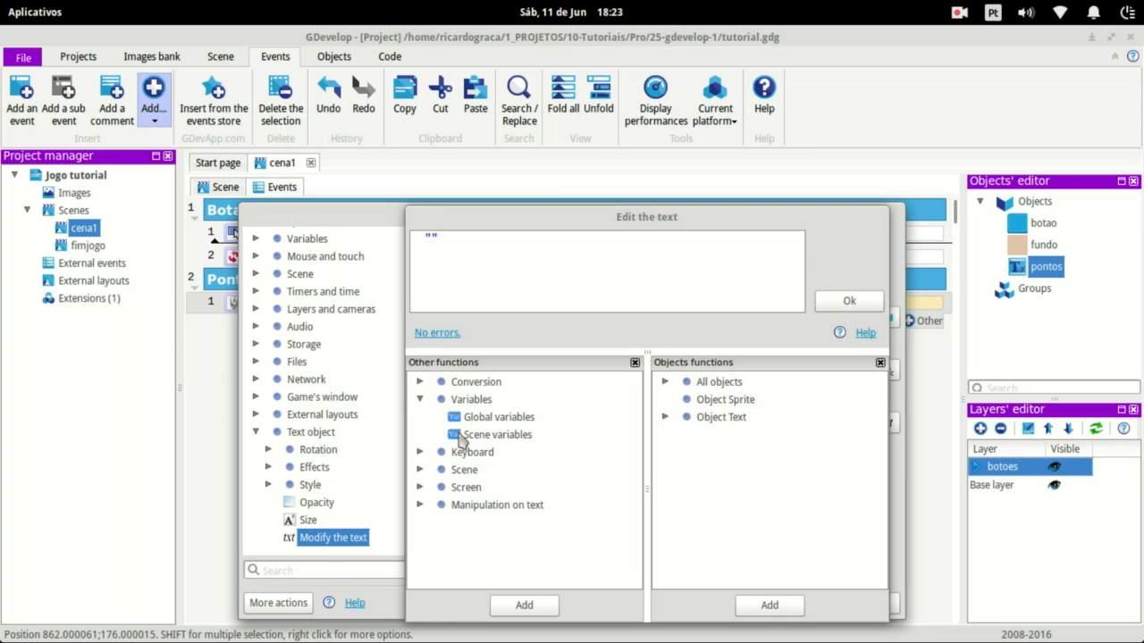
double_click(458, 437)
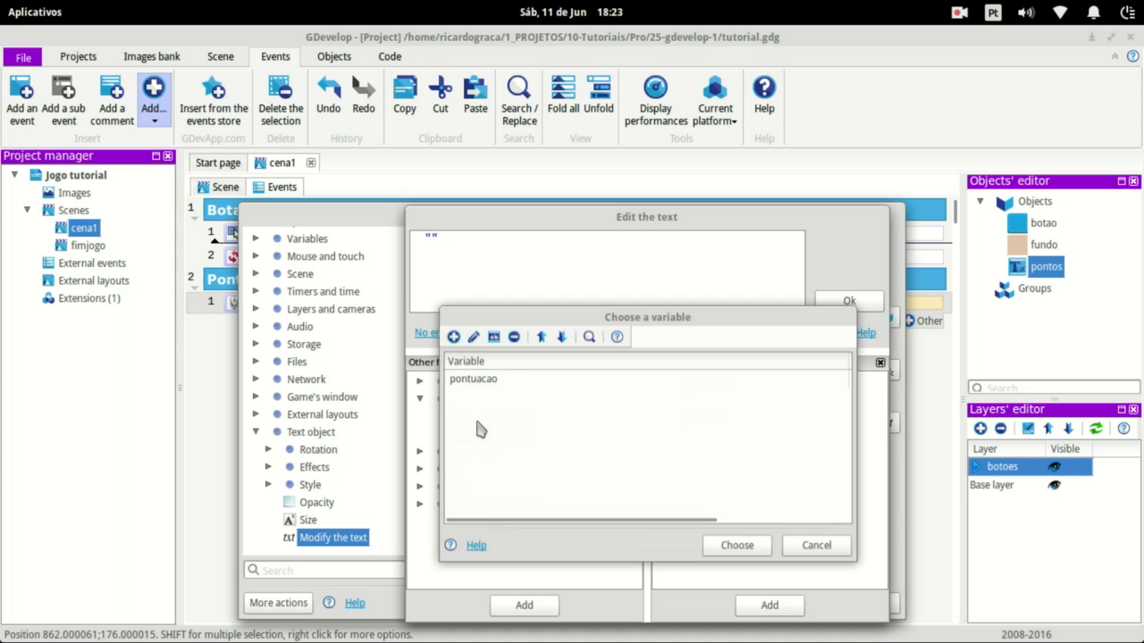
double_click(492, 380)
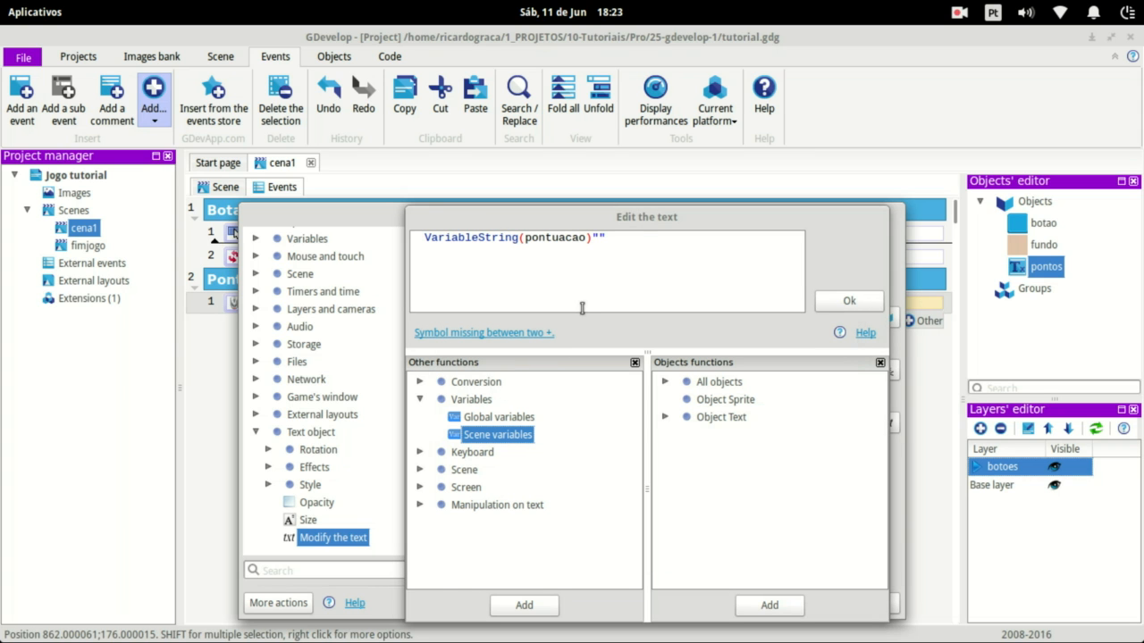
click(640, 239)
key(BackSpace)
key(BackSpace)
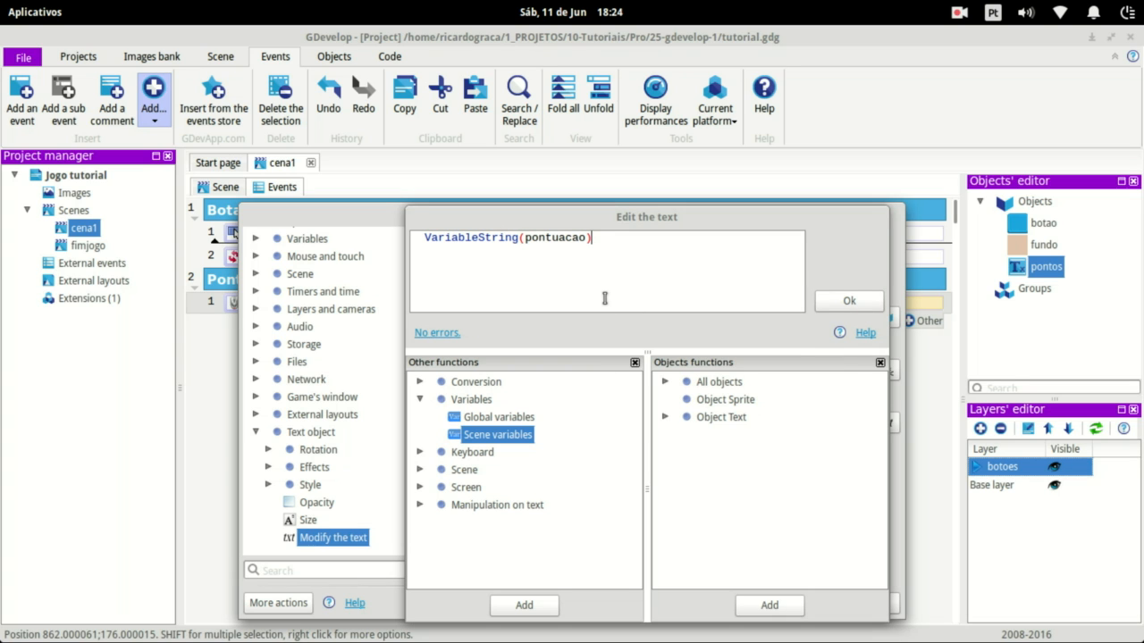
click(421, 506)
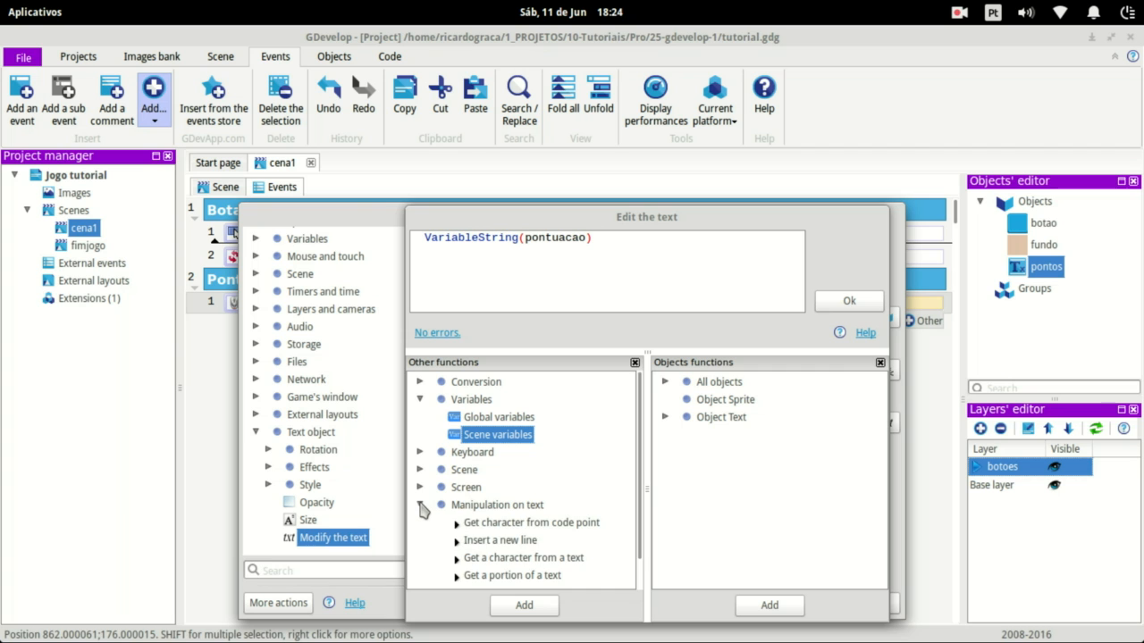
click(421, 505)
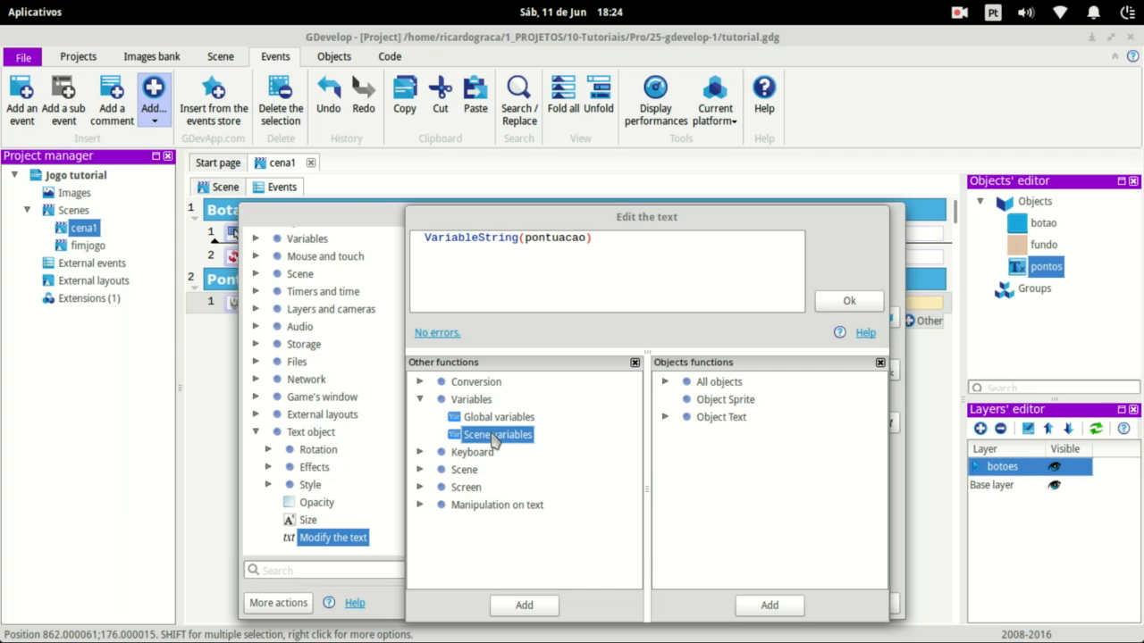
click(849, 301)
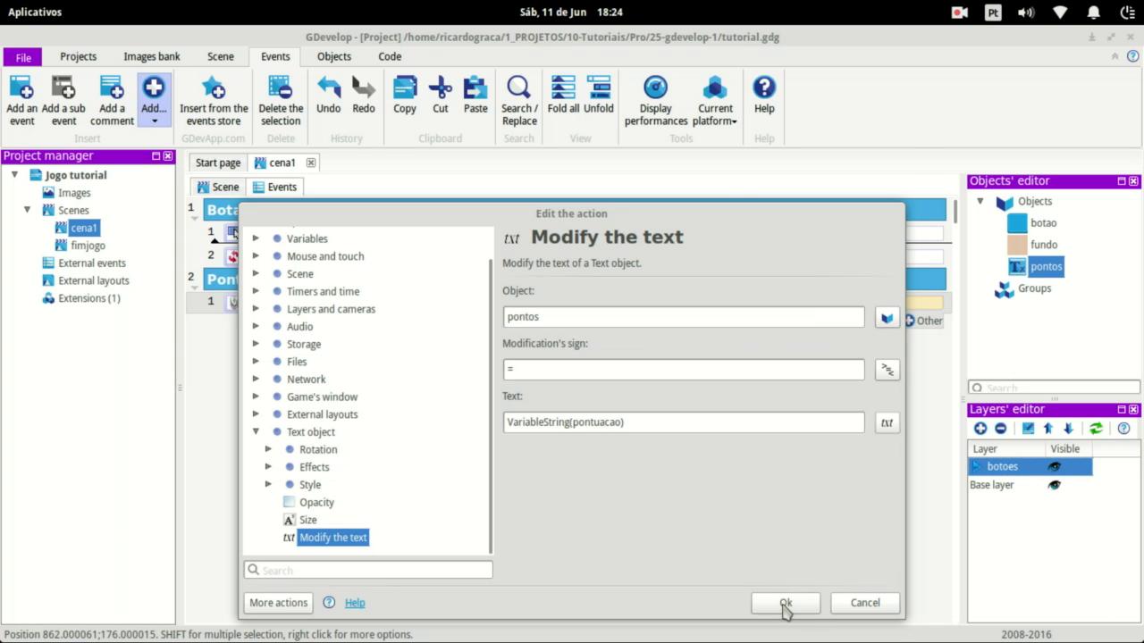
click(785, 605)
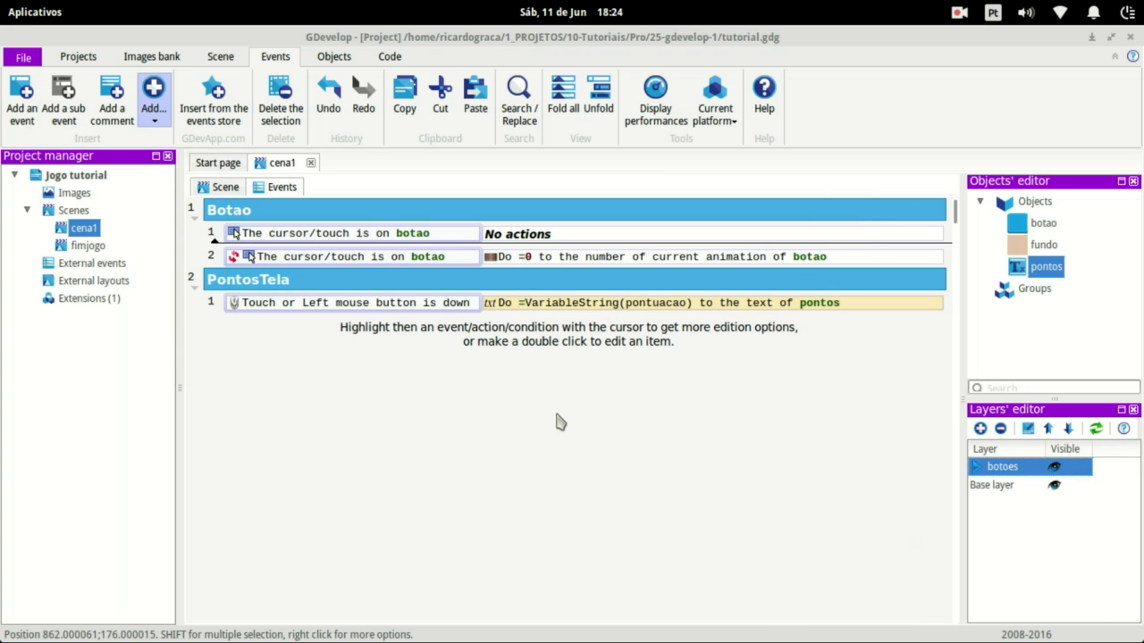
Preview the scene in Firefox, test the score by activating the blue button repeatedly, and close the preview
click(223, 186)
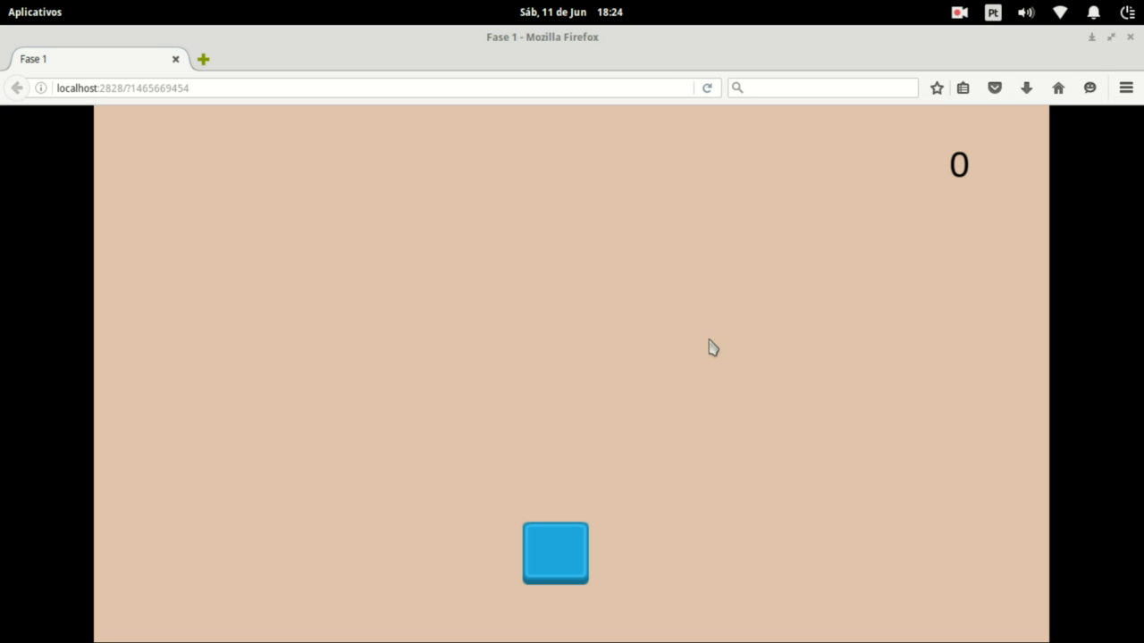
click(569, 547)
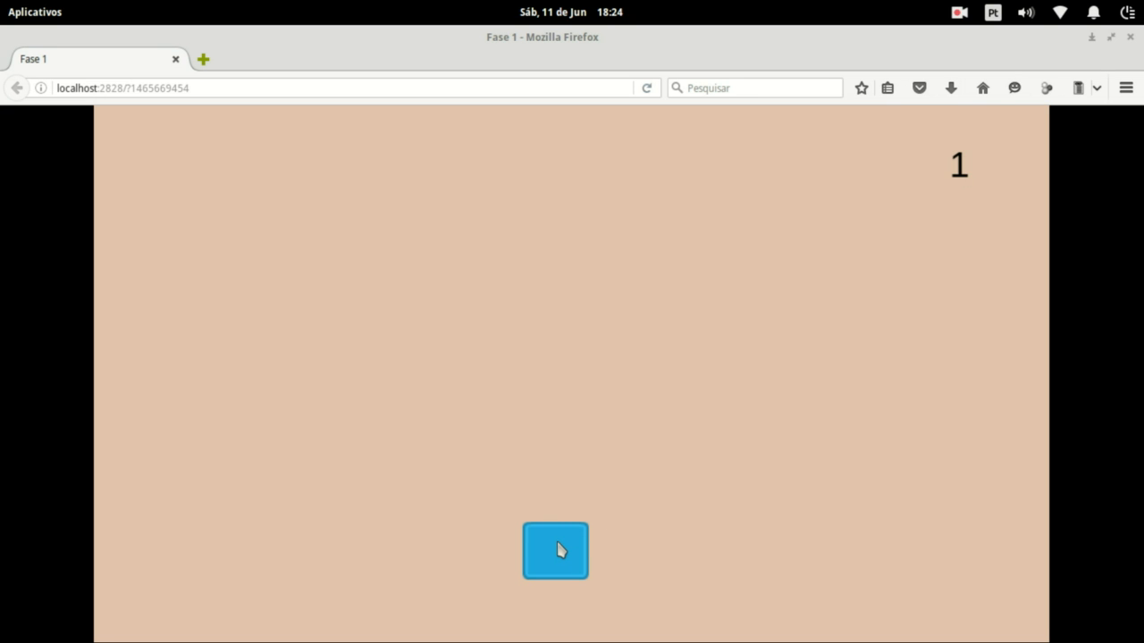
click(563, 551)
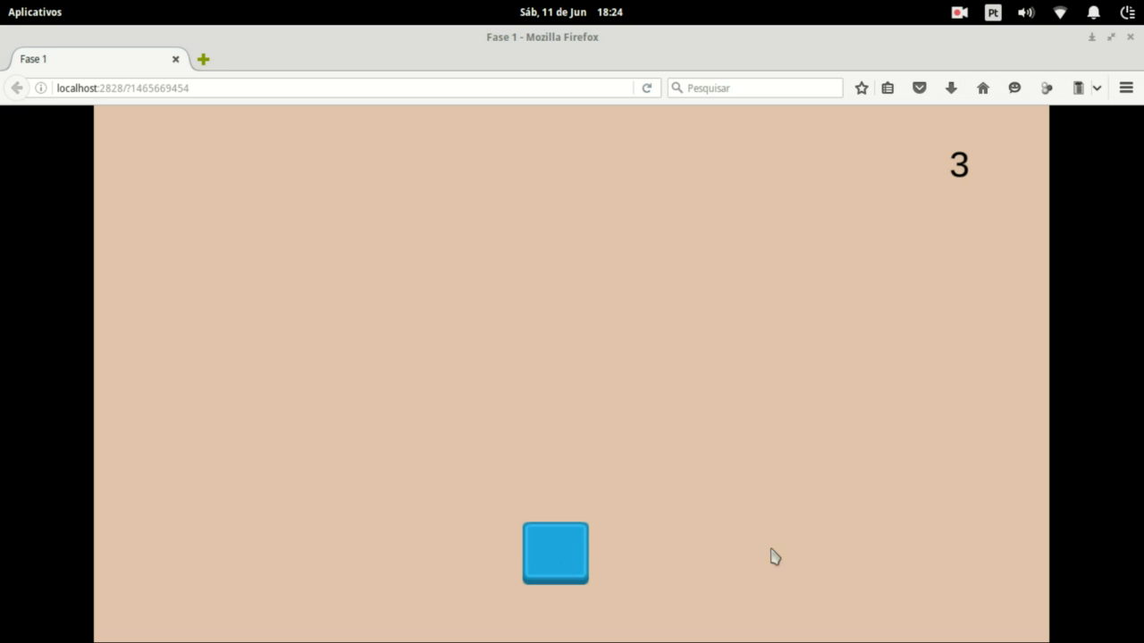
click(578, 549)
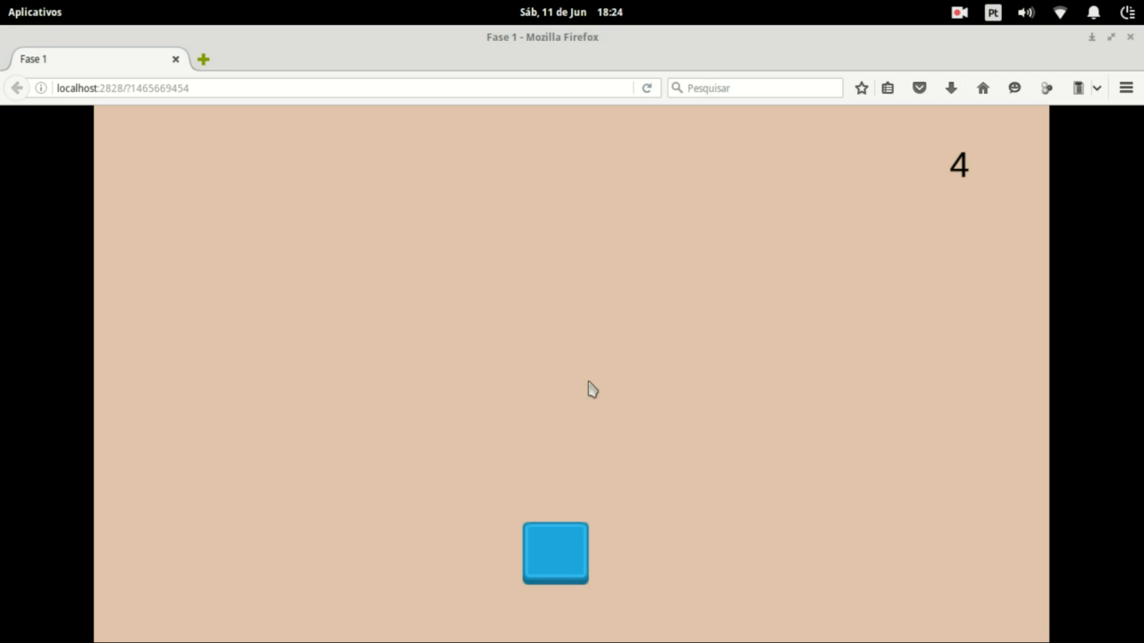
click(542, 538)
click(565, 569)
click(549, 546)
click(561, 547)
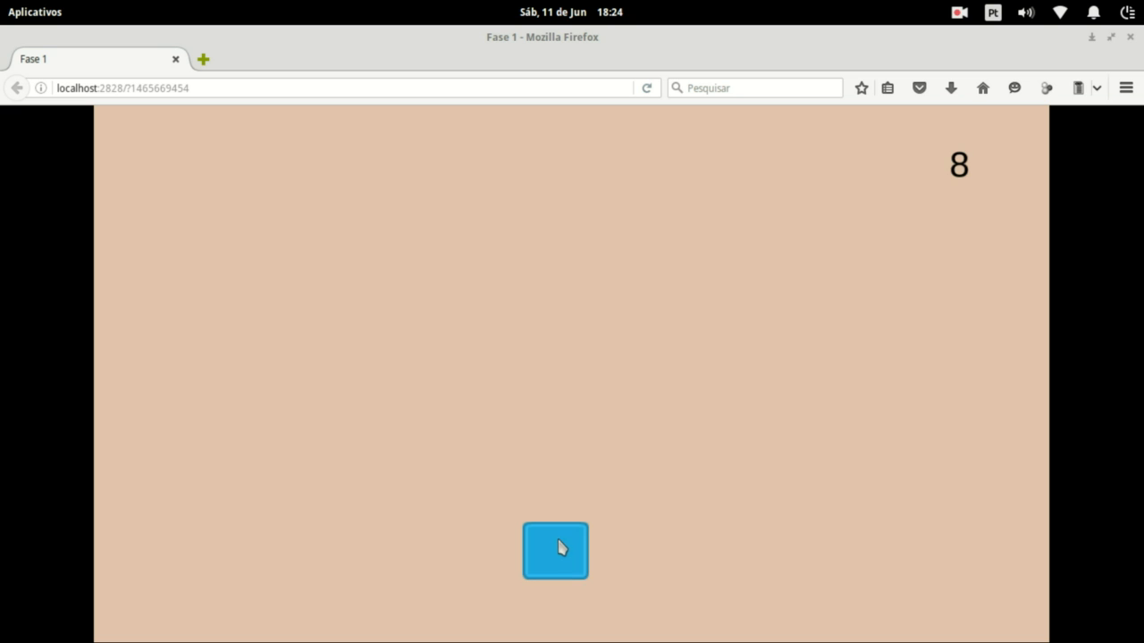
click(561, 565)
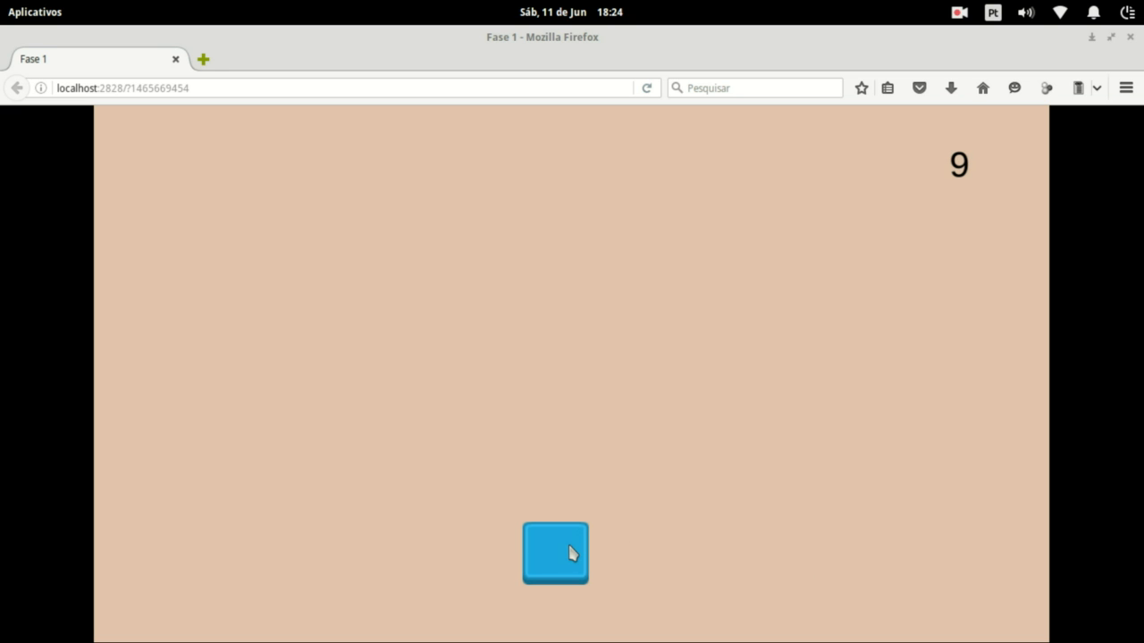
click(572, 553)
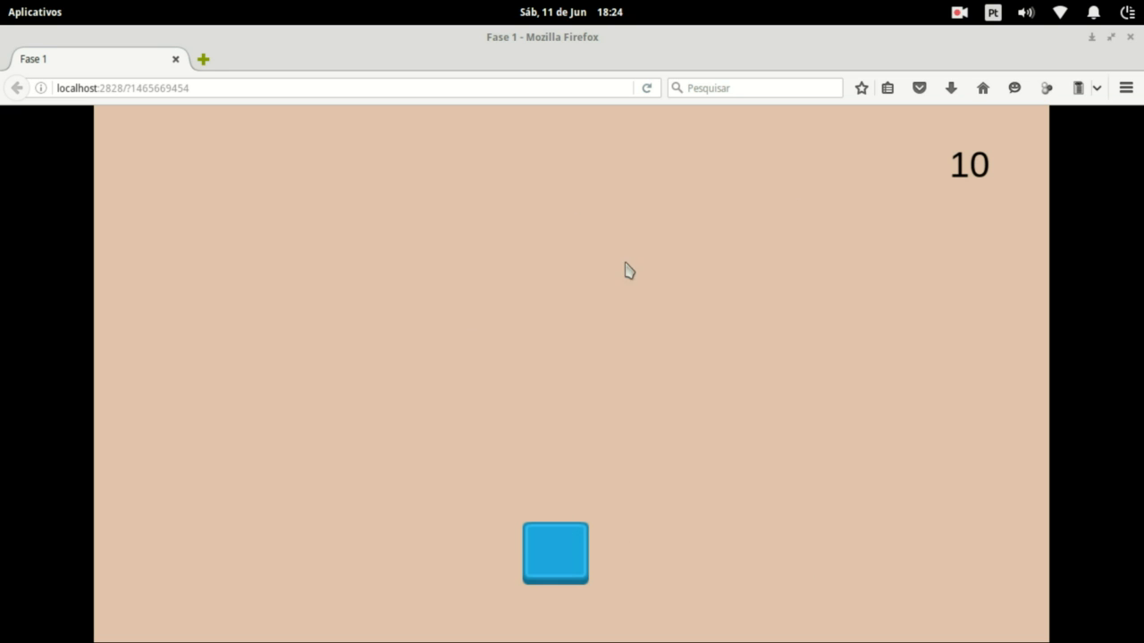
click(565, 549)
click(562, 556)
click(563, 555)
click(1129, 39)
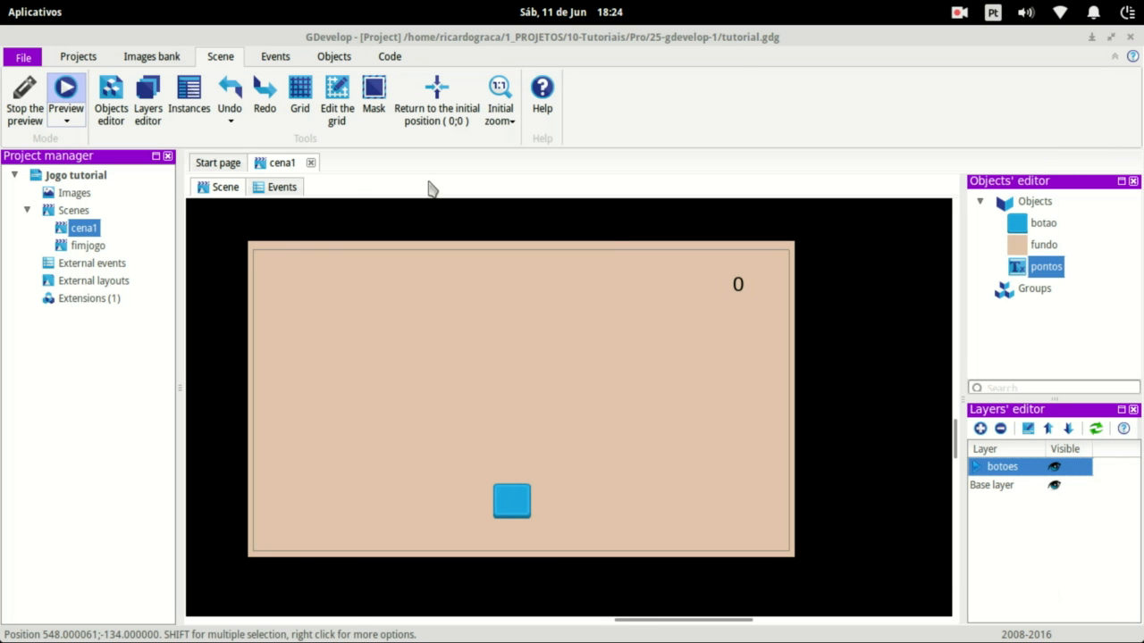
Return to the events of cena1 and collapse the Botao and PontosTela groups
click(279, 187)
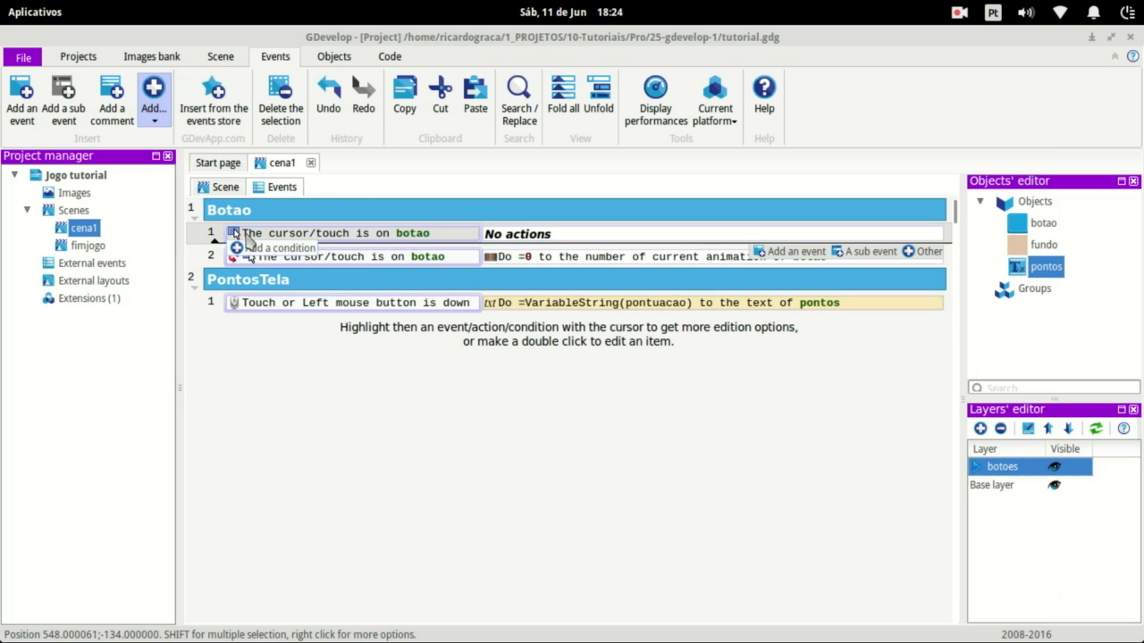
click(212, 242)
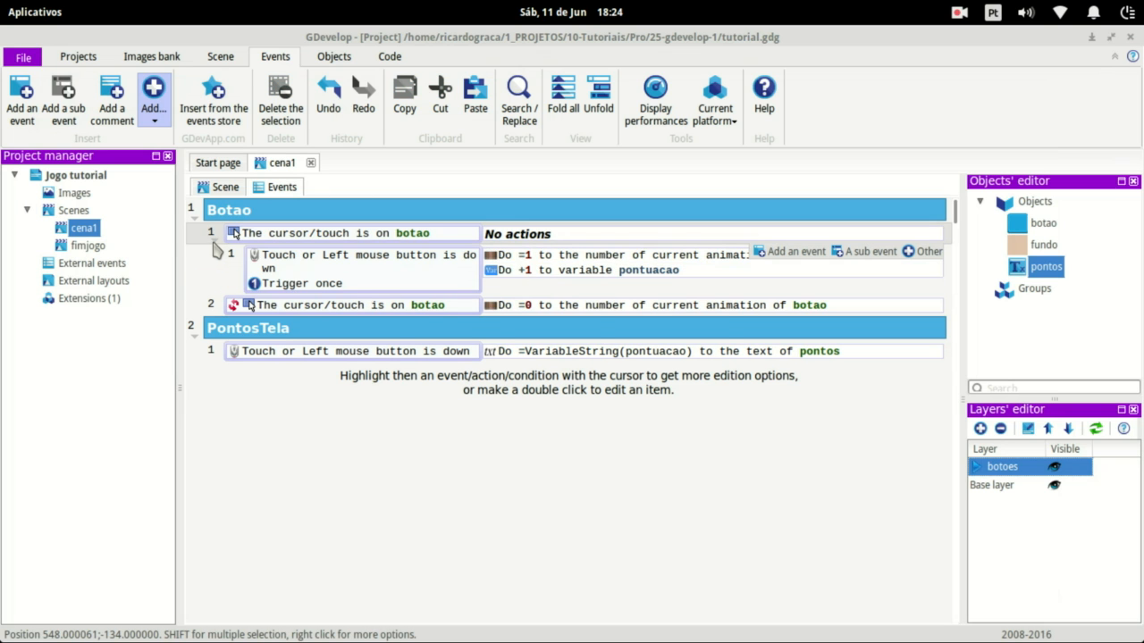
click(215, 244)
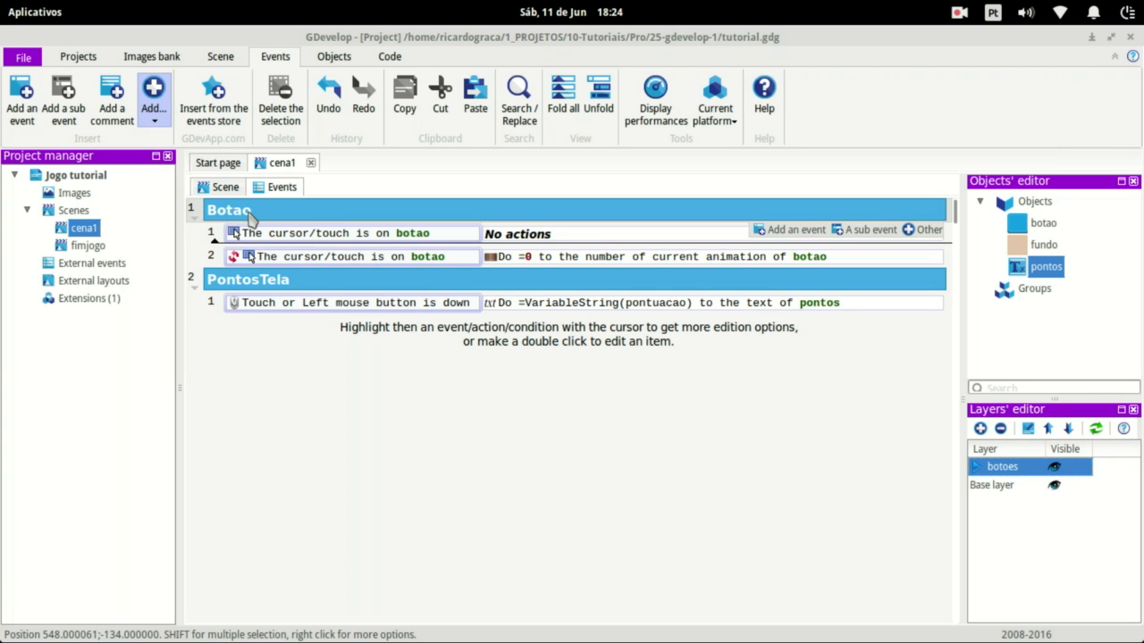
click(196, 219)
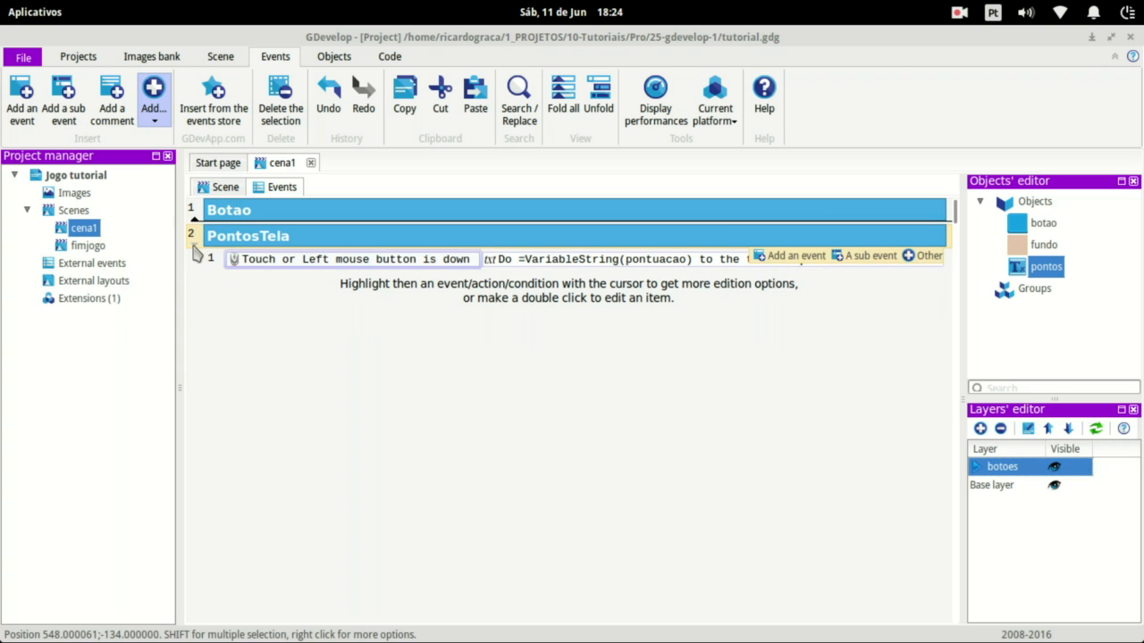
click(195, 250)
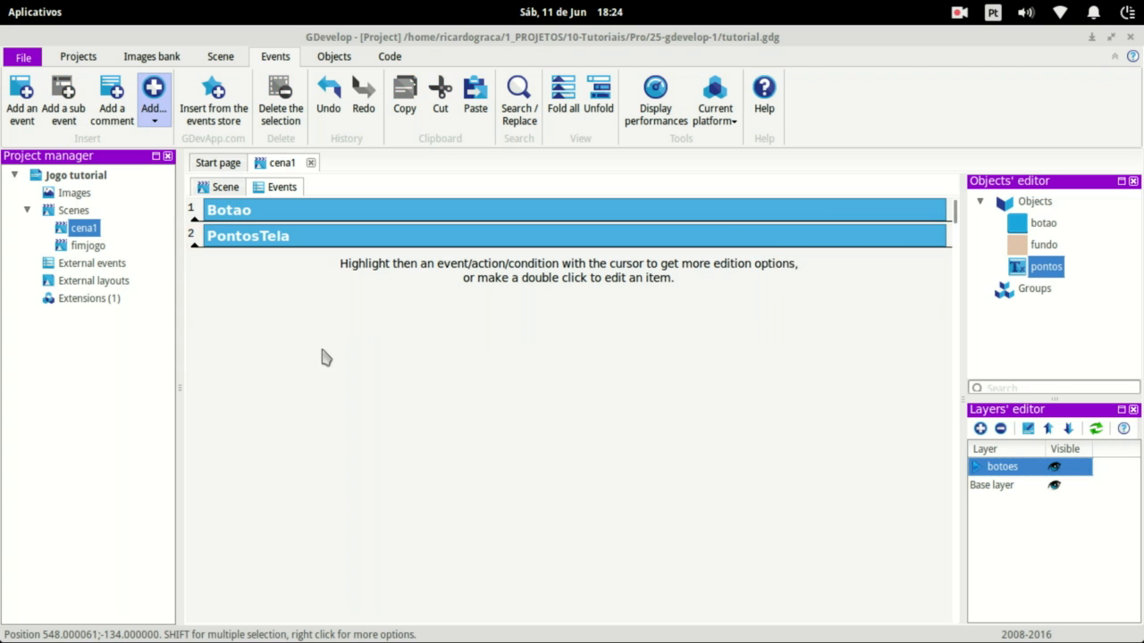
Add an events group named Mudafase after PontosTela
click(153, 124)
click(195, 171)
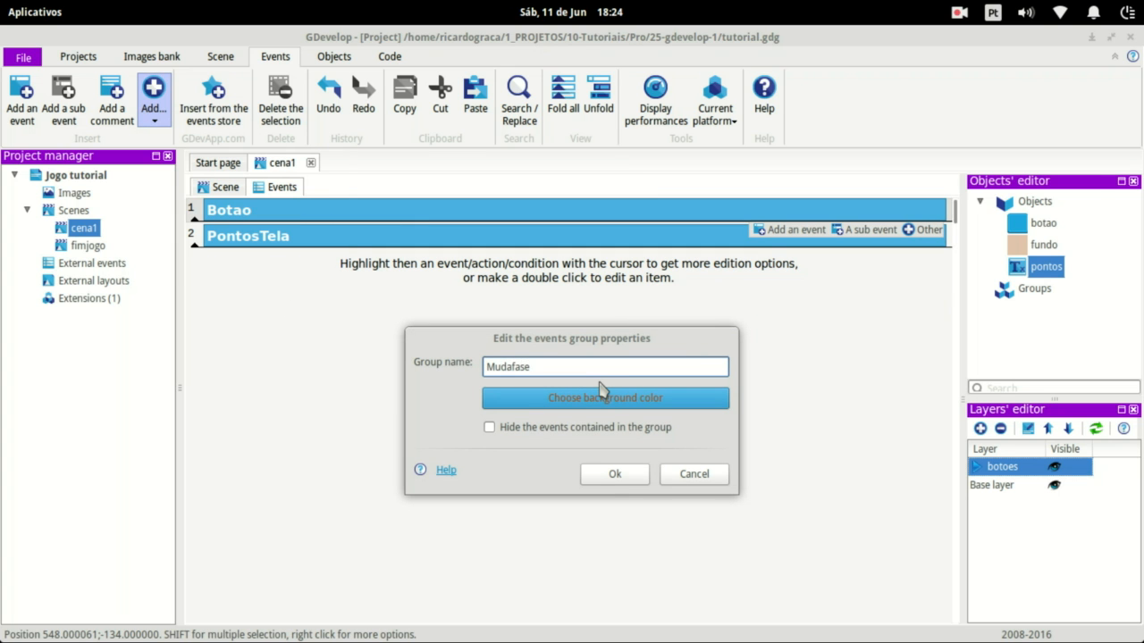
click(617, 474)
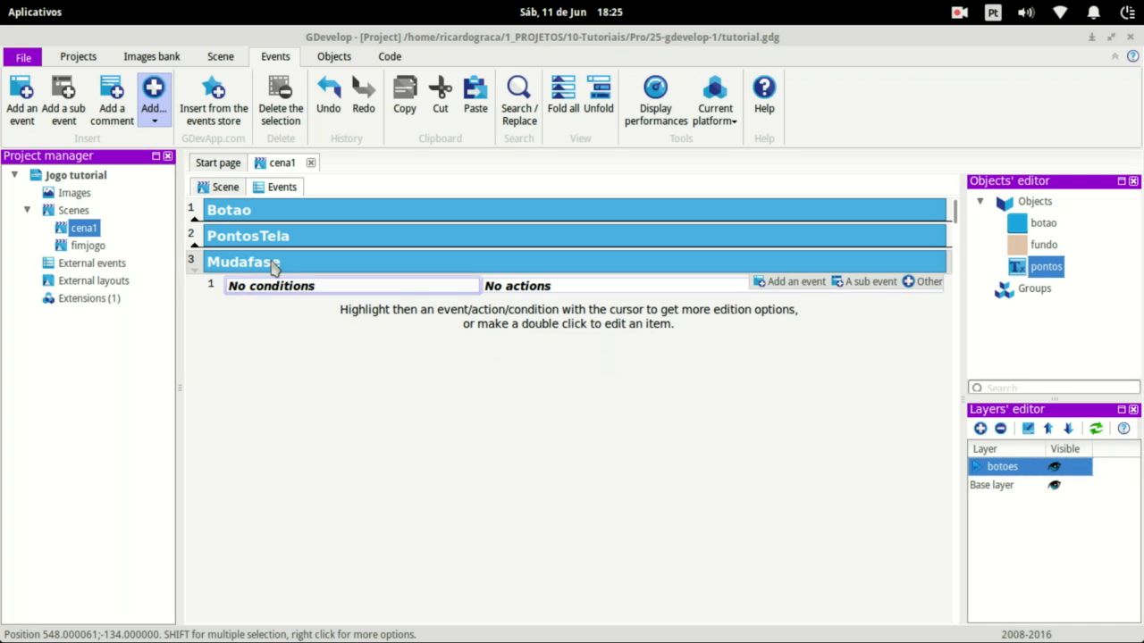
Add a Value of a variable condition to the Mudafase event, testing whether the scene variable pontuacao = 10
click(241, 302)
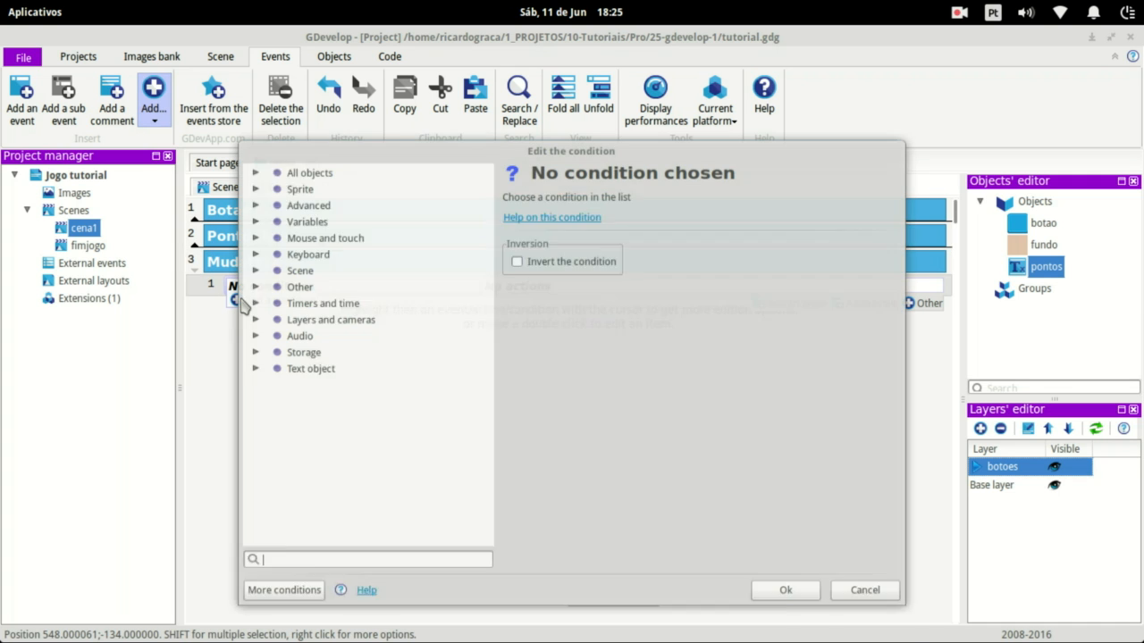
click(256, 229)
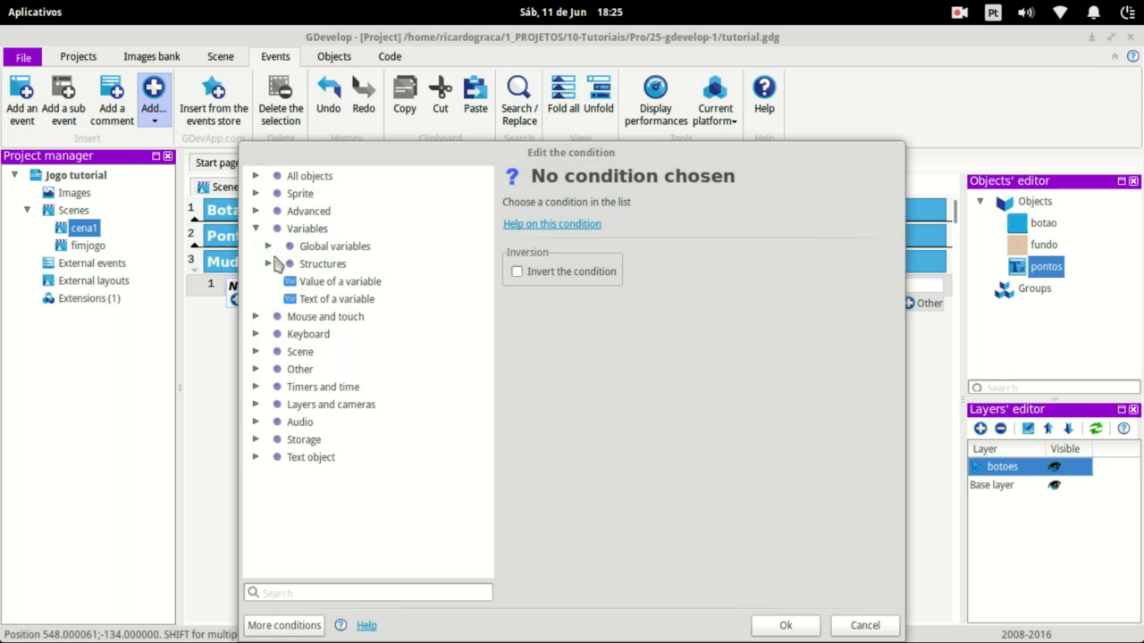
click(313, 286)
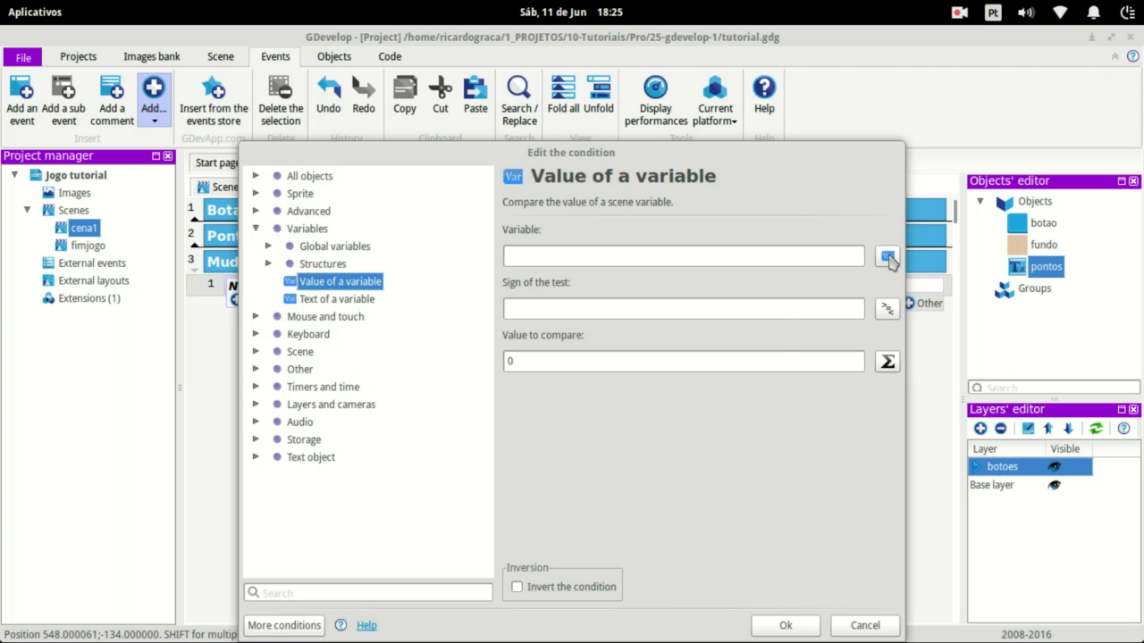
click(887, 257)
click(402, 358)
click(661, 524)
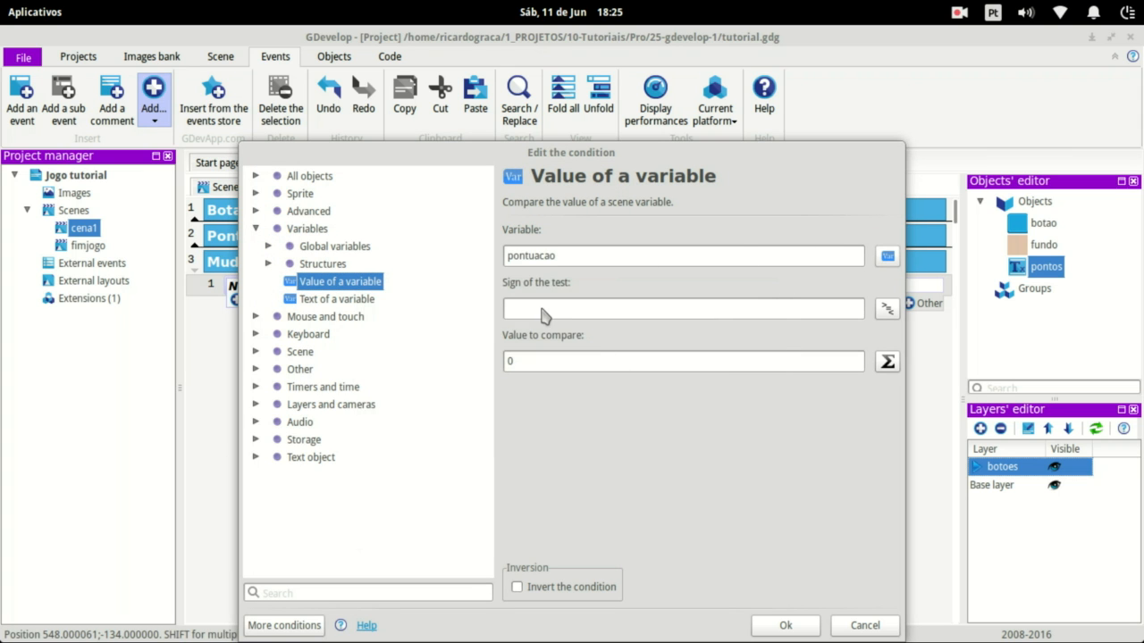
click(539, 311)
text(=)
key(Tab)
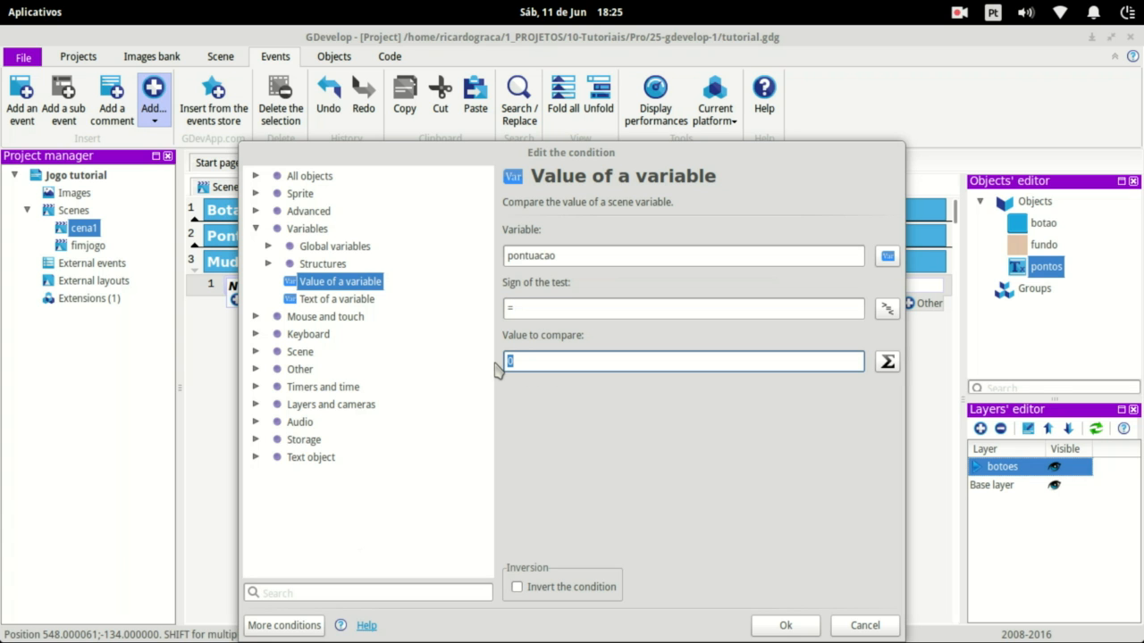
text(10)
click(786, 626)
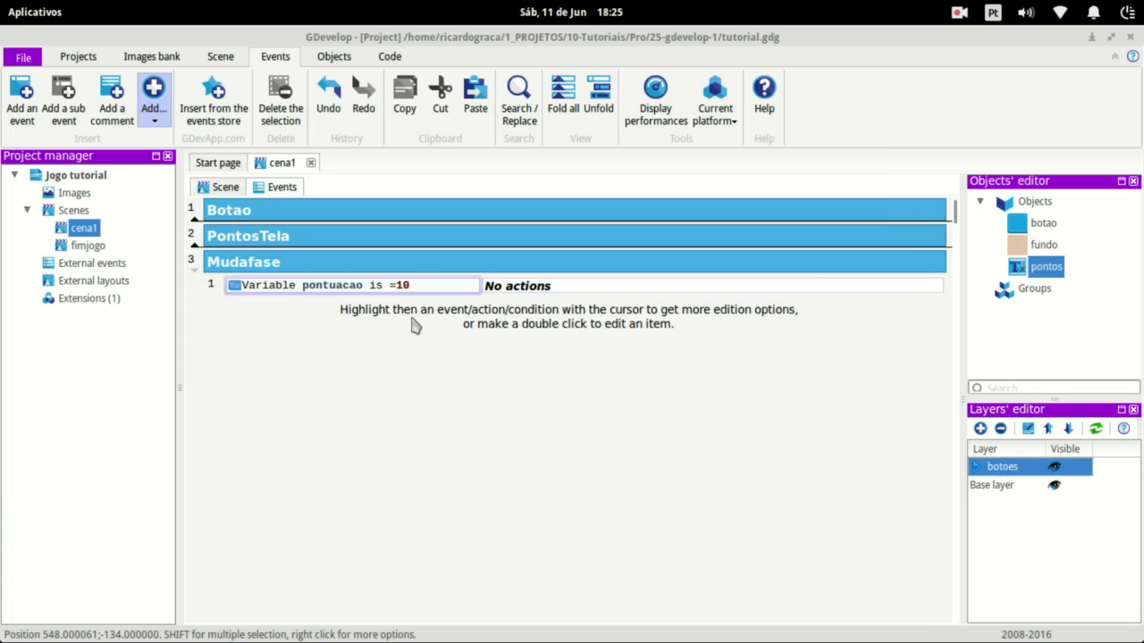
Add a Change the scene action to the Mudafase event with "fimjogo" as the new scene
click(493, 301)
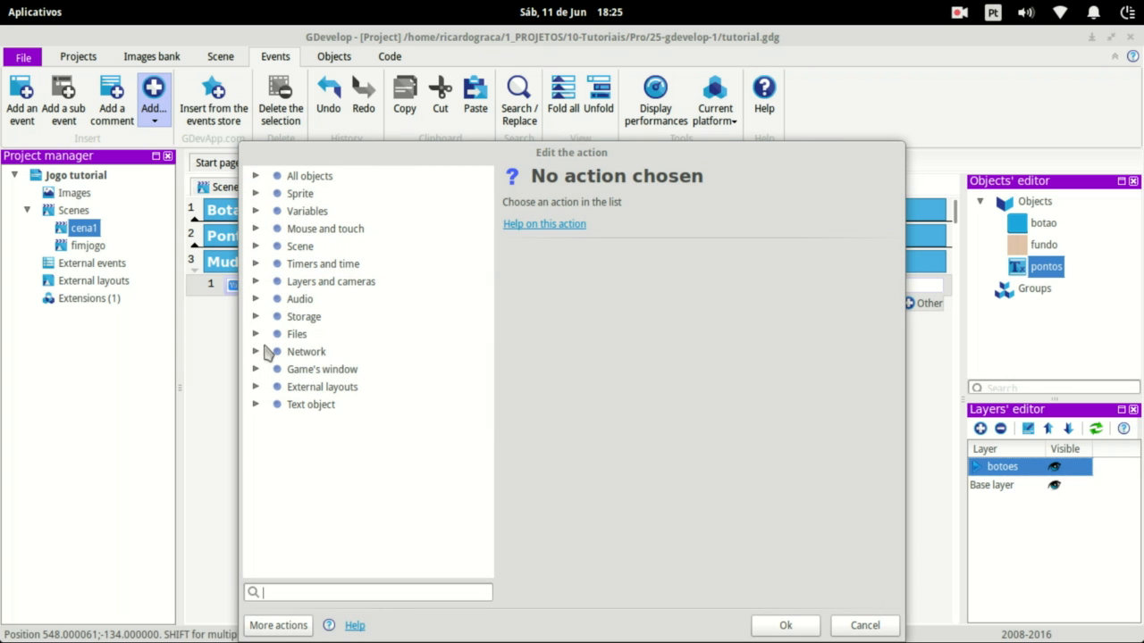
click(255, 246)
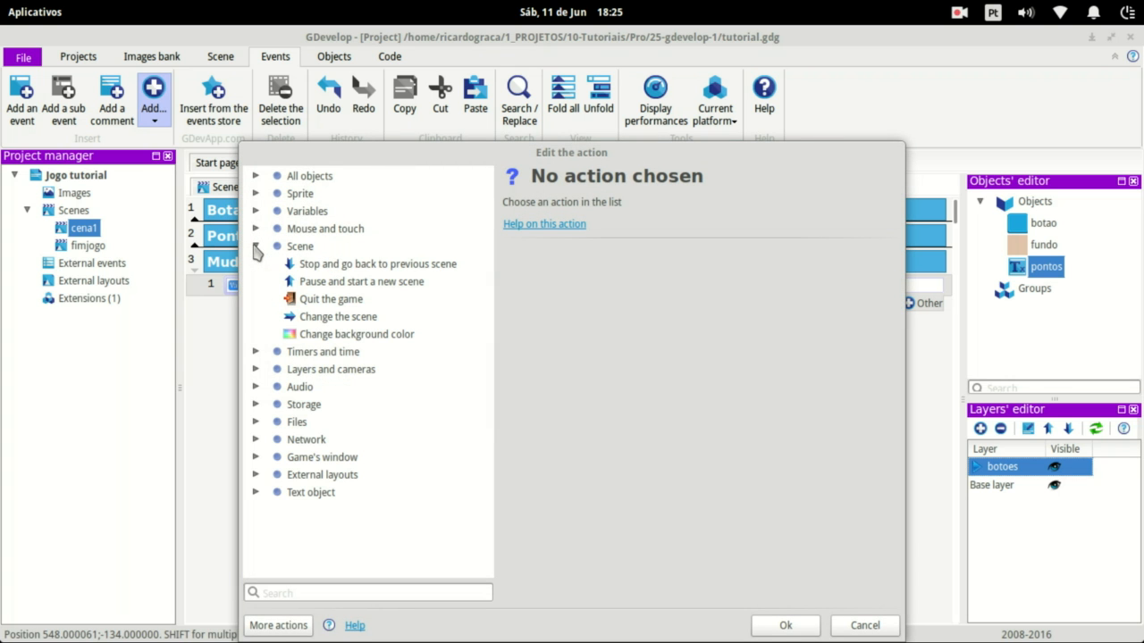
click(351, 322)
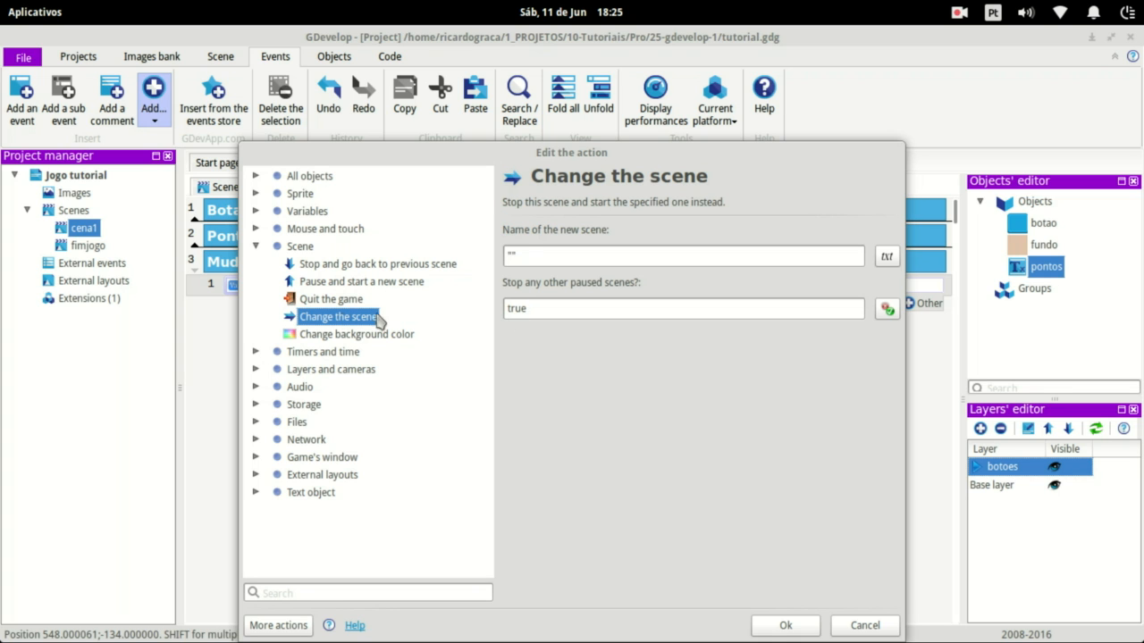
click(512, 258)
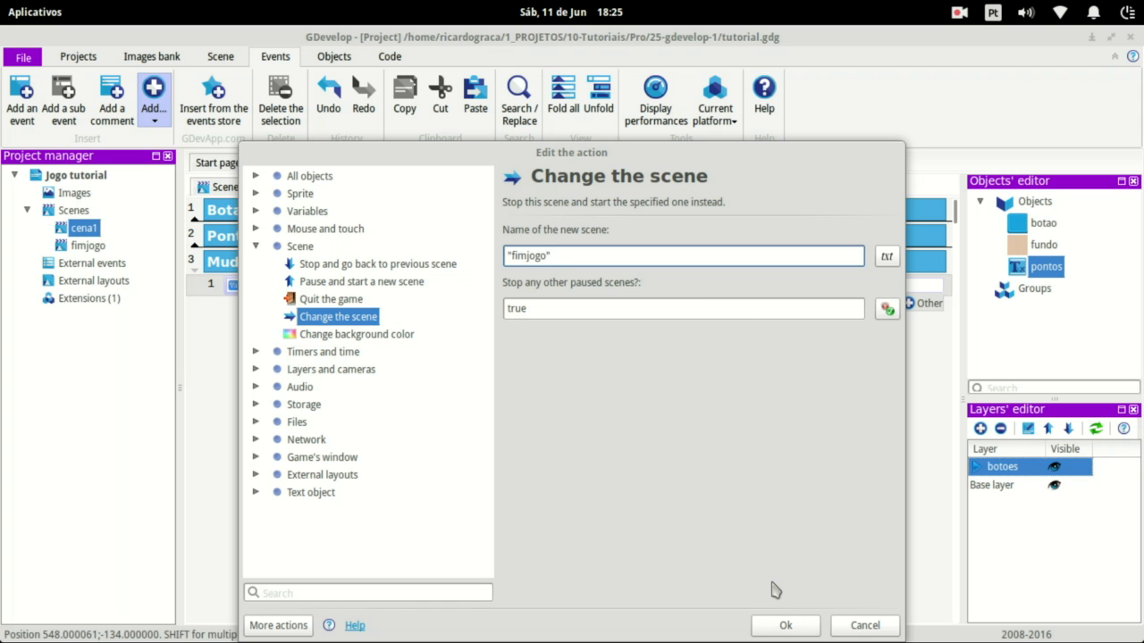
click(794, 627)
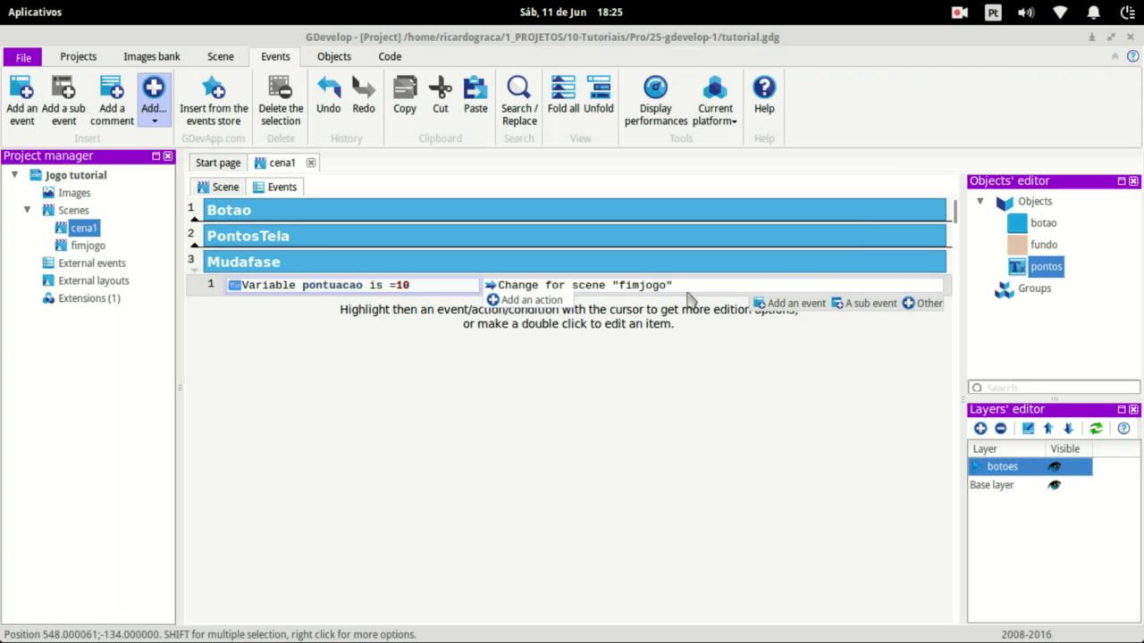
Start a second action in the Mudafase event, Value of a global variable, with pontogeral as the variable
click(498, 302)
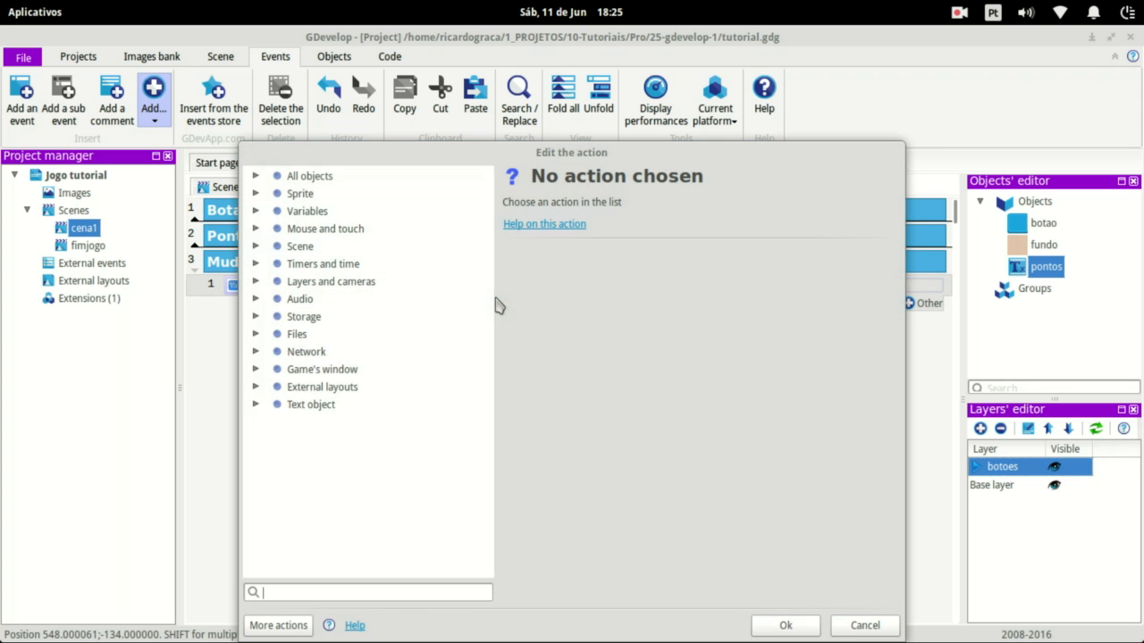
click(255, 211)
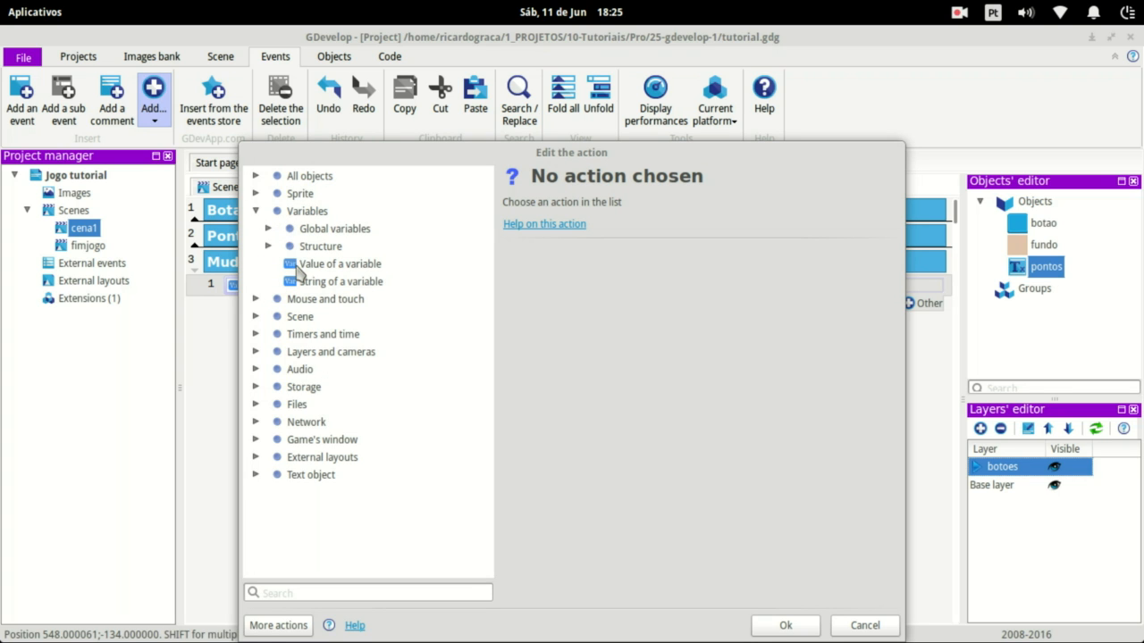
click(268, 230)
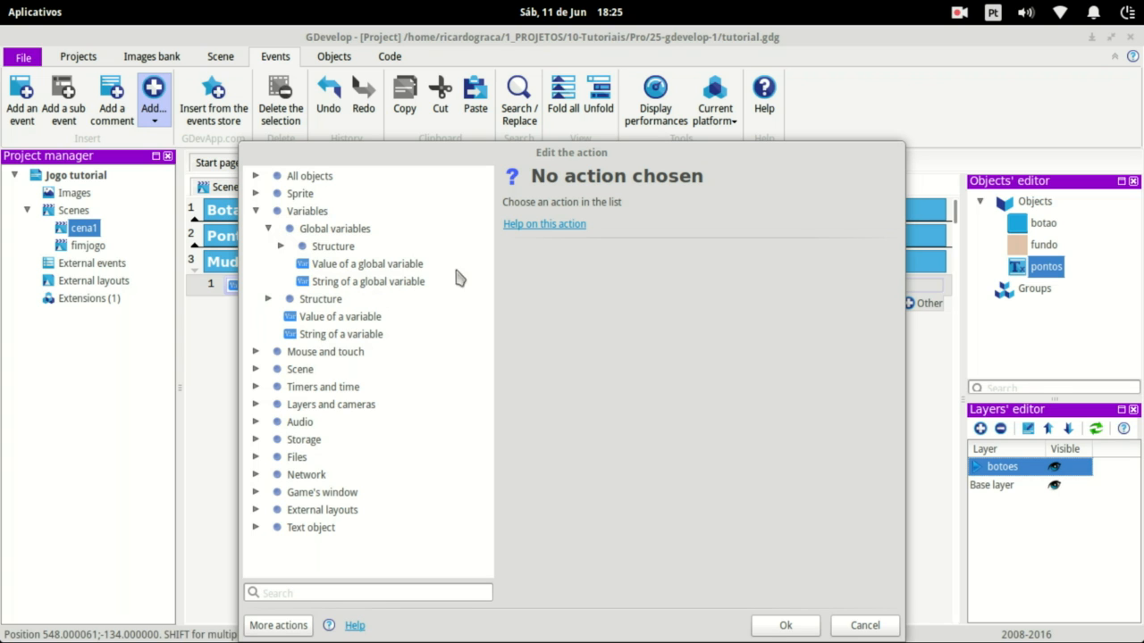
click(380, 266)
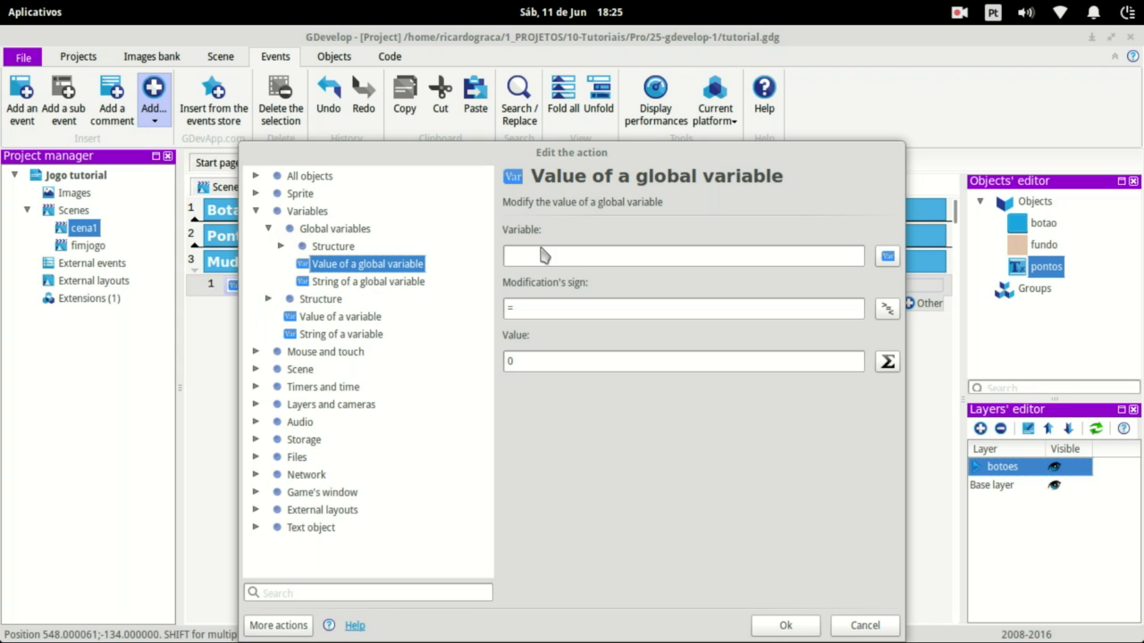
click(885, 259)
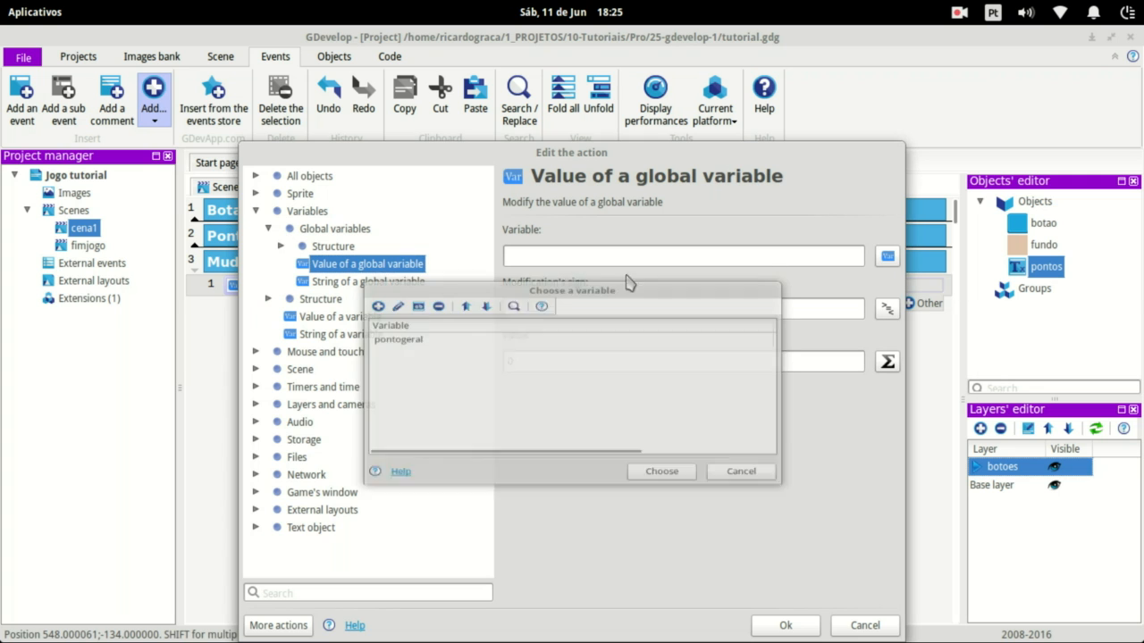
click(424, 358)
click(643, 521)
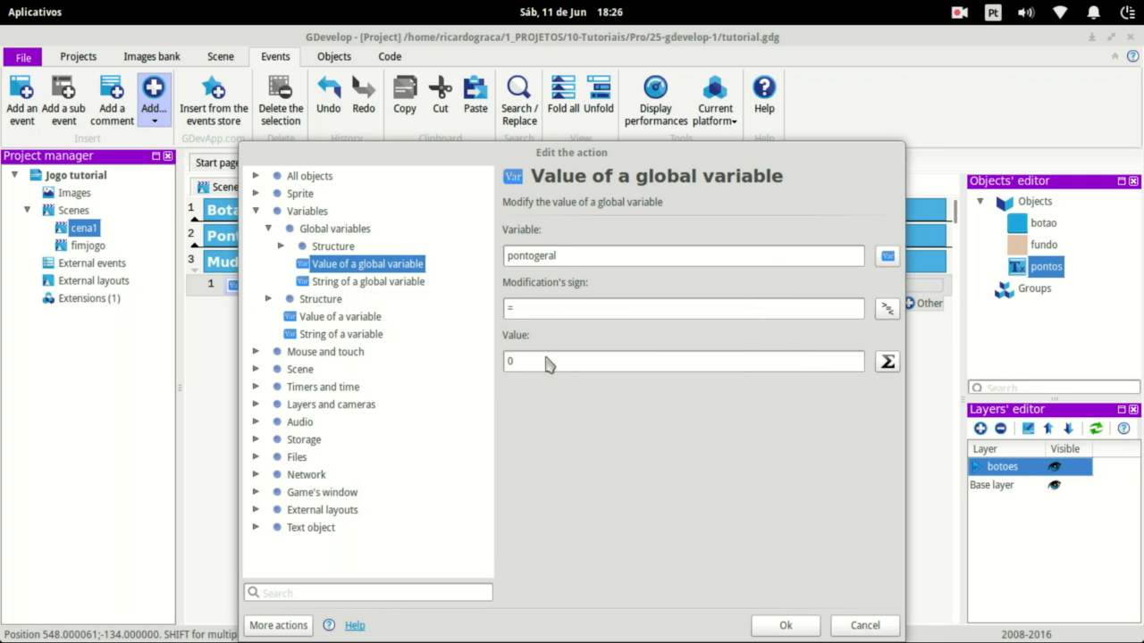
Set the value for pontogeral to the expression Variable(pontuacao), using the scene variable, and accept the action
click(887, 362)
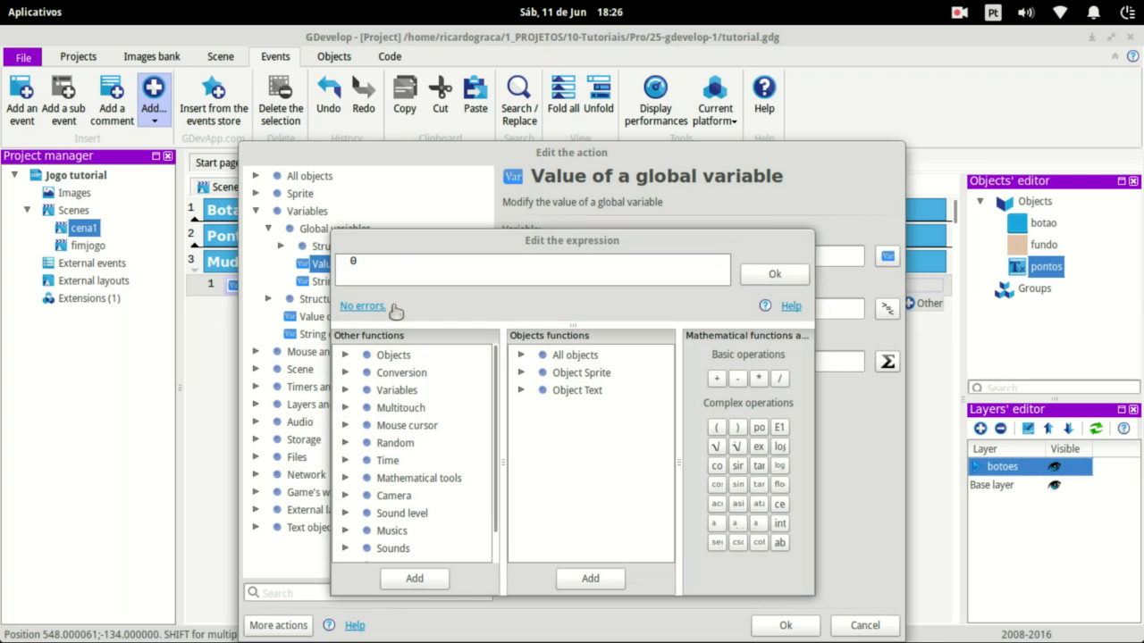
key(BackSpace)
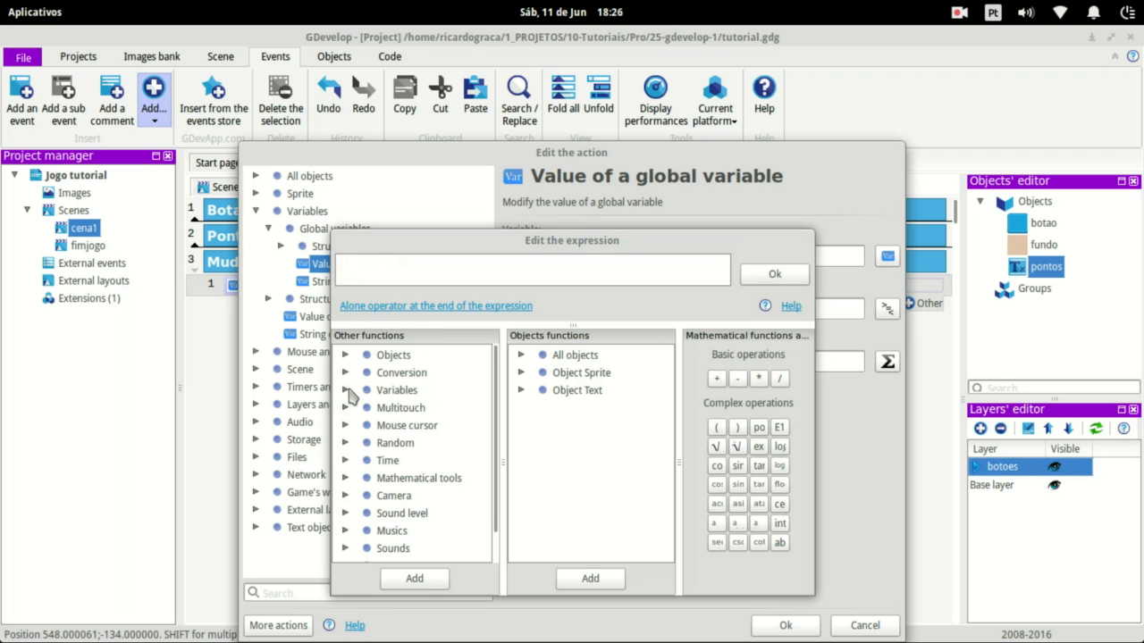
click(345, 390)
double_click(421, 427)
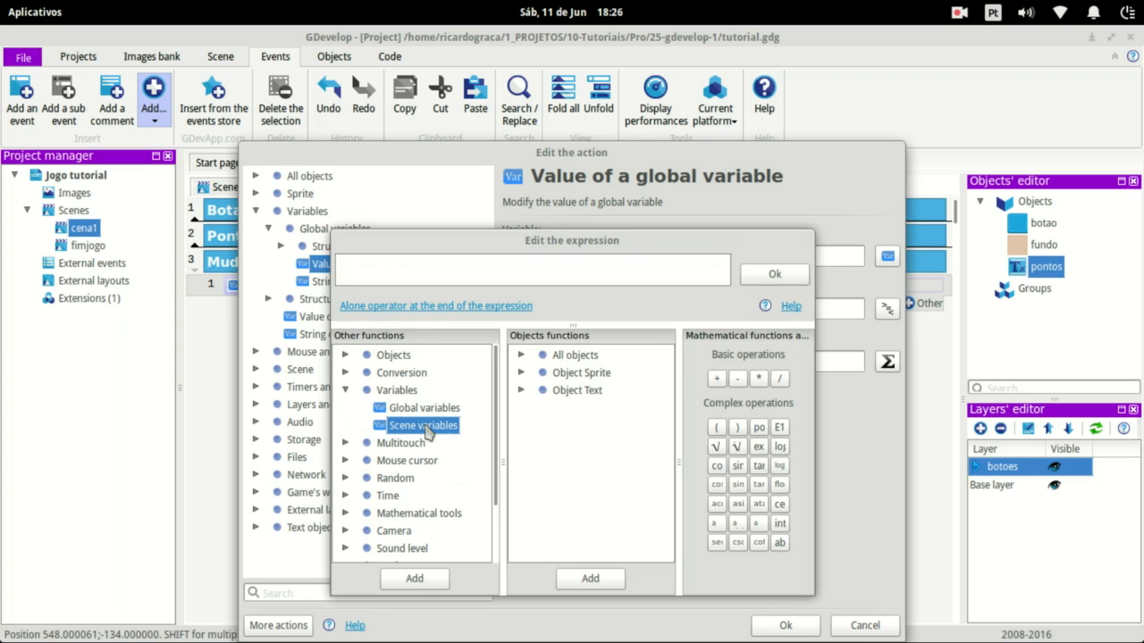
click(420, 378)
click(679, 542)
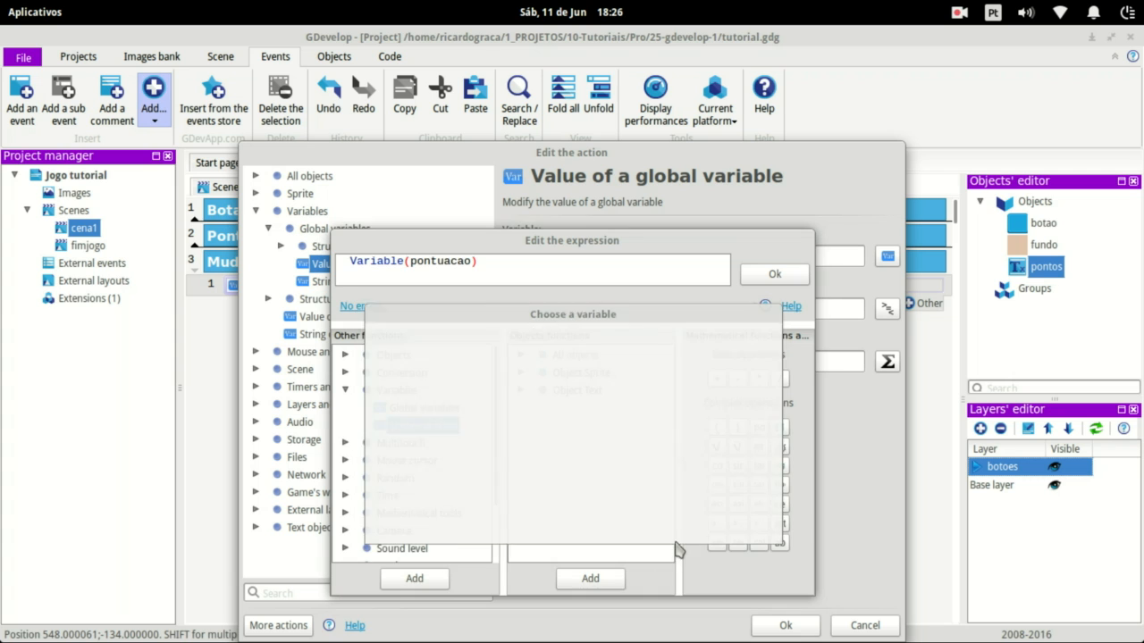
click(774, 274)
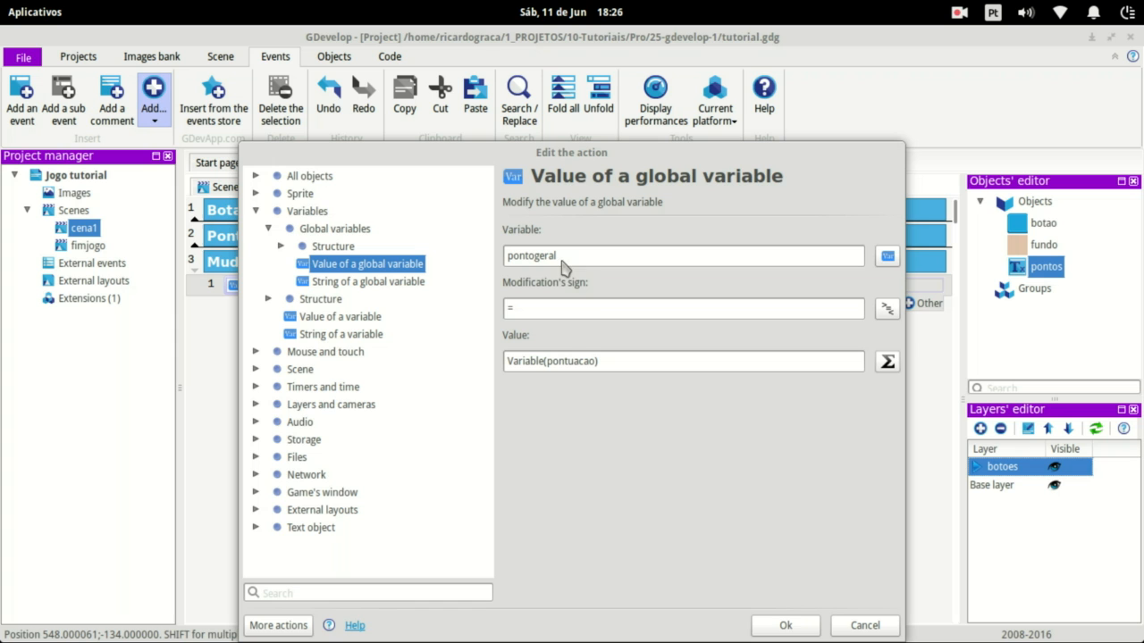
click(788, 621)
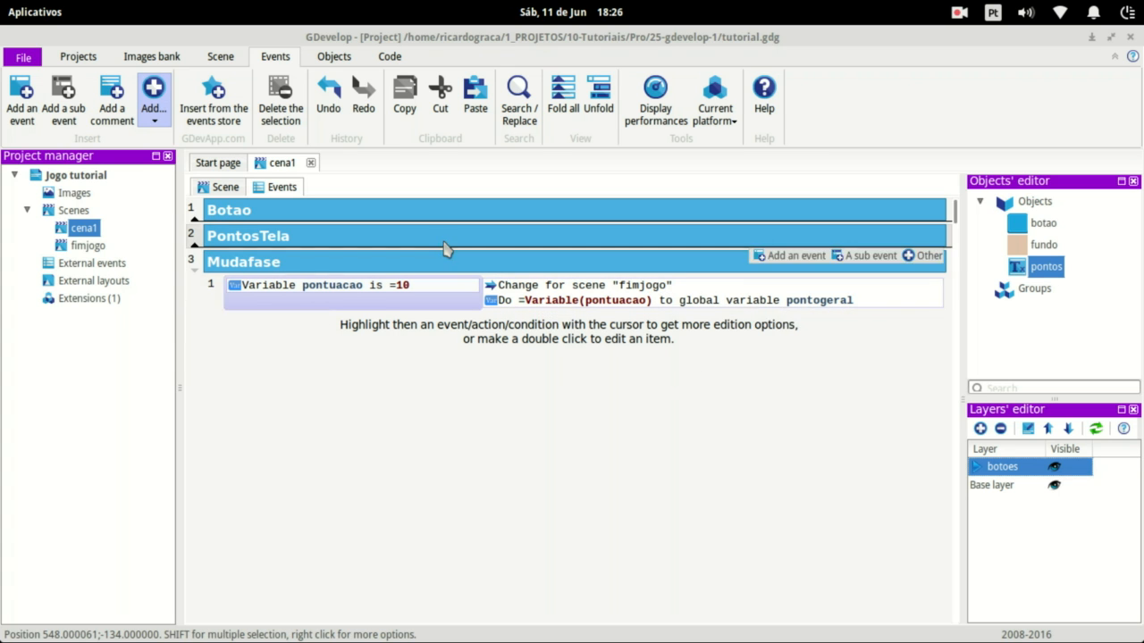
Open the fimjogo scene in the scene editor and change its zoom level
click(224, 187)
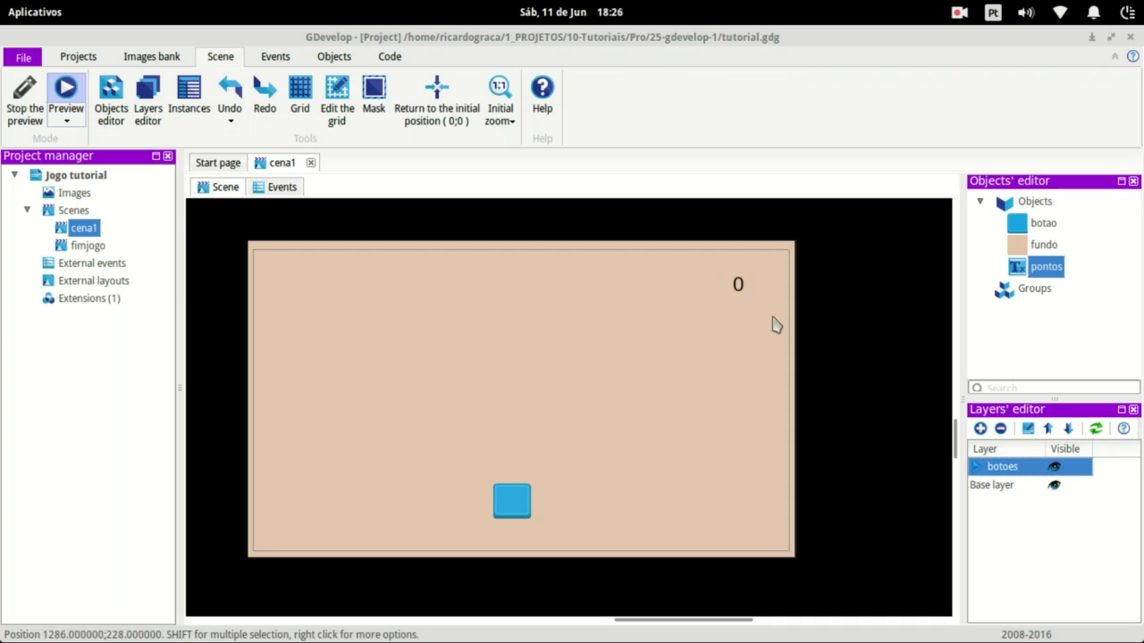
click(68, 250)
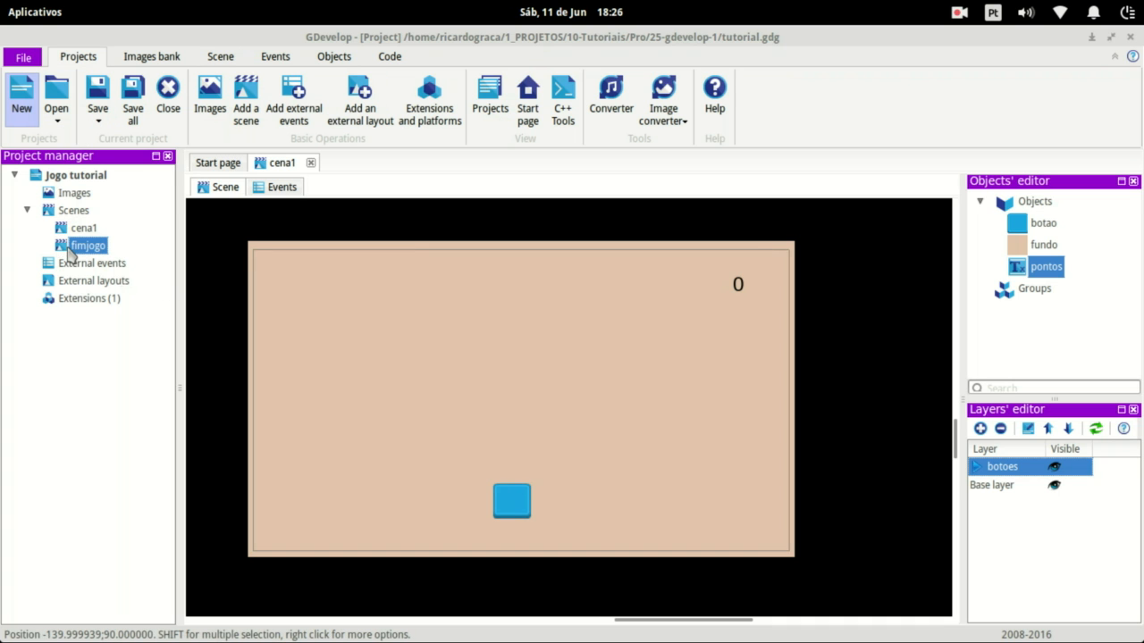
double_click(65, 252)
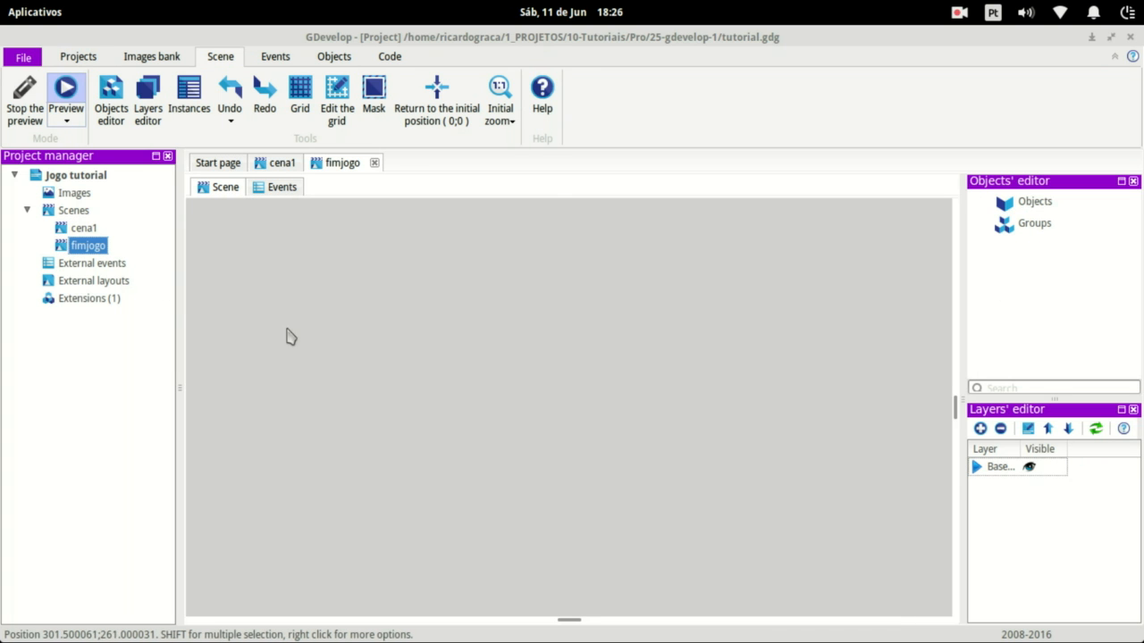
click(514, 125)
click(520, 187)
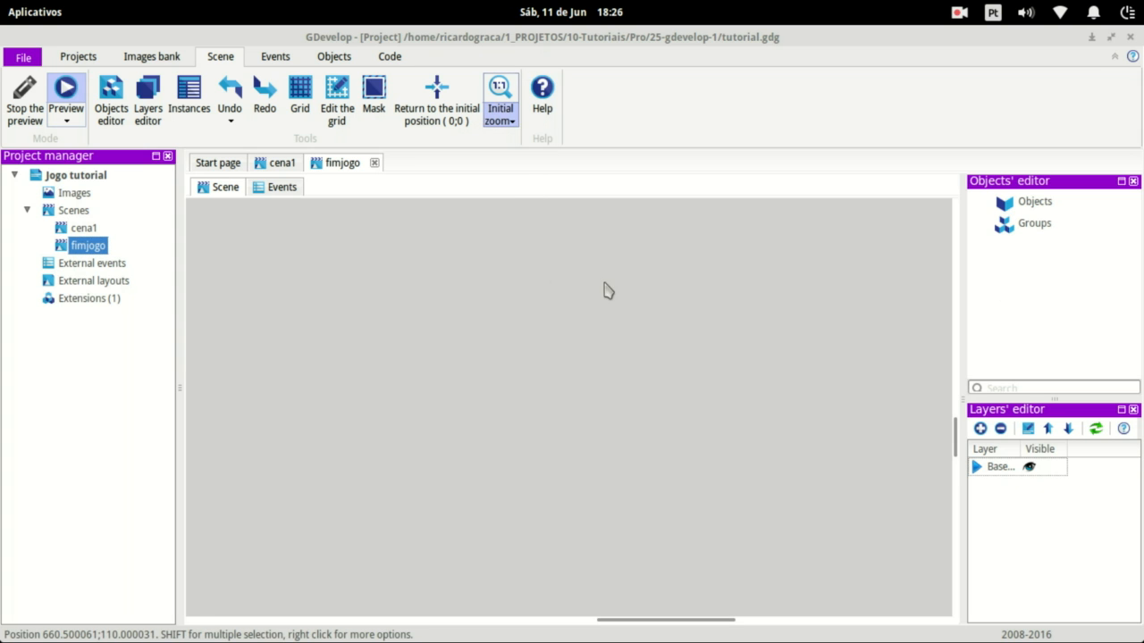
Set the background color of the fimjogo scene to black (#000000) in its properties
right_click(82, 249)
click(117, 268)
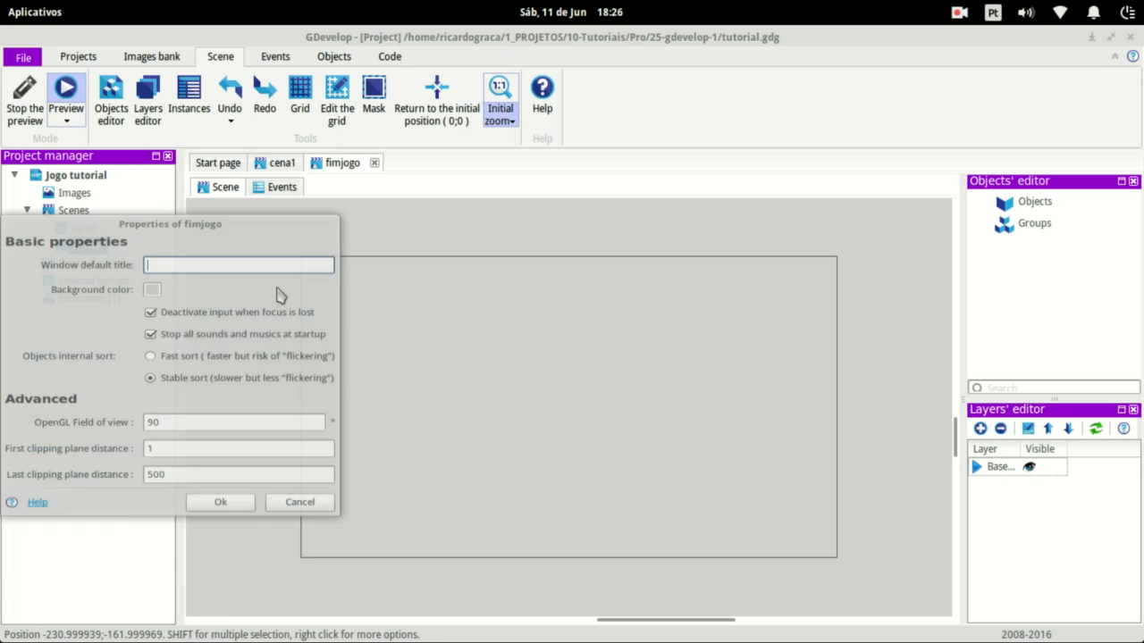
click(152, 302)
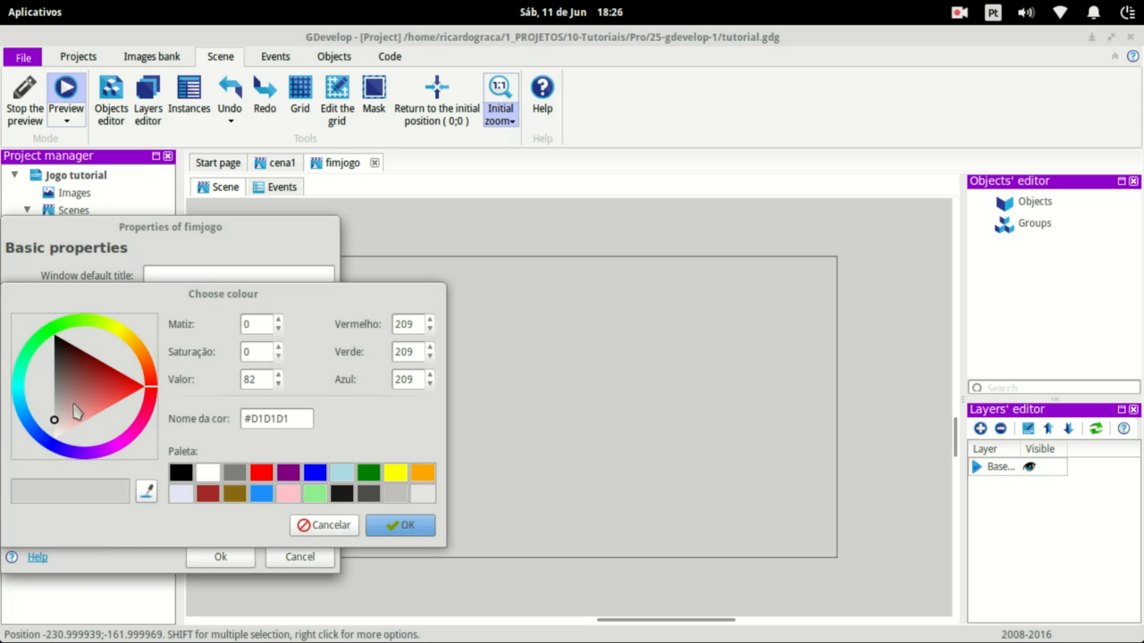
mouse_move(73, 393)
mouse_down()
mouse_move(59, 387)
mouse_move(54, 334)
mouse_up()
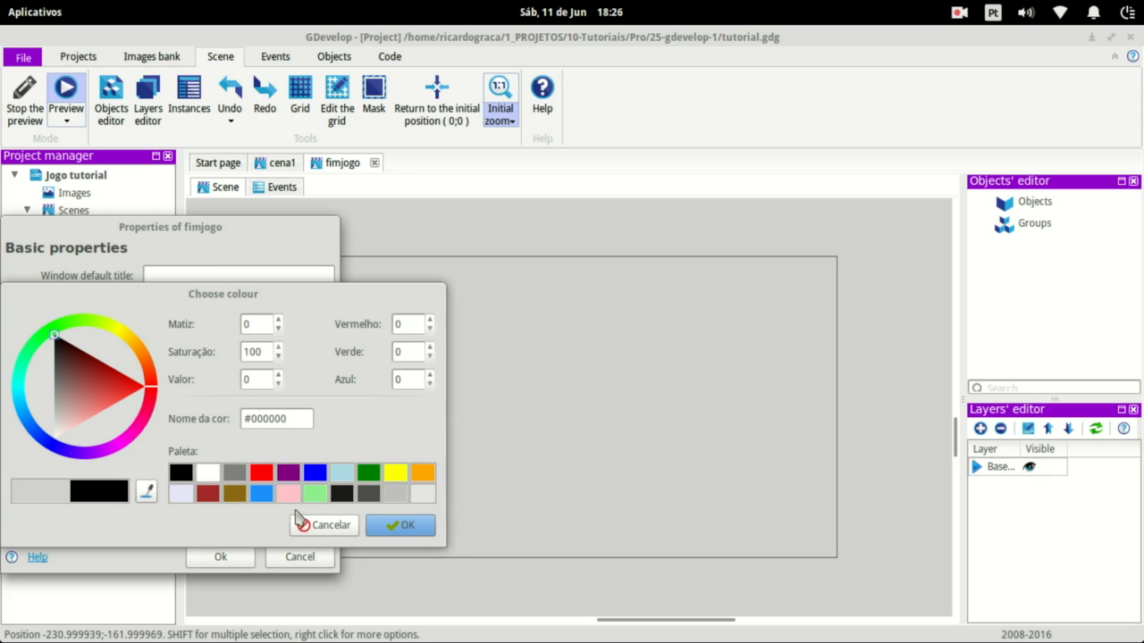
click(399, 526)
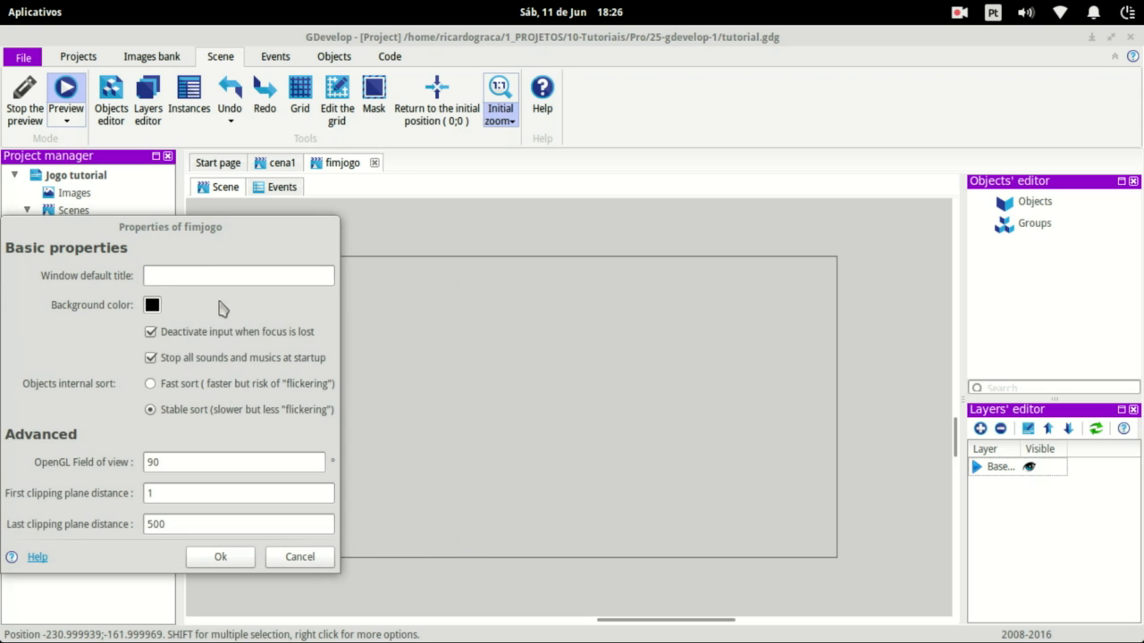
click(237, 552)
Add a Text object named fim to fimjogo, place it at about X 435, Y 202, and select the instance
right_click(1025, 204)
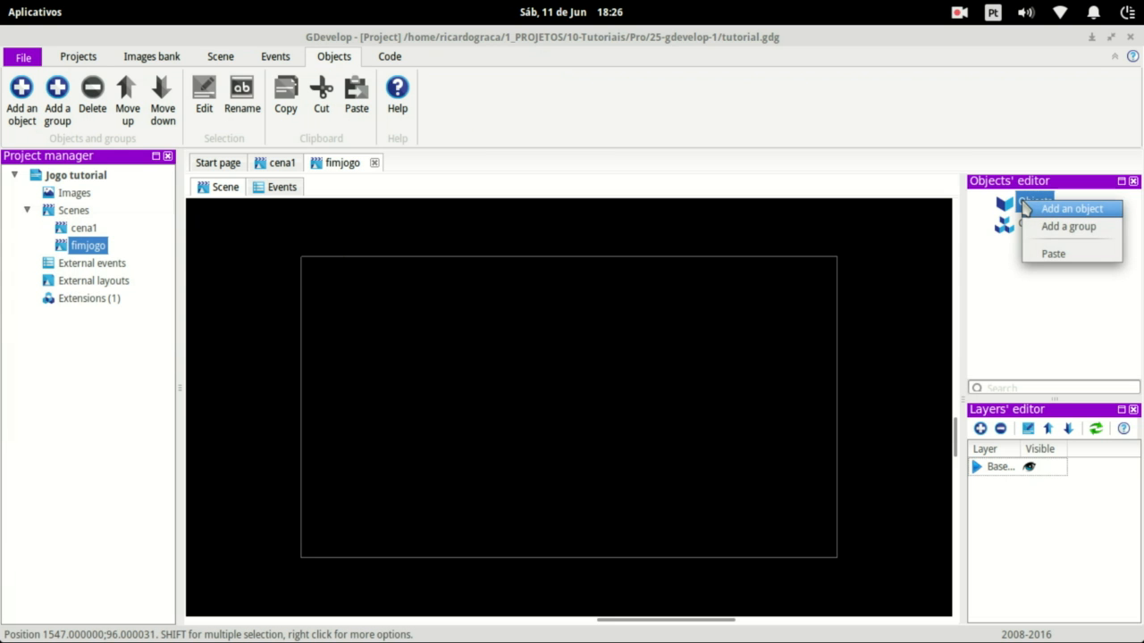
click(1036, 211)
click(454, 302)
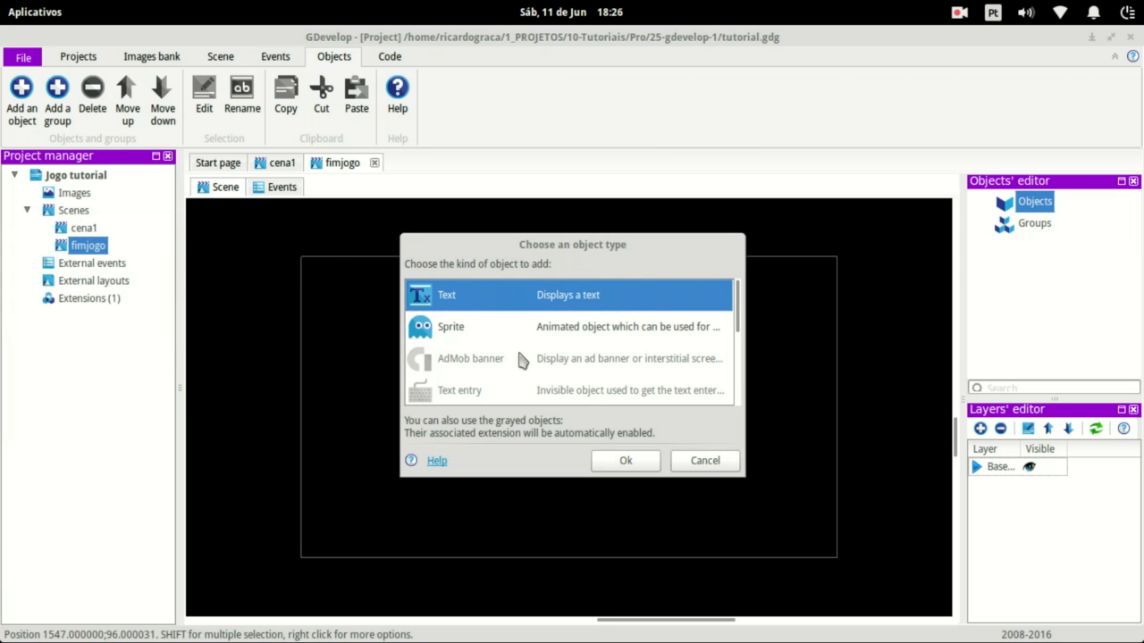
click(631, 464)
text(fim)
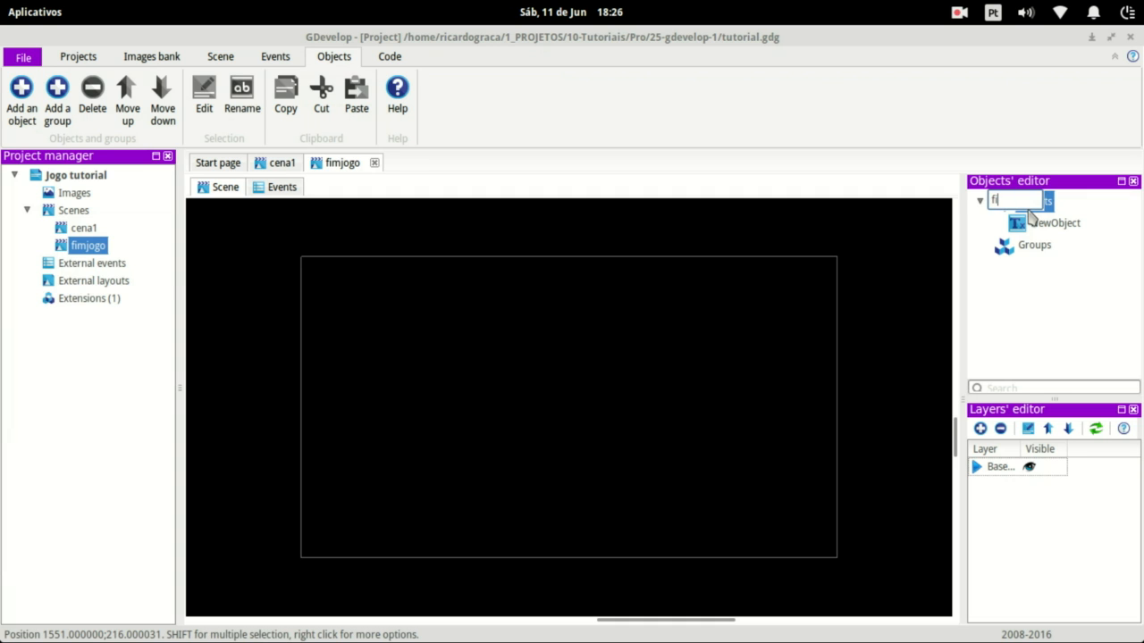
key(Return)
drag(1036, 224, 527, 390)
click(494, 350)
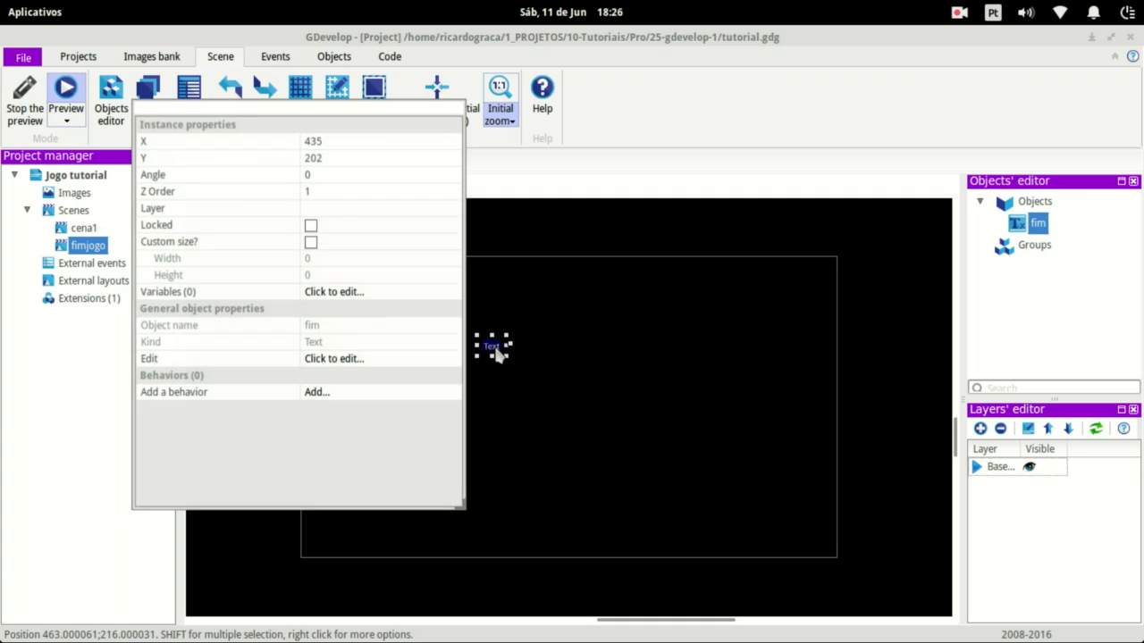
Set the fim object's text to "Fim de jogo" at font size 72 and move it down to the centre of the fimjogo scene
click(324, 356)
drag(167, 250, 35, 243)
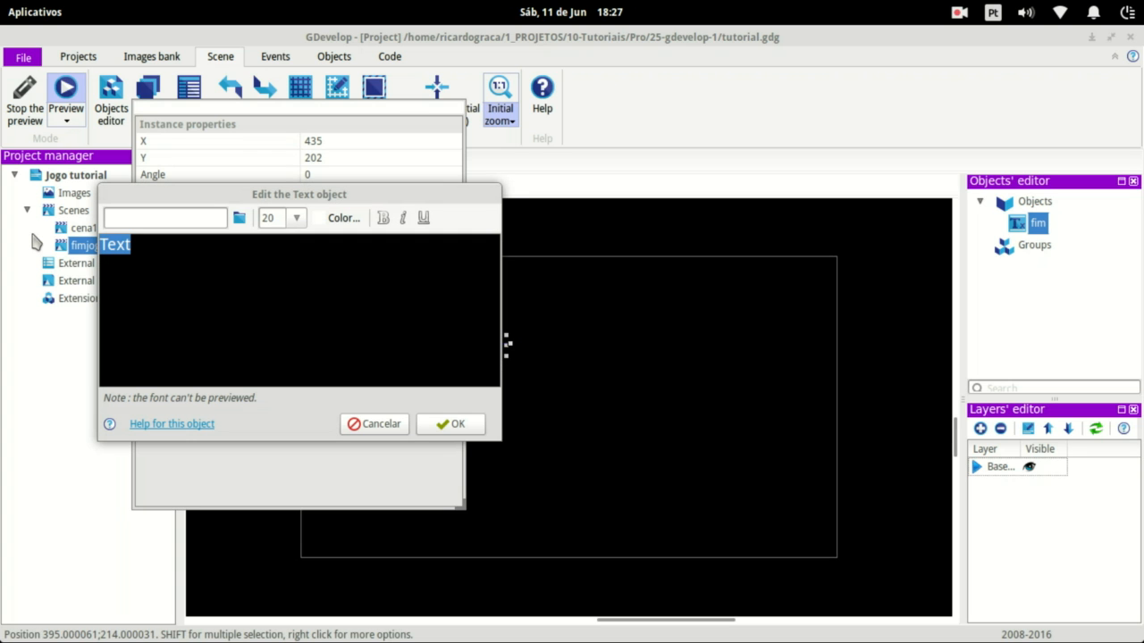
text(Fim de jogo)
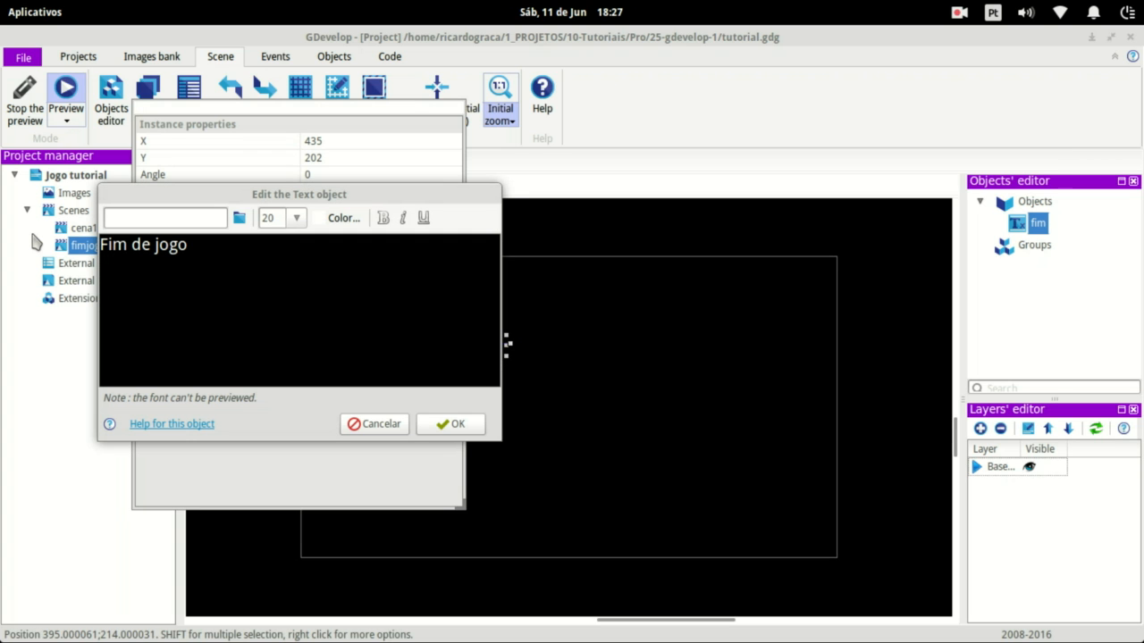
drag(229, 248, 70, 235)
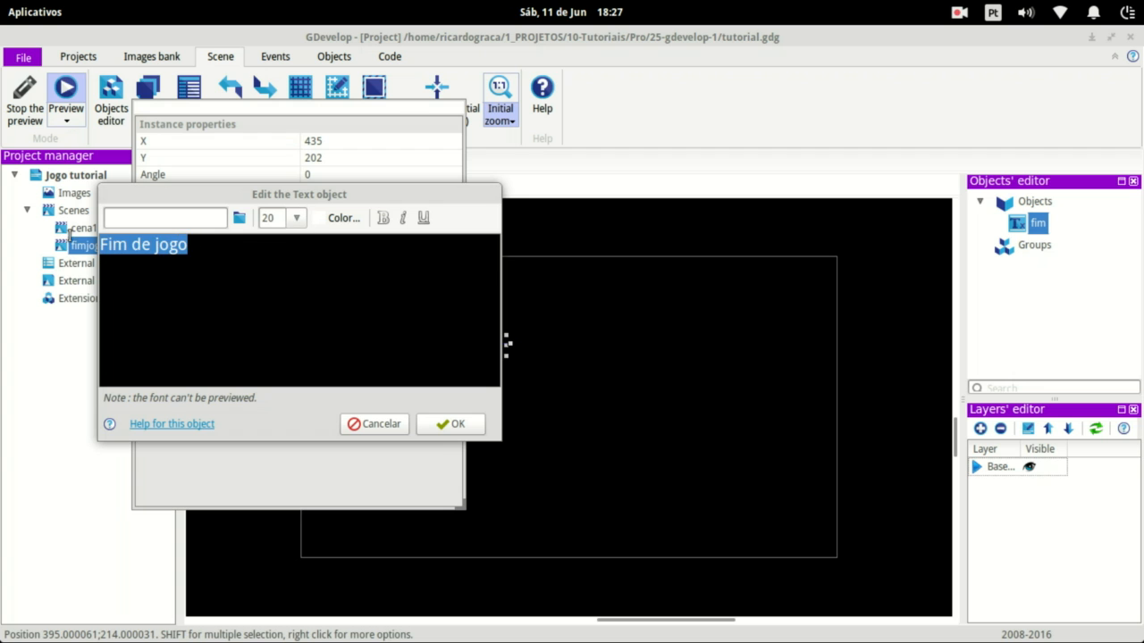
click(296, 218)
click(279, 436)
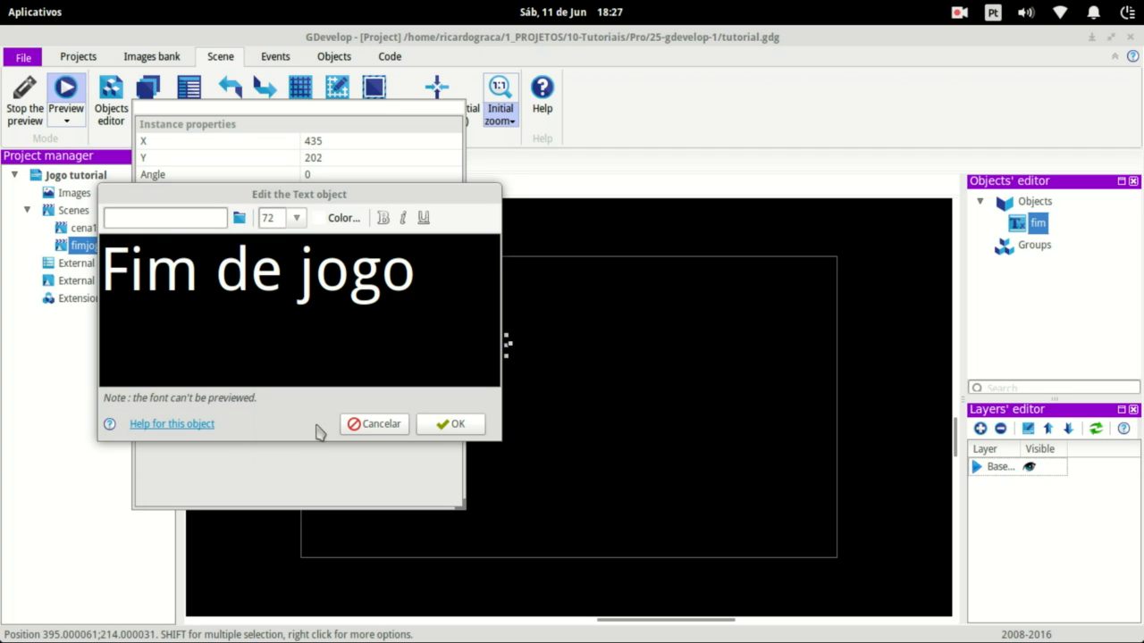
click(447, 425)
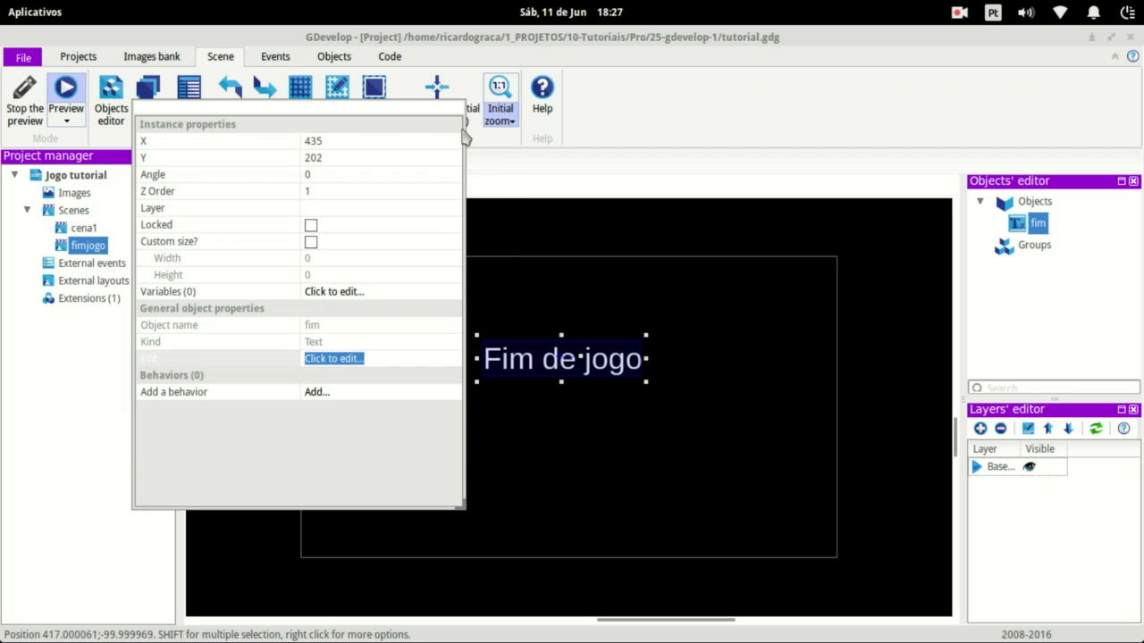
drag(572, 365, 575, 422)
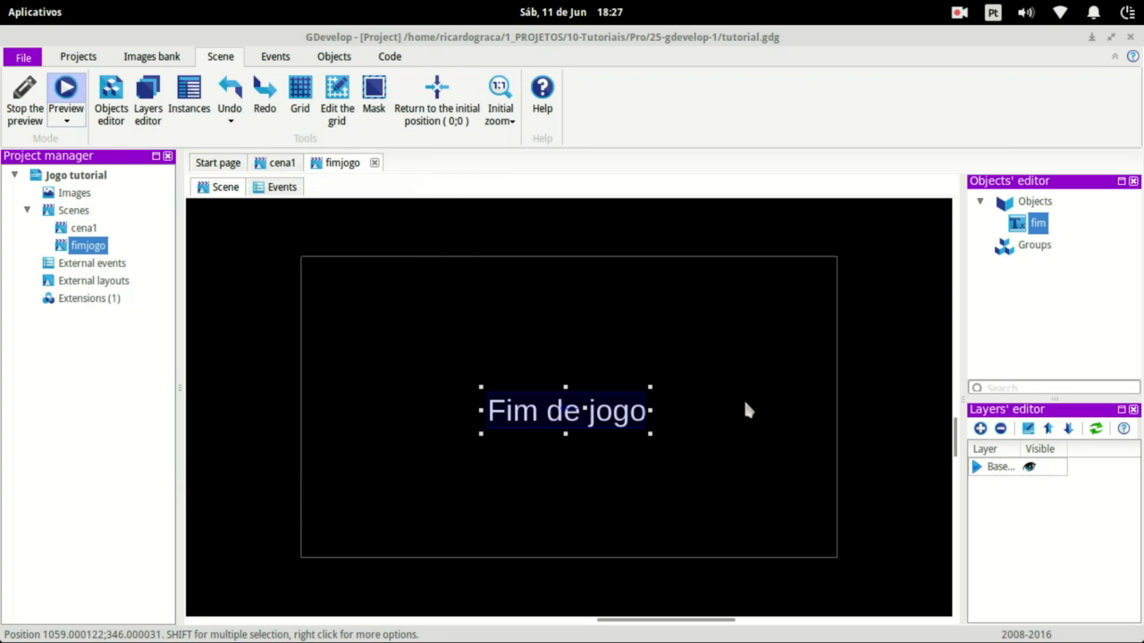
click(860, 379)
Open cena1 and test it in a browser preview by using the blue button until the end scene loads, then close the preview
double_click(77, 230)
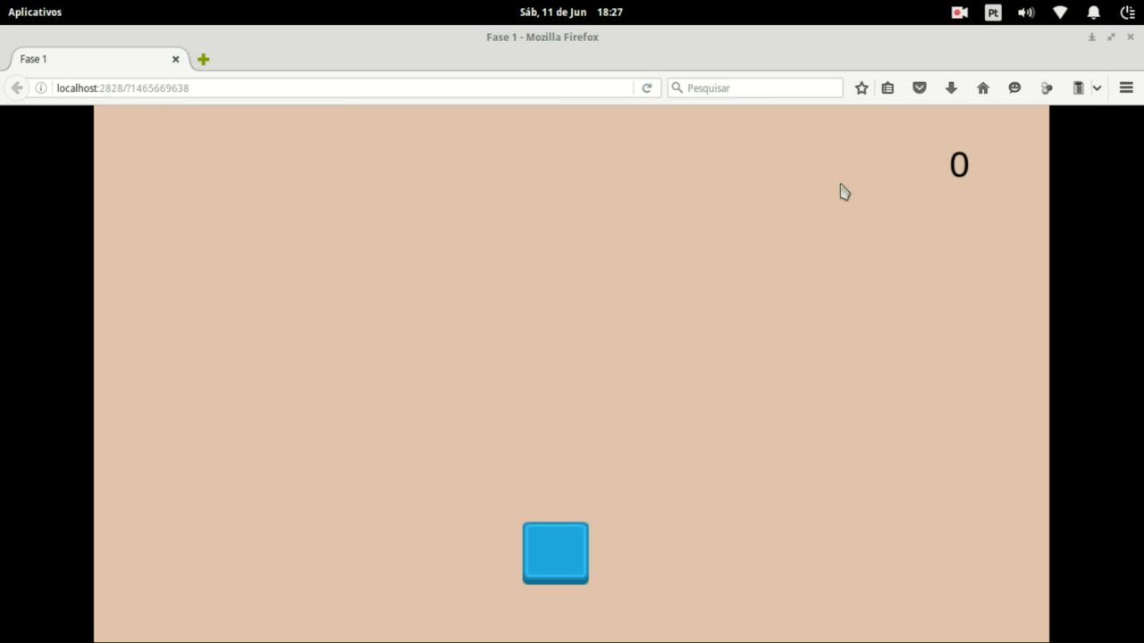
click(549, 561)
click(563, 557)
click(545, 555)
click(554, 553)
click(556, 555)
click(555, 555)
click(556, 555)
click(553, 547)
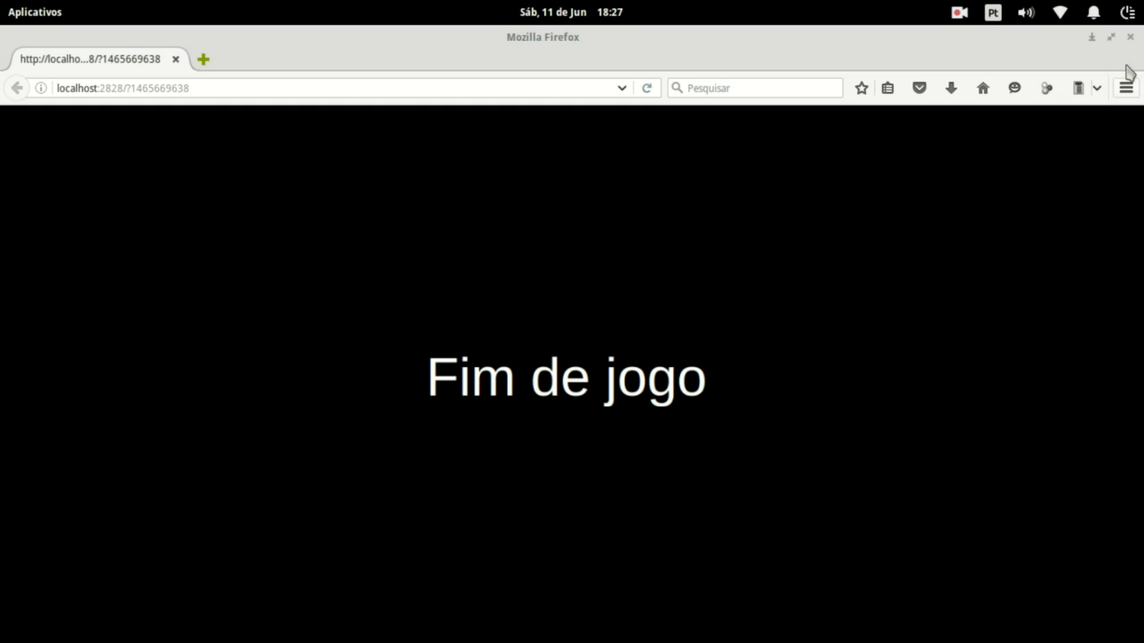
click(1130, 37)
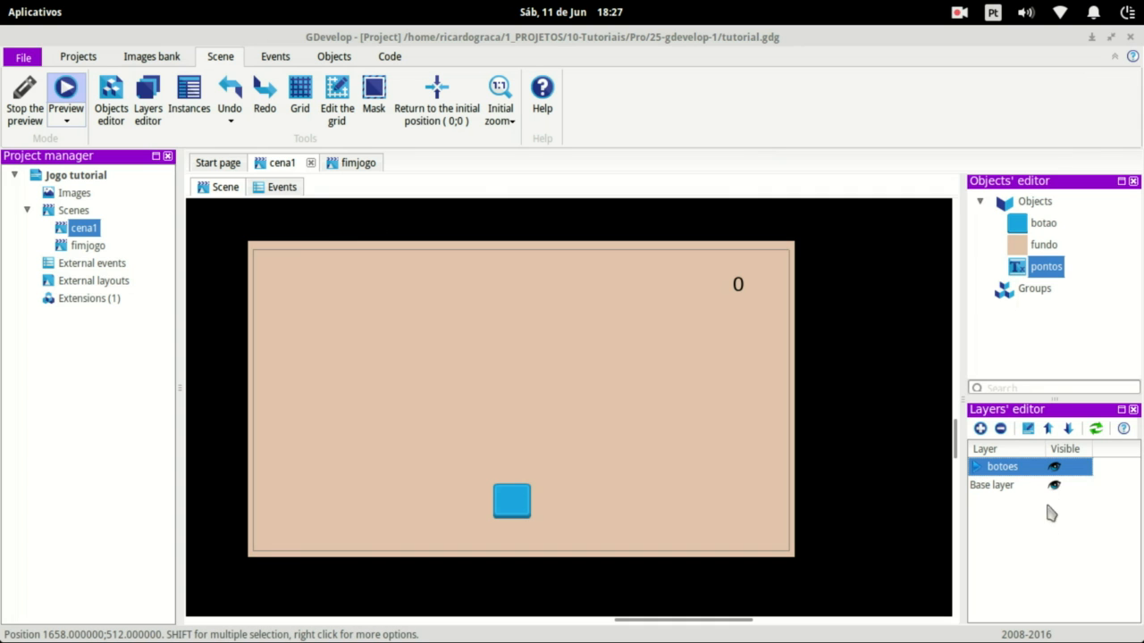
Show the events of cena1 with the Botao, PontosTela and Mudafase groups expanded
click(282, 188)
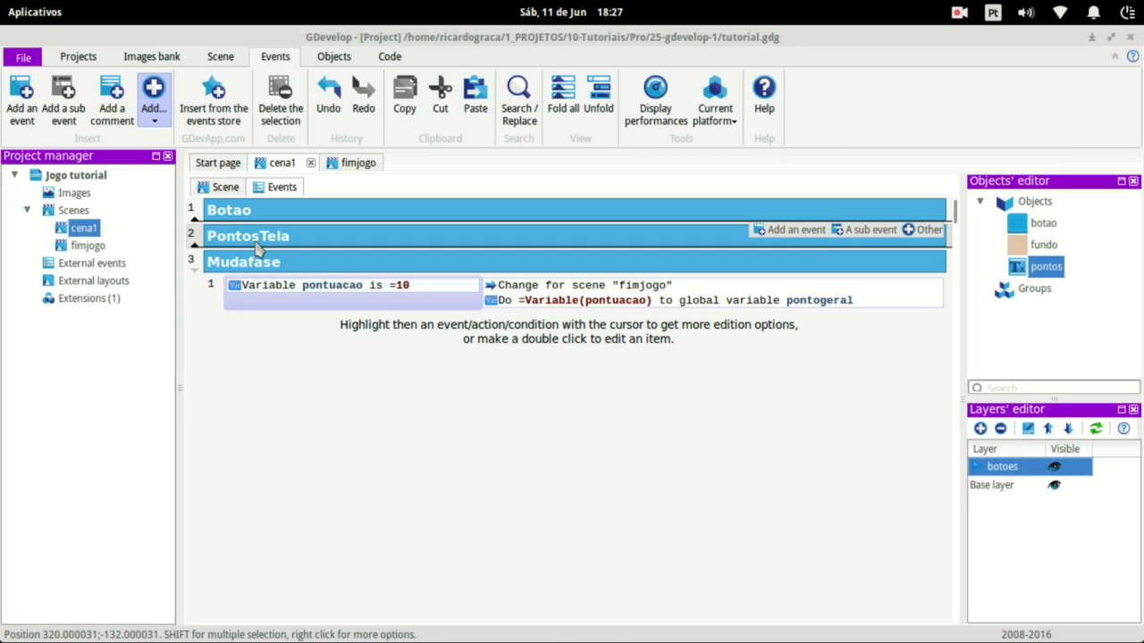
click(195, 277)
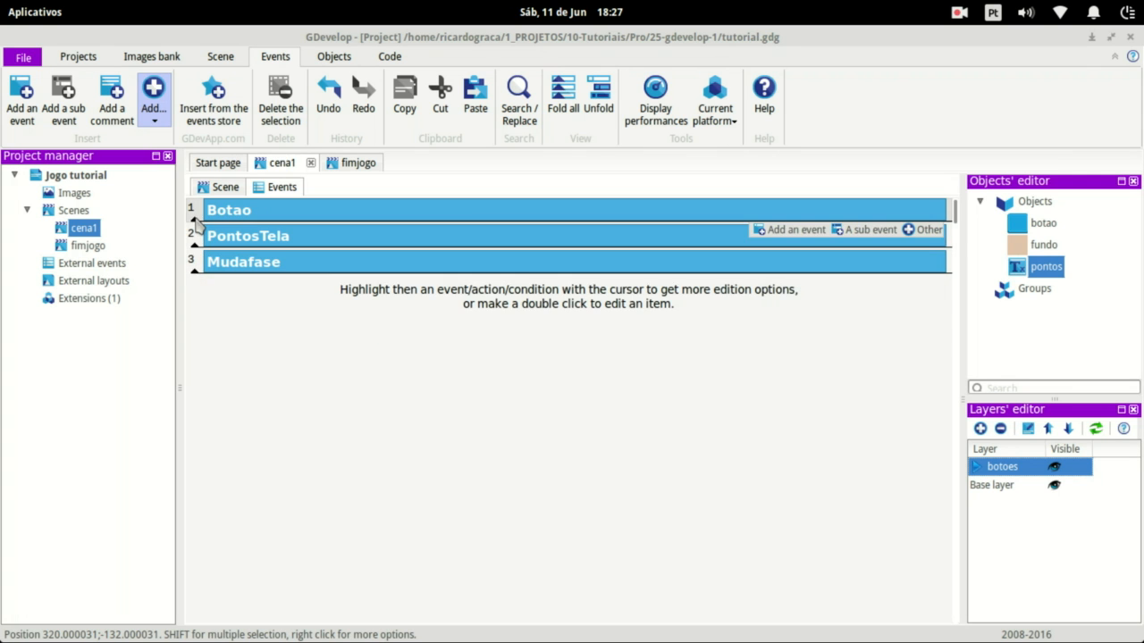
click(196, 222)
click(196, 290)
click(195, 337)
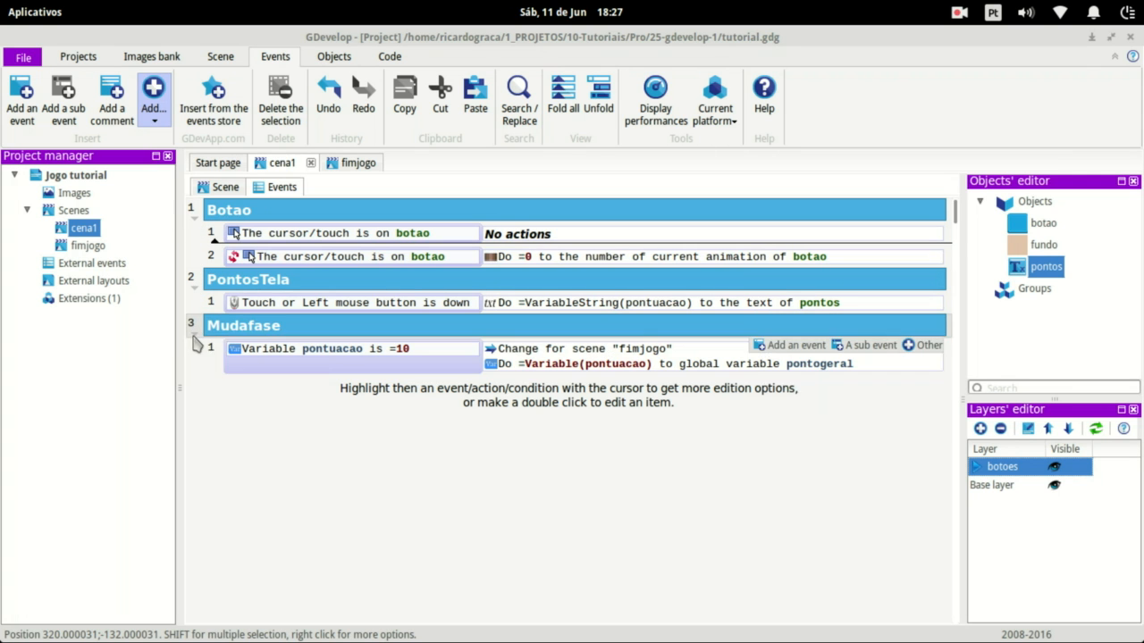